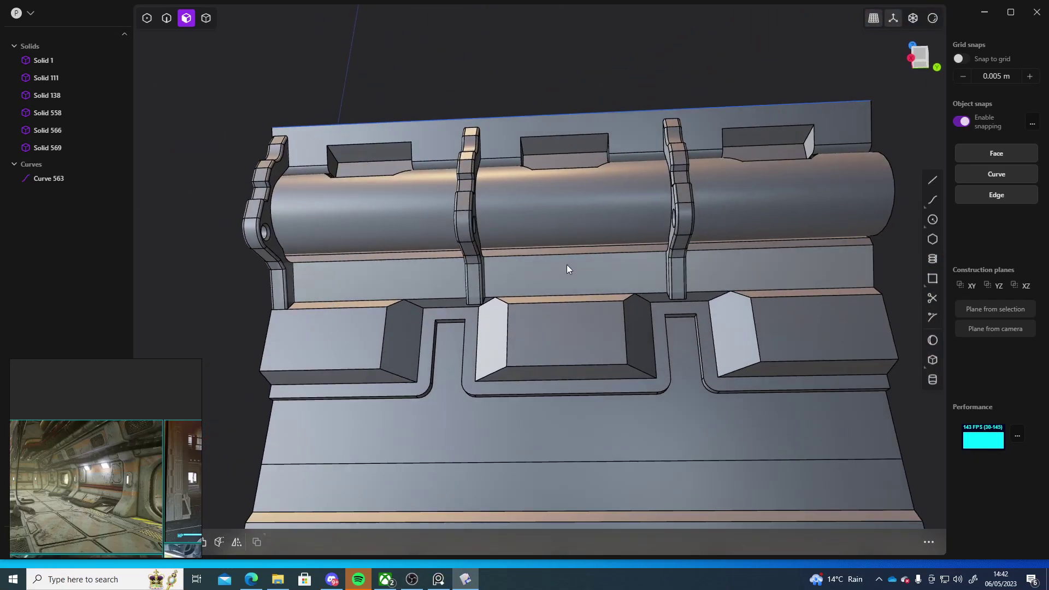
# Step: Extend the middle raised block's angled end face across the first gap until it merges with the neighbouring block
pyautogui.scroll(4, 457, 249)
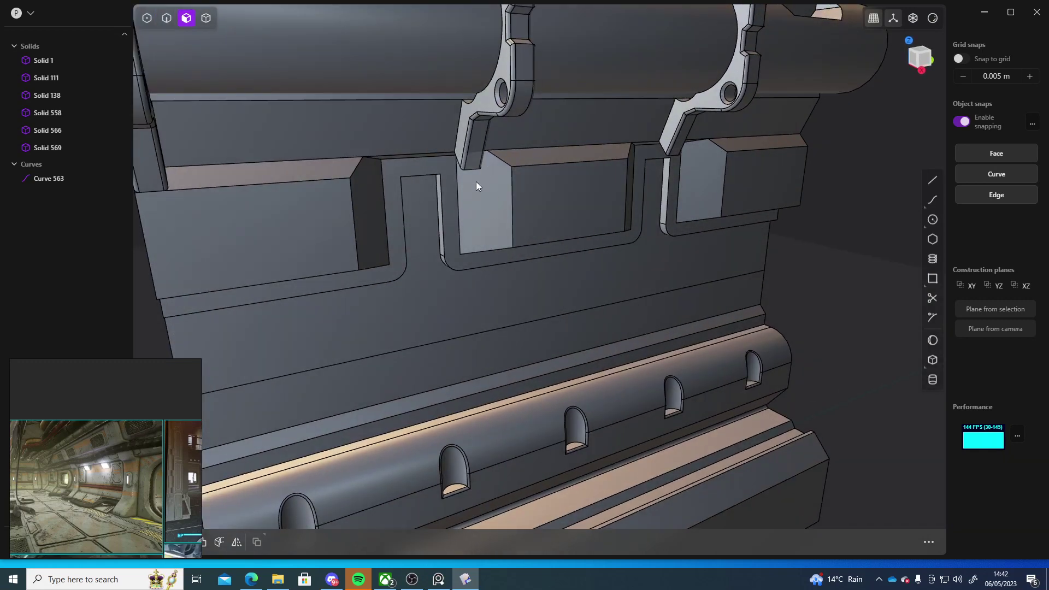
pyautogui.moveTo(470, 218); pyautogui.dragTo(515, 256, button='middle')
pyautogui.click(493, 181)
pyautogui.moveTo(494, 184); pyautogui.dragTo(546, 301, button='middle')
pyautogui.moveTo(446, 189); pyautogui.dragTo(350, 190)
pyautogui.rightClick(350, 191)
pyautogui.keyDown('shift'); pyautogui.moveTo(614, 201); pyautogui.dragTo(447, 244, button='middle'); pyautogui.keyUp('shift')
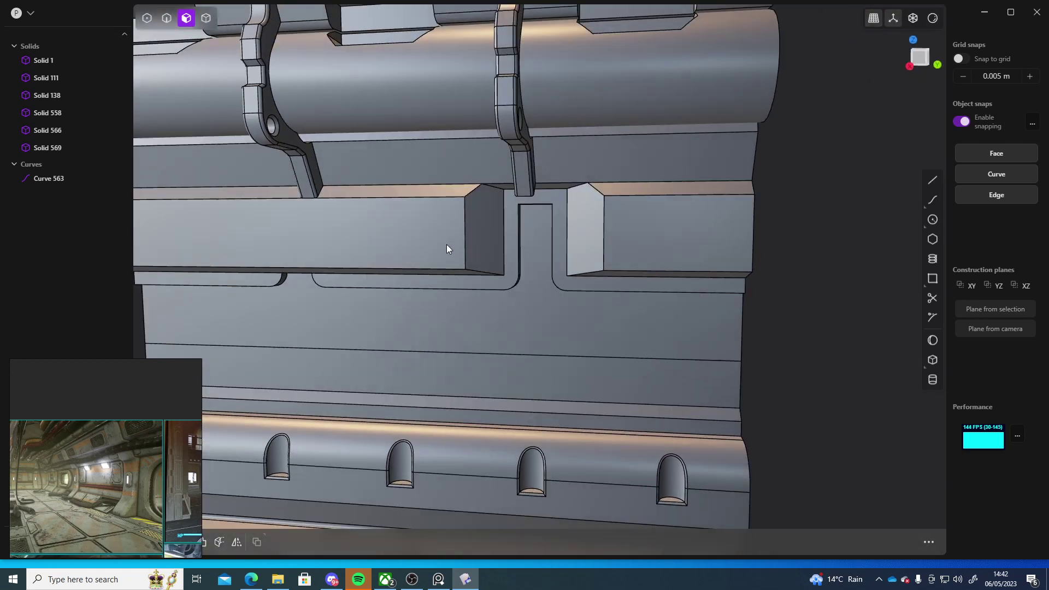
# Step: Pull the merged block's remaining inner angled face across the second gap to form one continuous ledge along the wall
pyautogui.click(495, 241)
pyautogui.moveTo(499, 234); pyautogui.dragTo(616, 238)
pyautogui.rightClick(616, 237)
pyautogui.moveTo(694, 249); pyautogui.dragTo(536, 354, button='middle')
pyautogui.click(522, 320)
pyautogui.moveTo(622, 352); pyautogui.dragTo(552, 171, button='middle')
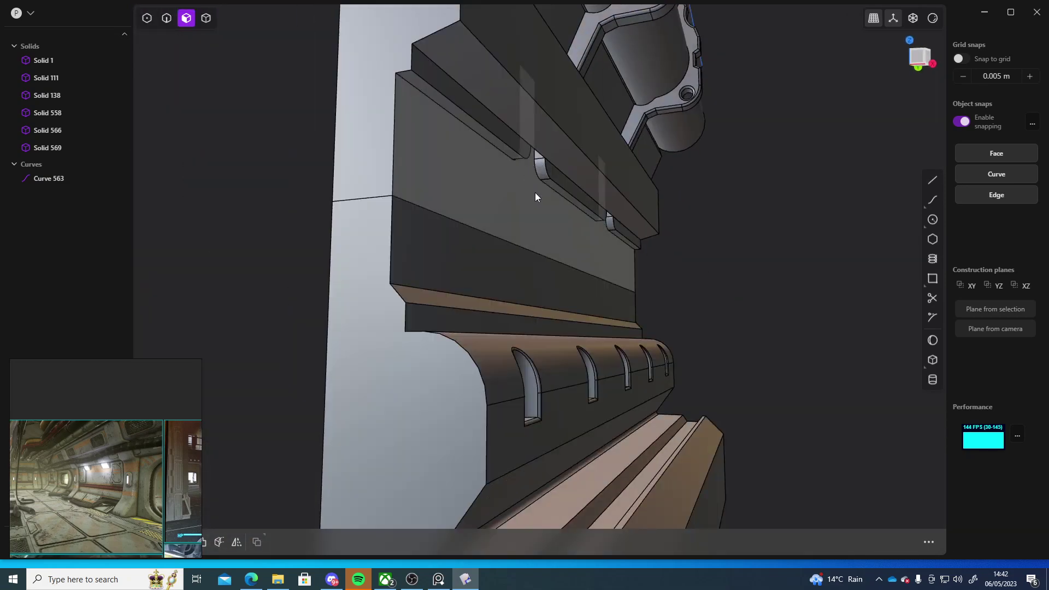
pyautogui.scroll(-5, 545, 261)
pyautogui.moveTo(677, 242); pyautogui.dragTo(495, 305, button='middle')
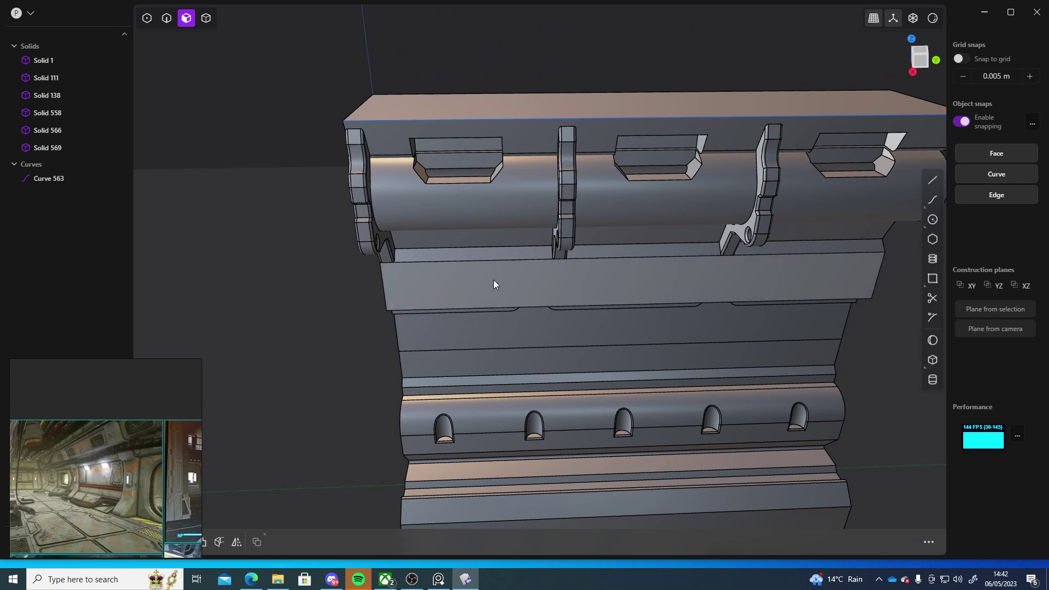
# Step: Duplicate the ledge's long narrow top face in place as a separate sheet
pyautogui.click(492, 250)
pyautogui.hotkey('shift', 'd')
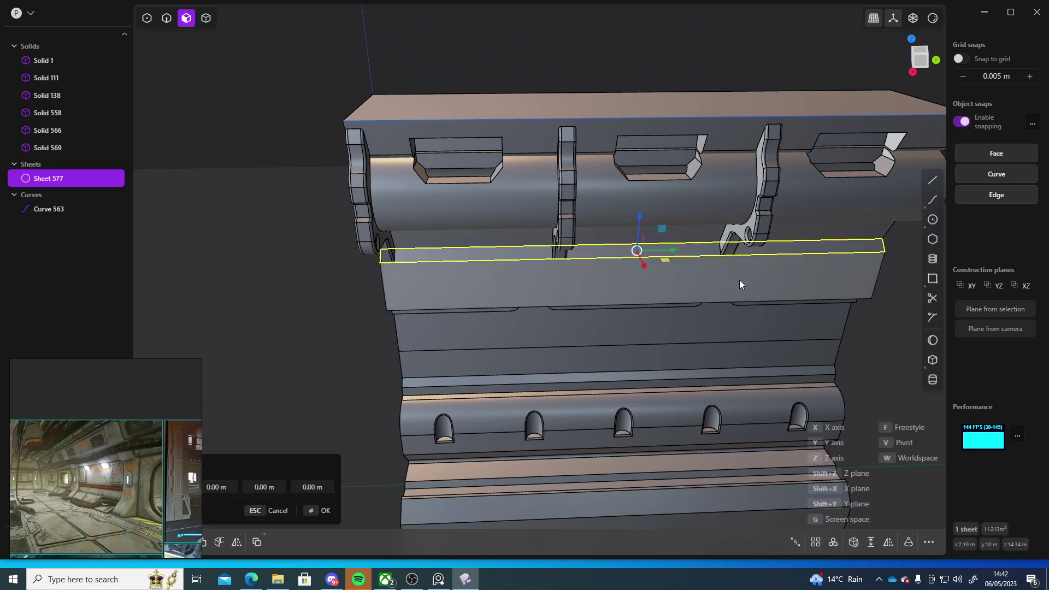
pyautogui.keyDown('shift'); pyautogui.moveTo(739, 280); pyautogui.dragTo(604, 260, button='middle'); pyautogui.keyUp('shift')
pyautogui.press('1')
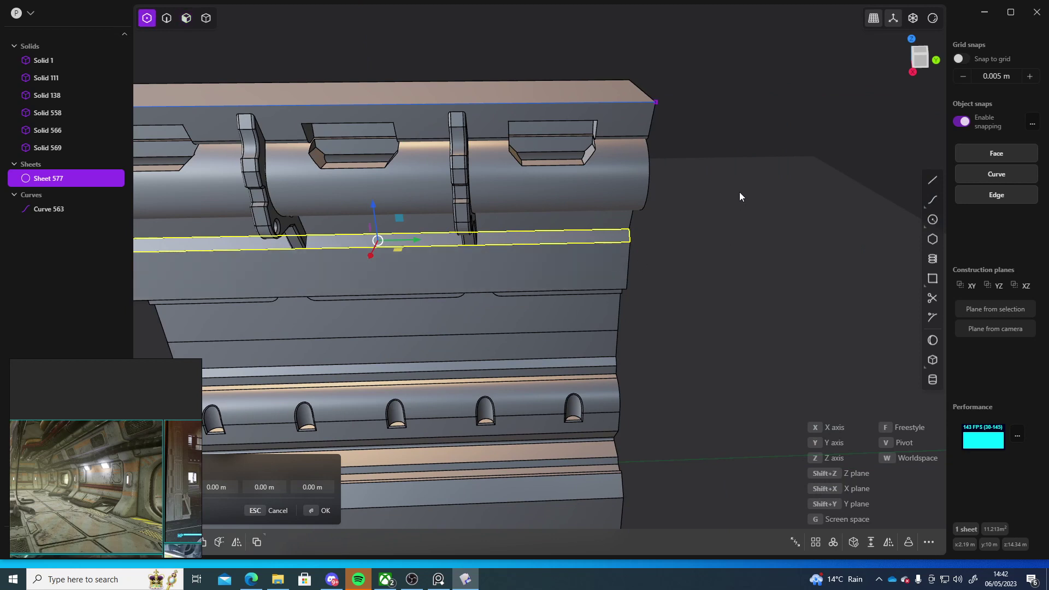
pyautogui.moveTo(756, 173); pyautogui.dragTo(614, 286)
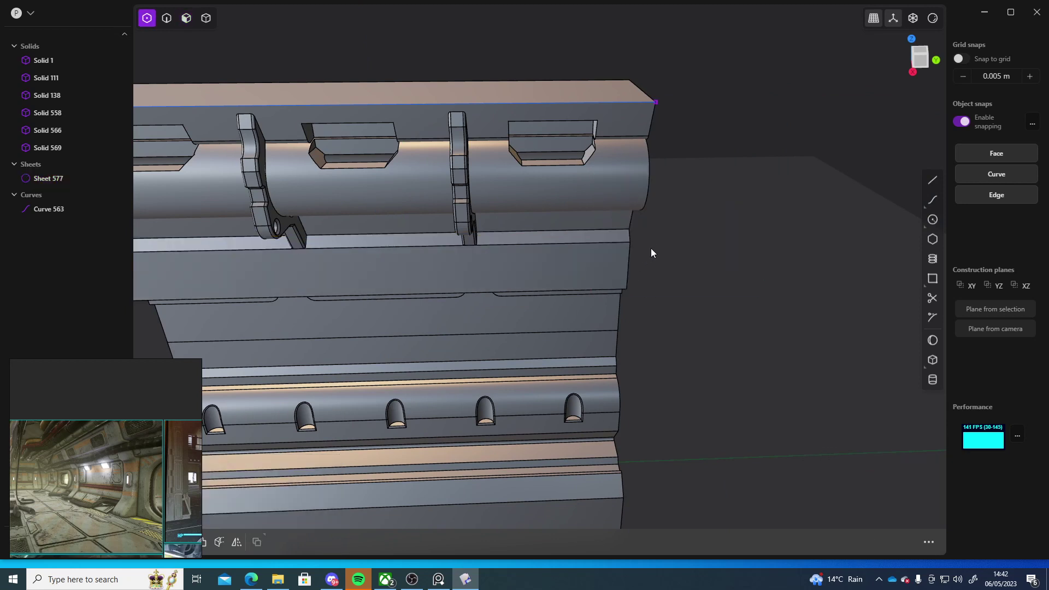
# Step: Hide all six solids to isolate the duplicated sheet for edge selection
pyautogui.click(51, 178)
pyautogui.press('2')
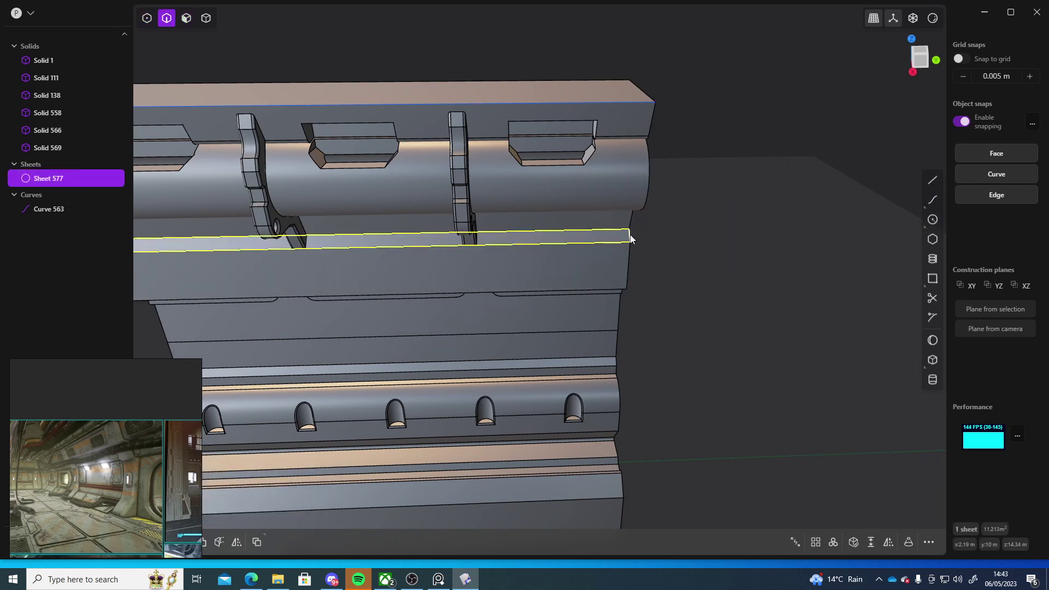
pyautogui.click(630, 238)
pyautogui.click(61, 181)
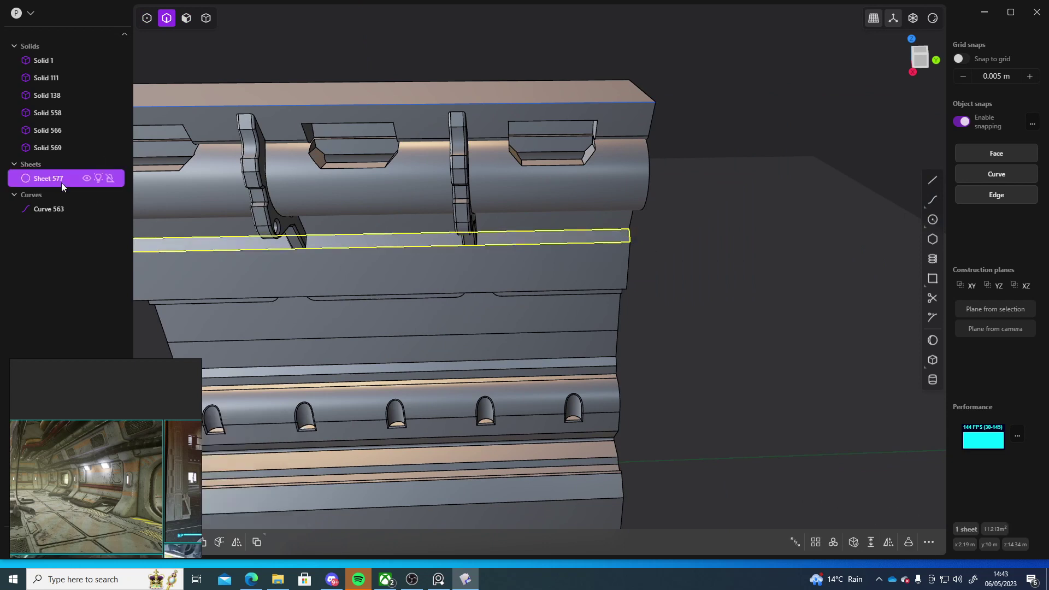
pyautogui.click(97, 148)
pyautogui.click(97, 149)
pyautogui.click(86, 148)
pyautogui.click(87, 130)
pyautogui.click(87, 112)
pyautogui.click(87, 96)
pyautogui.click(87, 77)
pyautogui.click(86, 60)
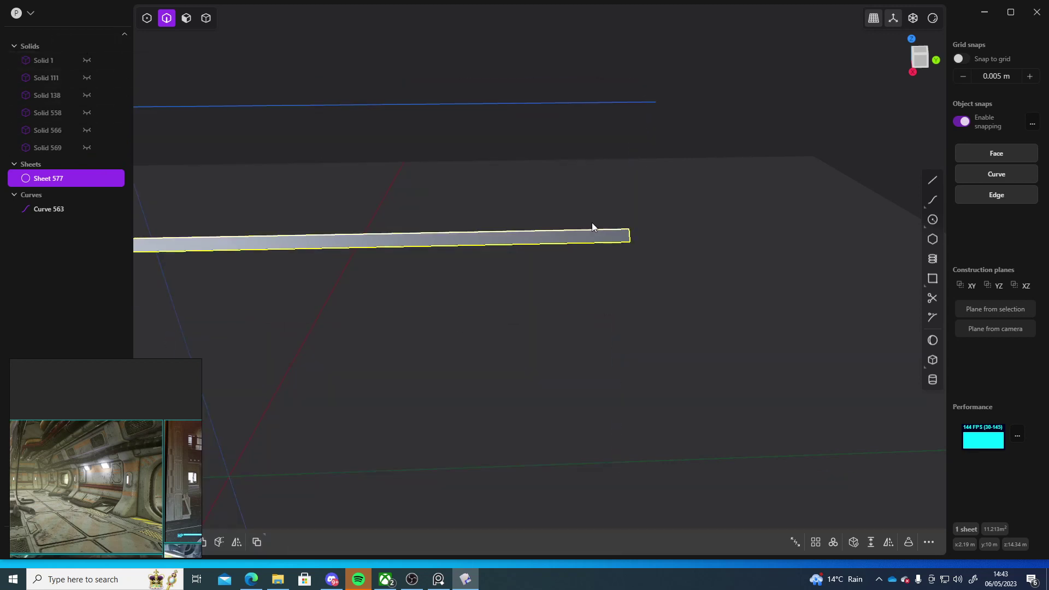
# Step: Shorten the sheet by extending its far end edge linearly inward by about 16.5 m
pyautogui.click(622, 232)
pyautogui.press('f')
pyautogui.press('Escape')
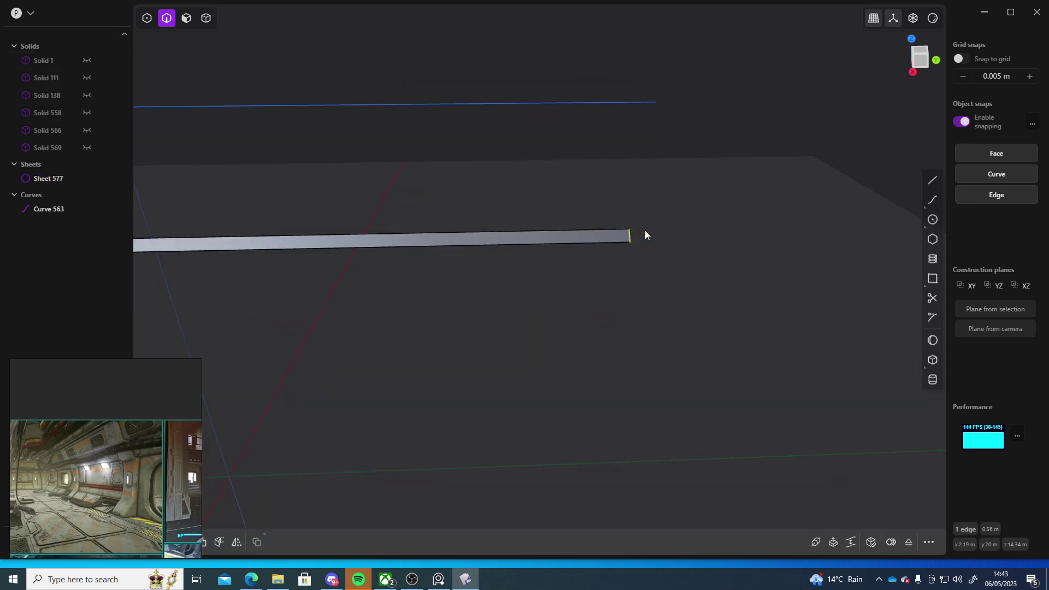
pyautogui.scroll(-2, 611, 244)
pyautogui.moveTo(610, 250); pyautogui.dragTo(782, 266, button='middle')
pyautogui.press('e')
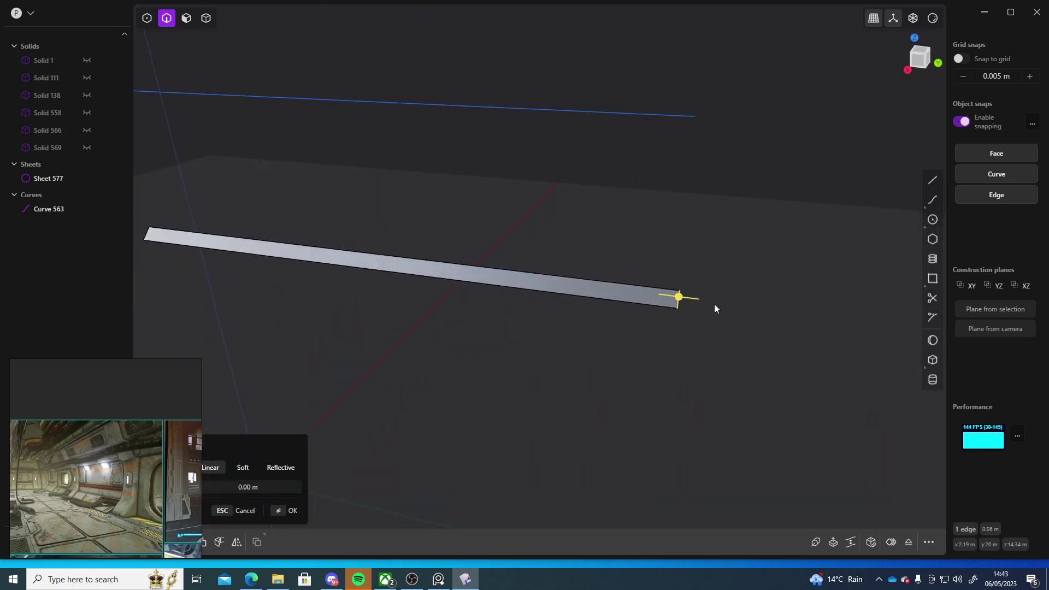
pyautogui.moveTo(676, 298); pyautogui.dragTo(461, 268)
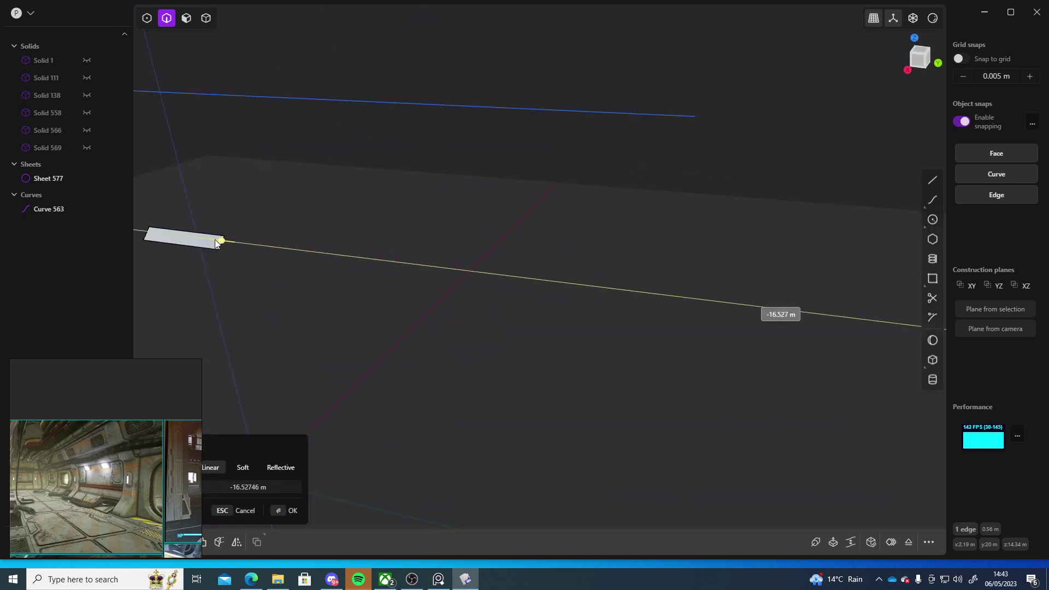
pyautogui.moveTo(219, 244); pyautogui.dragTo(445, 307, button='middle')
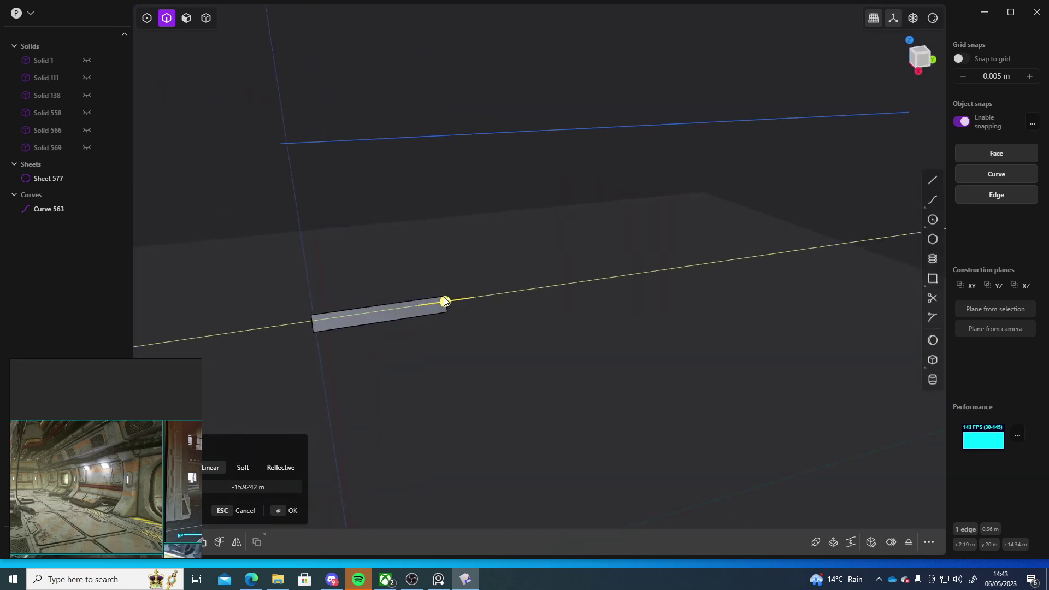
# Step: Show the six hidden solids around the shortened strip again
pyautogui.click(85, 147)
pyautogui.click(86, 130)
pyautogui.click(85, 112)
pyautogui.click(87, 95)
pyautogui.click(86, 78)
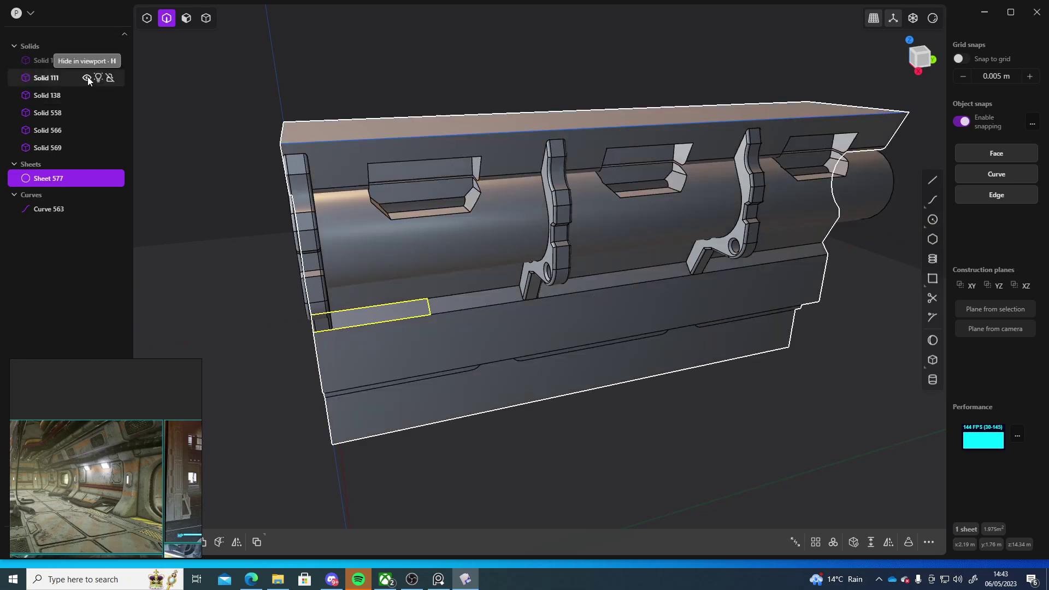
pyautogui.click(87, 60)
# Step: Move the strip about 1.76 m along the Y axis to centre it between the first two brackets
pyautogui.scroll(6, 431, 238)
pyautogui.moveTo(434, 182); pyautogui.dragTo(431, 247, button='middle')
pyautogui.press('g')
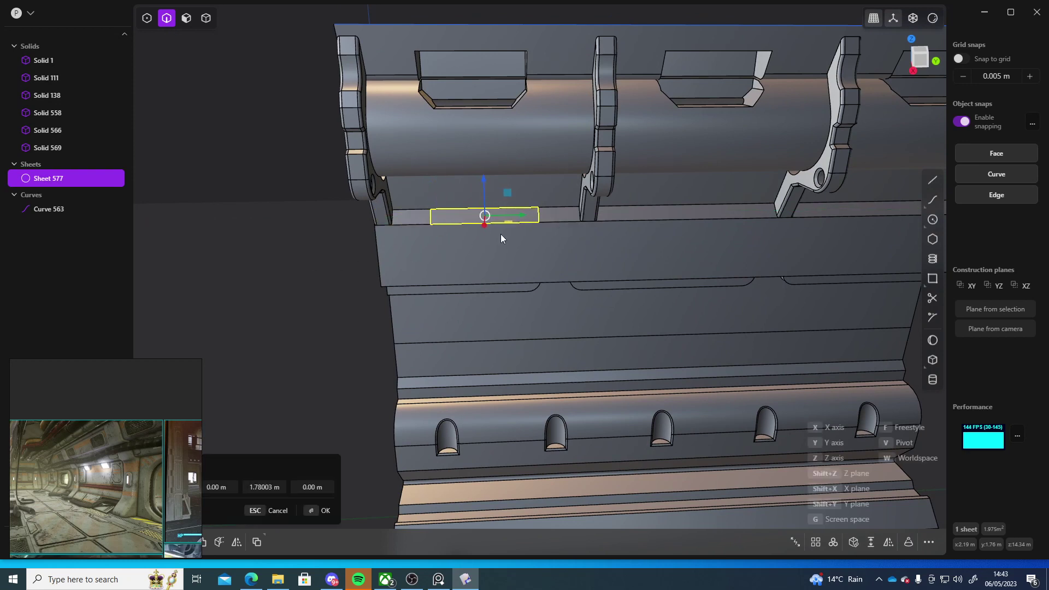
pyautogui.moveTo(522, 217); pyautogui.dragTo(520, 217)
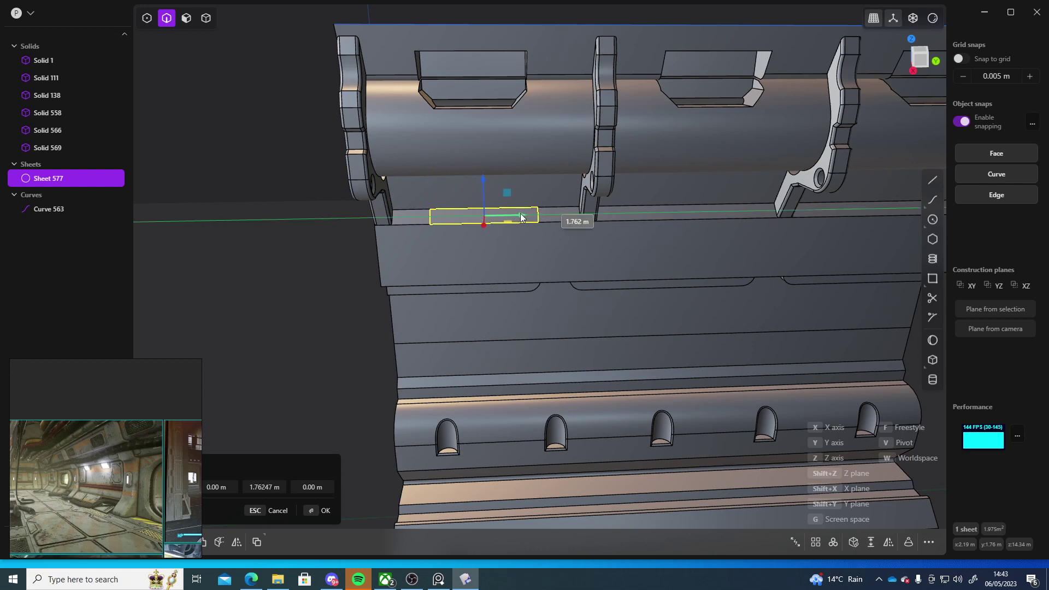
pyautogui.rightClick(282, 284)
# Step: Select the repositioned strip and hide Solids 1, 111, 138, 558, 566 and 569 again
pyautogui.moveTo(284, 285); pyautogui.dragTo(155, 333, button='middle')
pyautogui.press('1')
pyautogui.scroll(5, 321, 258)
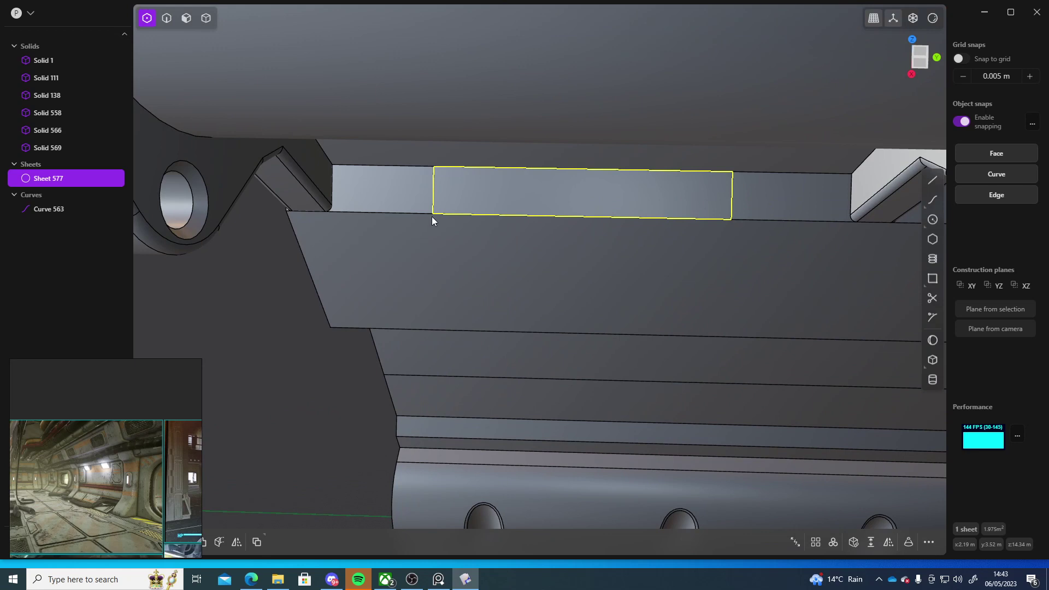
pyautogui.click(232, 320)
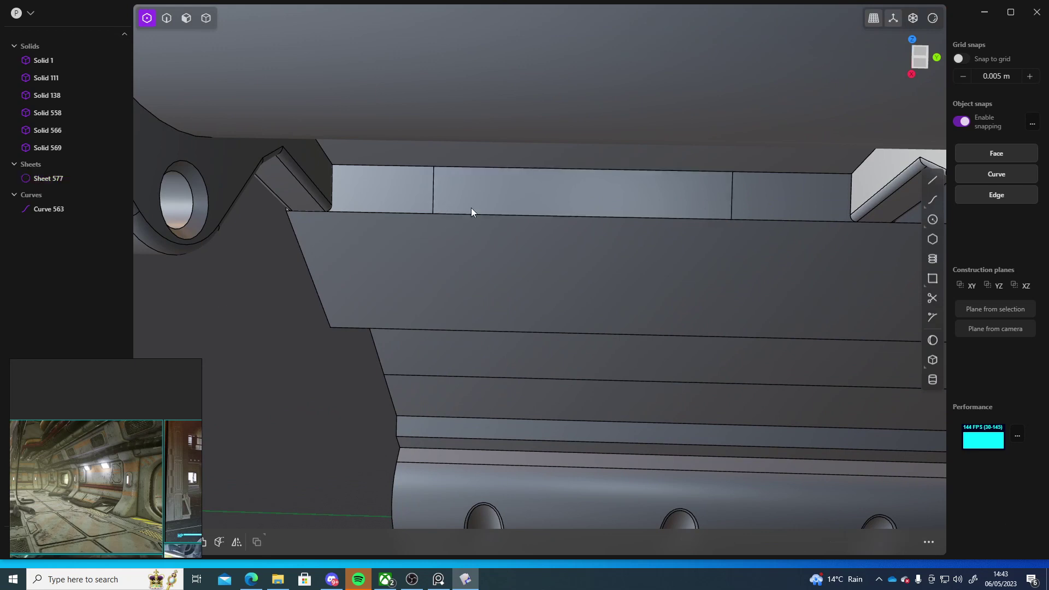
pyautogui.click(48, 179)
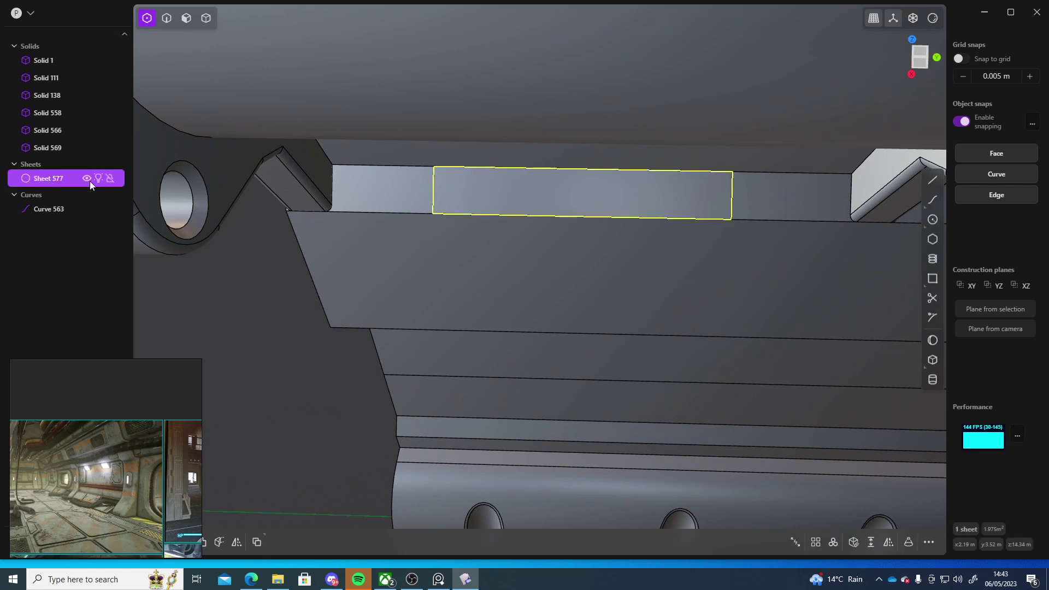
pyautogui.click(87, 148)
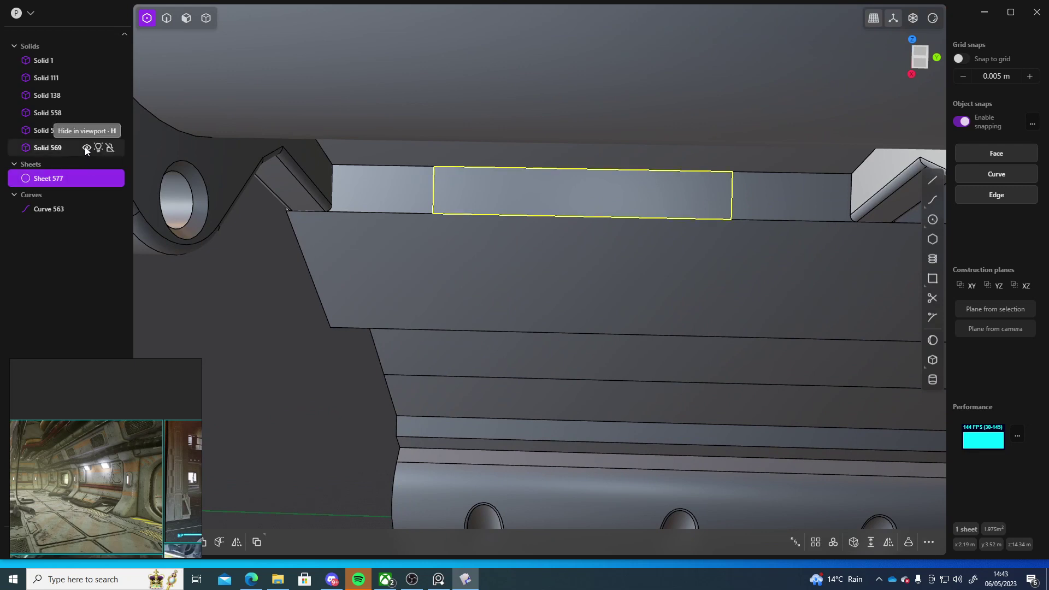
pyautogui.click(87, 130)
pyautogui.click(87, 113)
pyautogui.click(87, 96)
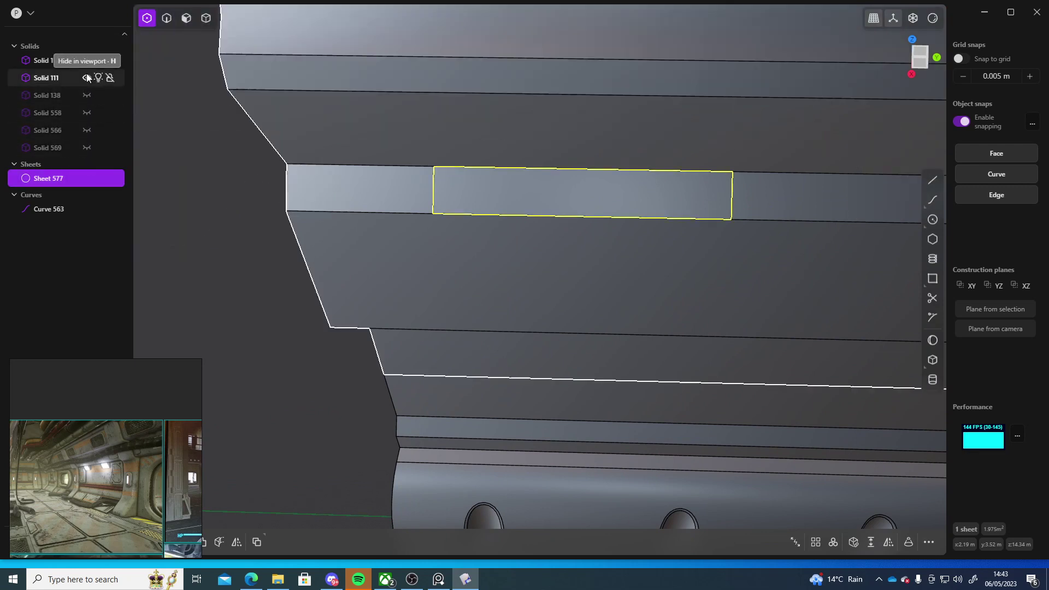
pyautogui.click(87, 78)
pyautogui.click(87, 63)
# Step: Duplicate the strip and place the copy about 0.93 m straight below the original
pyautogui.moveTo(554, 231); pyautogui.dragTo(547, 251, button='middle')
pyautogui.moveTo(654, 264); pyautogui.dragTo(305, 346)
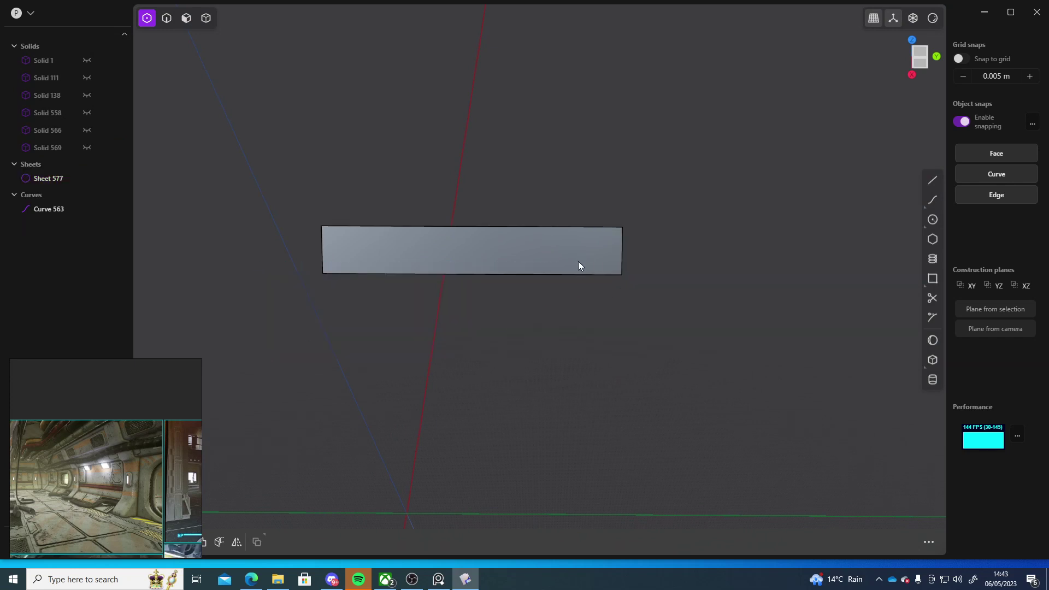
pyautogui.click(440, 265)
pyautogui.moveTo(426, 297); pyautogui.dragTo(527, 304, button='middle')
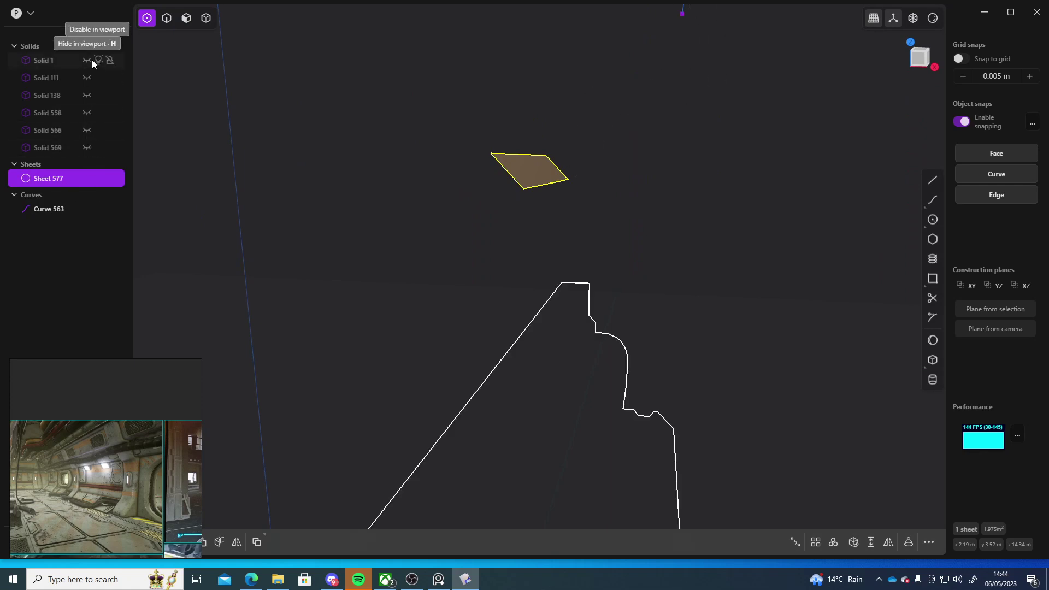
pyautogui.hotkey('shift', 'd')
pyautogui.moveTo(538, 137); pyautogui.dragTo(537, 202)
pyautogui.press('Return')
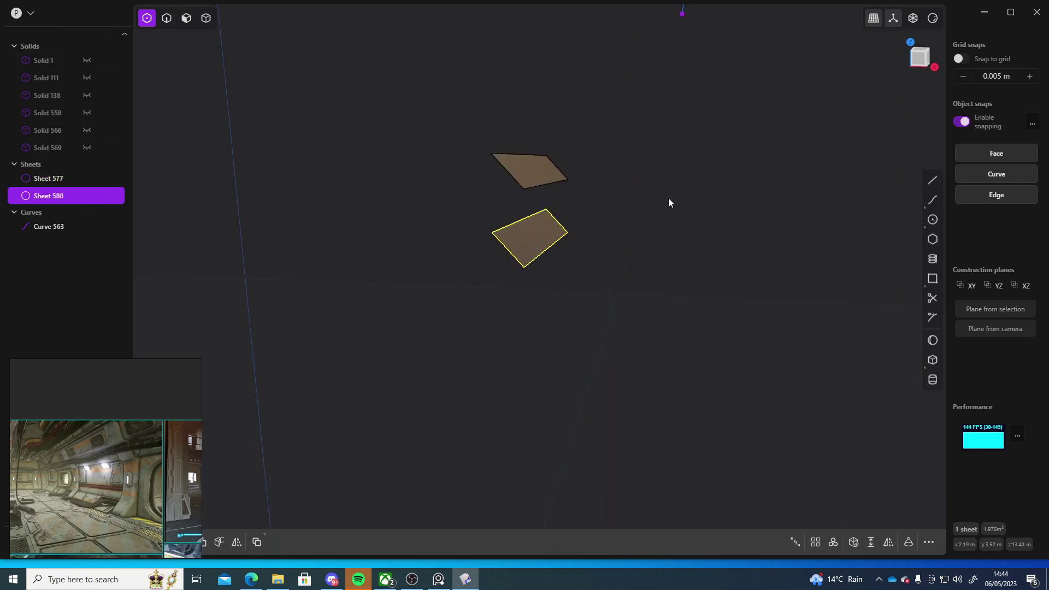
# Step: Loft between all edges of the upper and lower strips with G0 continuity at both ends
pyautogui.press('2')
pyautogui.click(506, 169)
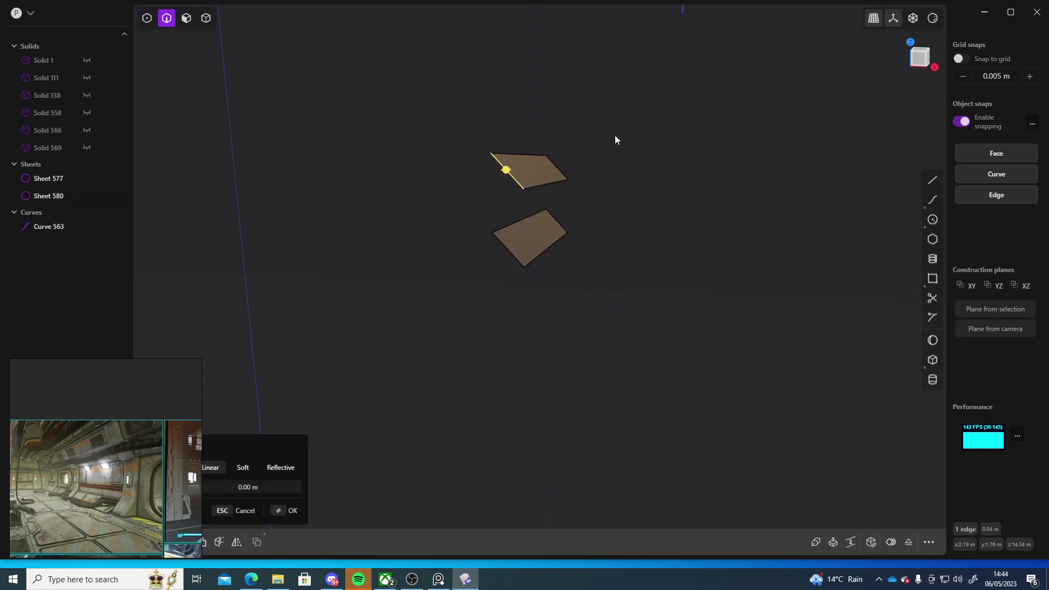
pyautogui.hotkey('ctrl', 'a')
pyautogui.press('l')
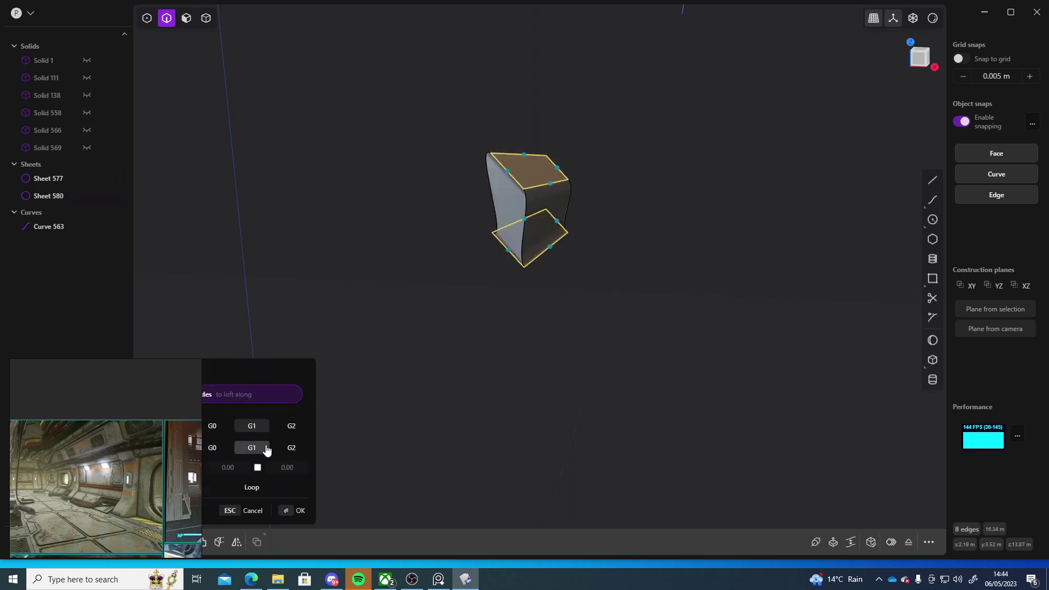
pyautogui.click(213, 425)
pyautogui.click(213, 447)
pyautogui.click(298, 510)
pyautogui.moveTo(719, 289); pyautogui.dragTo(739, 275, button='middle')
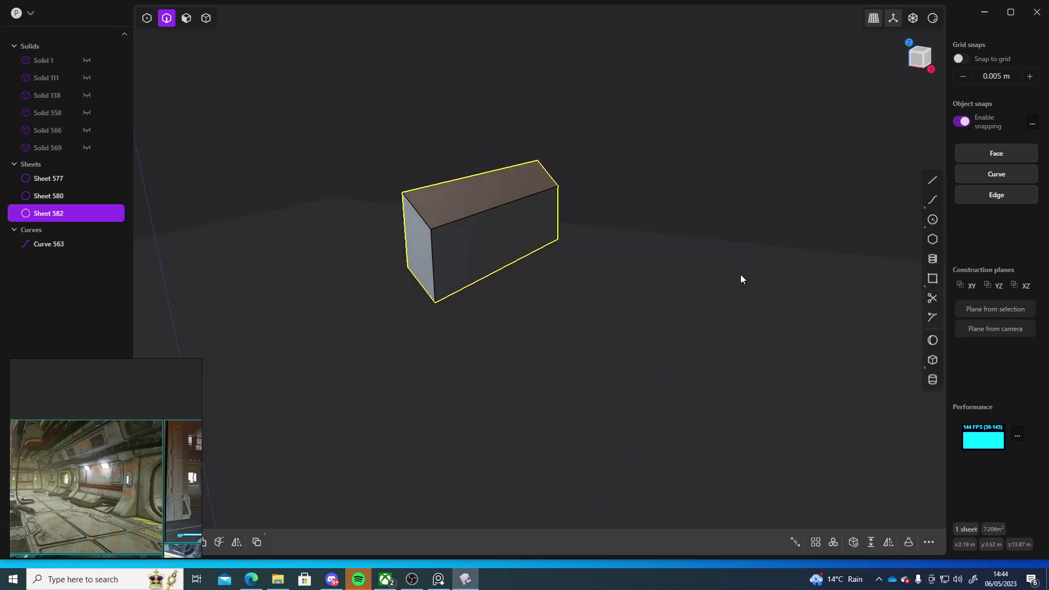
# Step: Join the lofted side walls with the upper and lower sheets into one closed solid
pyautogui.click(739, 275)
pyautogui.click(54, 209)
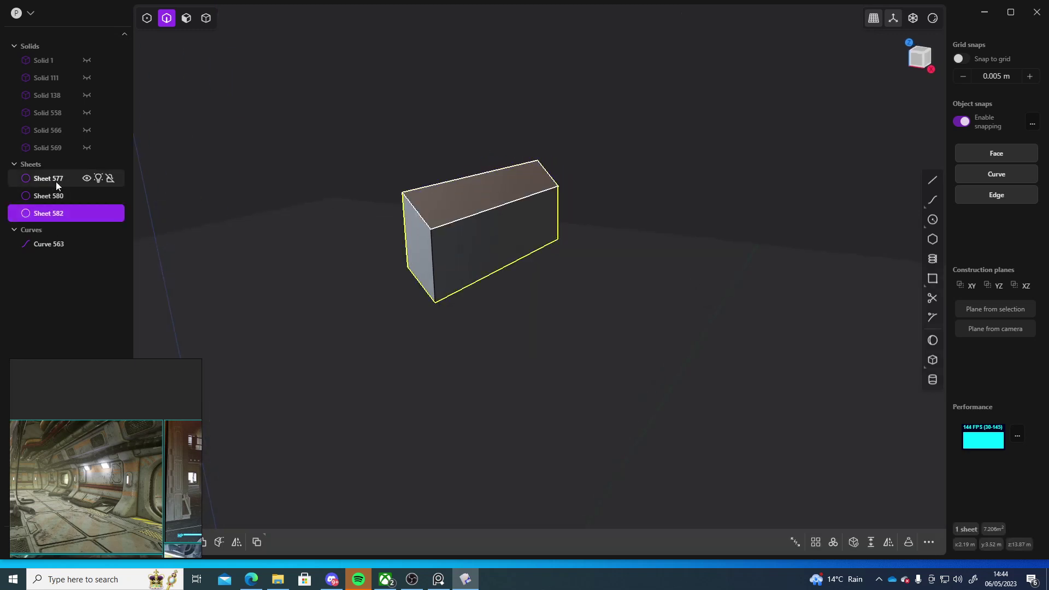
pyautogui.keyDown('shift'); pyautogui.click(56, 178); pyautogui.keyUp('shift')
pyautogui.press('j')
# Step: Unhide all the wall and bracket solids around the new block
pyautogui.click(87, 147)
pyautogui.click(87, 130)
pyautogui.click(88, 112)
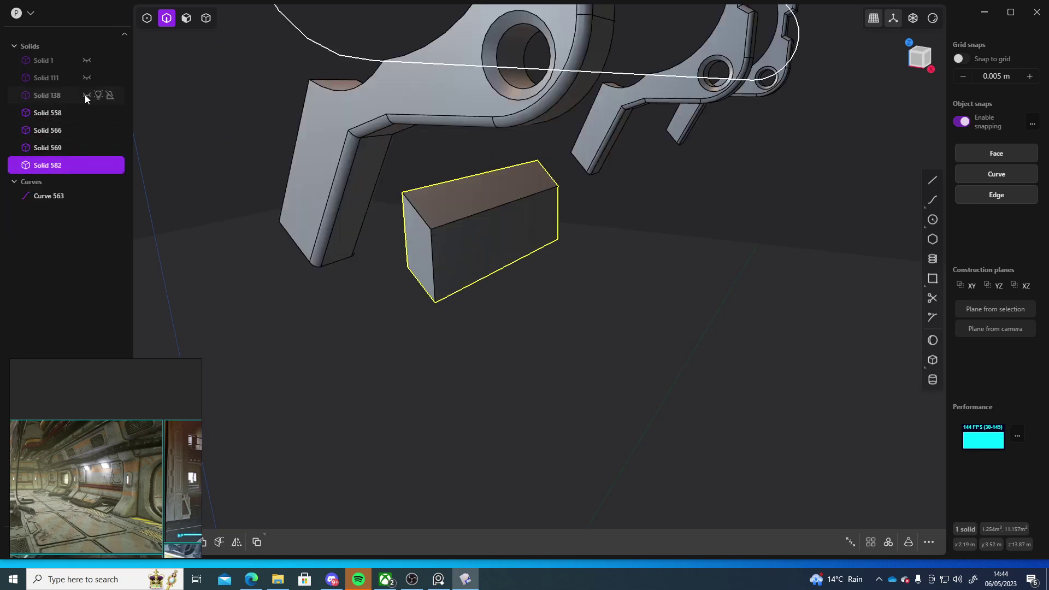
pyautogui.click(86, 95)
pyautogui.click(87, 78)
pyautogui.click(88, 61)
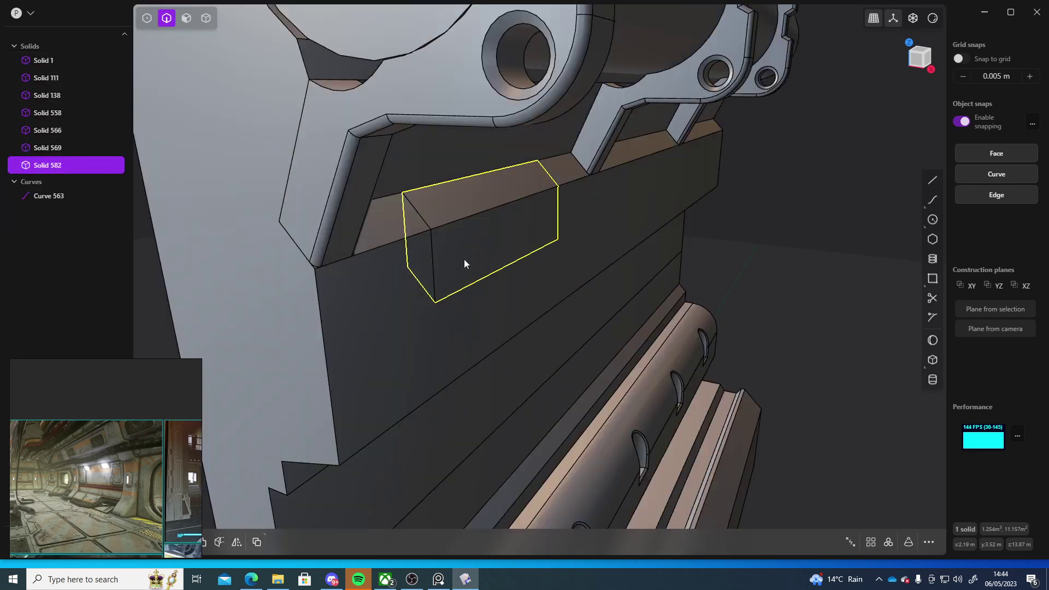
# Step: Turn on X-ray display and chamfer the new block's two lower end edges by about 0.524 m
pyautogui.moveTo(735, 272); pyautogui.dragTo(762, 234, button='middle')
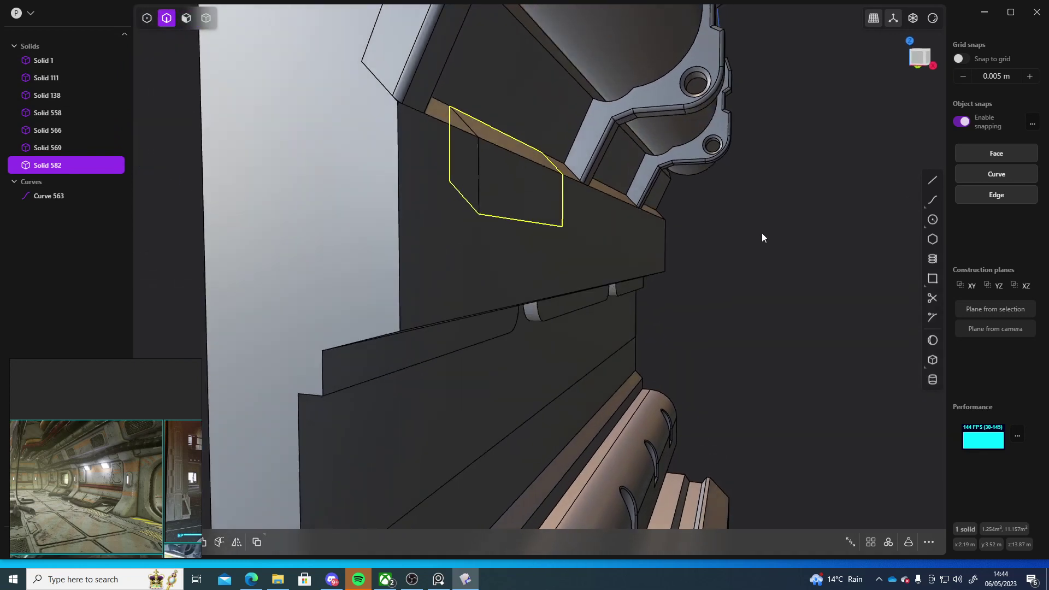
pyautogui.click(462, 197)
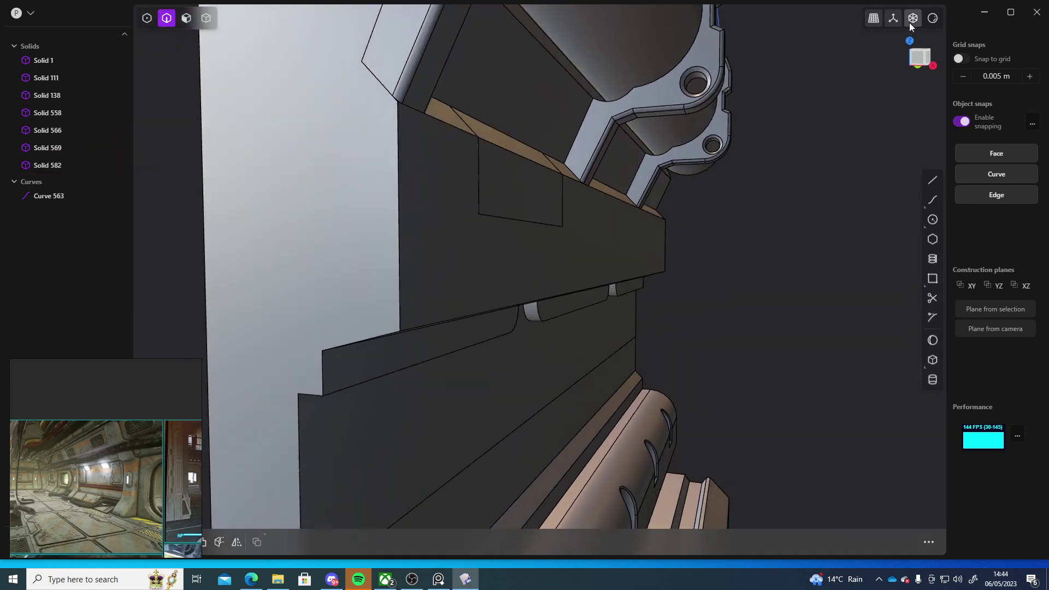
pyautogui.click(912, 18)
pyautogui.click(464, 198)
pyautogui.moveTo(655, 210); pyautogui.dragTo(529, 241, button='middle')
pyautogui.keyDown('shift'); pyautogui.click(508, 218); pyautogui.keyUp('shift')
pyautogui.moveTo(510, 217); pyautogui.dragTo(499, 191)
pyautogui.scroll(-5, 460, 203)
pyautogui.scroll(-2, 460, 206)
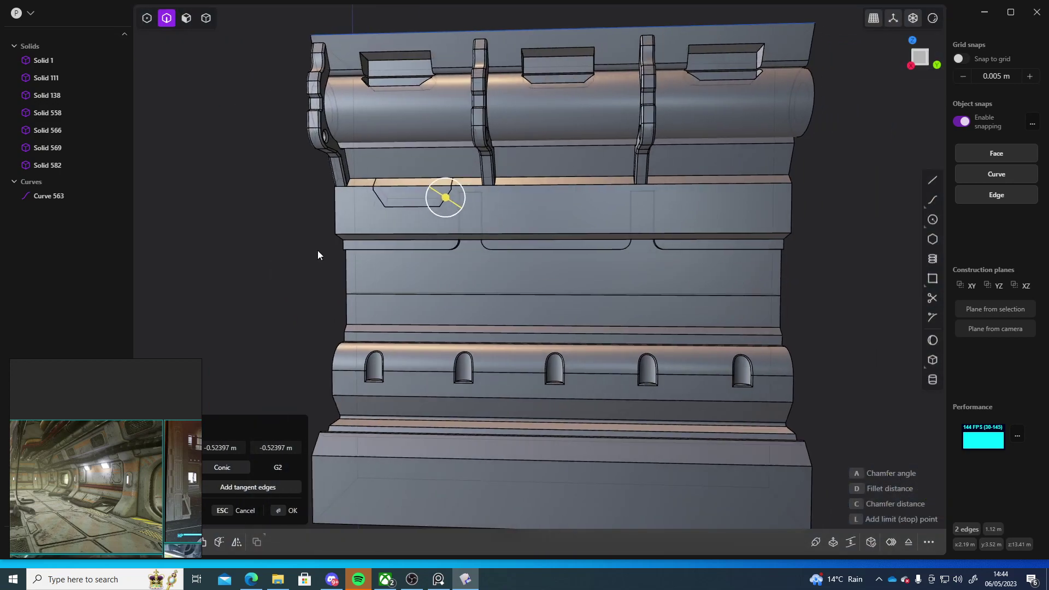
pyautogui.moveTo(313, 251); pyautogui.dragTo(337, 244, button='middle')
pyautogui.press('Return')
# Step: Examine the chamfered block's position between the brackets in the straight-on right view of the wall
pyautogui.moveTo(617, 204); pyautogui.dragTo(896, 67, button='middle')
pyautogui.click(922, 60)
pyautogui.scroll(5, 640, 252)
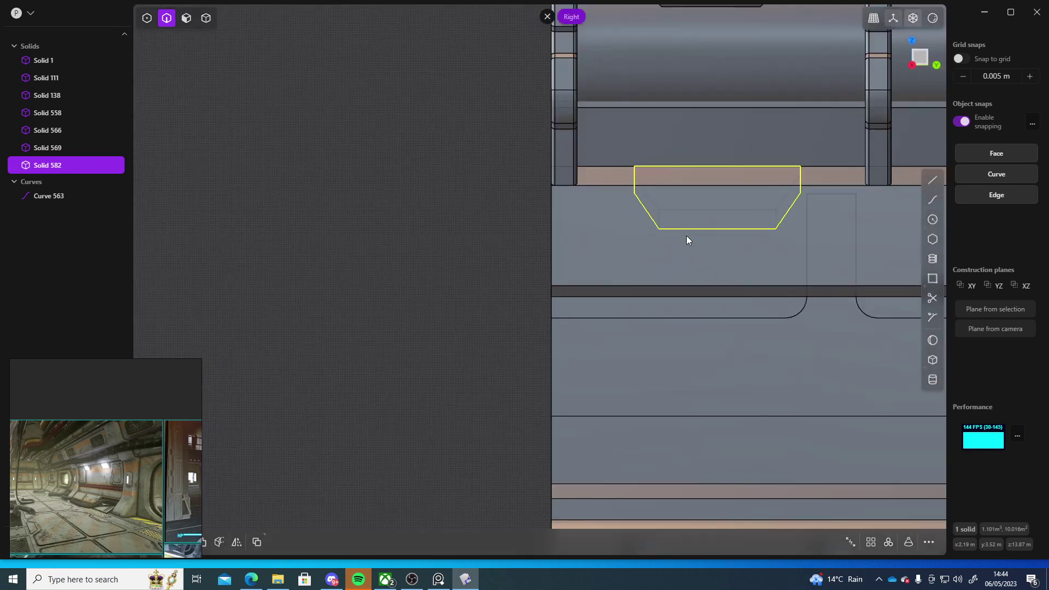
pyautogui.moveTo(547, 239)
pyautogui.mouseDown(button='middle')
pyautogui.moveTo(608, 220)
pyautogui.moveTo(555, 226)
pyautogui.mouseUp(button='middle')
pyautogui.scroll(4, 573, 235)
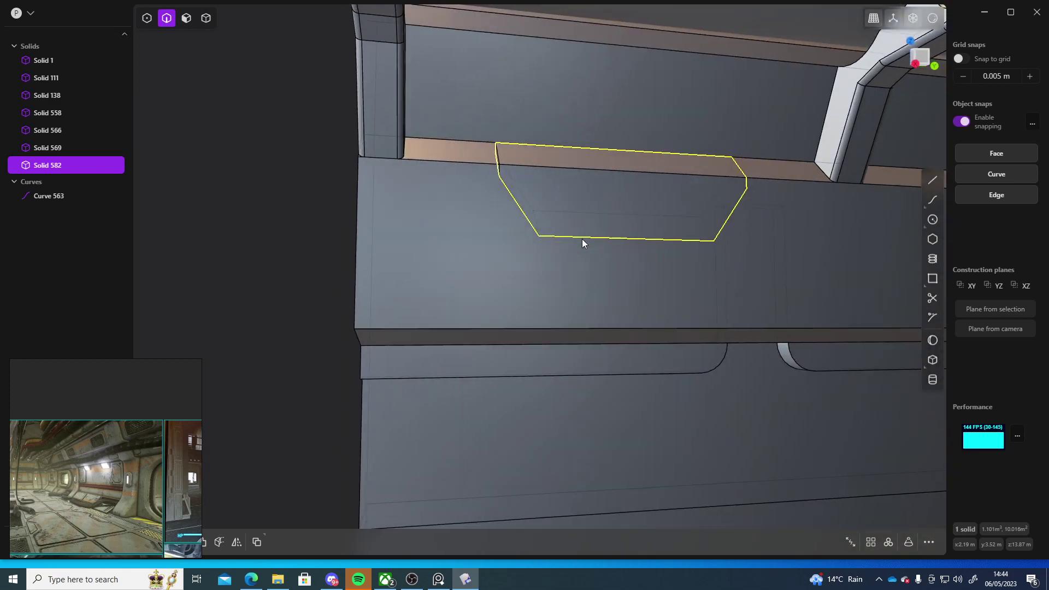
pyautogui.click(919, 61)
pyautogui.scroll(-5, 597, 194)
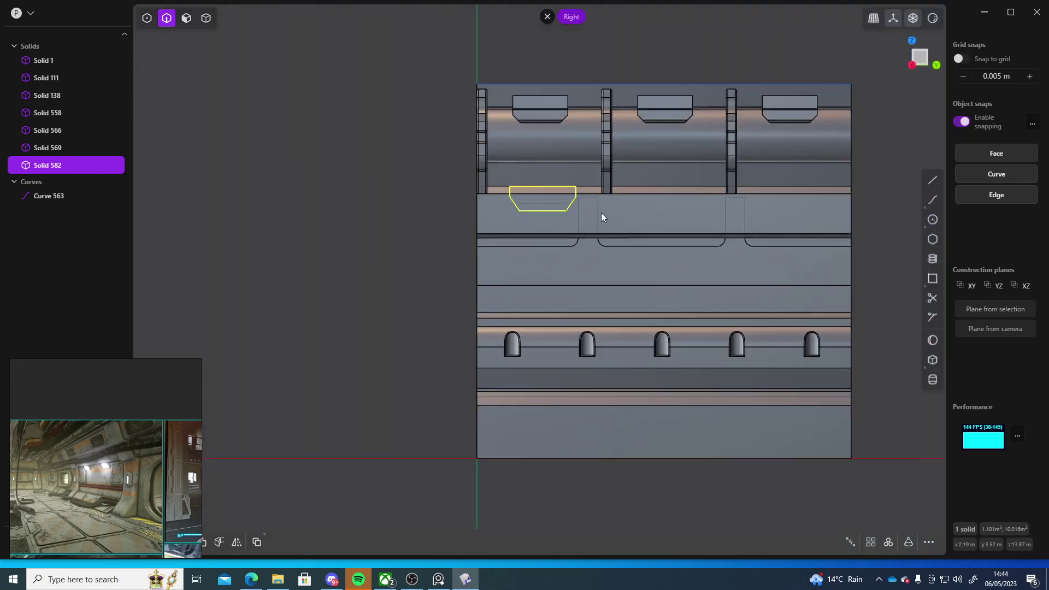
pyautogui.scroll(5, 485, 229)
pyautogui.scroll(-3, 506, 239)
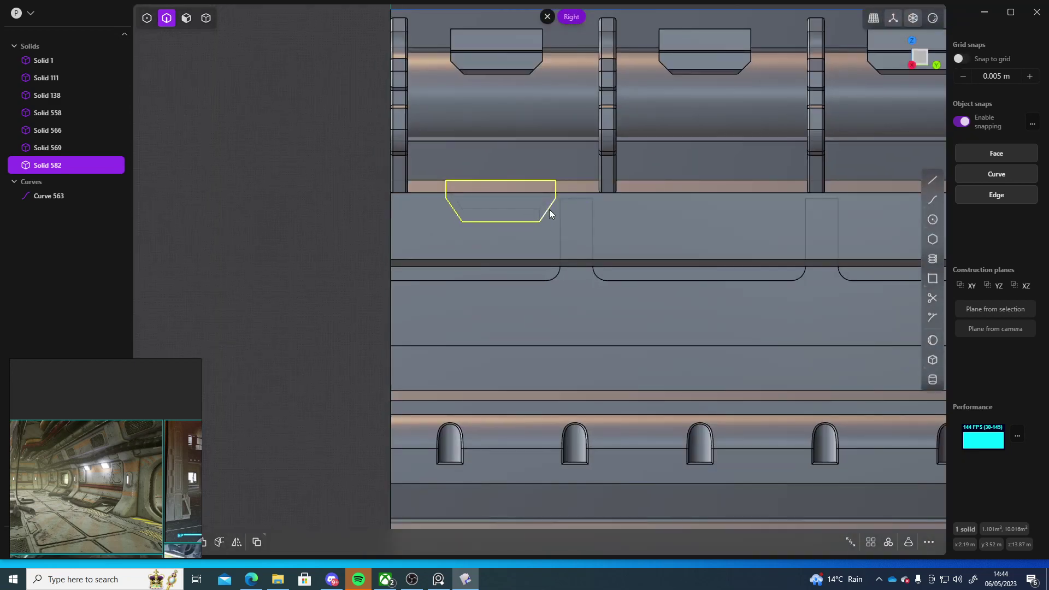
pyautogui.press('s')
pyautogui.moveTo(541, 200); pyautogui.dragTo(536, 199)
pyautogui.press('Escape')
pyautogui.click(284, 226)
# Step: Draw a straight line along the ledge's lower edge from one end of the wall to the other
pyautogui.keyDown('shift'); pyautogui.moveTo(354, 234); pyautogui.dragTo(263, 269, button='middle'); pyautogui.keyUp('shift')
pyautogui.moveTo(134, 182); pyautogui.dragTo(243, 270, button='middle')
pyautogui.press('4')
pyautogui.click(53, 170)
pyautogui.click(165, 245)
pyautogui.click(920, 59)
pyautogui.click(931, 180)
pyautogui.scroll(-5, 546, 225)
pyautogui.scroll(5, 415, 237)
pyautogui.click(372, 235)
pyautogui.click(367, 294)
pyautogui.keyDown('shift'); pyautogui.moveTo(885, 302); pyautogui.dragTo(549, 277, button='middle'); pyautogui.keyUp('shift')
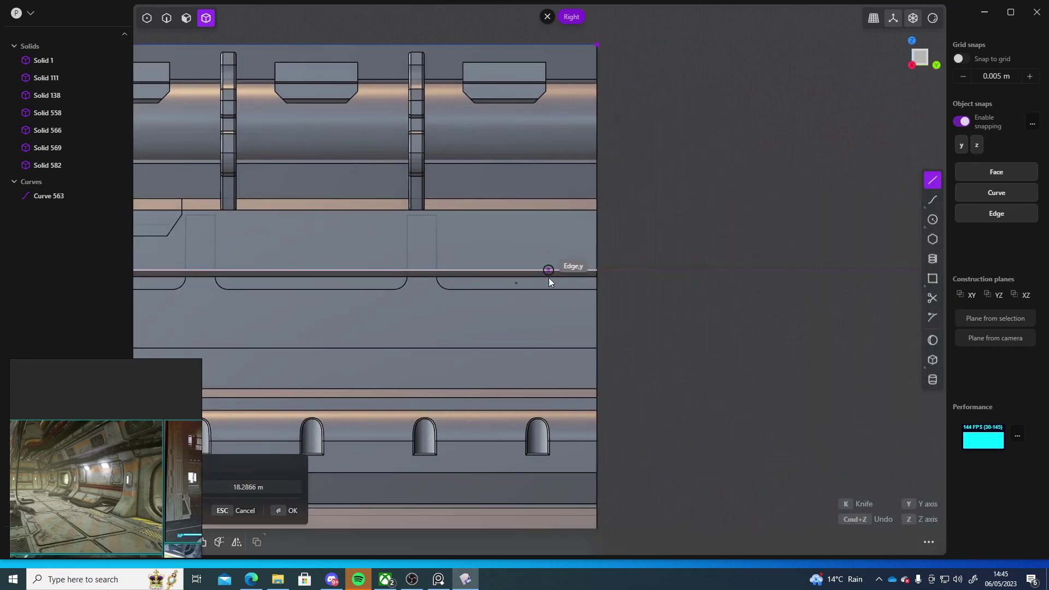
pyautogui.click(596, 270)
pyautogui.keyDown('shift'); pyautogui.moveTo(701, 240); pyautogui.dragTo(901, 257, button='middle'); pyautogui.keyUp('shift')
# Step: Curve-array the chamfered block along the ledge's lower-edge line with the count set to 3
pyautogui.click(57, 166)
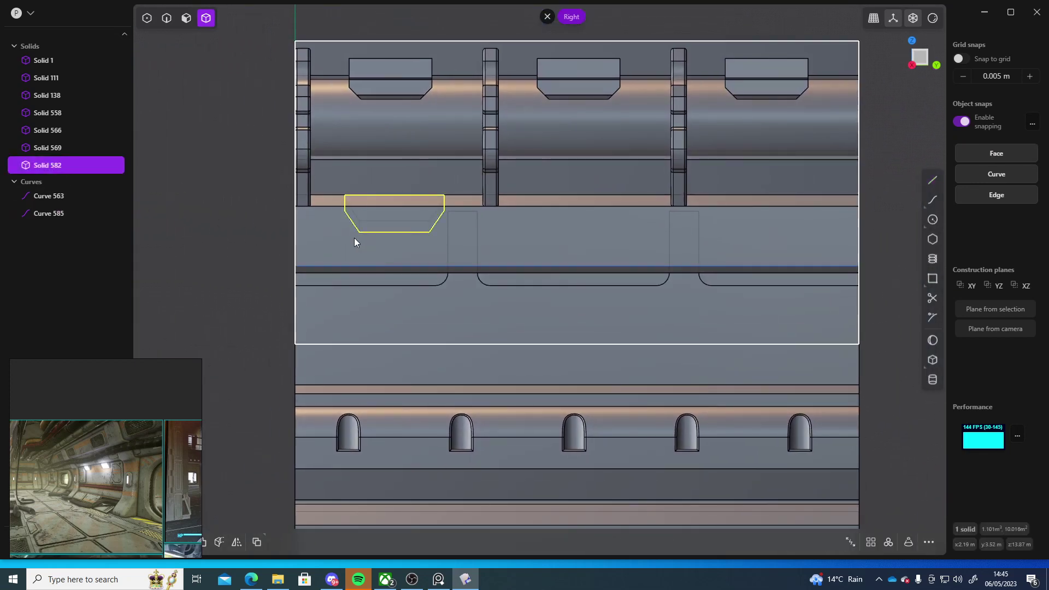
pyautogui.write('farr')
pyautogui.click(281, 302)
pyautogui.click(328, 267)
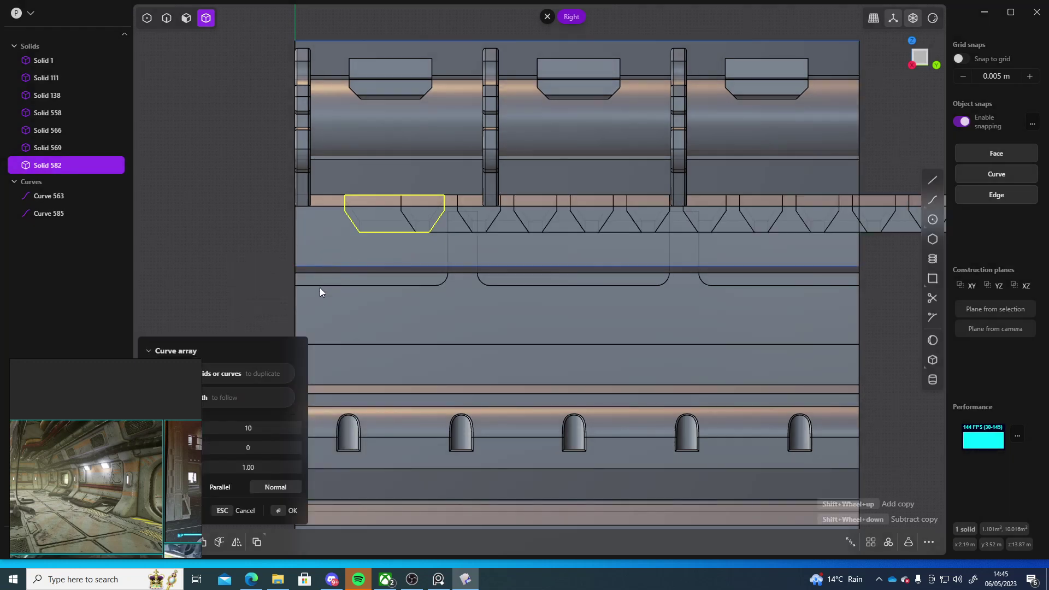
pyautogui.keyDown('shift'); pyautogui.scroll(-7, 231, 356); pyautogui.keyUp('shift')
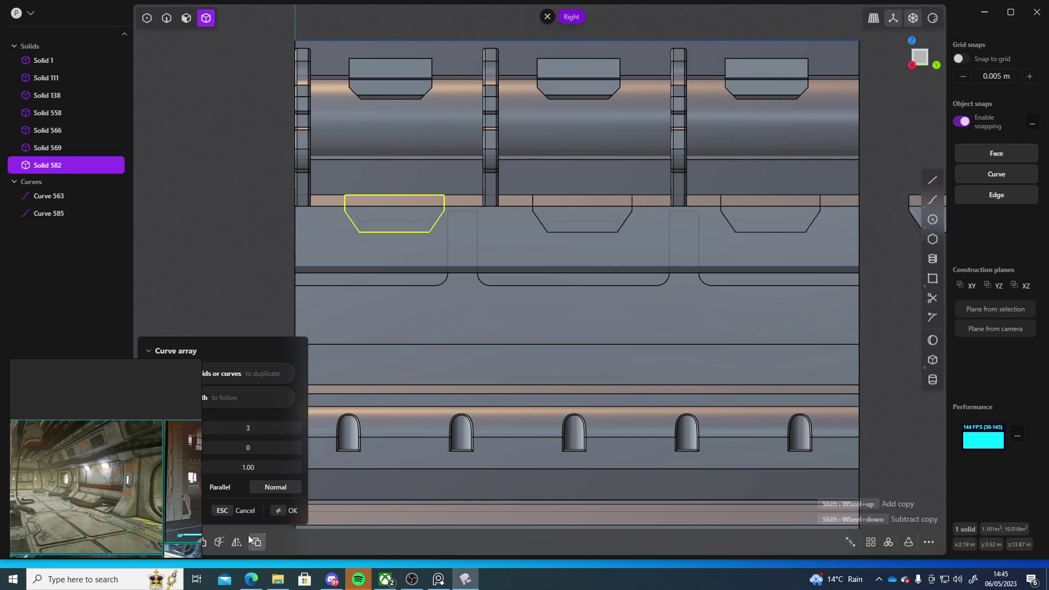
pyautogui.click(289, 510)
# Step: Delete the surplus block copy that lies beyond the end of the wall
pyautogui.moveTo(716, 338); pyautogui.dragTo(392, 376, button='right')
pyautogui.click(638, 250)
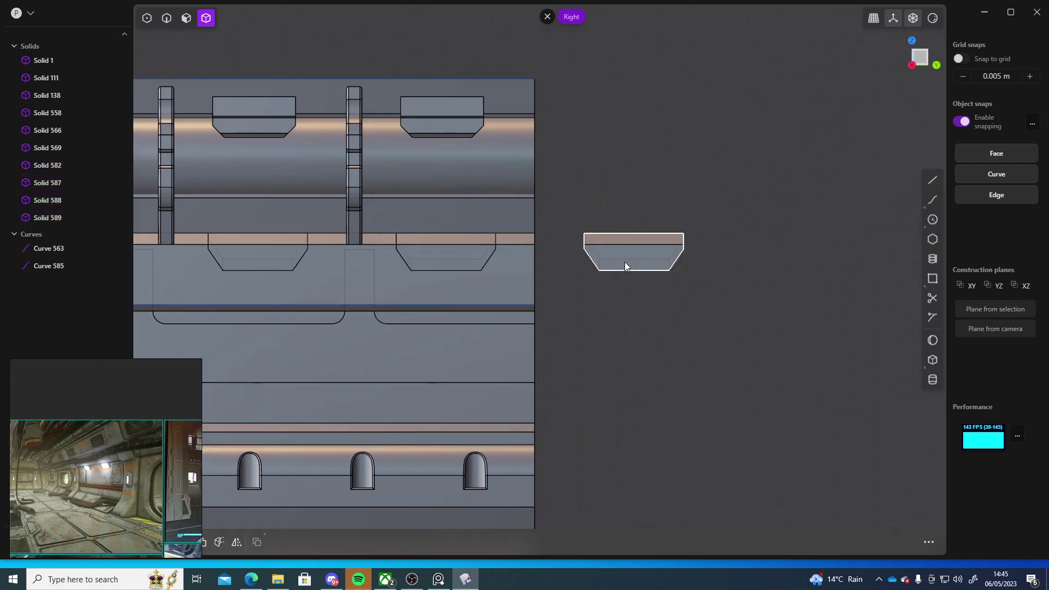
pyautogui.click(618, 246)
pyautogui.press('Delete')
pyautogui.moveTo(639, 325); pyautogui.dragTo(838, 315, button='right')
# Step: Subtract the three chamfered blocks from the upper wall solid with a Boolean difference to cut notches in the ledge
pyautogui.click(191, 276)
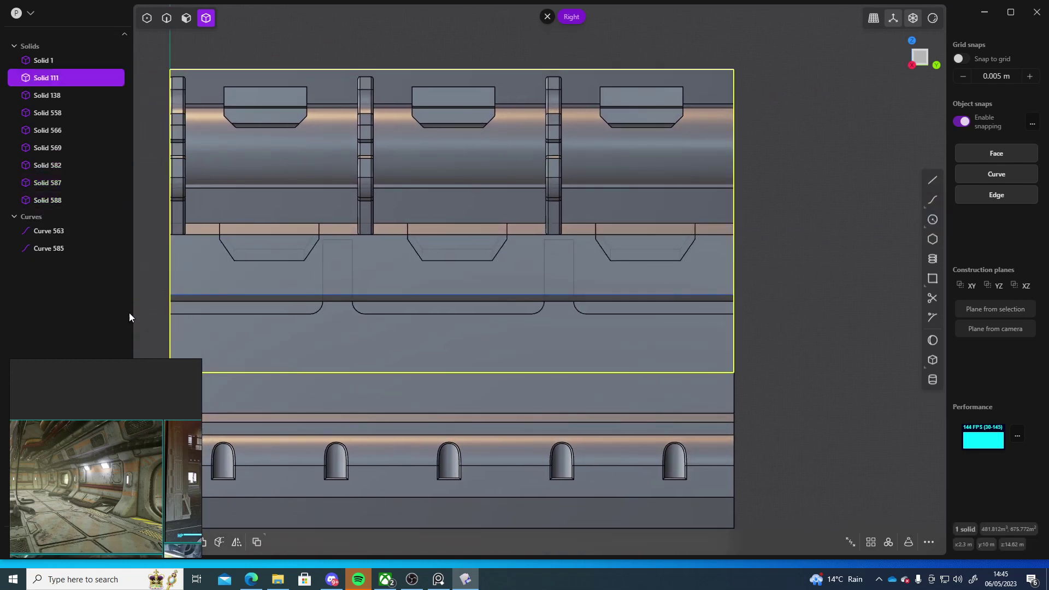
pyautogui.moveTo(855, 238); pyautogui.dragTo(894, 266, button='middle')
pyautogui.scroll(5, 664, 275)
pyautogui.moveTo(664, 274); pyautogui.dragTo(764, 242, button='right')
pyautogui.press('q')
pyautogui.click(421, 204)
pyautogui.click(651, 194)
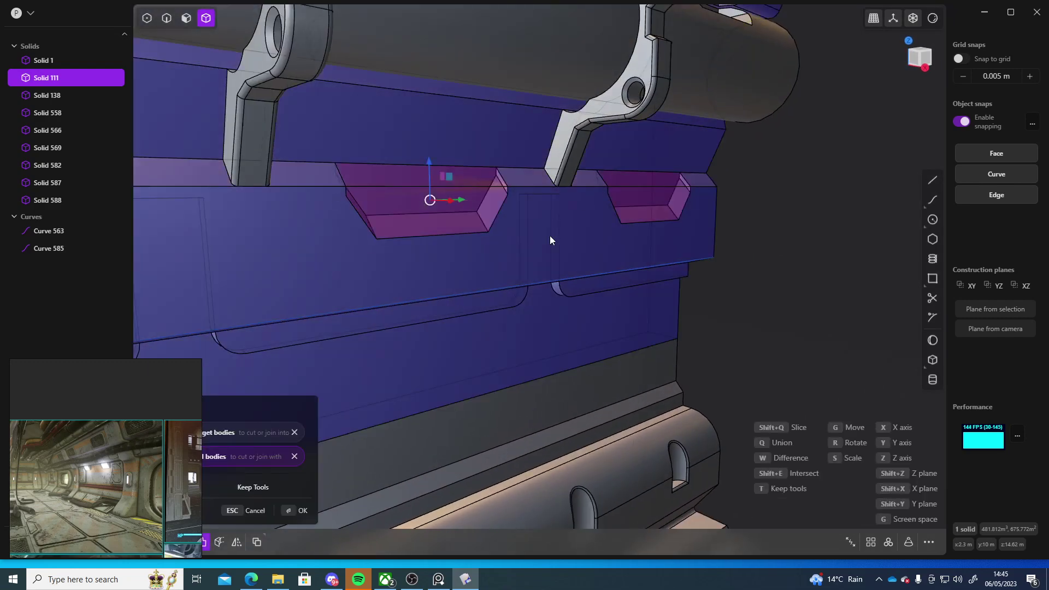
pyautogui.scroll(3, 451, 256)
pyautogui.scroll(-5, 486, 207)
pyautogui.moveTo(489, 219); pyautogui.dragTo(738, 254, button='middle')
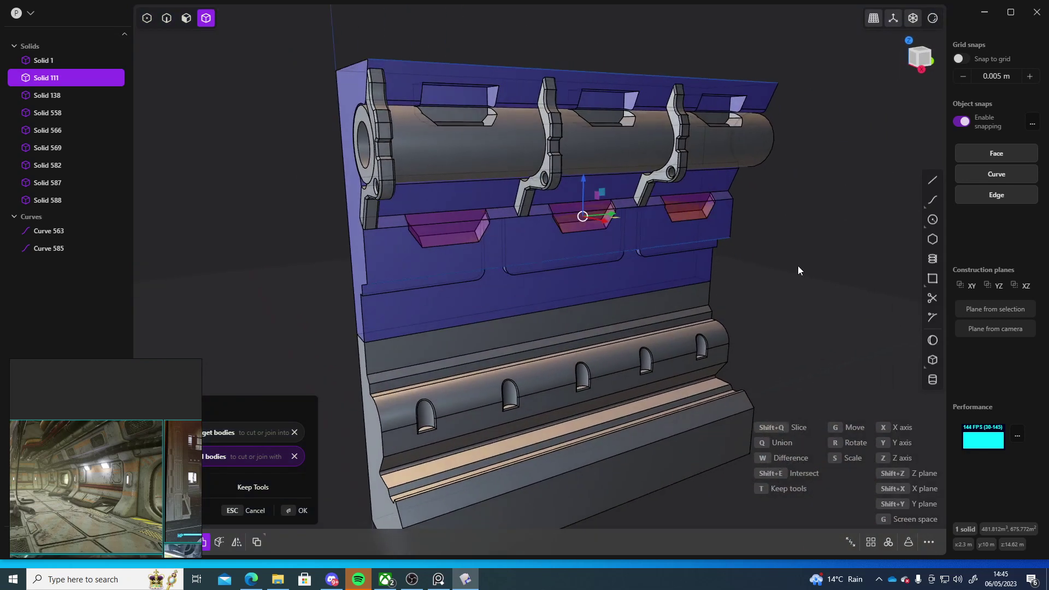
pyautogui.hotkey('shift', 'e')
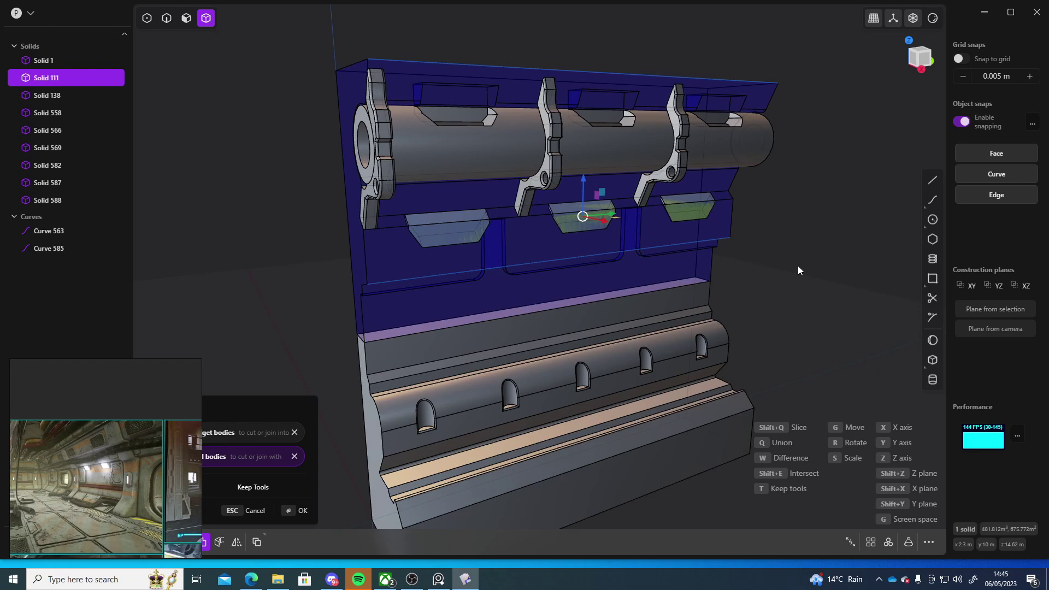
pyautogui.moveTo(797, 266); pyautogui.dragTo(821, 260, button='middle')
pyautogui.press('w')
pyautogui.press('Return')
pyautogui.moveTo(776, 411); pyautogui.dragTo(896, 342, button='middle')
pyautogui.click(818, 271)
# Step: Offset the bottom faces of the three ledge notches upward to make the notches shallower
pyautogui.scroll(5, 654, 254)
pyautogui.moveTo(655, 254); pyautogui.dragTo(549, 185, button='middle')
pyautogui.click(557, 170)
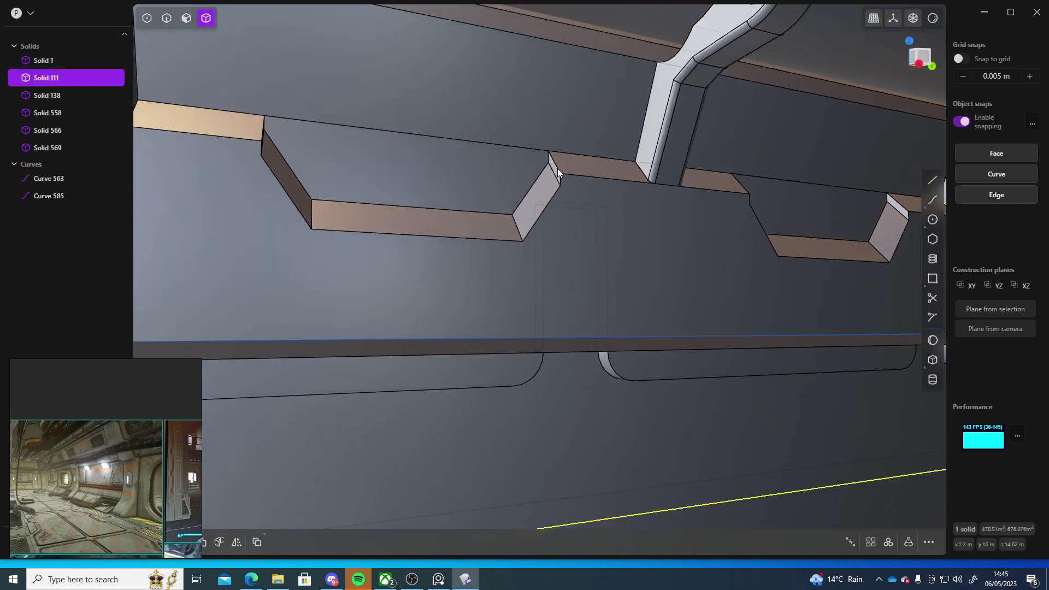
pyautogui.click(499, 221)
pyautogui.press('3')
pyautogui.click(444, 229)
pyautogui.keyDown('shift'); pyautogui.moveTo(835, 243); pyautogui.dragTo(563, 278, button='middle'); pyautogui.keyUp('shift')
pyautogui.keyDown('shift'); pyautogui.click(559, 276); pyautogui.keyUp('shift')
pyautogui.keyDown('shift'); pyautogui.click(838, 294); pyautogui.keyUp('shift')
pyautogui.moveTo(863, 261); pyautogui.dragTo(871, 251)
pyautogui.scroll(-5, 786, 291)
pyautogui.moveTo(750, 291); pyautogui.dragTo(707, 313, button='middle')
pyautogui.keyDown('shift'); pyautogui.moveTo(800, 337); pyautogui.dragTo(656, 290, button='middle'); pyautogui.keyUp('shift')
pyautogui.rightClick(828, 300)
pyautogui.moveTo(828, 299); pyautogui.dragTo(644, 290, button='middle')
pyautogui.click(838, 287)
# Step: Union the right-hand bracket with the upper wall solid
pyautogui.scroll(5, 699, 324)
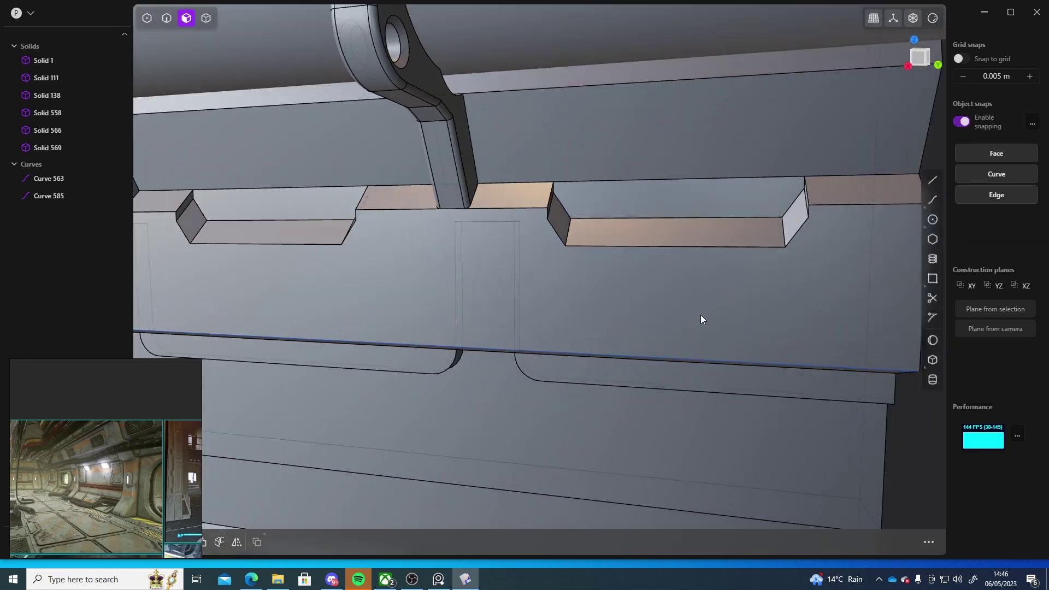
pyautogui.press('4')
pyautogui.click(433, 178)
pyautogui.scroll(-6, 594, 289)
pyautogui.moveTo(557, 284); pyautogui.dragTo(616, 281, button='middle')
pyautogui.press('q')
pyautogui.press('q')
pyautogui.rightClick(806, 290)
# Step: Union the middle and left-hand brackets with the upper wall solid
pyautogui.moveTo(806, 290); pyautogui.dragTo(828, 309, button='middle')
pyautogui.moveTo(766, 260); pyautogui.dragTo(730, 251, button='middle')
pyautogui.click(666, 240)
pyautogui.click(566, 240)
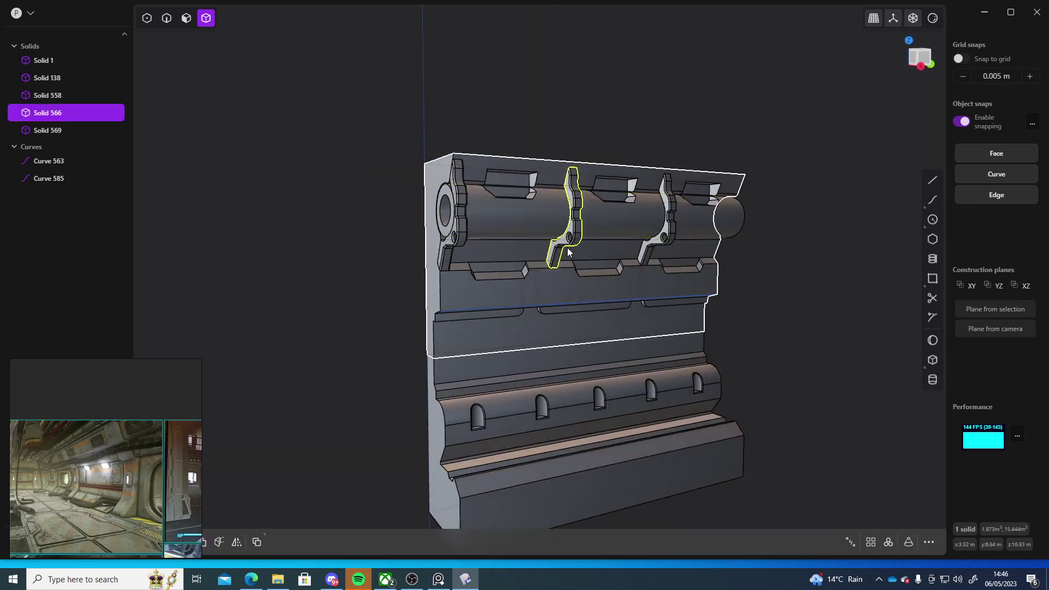
pyautogui.keyDown('shift'); pyautogui.click(546, 280); pyautogui.keyUp('shift')
pyautogui.hotkey('shift', 'b')
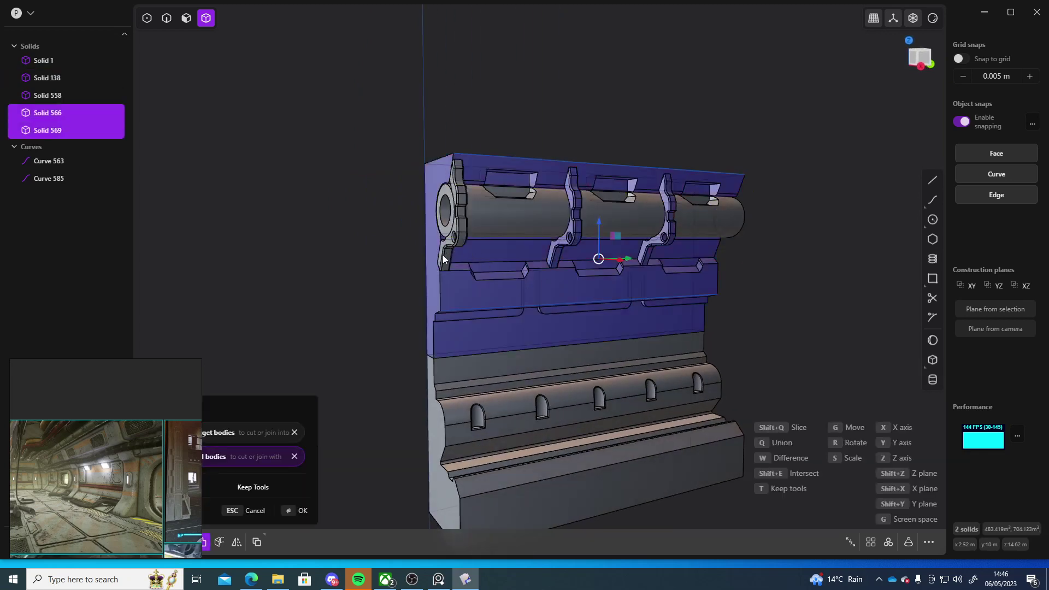
pyautogui.rightClick(783, 284)
pyautogui.click(812, 286)
# Step: Try to fillet the edges where the feet of the three brackets meet the ledge
pyautogui.moveTo(819, 292); pyautogui.dragTo(745, 303, button='middle')
pyautogui.scroll(7, 585, 276)
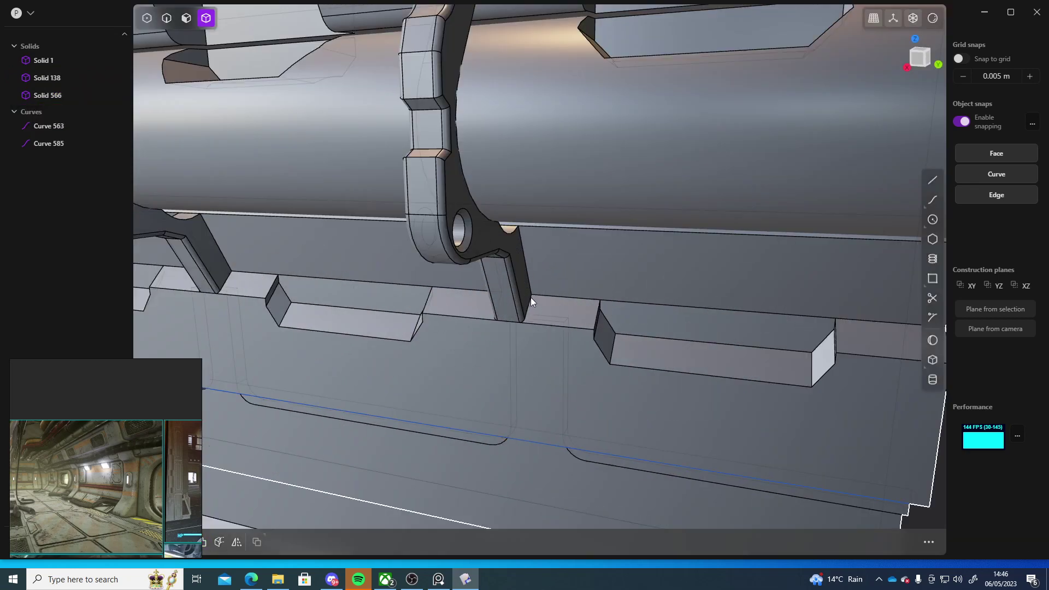
pyautogui.moveTo(528, 285); pyautogui.dragTo(501, 242, button='middle')
pyautogui.press('2')
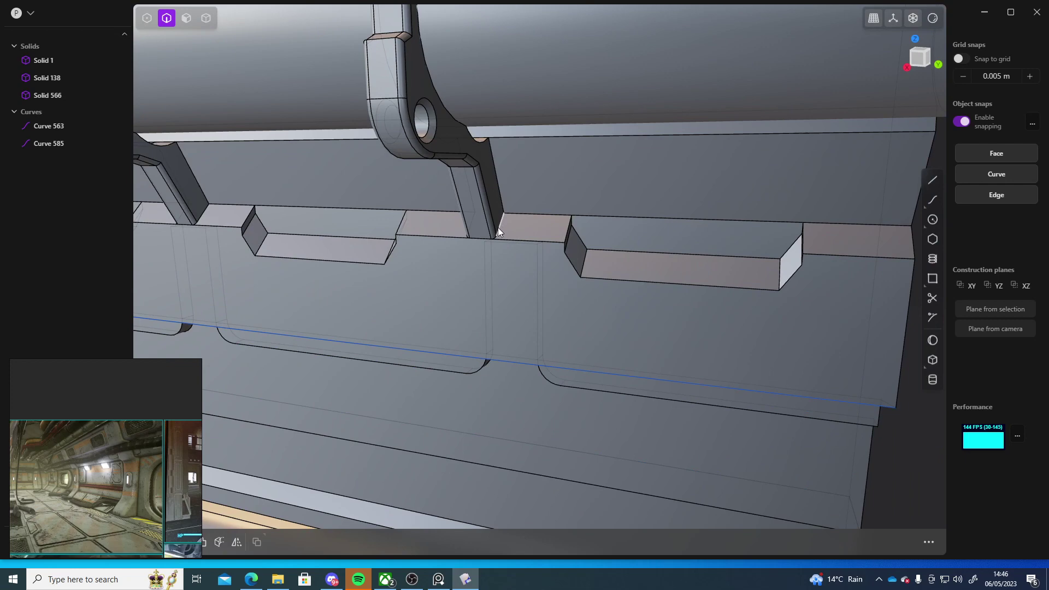
pyautogui.click(500, 227)
pyautogui.press('f')
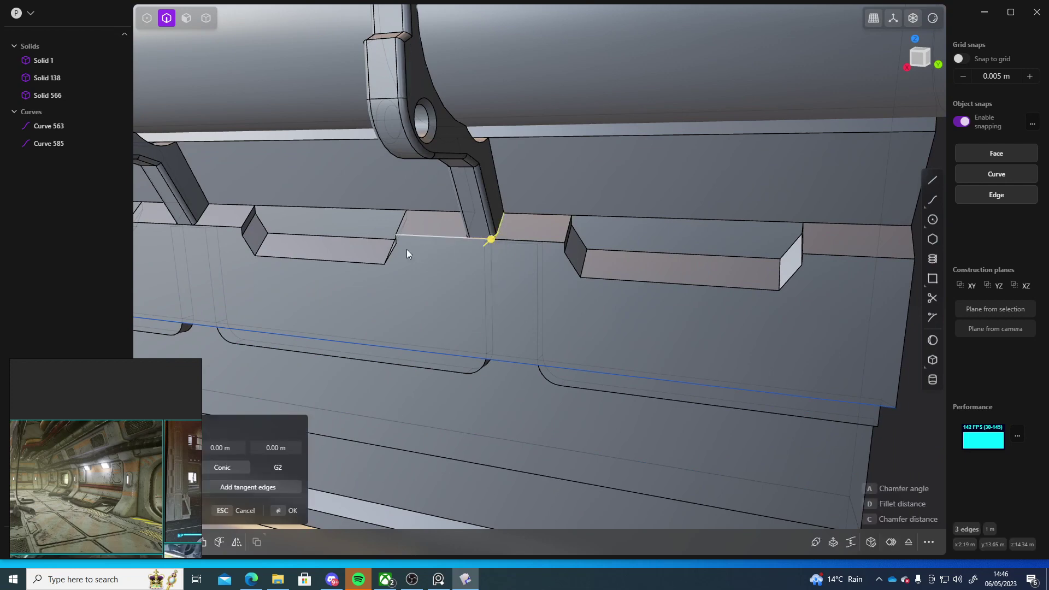
pyautogui.moveTo(406, 251); pyautogui.dragTo(624, 224, button='middle')
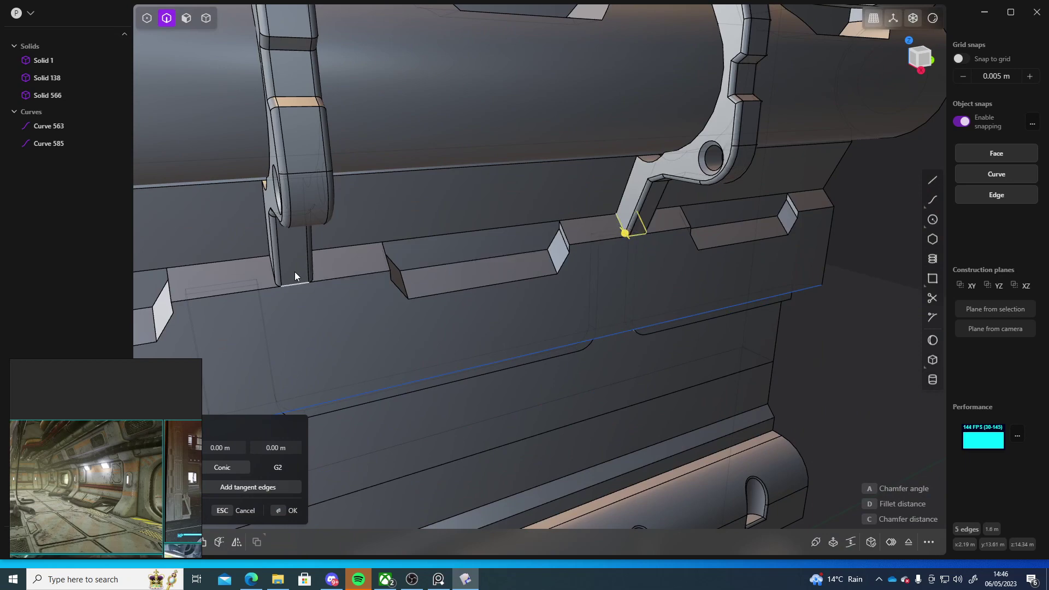
pyautogui.click(277, 278)
pyautogui.moveTo(277, 277); pyautogui.dragTo(527, 252, button='middle')
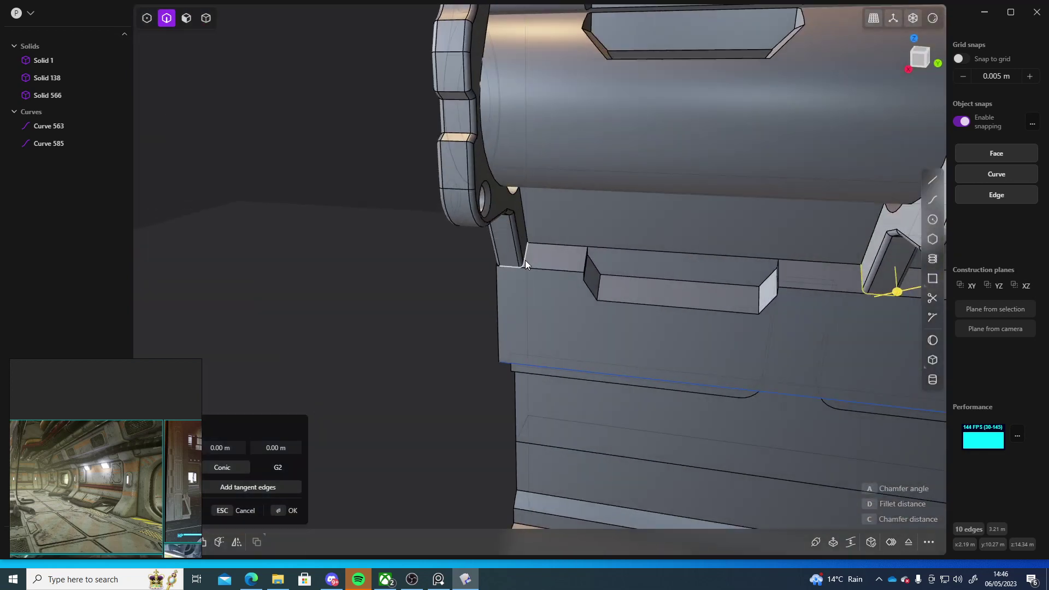
pyautogui.click(525, 260)
pyautogui.moveTo(475, 314); pyautogui.dragTo(632, 301, button='middle')
pyautogui.scroll(5, 665, 280)
pyautogui.click(520, 323)
pyautogui.moveTo(519, 323); pyautogui.dragTo(536, 306)
pyautogui.moveTo(537, 307); pyautogui.dragTo(587, 290, button='middle')
# Step: Examine the whole wall from several angles, including the ledge notches and bracket feet
pyautogui.scroll(-8, 573, 320)
pyautogui.keyDown('shift'); pyautogui.moveTo(838, 277); pyautogui.dragTo(653, 272, button='middle'); pyautogui.keyUp('shift')
pyautogui.scroll(-5, 639, 273)
pyautogui.scroll(5, 601, 276)
pyautogui.scroll(-5, 590, 287)
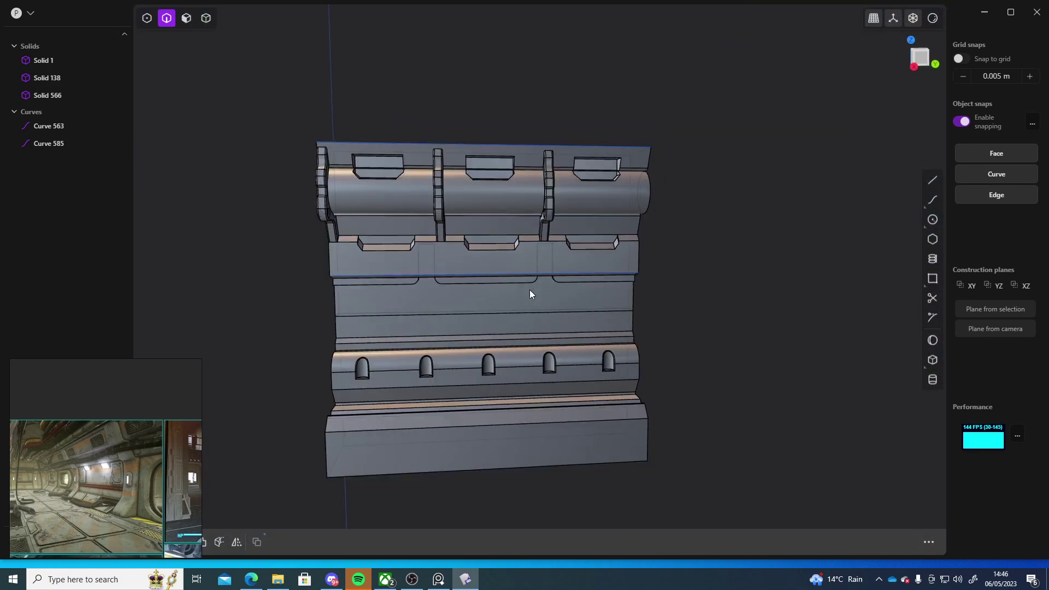
pyautogui.moveTo(529, 295); pyautogui.dragTo(555, 303, button='middle')
pyautogui.scroll(5, 575, 282)
pyautogui.scroll(-5, 575, 282)
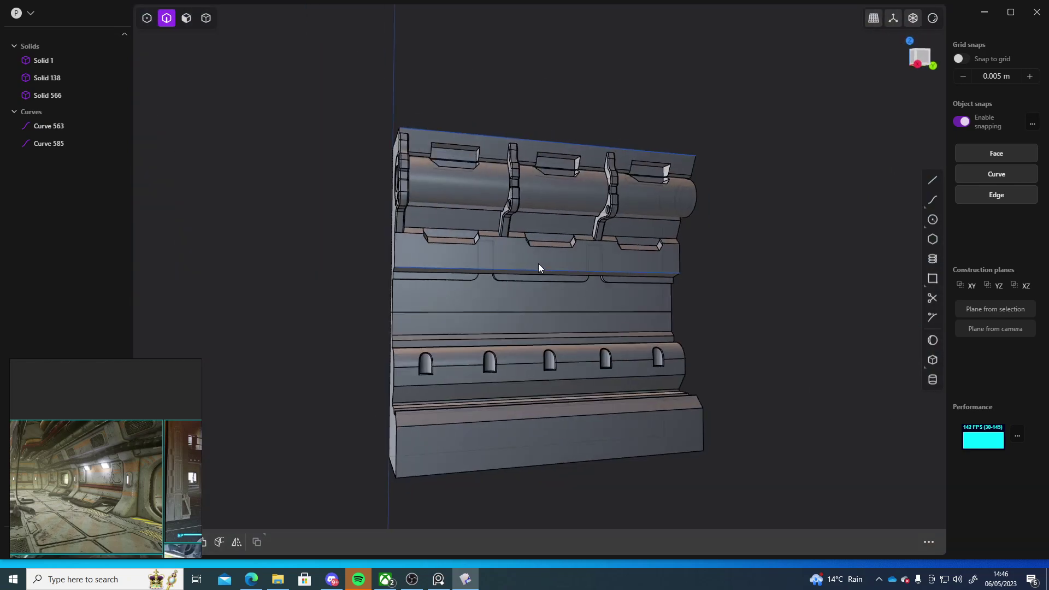
pyautogui.moveTo(531, 269); pyautogui.dragTo(480, 295, button='middle')
# Step: Fillet the outer edges of all three ledge notches by about 0.039 m
pyautogui.scroll(5, 533, 271)
pyautogui.moveTo(533, 267); pyautogui.dragTo(526, 262, button='middle')
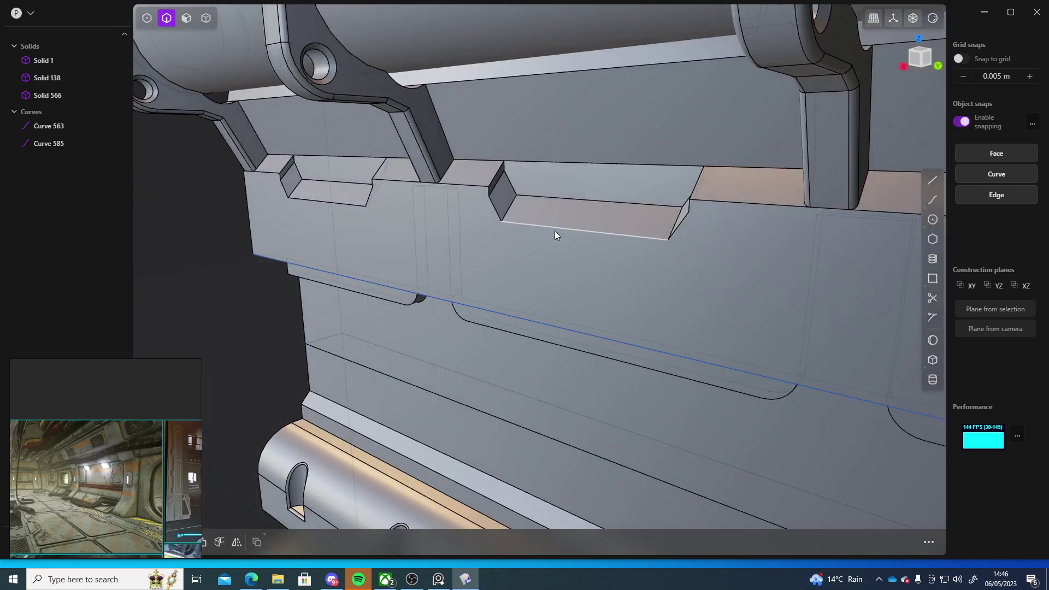
pyautogui.click(532, 224)
pyautogui.press('f')
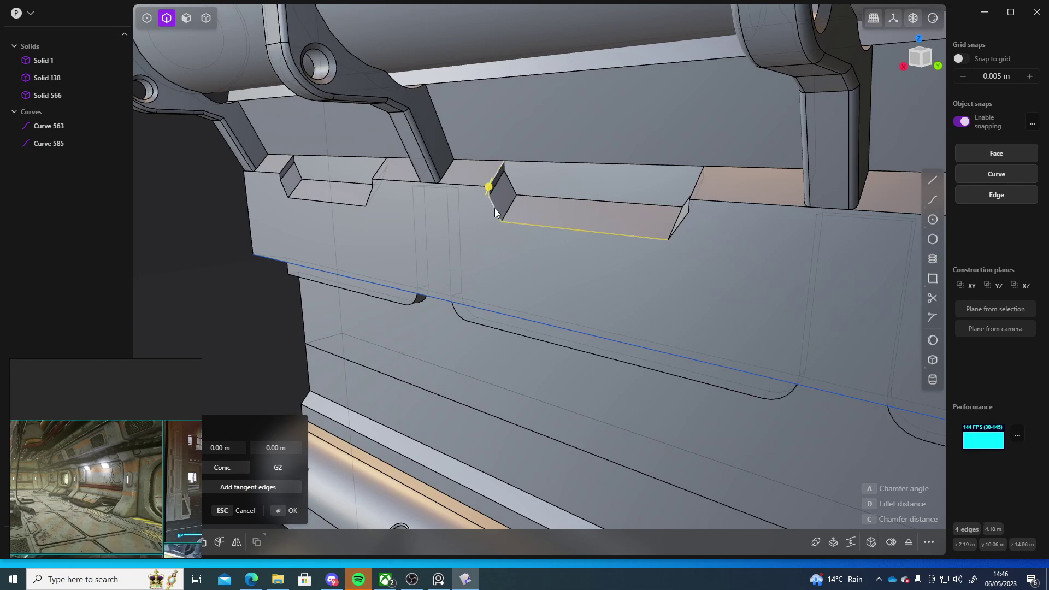
pyautogui.click(679, 233)
pyautogui.moveTo(670, 234); pyautogui.dragTo(463, 253, button='middle')
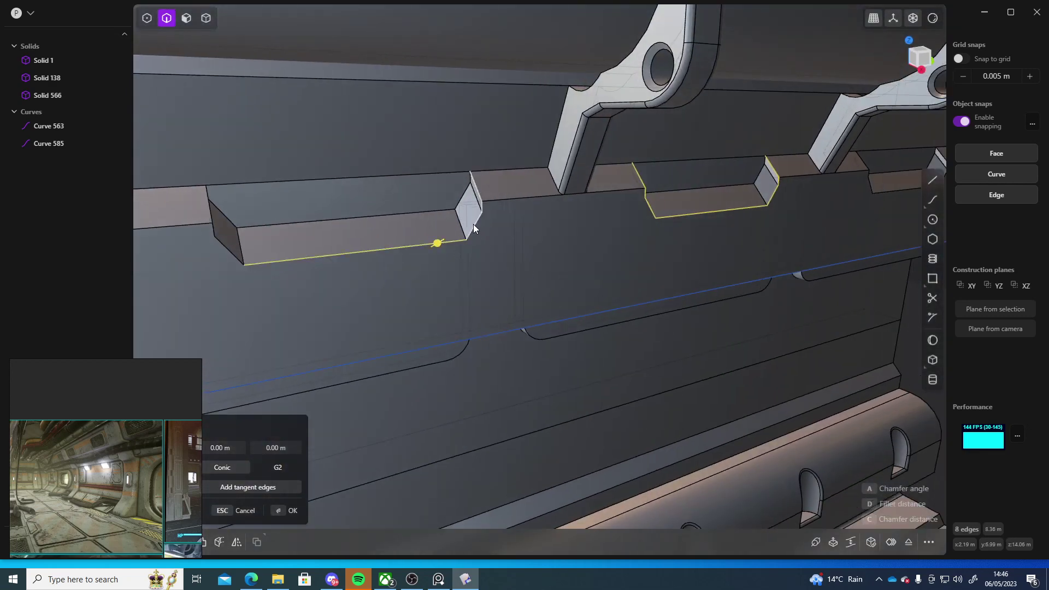
pyautogui.moveTo(384, 237); pyautogui.dragTo(391, 248, button='middle')
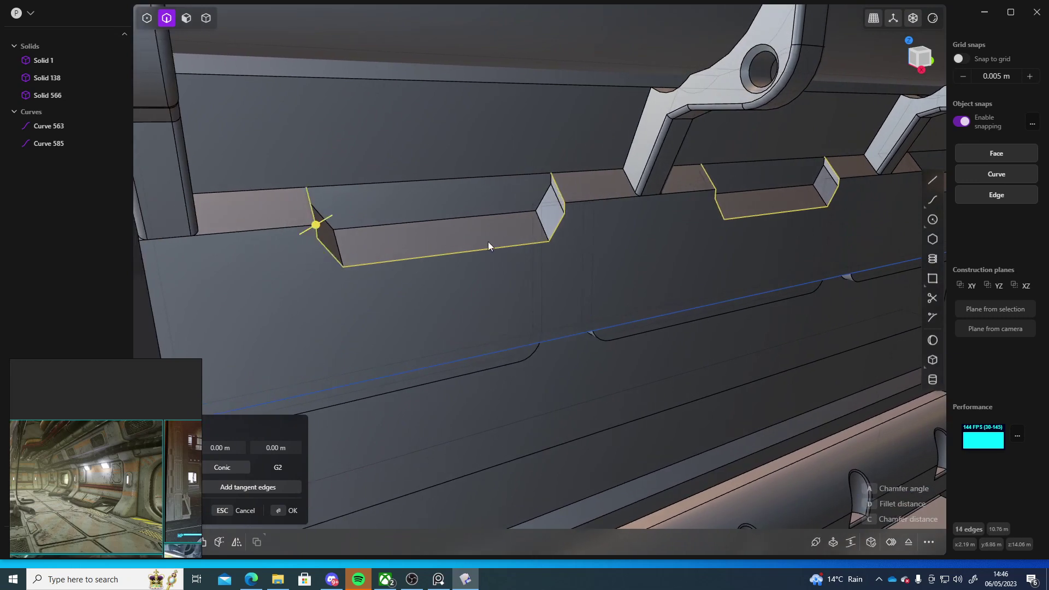
pyautogui.moveTo(633, 245); pyautogui.dragTo(566, 247, button='middle')
pyautogui.click(536, 242)
pyautogui.click(645, 228)
pyautogui.moveTo(807, 243); pyautogui.dragTo(706, 241, button='middle')
pyautogui.moveTo(706, 241); pyautogui.dragTo(708, 241)
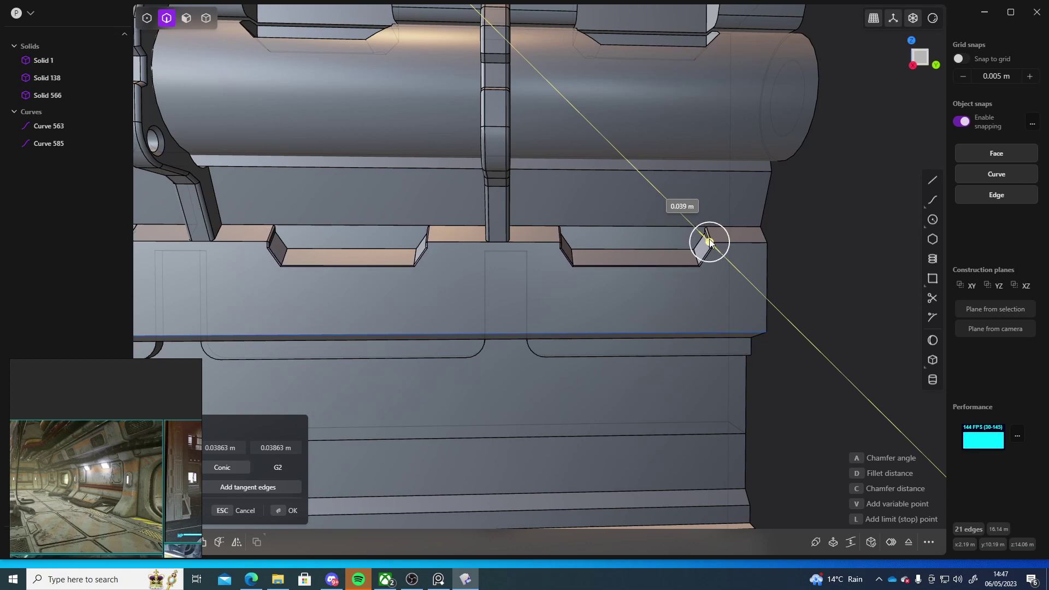
pyautogui.press('Return')
# Step: Undo the fillets on the ledge notch edges
pyautogui.moveTo(844, 271); pyautogui.dragTo(759, 292, button='middle')
pyautogui.scroll(12, 663, 274)
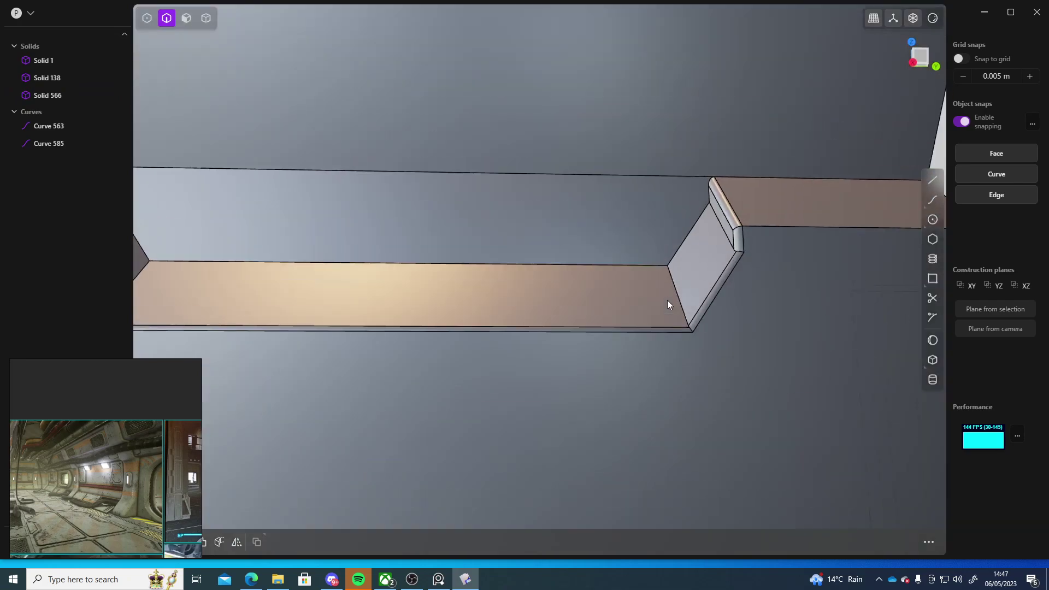
pyautogui.press('f')
pyautogui.scroll(-10, 729, 225)
pyautogui.moveTo(624, 278); pyautogui.dragTo(595, 308, button='middle')
pyautogui.press('Escape')
pyautogui.click(232, 300)
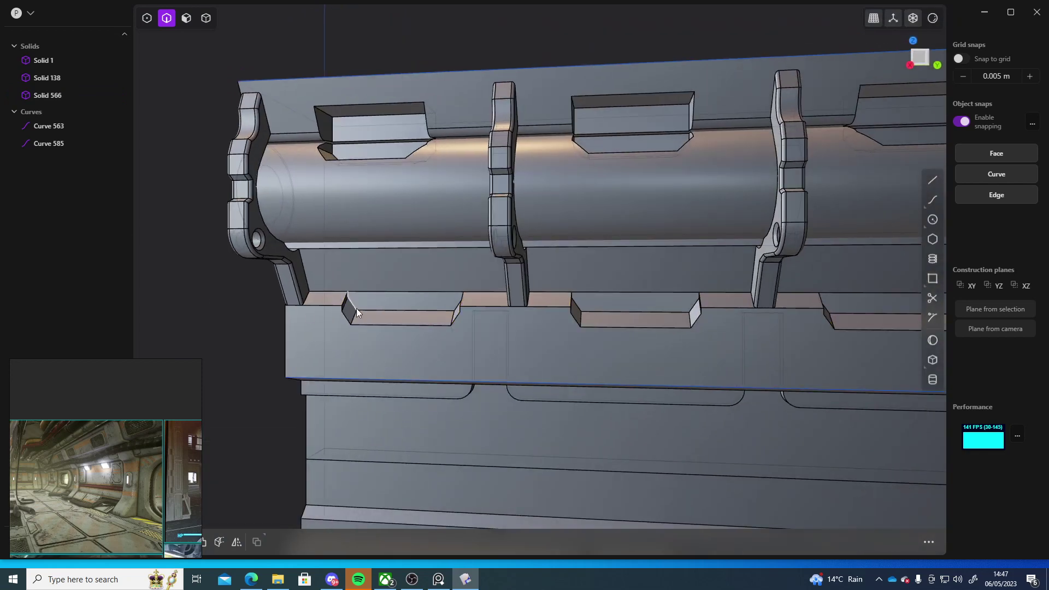
# Step: Offset the slanted end faces of the three ledge notches
pyautogui.press('3')
pyautogui.keyDown('shift'); pyautogui.moveTo(369, 302); pyautogui.dragTo(533, 299, button='middle'); pyautogui.keyUp('shift')
pyautogui.click(384, 271)
pyautogui.keyDown('shift'); pyautogui.click(604, 299); pyautogui.keyUp('shift')
pyautogui.moveTo(604, 299); pyautogui.dragTo(555, 304, button='middle')
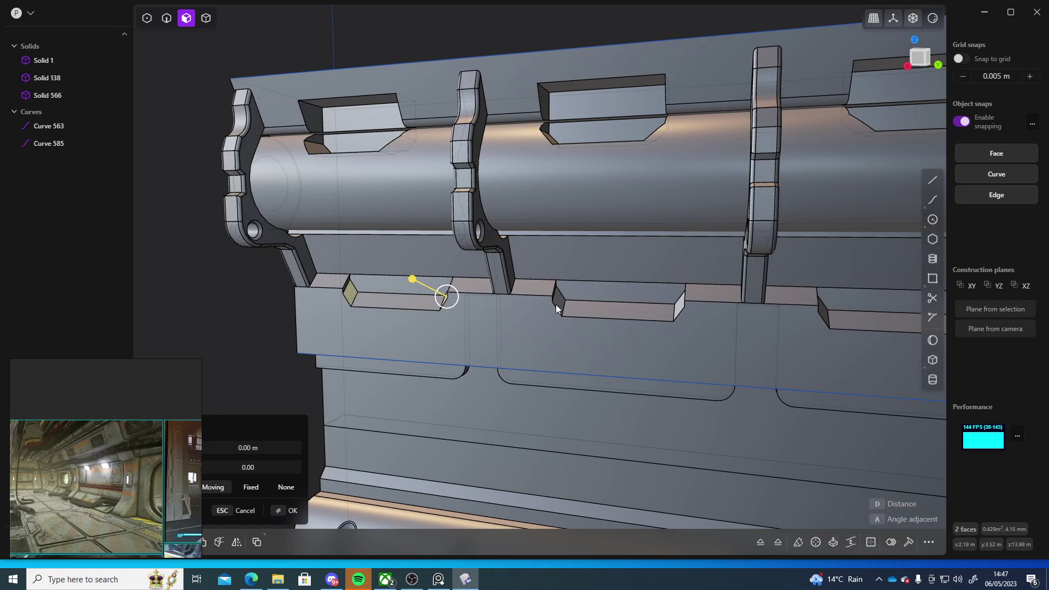
pyautogui.click(681, 307)
pyautogui.keyDown('shift'); pyautogui.moveTo(681, 307); pyautogui.dragTo(538, 306, button='middle'); pyautogui.keyUp('shift')
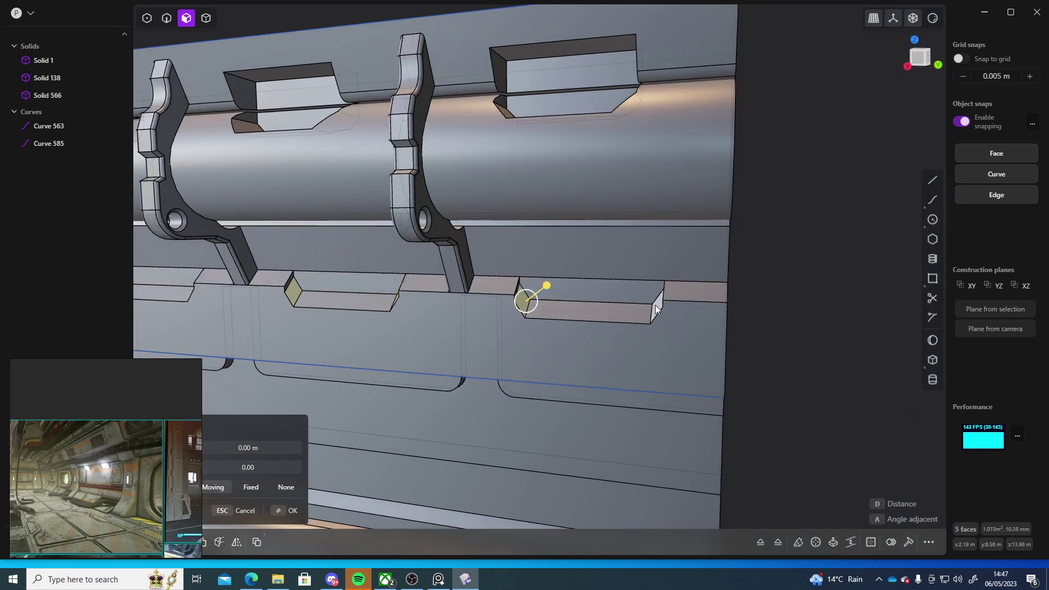
pyautogui.moveTo(622, 290); pyautogui.dragTo(624, 282)
# Step: Offset the ledge's top faces between the notches upward around the bracket feet
pyautogui.moveTo(561, 296); pyautogui.dragTo(593, 232, button='middle')
pyautogui.scroll(-5, 653, 293)
pyautogui.scroll(5, 703, 293)
pyautogui.keyDown('shift'); pyautogui.click(577, 229); pyautogui.keyUp('shift')
pyautogui.moveTo(588, 204); pyautogui.dragTo(595, 195)
# Step: Offset the bottom faces of the three deepened notches upward to make them shallower
pyautogui.moveTo(595, 195); pyautogui.dragTo(671, 256, button='middle')
pyautogui.click(705, 241)
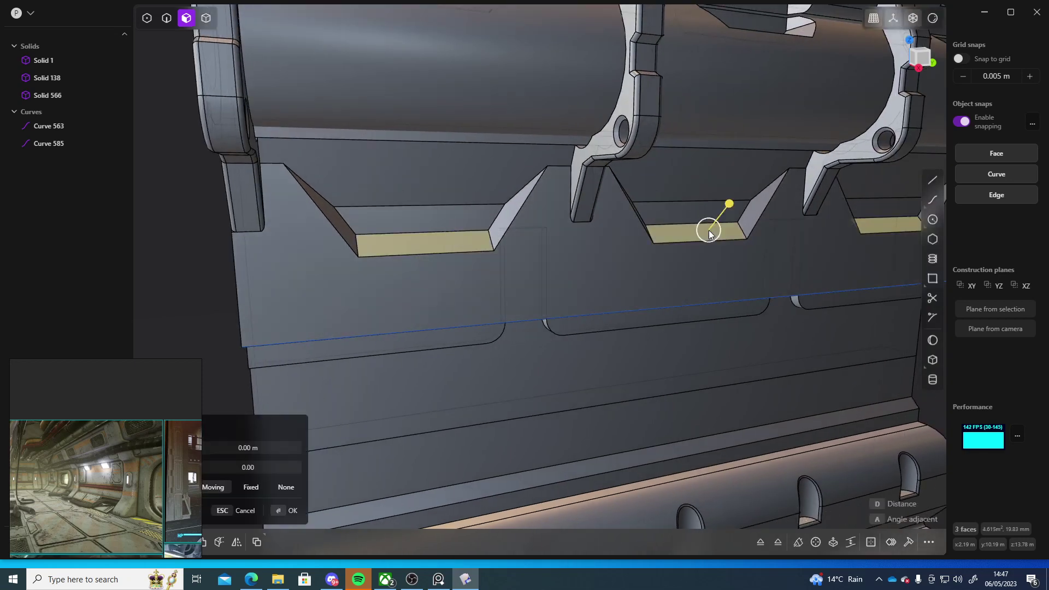
pyautogui.moveTo(730, 203); pyautogui.dragTo(747, 184)
pyautogui.moveTo(747, 186); pyautogui.dragTo(650, 203, button='middle')
pyautogui.scroll(-6, 649, 204)
pyautogui.rightClick(639, 210)
pyautogui.moveTo(740, 231); pyautogui.dragTo(764, 254, button='middle')
pyautogui.click(854, 258)
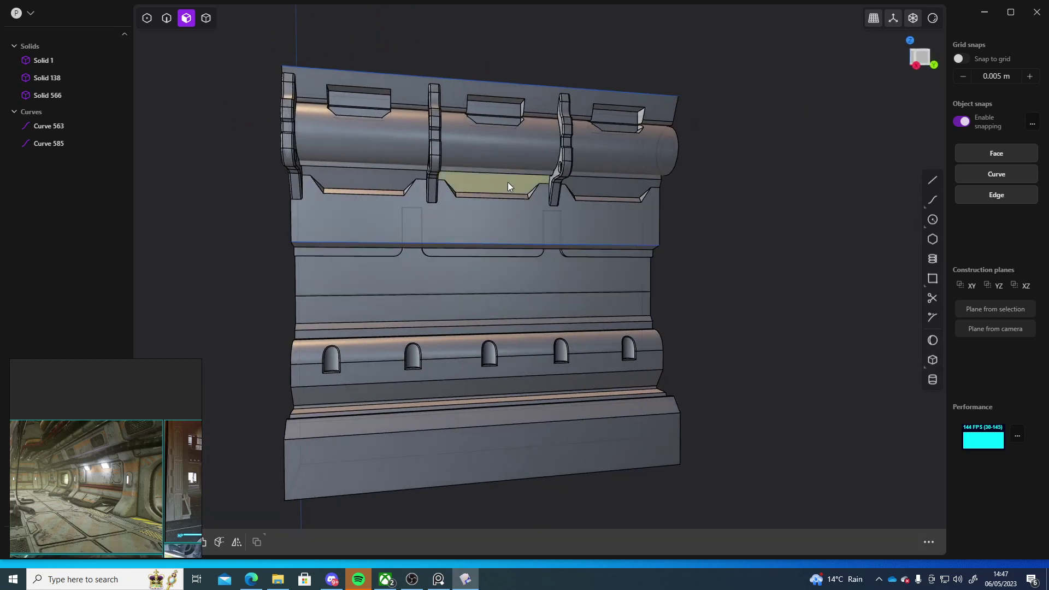
# Step: Offset the outlines of the back faces in the three ledge notches inward by about 0.214 m
pyautogui.click(508, 185)
pyautogui.moveTo(509, 186); pyautogui.dragTo(590, 177, button='middle')
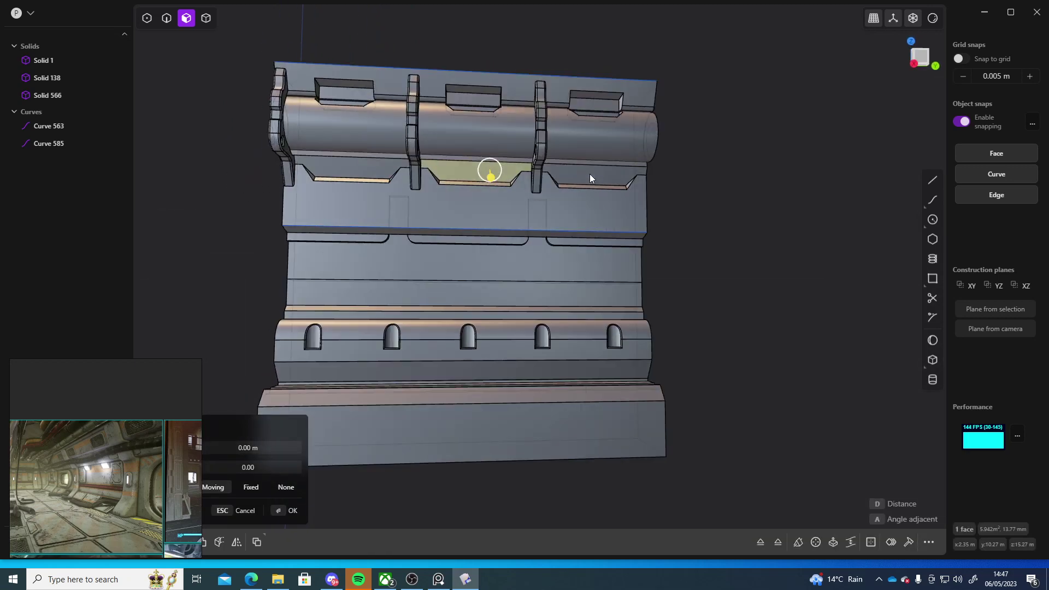
pyautogui.keyDown('shift'); pyautogui.click(359, 167); pyautogui.keyUp('shift')
pyautogui.press('o')
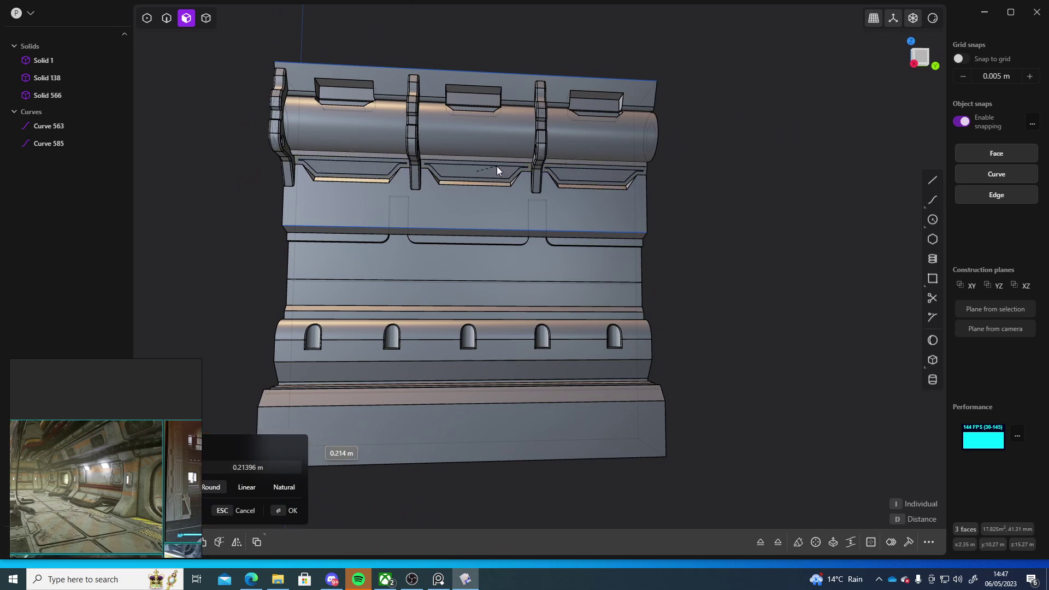
pyautogui.moveTo(496, 166); pyautogui.dragTo(495, 165)
pyautogui.click(495, 166)
pyautogui.press('Return')
# Step: Offset the faces inside the three ledge notches so each inner panel sits recessed behind its border
pyautogui.moveTo(686, 189); pyautogui.dragTo(617, 218, button='middle')
pyautogui.scroll(7, 547, 183)
pyautogui.click(514, 265)
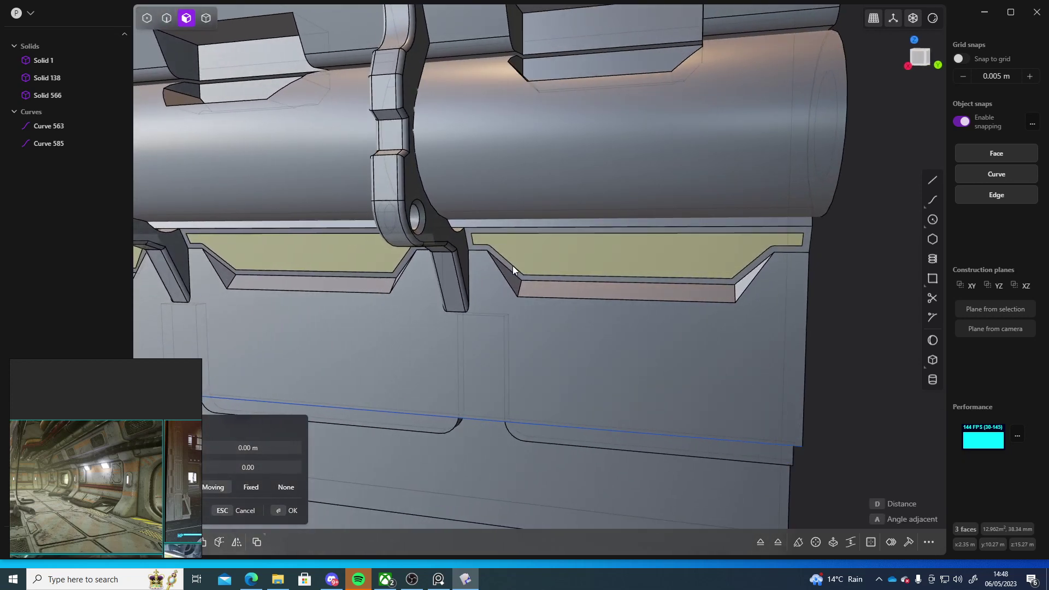
pyautogui.click(576, 274)
pyautogui.moveTo(576, 275); pyautogui.dragTo(392, 282, button='middle')
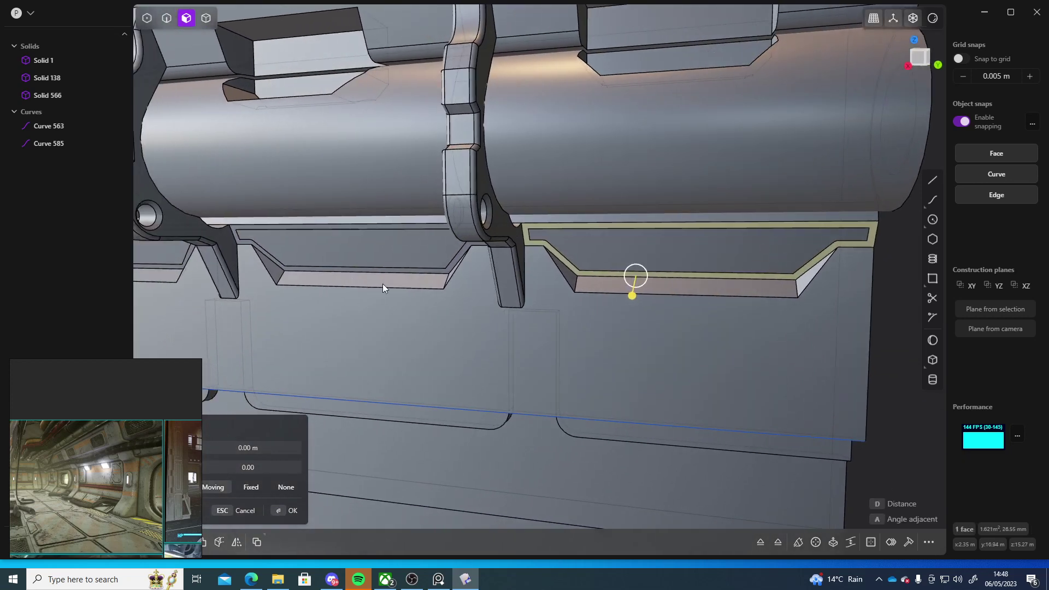
pyautogui.click(421, 272)
pyautogui.moveTo(270, 280); pyautogui.dragTo(361, 279, button='middle')
pyautogui.click(361, 278)
pyautogui.moveTo(343, 292); pyautogui.dragTo(339, 297)
pyautogui.moveTo(337, 293); pyautogui.dragTo(370, 301, button='middle')
pyautogui.press('Escape')
pyautogui.click(637, 213)
pyautogui.keyDown('shift'); pyautogui.click(407, 241); pyautogui.keyUp('shift')
pyautogui.moveTo(276, 277); pyautogui.dragTo(280, 279)
pyautogui.rightClick(173, 306)
pyautogui.click(194, 304)
# Step: Draw a circle of about 0.209 m radius on the inner edge of the bracket's round hole in the front view
pyautogui.moveTo(289, 298); pyautogui.dragTo(432, 298, button='middle')
pyautogui.scroll(-8, 402, 289)
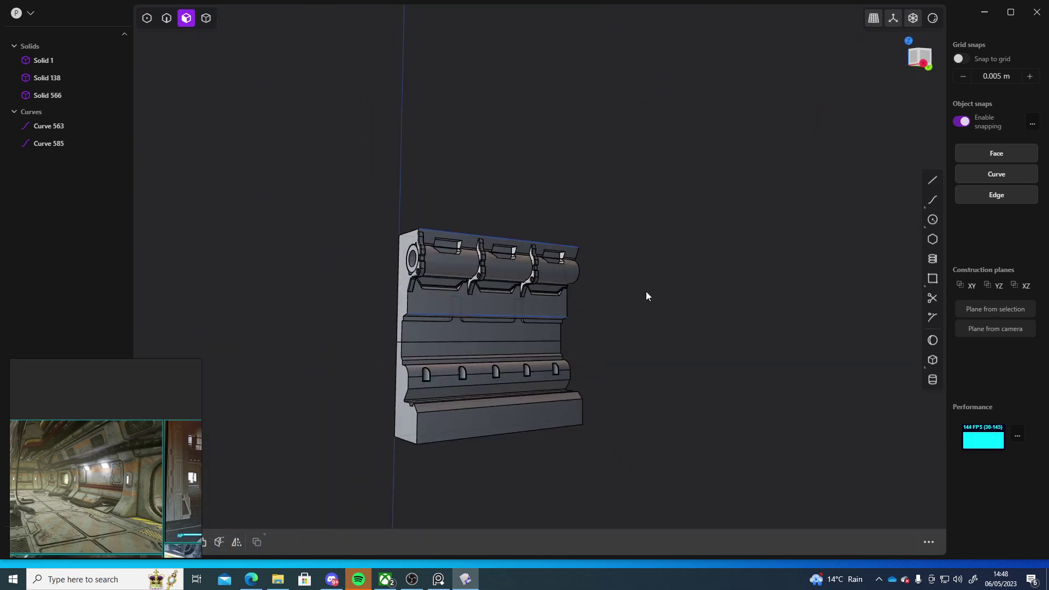
pyautogui.moveTo(644, 292); pyautogui.dragTo(672, 295, button='middle')
pyautogui.scroll(8, 526, 296)
pyautogui.moveTo(533, 295); pyautogui.dragTo(645, 296, button='middle')
pyautogui.click(921, 54)
pyautogui.scroll(10, 720, 313)
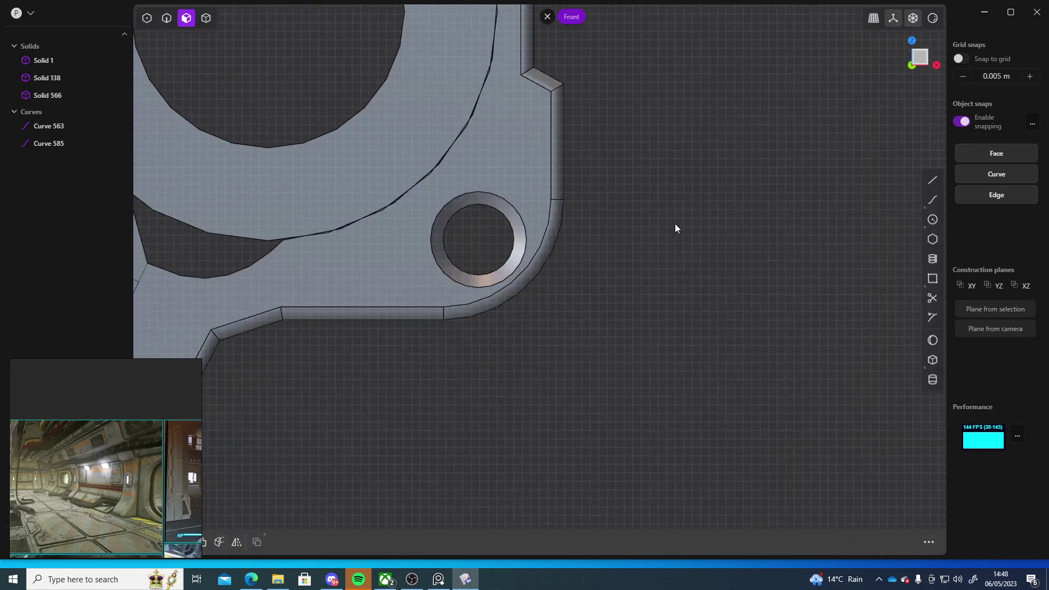
pyautogui.scroll(4, 513, 229)
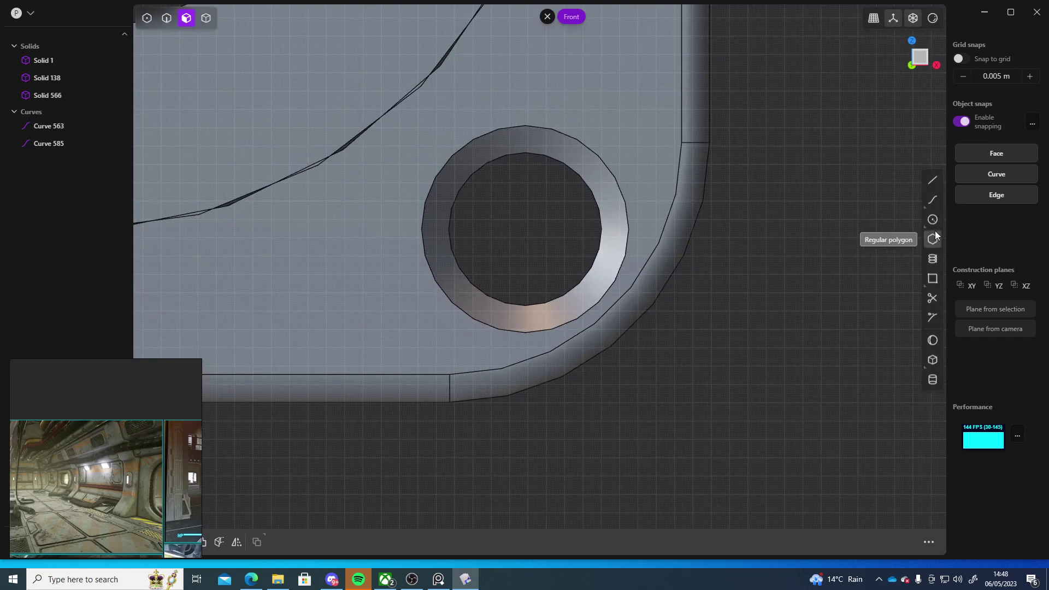
pyautogui.click(932, 219)
pyautogui.click(526, 231)
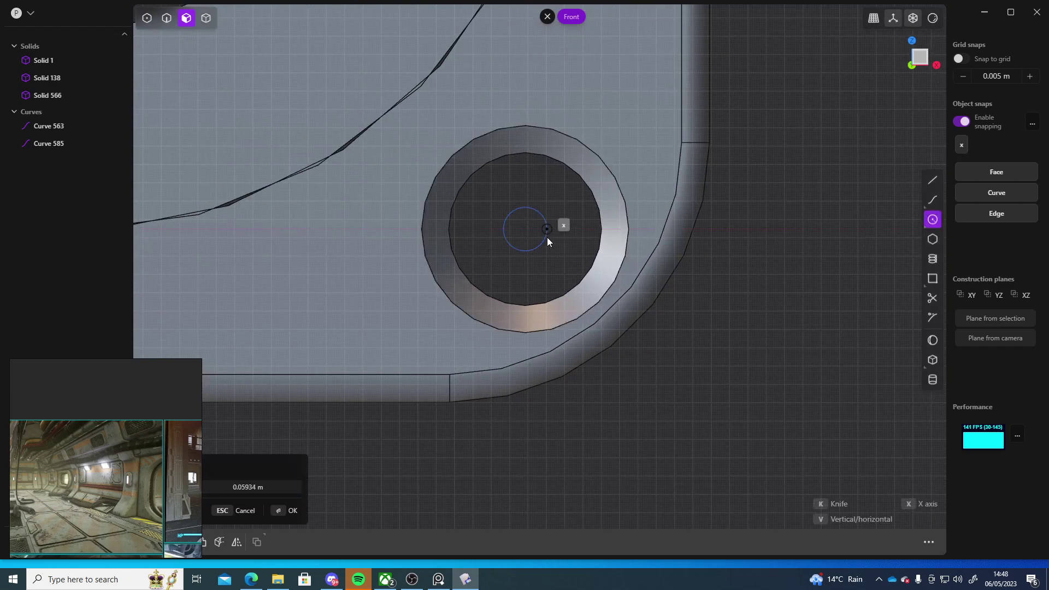
pyautogui.click(588, 250)
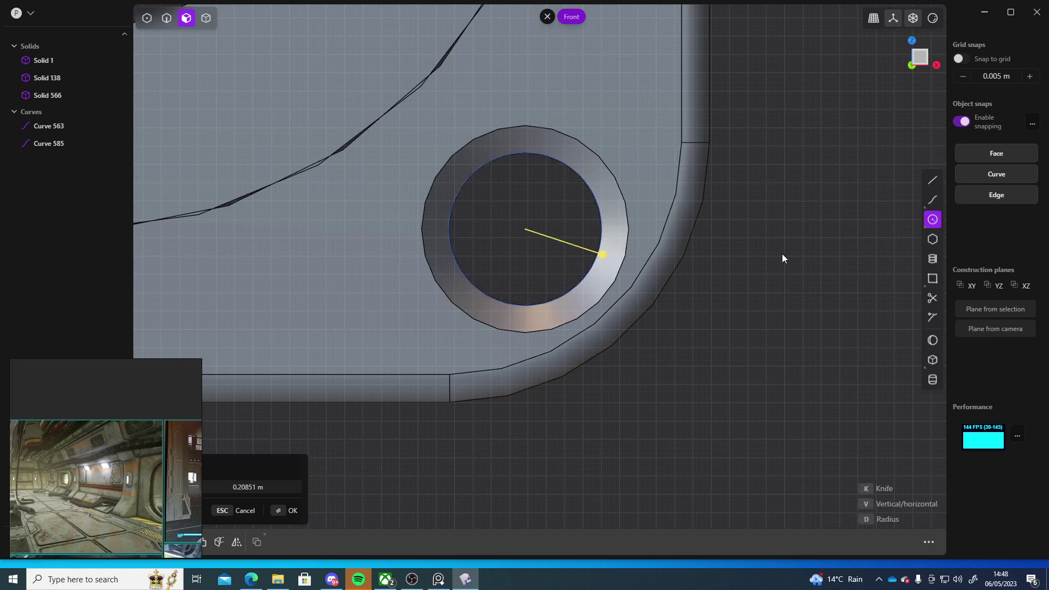
# Step: Extrude the circle about 20.01 m along the wall to form a rod running through all the brackets
pyautogui.moveTo(808, 260); pyautogui.dragTo(831, 228, button='middle')
pyautogui.scroll(-4, 512, 237)
pyautogui.scroll(-4, 553, 290)
pyautogui.moveTo(551, 238); pyautogui.dragTo(672, 317, button='middle')
pyautogui.press('e')
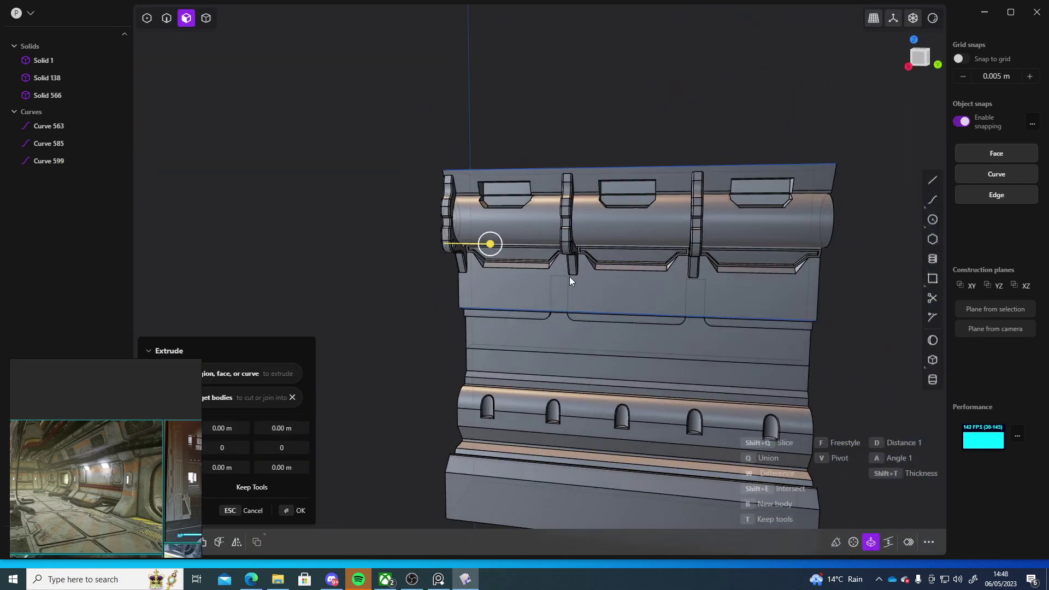
pyautogui.moveTo(479, 236); pyautogui.dragTo(792, 249)
pyautogui.keyDown('shift'); pyautogui.moveTo(901, 217); pyautogui.dragTo(681, 230, button='middle'); pyautogui.keyUp('shift')
pyautogui.scroll(5, 672, 229)
pyautogui.moveTo(549, 231); pyautogui.dragTo(645, 240)
pyautogui.click(917, 56)
pyautogui.scroll(10, 680, 179)
pyautogui.moveTo(437, 197); pyautogui.dragTo(572, 206)
pyautogui.scroll(-5, 620, 240)
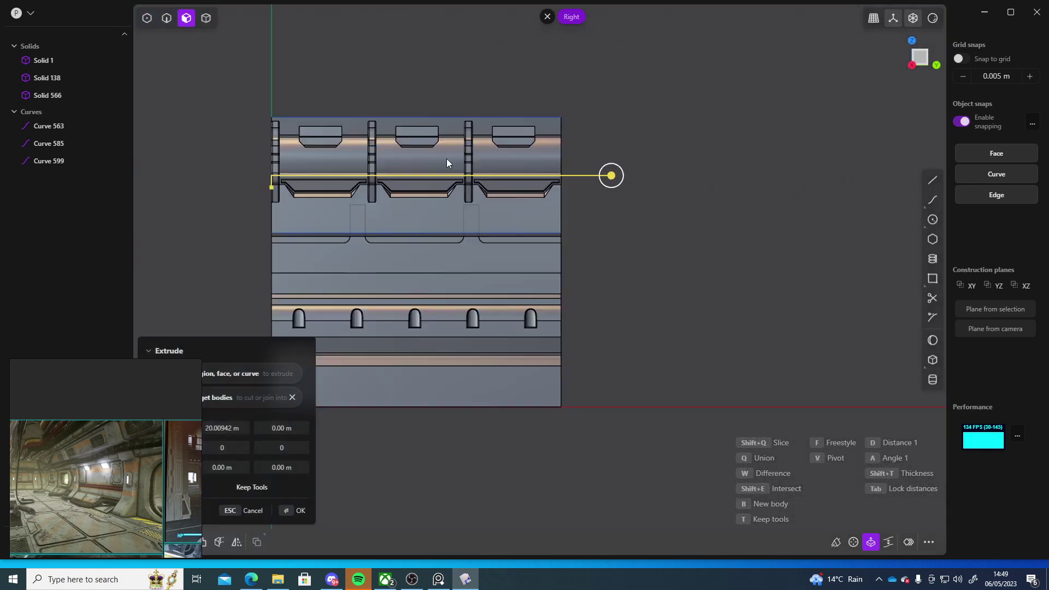
pyautogui.press('Return')
# Step: Delete the three leftover curves, Curve 563, Curve 585 and Curve 599
pyautogui.moveTo(630, 225); pyautogui.dragTo(538, 244, button='middle')
pyautogui.click(48, 143)
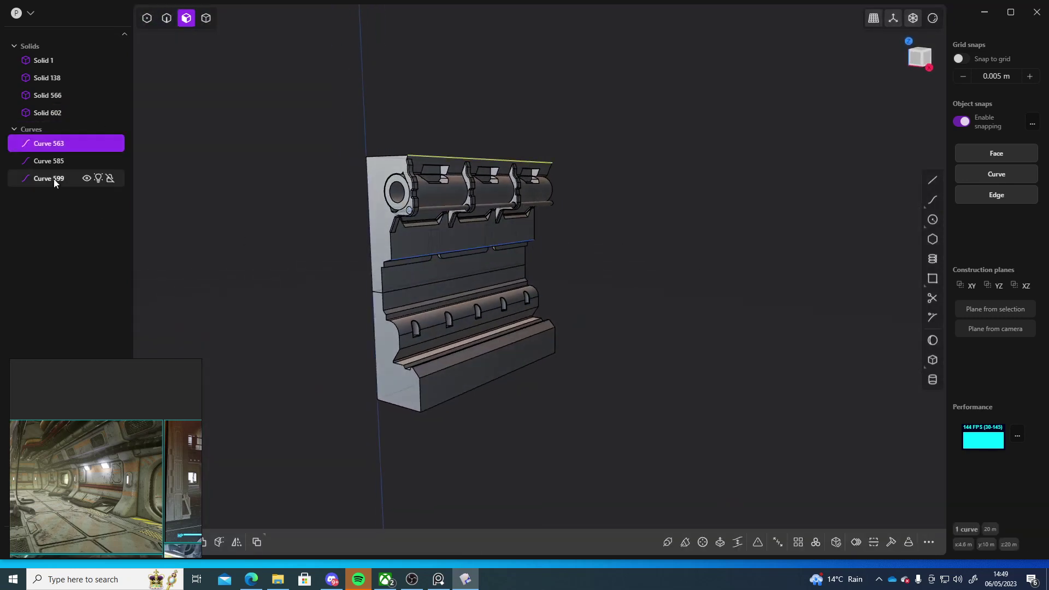
pyautogui.keyDown('shift'); pyautogui.click(54, 179); pyautogui.keyUp('shift')
pyautogui.press('Delete')
# Step: Offset the rod's end face outward past the end of the wall section
pyautogui.moveTo(802, 158); pyautogui.dragTo(832, 217, button='middle')
pyautogui.click(508, 274)
pyautogui.moveTo(595, 283); pyautogui.dragTo(676, 290, button='middle')
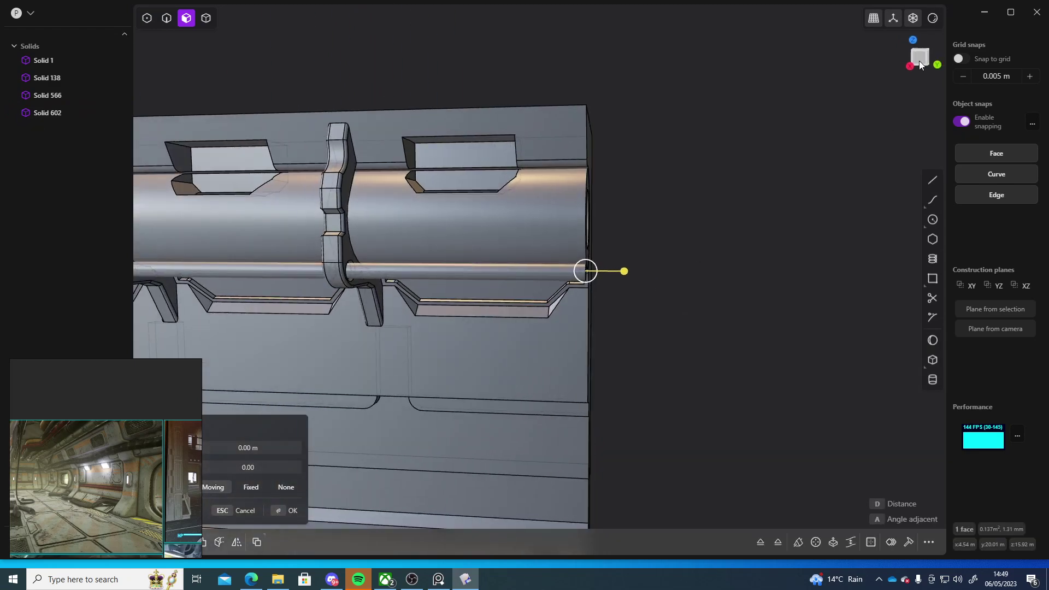
pyautogui.click(920, 61)
pyautogui.scroll(10, 818, 206)
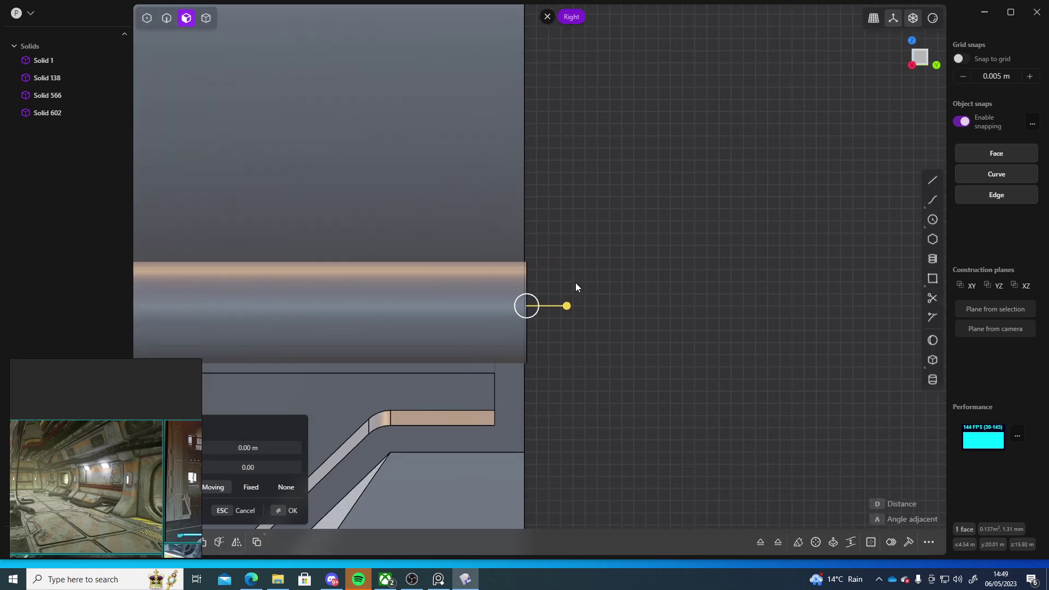
pyautogui.moveTo(566, 305); pyautogui.dragTo(653, 304)
# Step: Duplicate the wall's end edges as a cutting curve and delete the extra sheet copied from the rod's end face
pyautogui.moveTo(682, 305); pyautogui.dragTo(660, 325, button='middle')
pyautogui.scroll(-3, 713, 290)
pyautogui.press('2')
pyautogui.keyDown('shift'); pyautogui.click(621, 377); pyautogui.keyUp('shift')
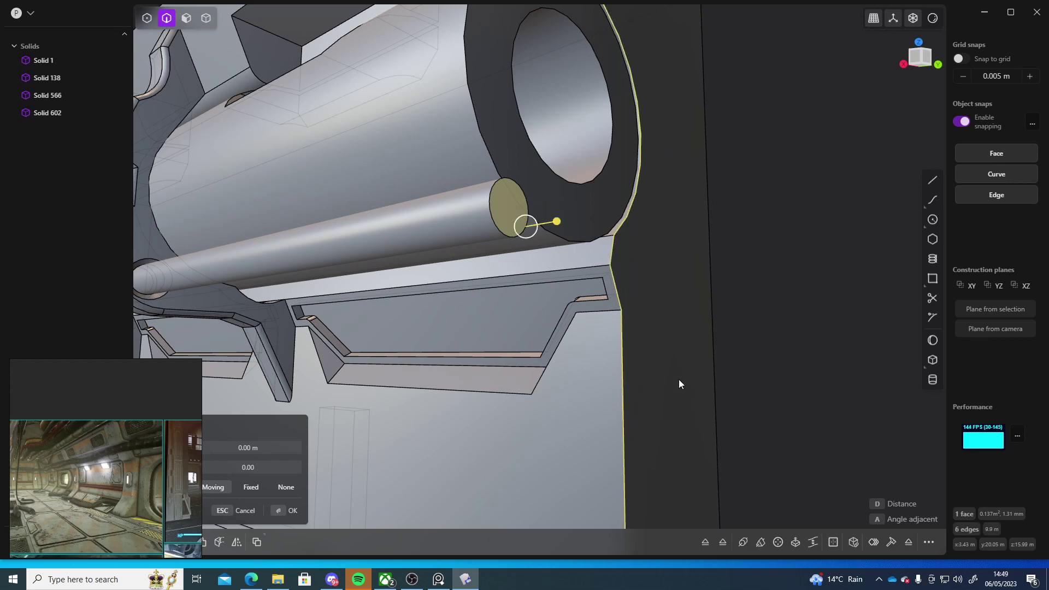
pyautogui.hotkey('shift', 'd')
pyautogui.moveTo(718, 375); pyautogui.dragTo(759, 355, button='middle')
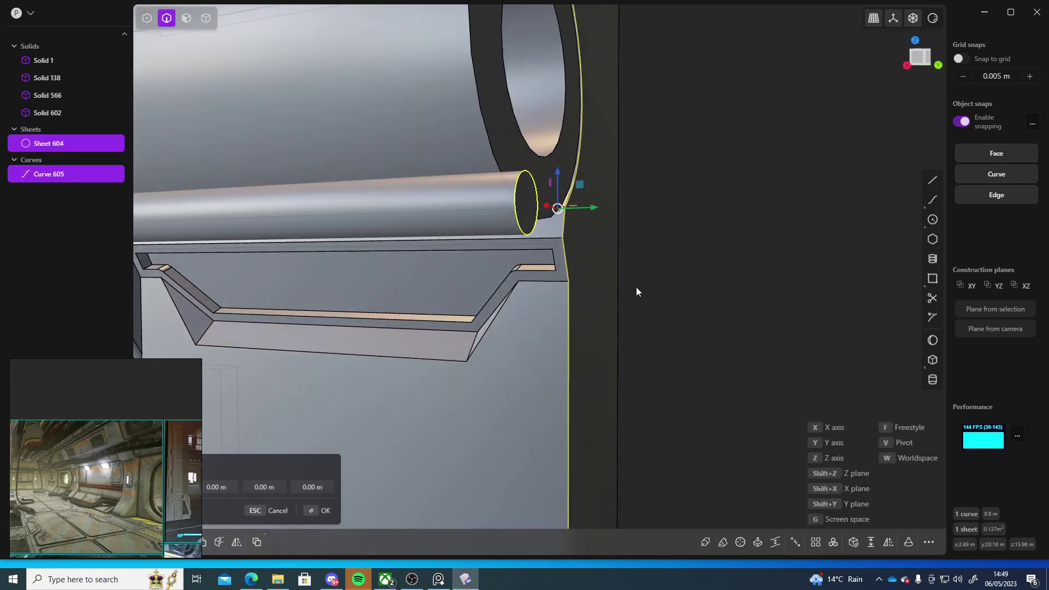
pyautogui.click(41, 140)
pyautogui.press('Delete')
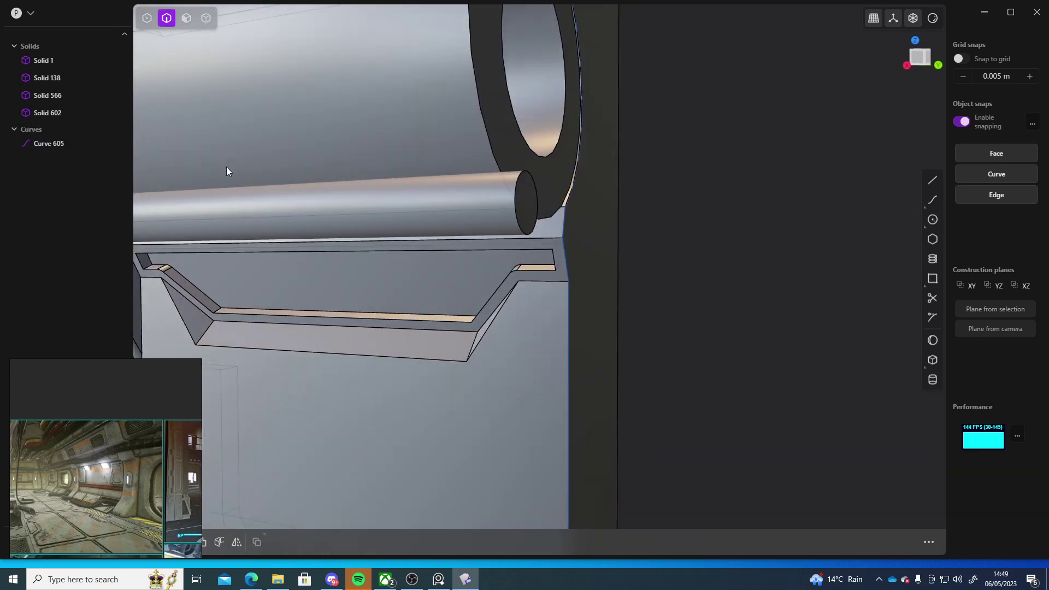
# Step: Try to cut off the rod's overhang with the duplicated wall edge curve
pyautogui.press('4')
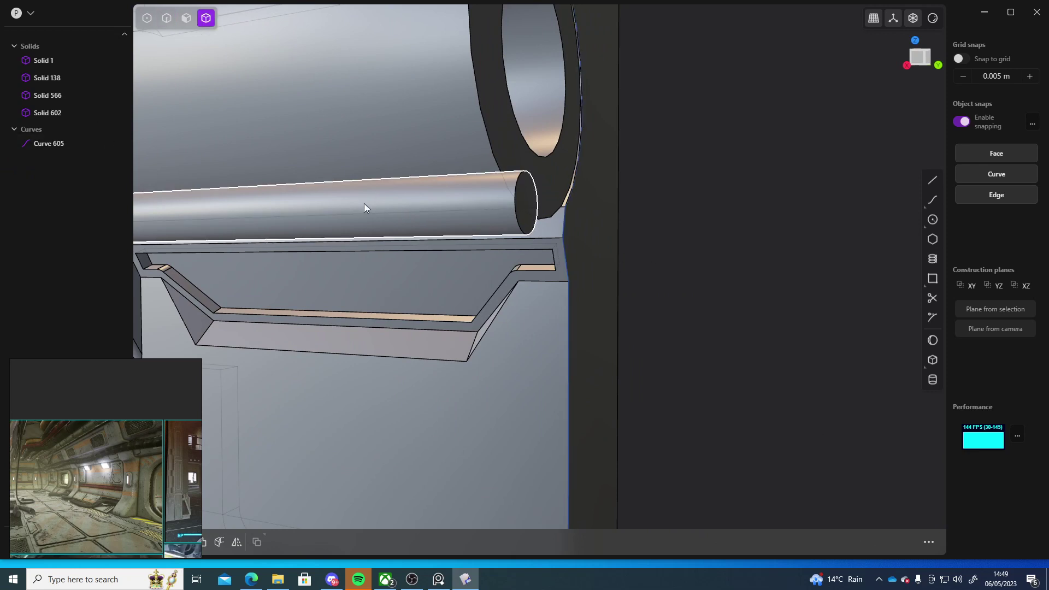
pyautogui.click(364, 203)
pyautogui.moveTo(366, 204); pyautogui.dragTo(659, 289, button='middle')
pyautogui.press('c')
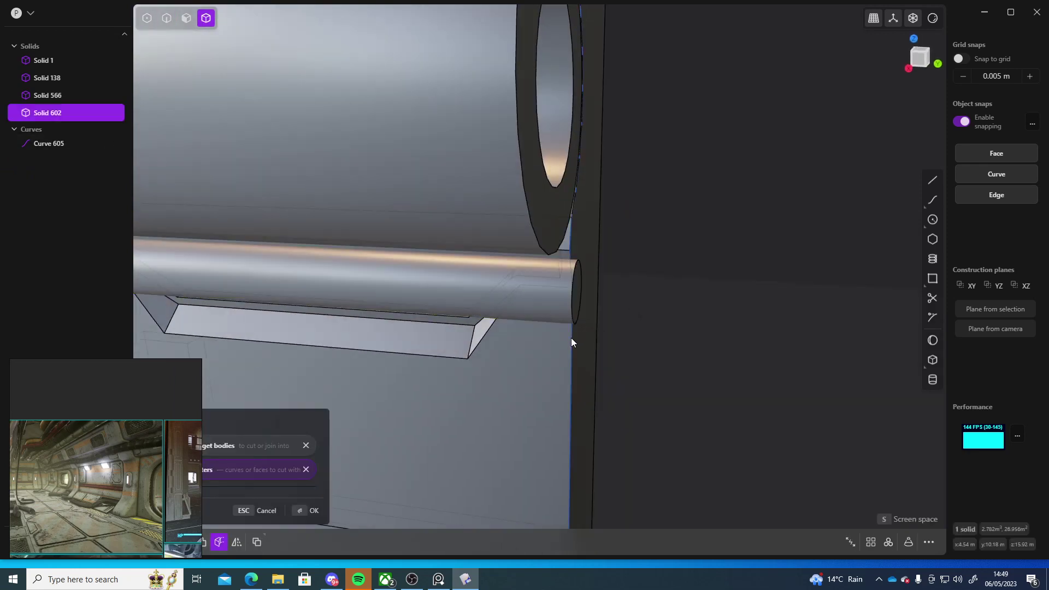
pyautogui.click(571, 338)
pyautogui.press('Return')
pyautogui.moveTo(717, 306); pyautogui.dragTo(753, 328, button='middle')
pyautogui.hotkey('ctrl', 'z')
pyautogui.click(925, 60)
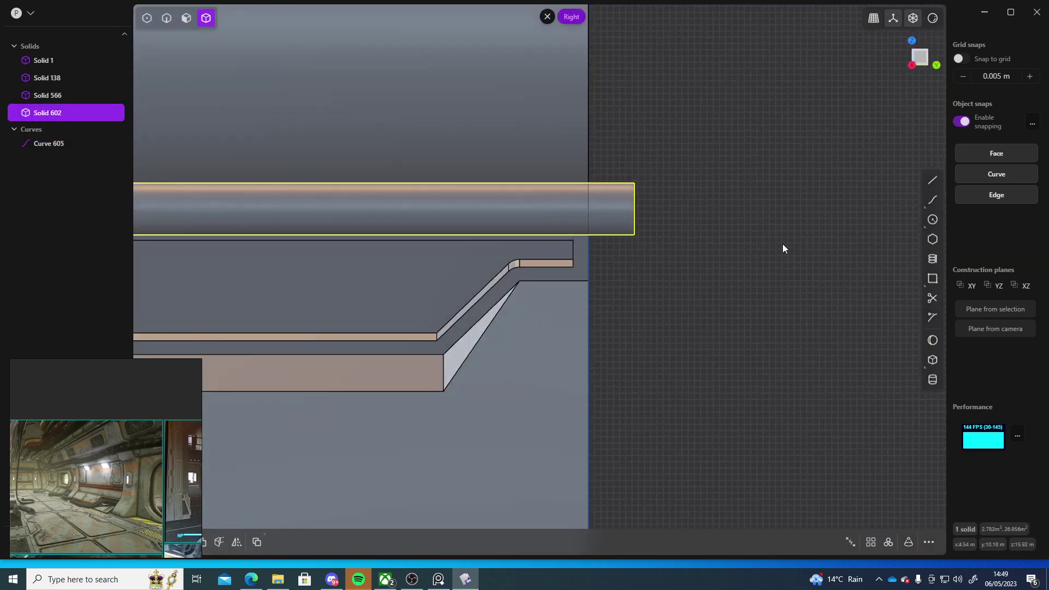
pyautogui.press('c')
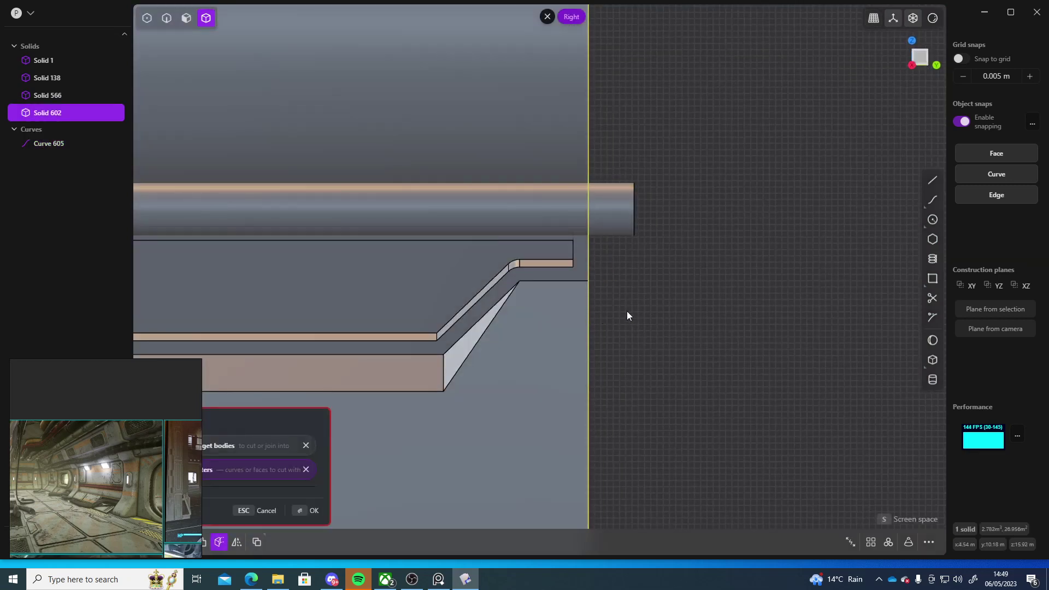
pyautogui.press('Escape')
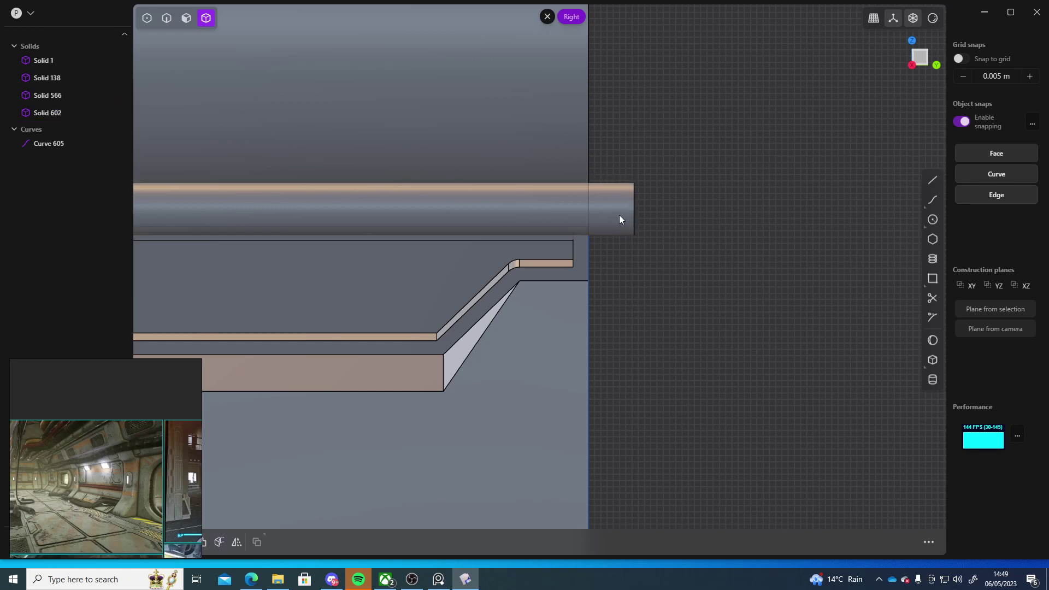
pyautogui.scroll(-5, 663, 240)
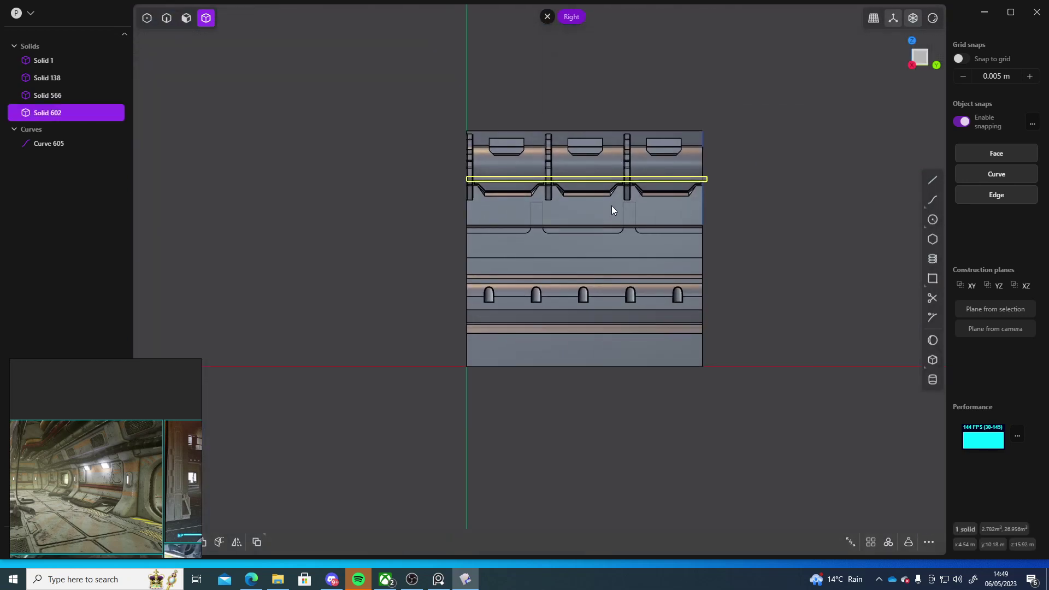
pyautogui.scroll(3, 606, 211)
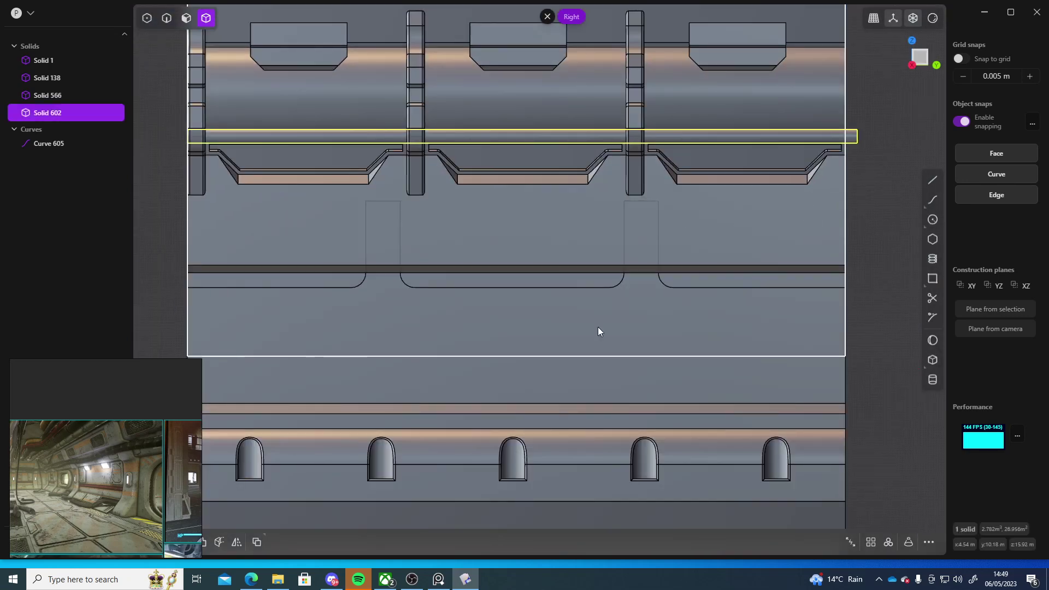
# Step: Undo the duplication of the wall's end edges
pyautogui.hotkey('ctrl', 'z')
pyautogui.hotkey('ctrl', 'z')
pyautogui.hotkey('ctrl', 'z')
pyautogui.hotkey('ctrl', 'z')
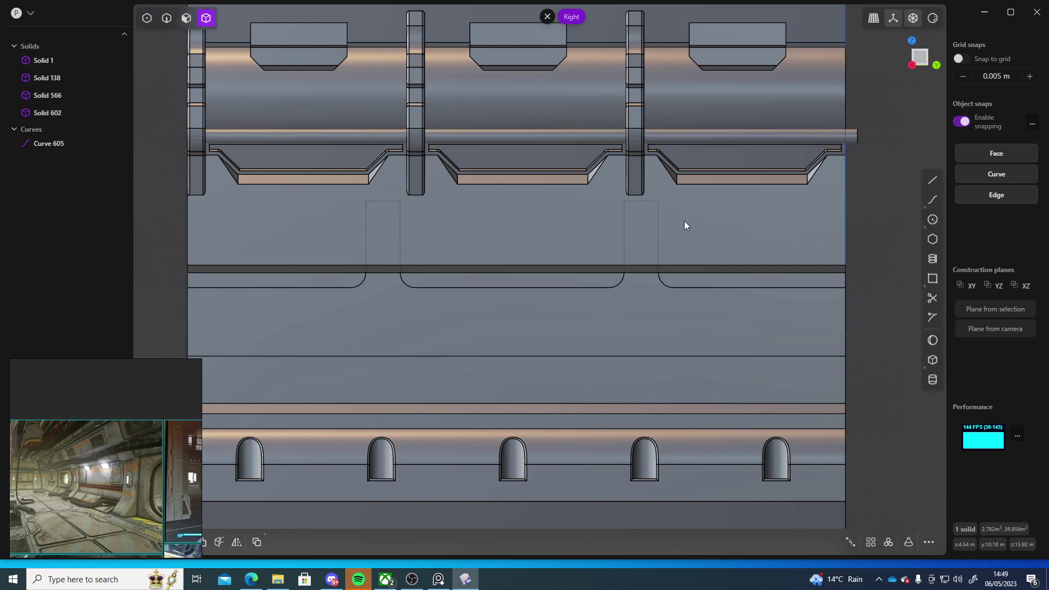
pyautogui.hotkey('ctrl', 'z')
pyautogui.hotkey('ctrl', 'z')
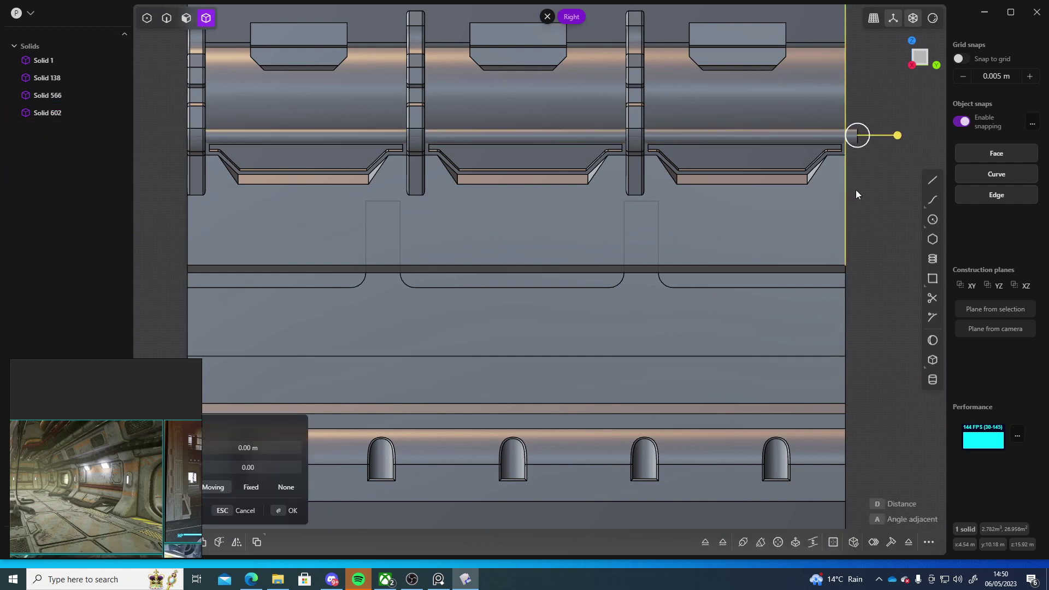
# Step: Offset the rod's end face back until it is flush with the wall's end
pyautogui.keyDown('shift'); pyautogui.moveTo(876, 100); pyautogui.dragTo(716, 140, button='middle'); pyautogui.keyUp('shift')
pyautogui.scroll(10, 710, 149)
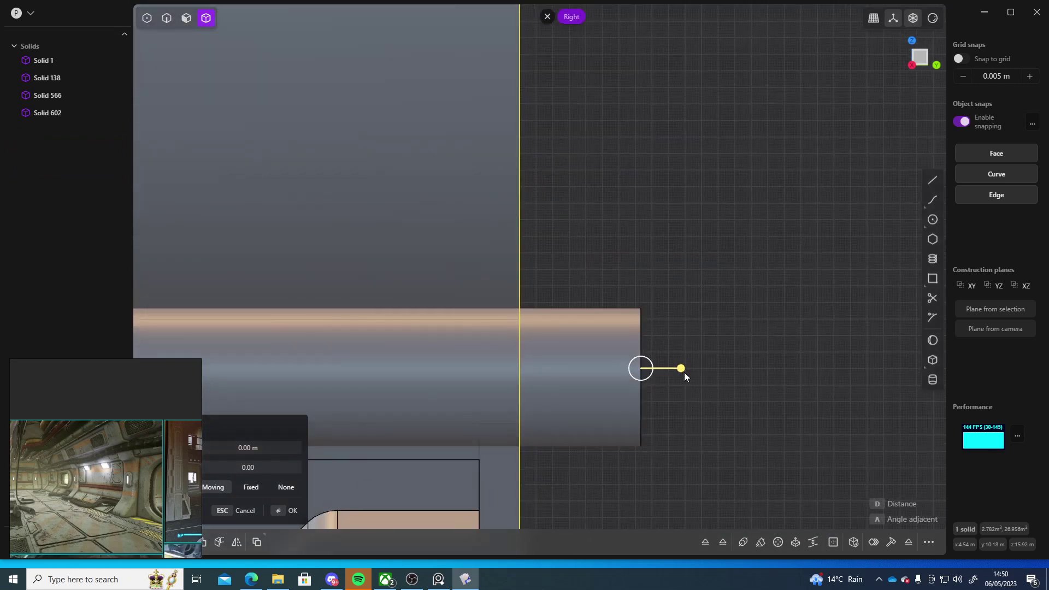
pyautogui.moveTo(681, 372); pyautogui.dragTo(559, 371)
pyautogui.scroll(-5, 683, 372)
pyautogui.scroll(-6, 657, 359)
pyautogui.keyDown('shift'); pyautogui.moveTo(621, 376); pyautogui.dragTo(656, 222, button='middle'); pyautogui.keyUp('shift')
# Step: Union the rod with the brackets into one solid
pyautogui.click(781, 287)
pyautogui.moveTo(782, 278); pyautogui.dragTo(562, 228, button='middle')
pyautogui.scroll(-5, 768, 287)
pyautogui.scroll(5, 523, 207)
pyautogui.scroll(-5, 579, 243)
pyautogui.scroll(5, 494, 274)
pyautogui.click(560, 229)
pyautogui.keyDown('shift'); pyautogui.click(563, 205); pyautogui.keyUp('shift')
pyautogui.press('q')
pyautogui.press('q')
pyautogui.rightClick(641, 209)
pyautogui.moveTo(642, 211); pyautogui.dragTo(840, 104, button='middle')
pyautogui.scroll(5, 676, 212)
pyautogui.click(686, 213)
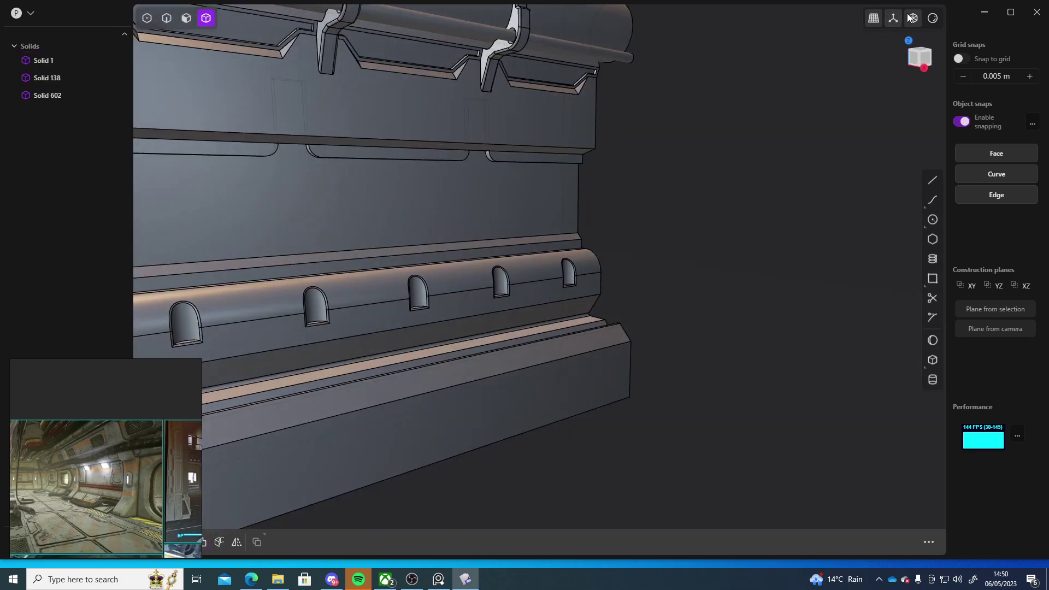
# Step: Duplicate all three wall solids and move the copies about 20.03 m along the Y axis to extend the wall
pyautogui.scroll(-5, 687, 248)
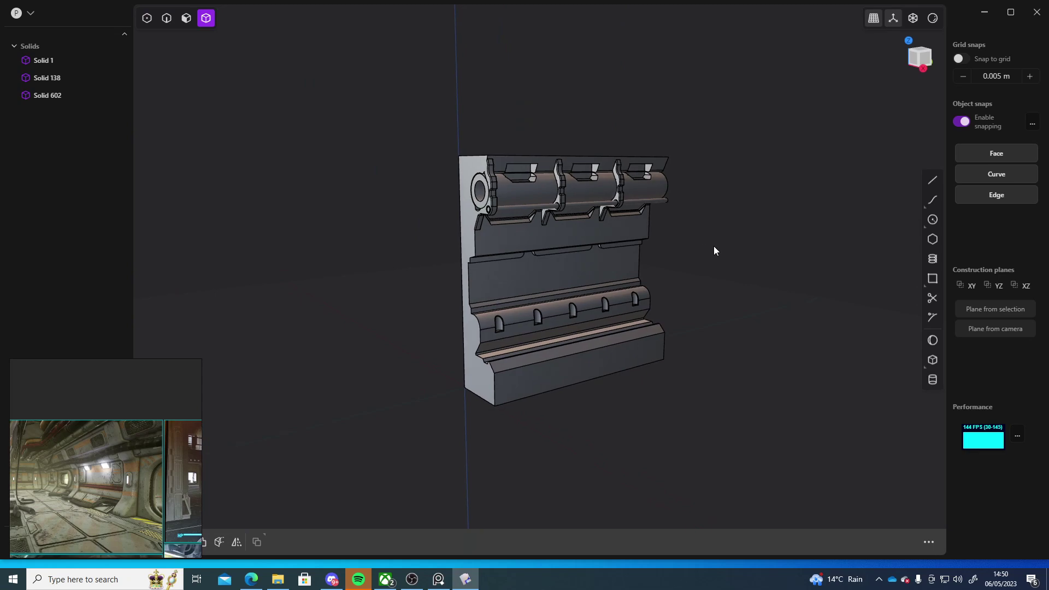
pyautogui.moveTo(718, 240); pyautogui.dragTo(552, 262, button='middle')
pyautogui.click(563, 278)
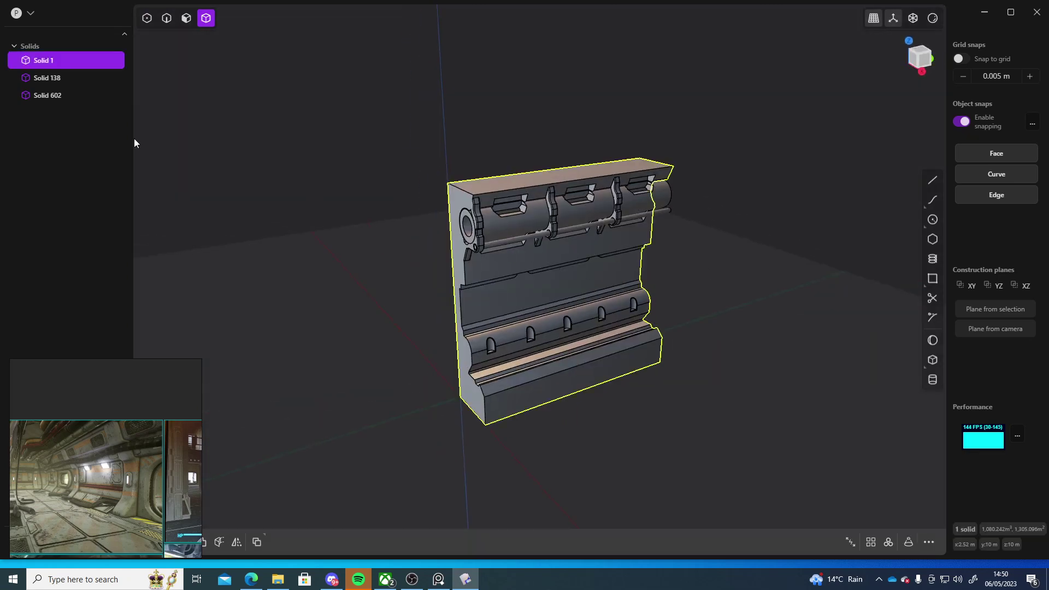
pyautogui.click(44, 78)
pyautogui.keyDown('shift'); pyautogui.click(50, 63); pyautogui.keyUp('shift')
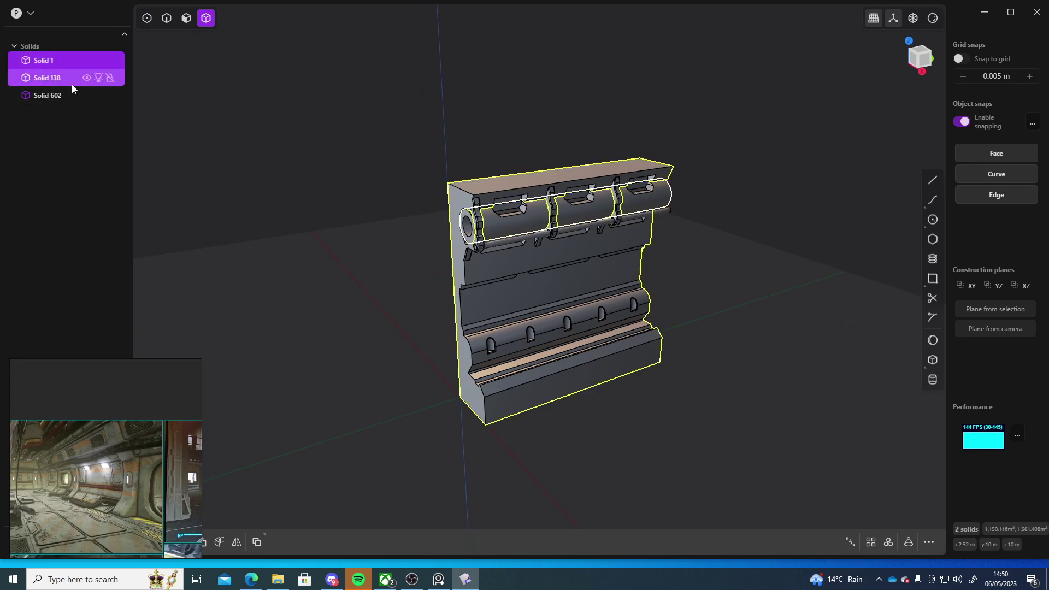
pyautogui.keyDown('shift'); pyautogui.click(42, 91); pyautogui.keyUp('shift')
pyautogui.keyDown('shift'); pyautogui.moveTo(369, 213); pyautogui.dragTo(664, 229, button='middle'); pyautogui.keyUp('shift')
pyautogui.hotkey('shift', 'd')
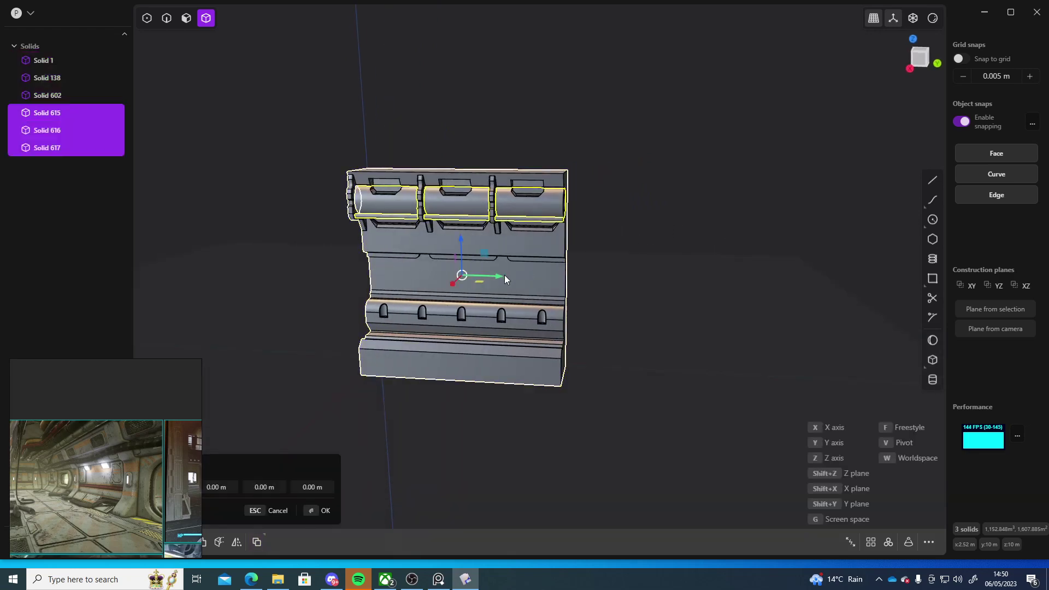
pyautogui.moveTo(500, 274); pyautogui.dragTo(713, 269)
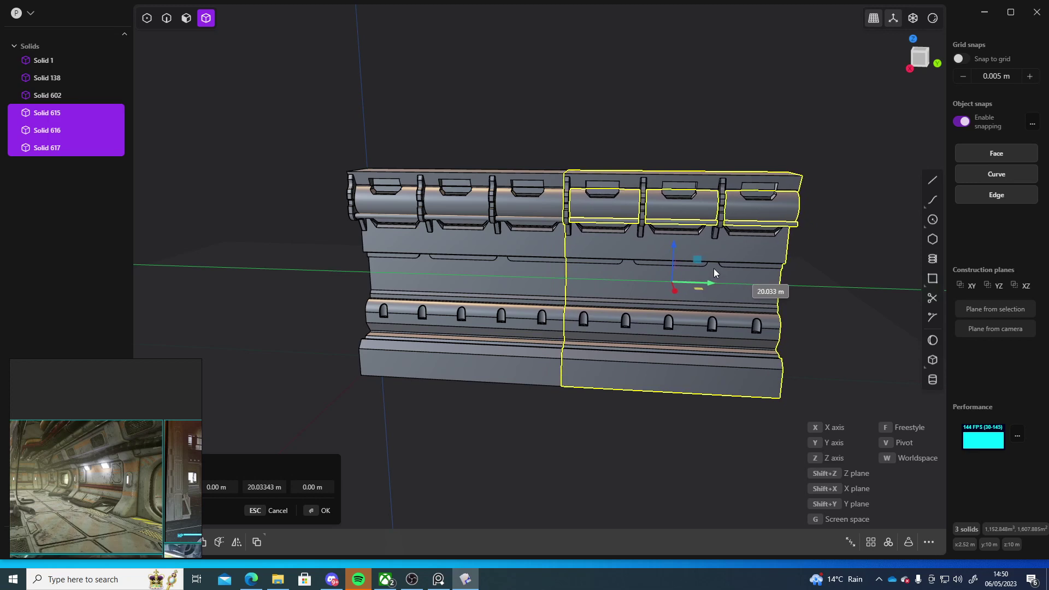
pyautogui.click(714, 269)
# Step: Undo the last two actions on the duplicated wall section
pyautogui.click(572, 104)
pyautogui.moveTo(572, 103); pyautogui.dragTo(516, 155, button='middle')
pyautogui.hotkey('ctrl', 'z')
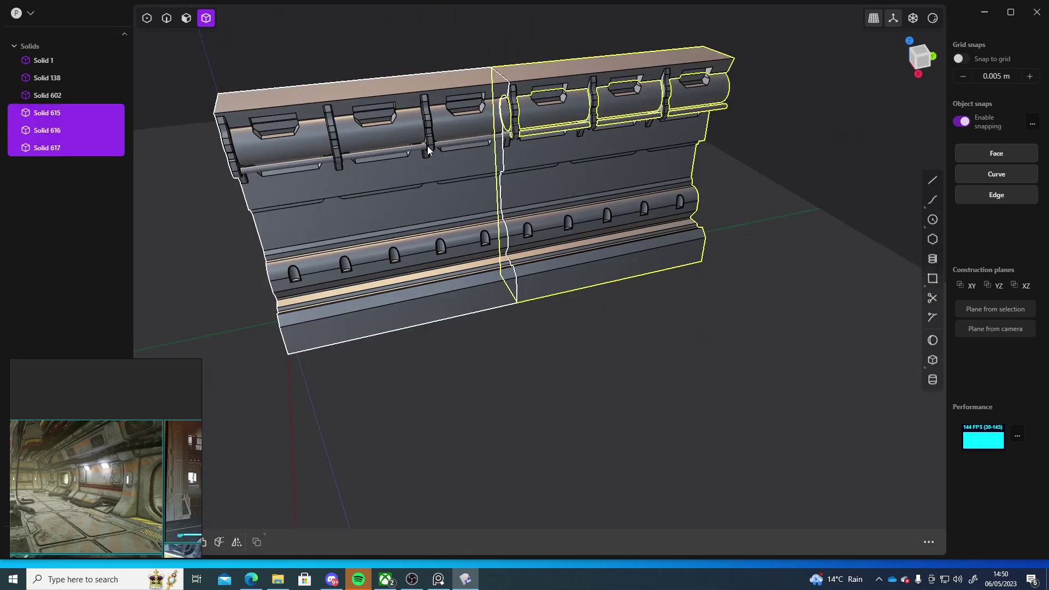
pyautogui.hotkey('ctrl', 'z')
# Step: Fill the middle notch in the wall's upper overhang by offsetting its side face across the gap
pyautogui.keyDown('shift'); pyautogui.moveTo(370, 126); pyautogui.dragTo(516, 231, button='middle'); pyautogui.keyUp('shift')
pyautogui.scroll(5, 546, 245)
pyautogui.moveTo(575, 255); pyautogui.dragTo(421, 167, button='middle')
pyautogui.scroll(4, 418, 185)
pyautogui.press('3')
pyautogui.click(420, 147)
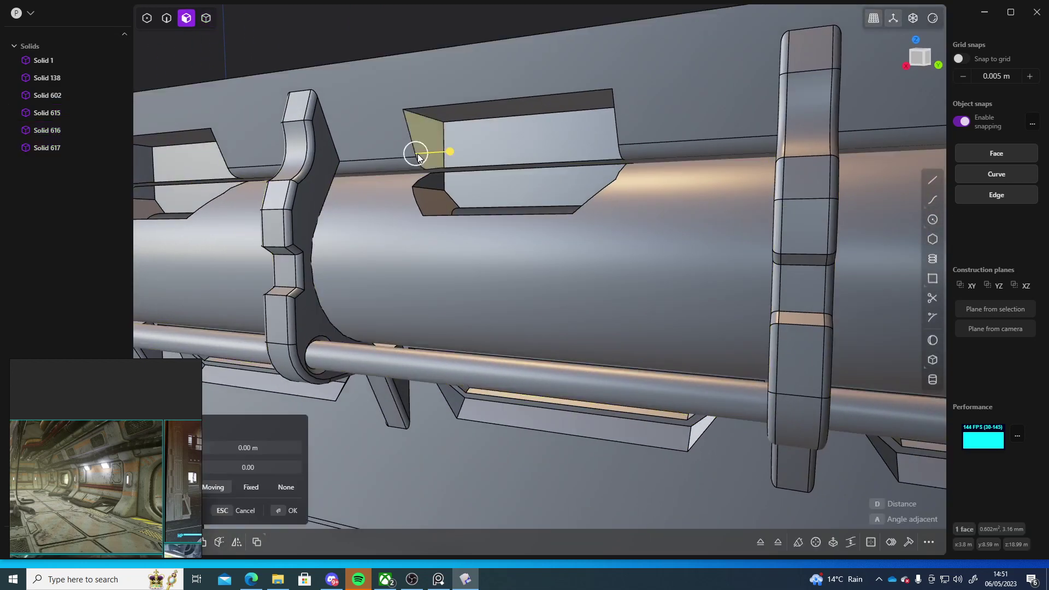
pyautogui.moveTo(449, 152); pyautogui.dragTo(708, 156)
pyautogui.press('Return')
pyautogui.moveTo(589, 148); pyautogui.dragTo(677, 177, button='middle')
pyautogui.scroll(-6, 655, 179)
pyautogui.moveTo(604, 185); pyautogui.dragTo(537, 238, button='middle')
pyautogui.click(537, 156)
pyautogui.click(501, 165)
pyautogui.click(611, 56)
pyautogui.moveTo(537, 110); pyautogui.dragTo(460, 205, button='middle')
pyautogui.click(458, 196)
pyautogui.press('q')
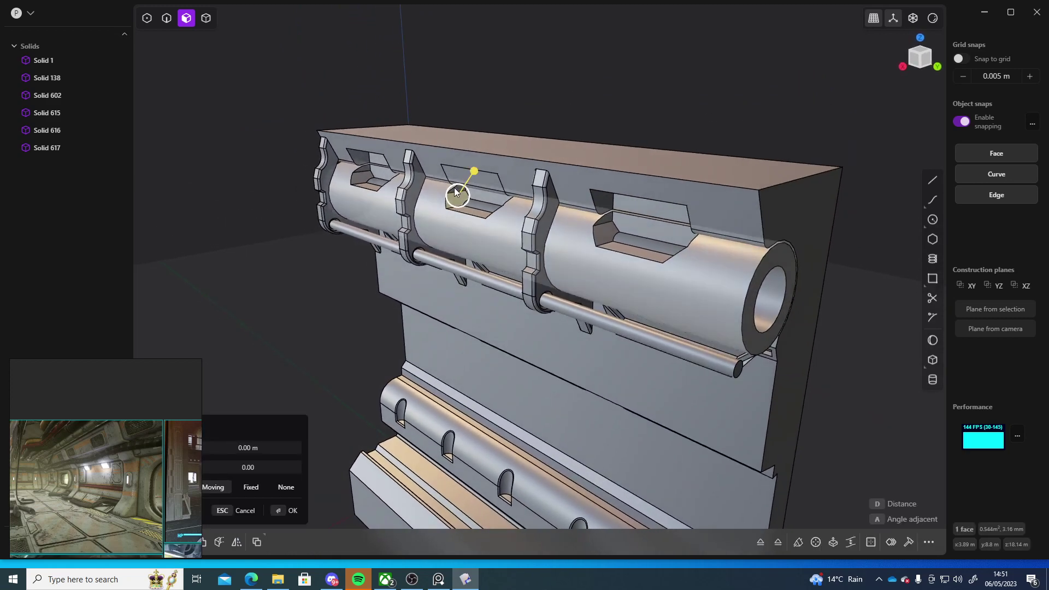
pyautogui.click(458, 189)
pyautogui.press('Escape')
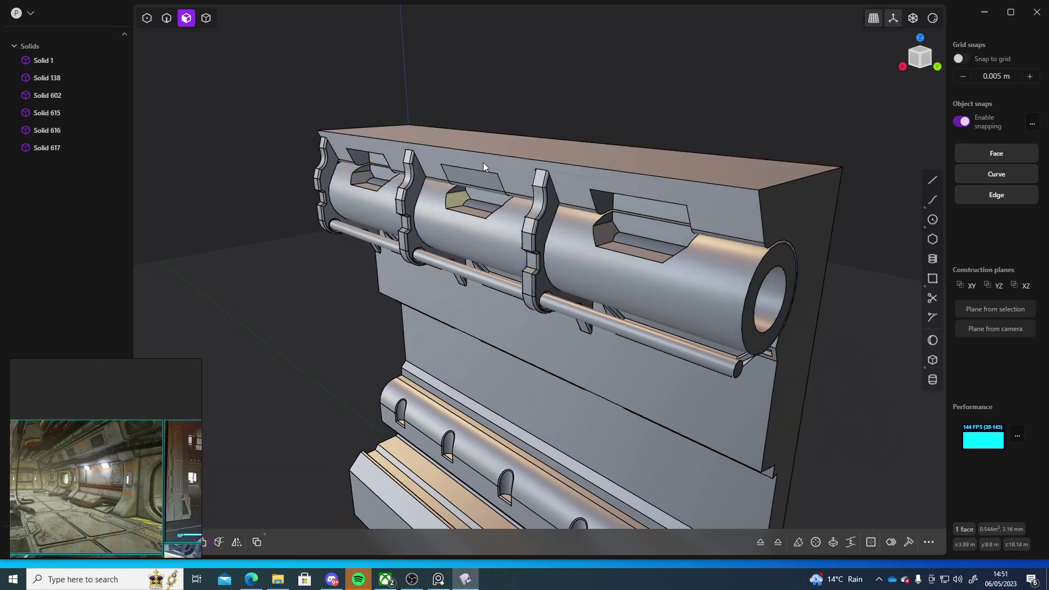
pyautogui.keyDown('shift'); pyautogui.click(460, 189); pyautogui.keyUp('shift')
pyautogui.moveTo(483, 198); pyautogui.dragTo(594, 203)
pyautogui.press('Escape')
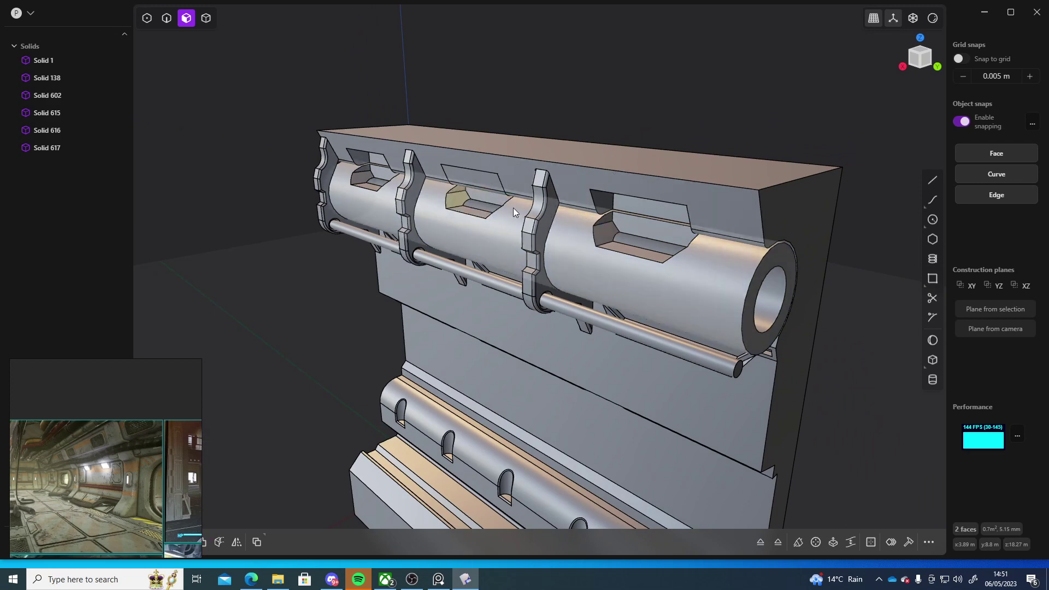
# Step: Fill the middle notch in the large pipe by offsetting both faces on its side across the gap
pyautogui.click(458, 196)
pyautogui.press('q')
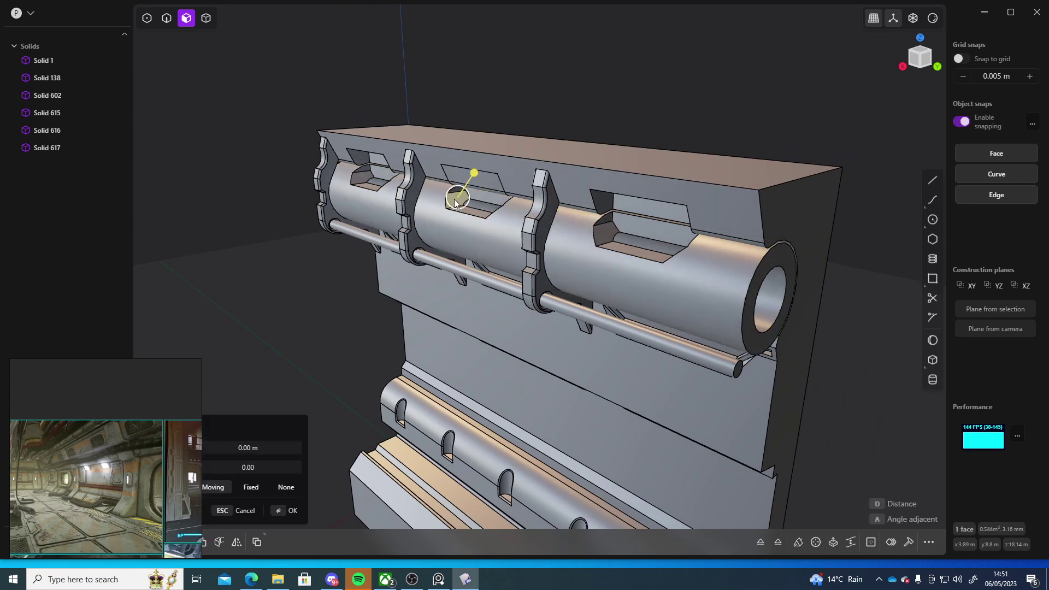
pyautogui.scroll(5, 461, 194)
pyautogui.keyDown('shift'); pyautogui.click(559, 234); pyautogui.keyUp('shift')
pyautogui.scroll(-5, 561, 234)
pyautogui.keyDown('shift'); pyautogui.moveTo(571, 220); pyautogui.dragTo(513, 165, button='middle'); pyautogui.keyUp('shift')
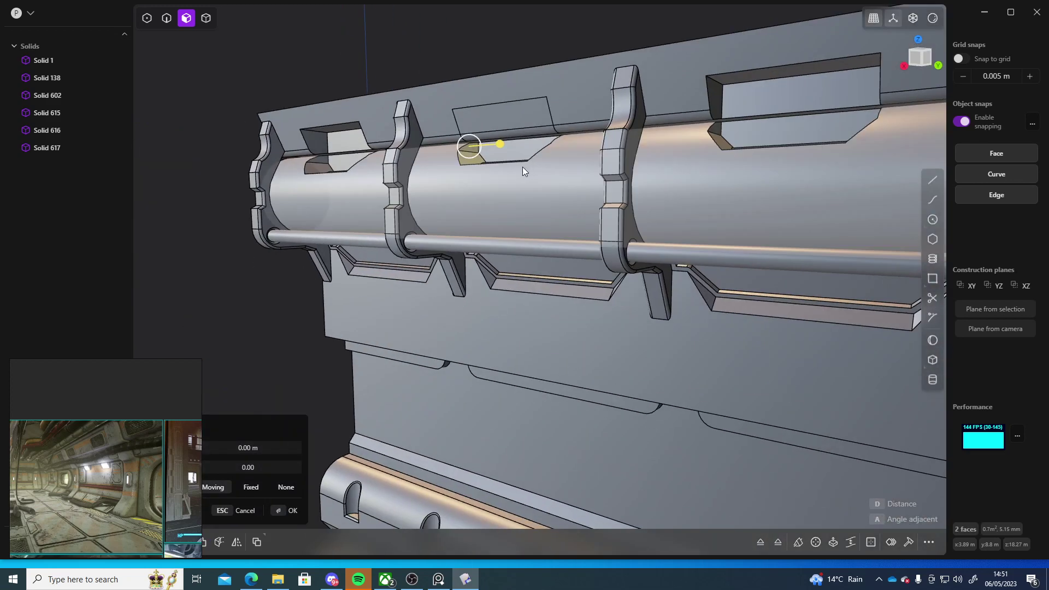
pyautogui.moveTo(500, 146); pyautogui.dragTo(602, 148)
pyautogui.rightClick(477, 191)
# Step: Go through the listed solids to identify the overlapping copies and delete the duplicate pipe, Solid 615
pyautogui.moveTo(476, 191); pyautogui.dragTo(537, 218, button='middle')
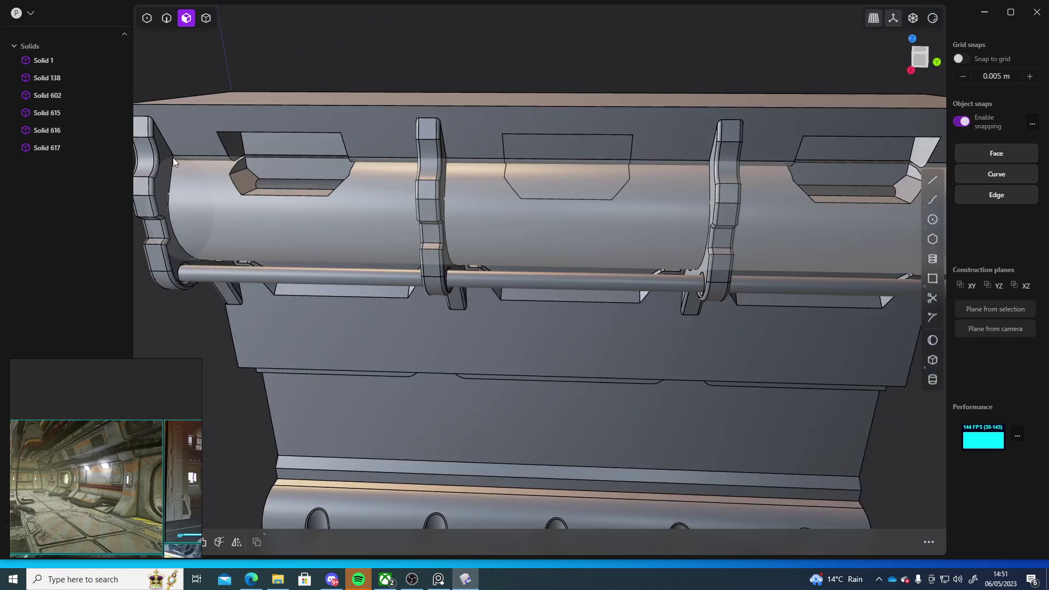
pyautogui.click(38, 149)
pyautogui.doubleClick(42, 130)
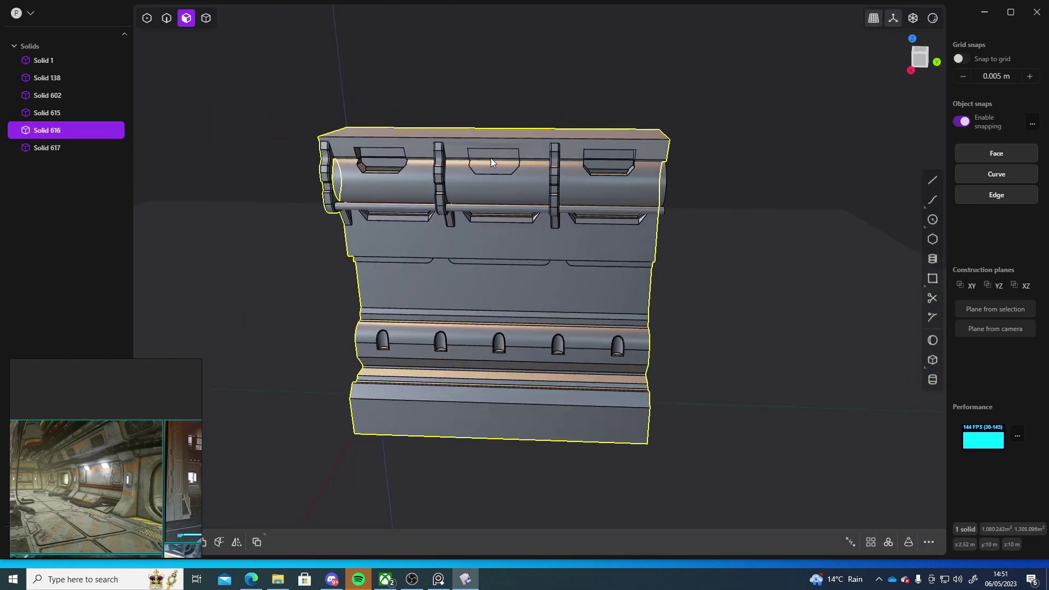
pyautogui.click(60, 113)
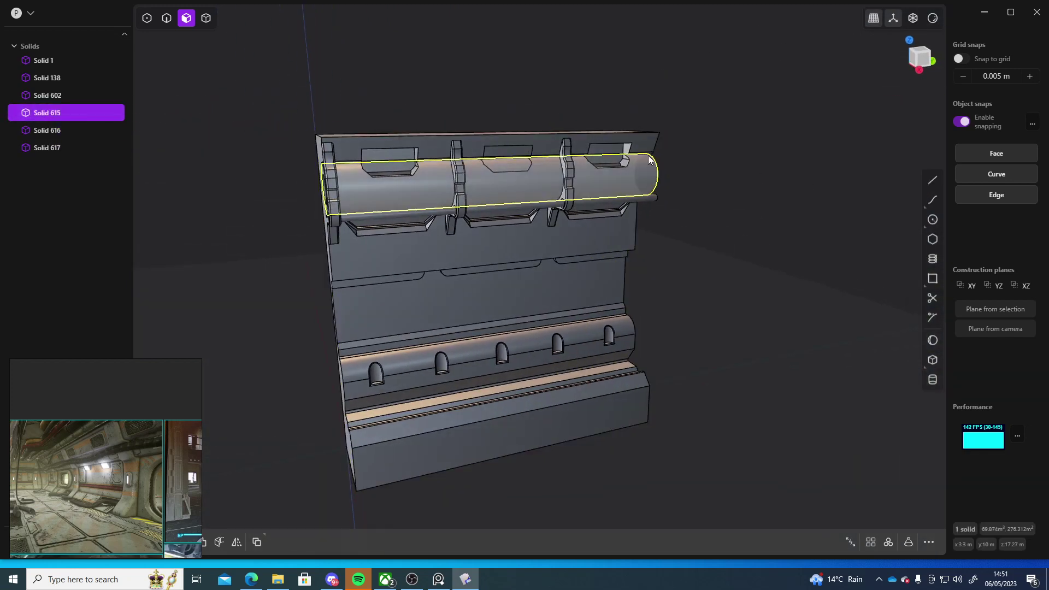
pyautogui.moveTo(597, 146); pyautogui.dragTo(635, 134, button='middle')
pyautogui.click(58, 98)
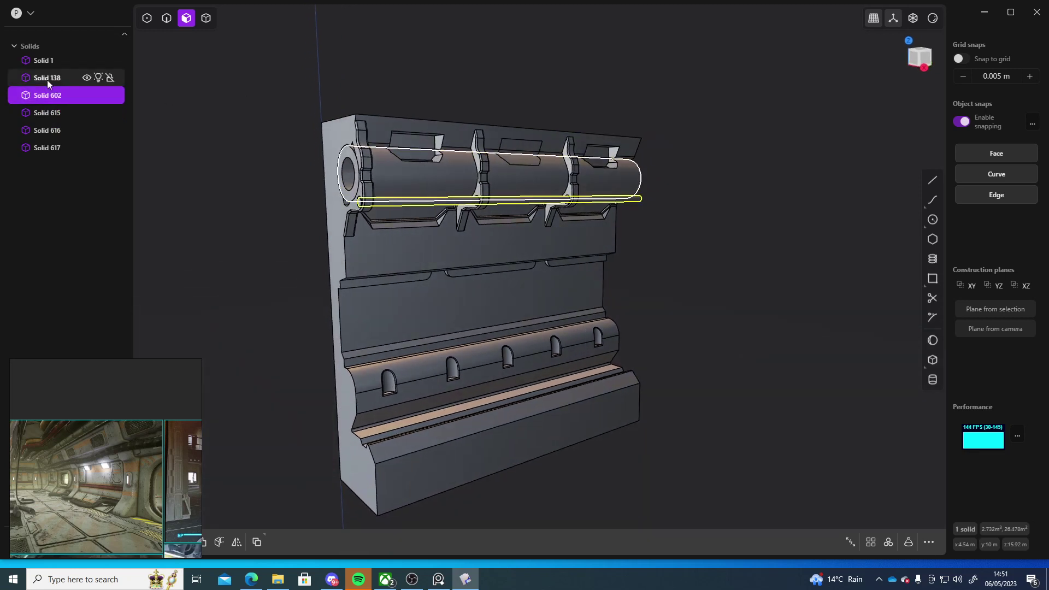
pyautogui.click(45, 78)
pyautogui.click(44, 62)
pyautogui.click(40, 78)
pyautogui.click(46, 93)
pyautogui.click(46, 113)
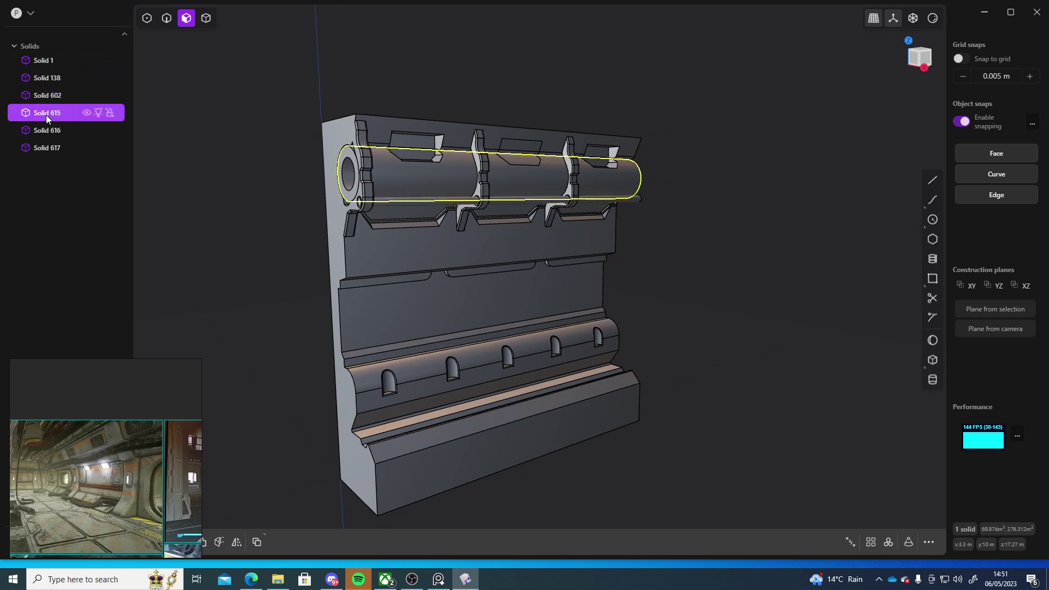
pyautogui.press('Delete')
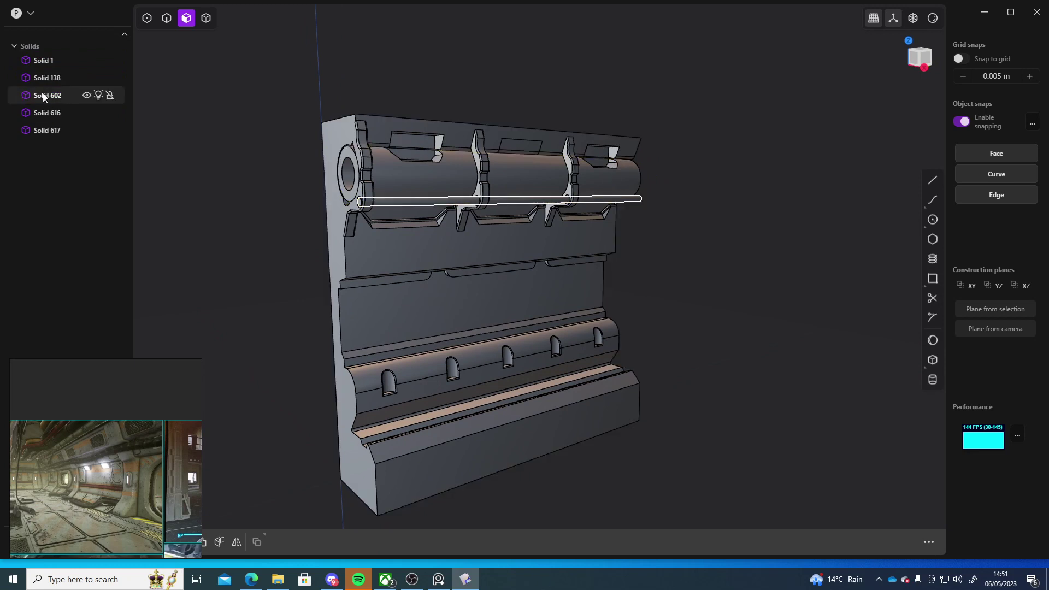
# Step: Delete the redundant rod, Solid 602, and the duplicate wall body, Solid 616
pyautogui.click(43, 96)
pyautogui.press('Delete')
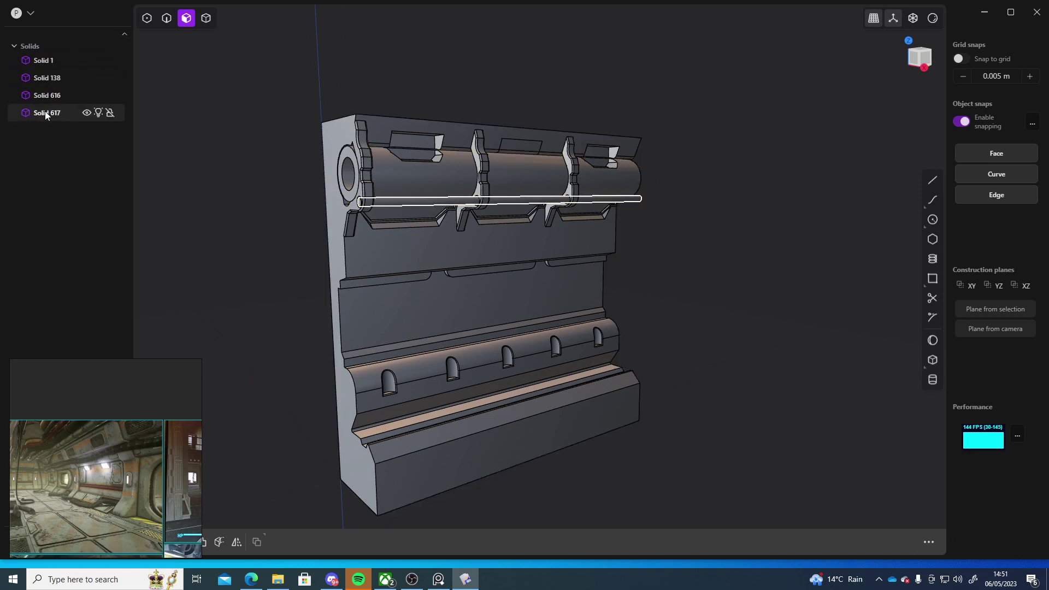
pyautogui.click(45, 111)
pyautogui.click(44, 90)
pyautogui.press('Delete')
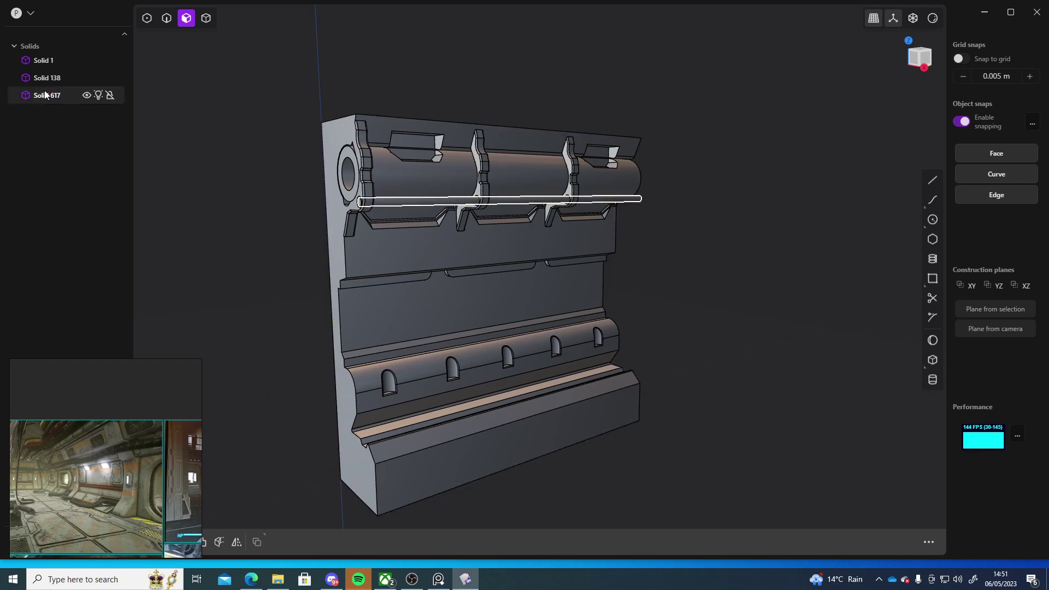
pyautogui.click(45, 96)
pyautogui.click(40, 60)
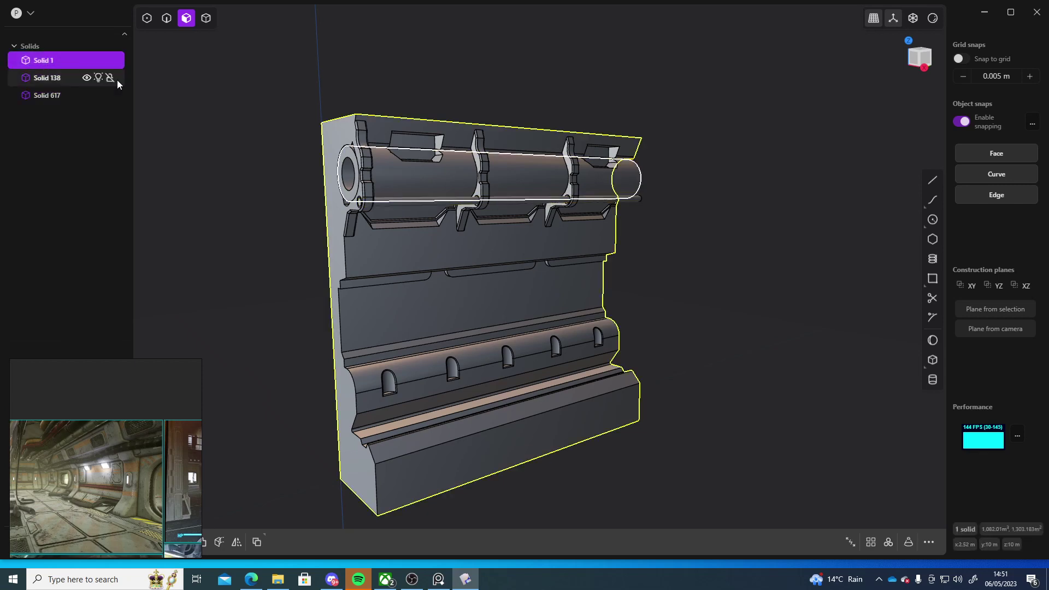
# Step: Examine the cleaned-up wall section from several angles and in its end profile
pyautogui.click(724, 129)
pyautogui.moveTo(724, 128); pyautogui.dragTo(662, 143, button='middle')
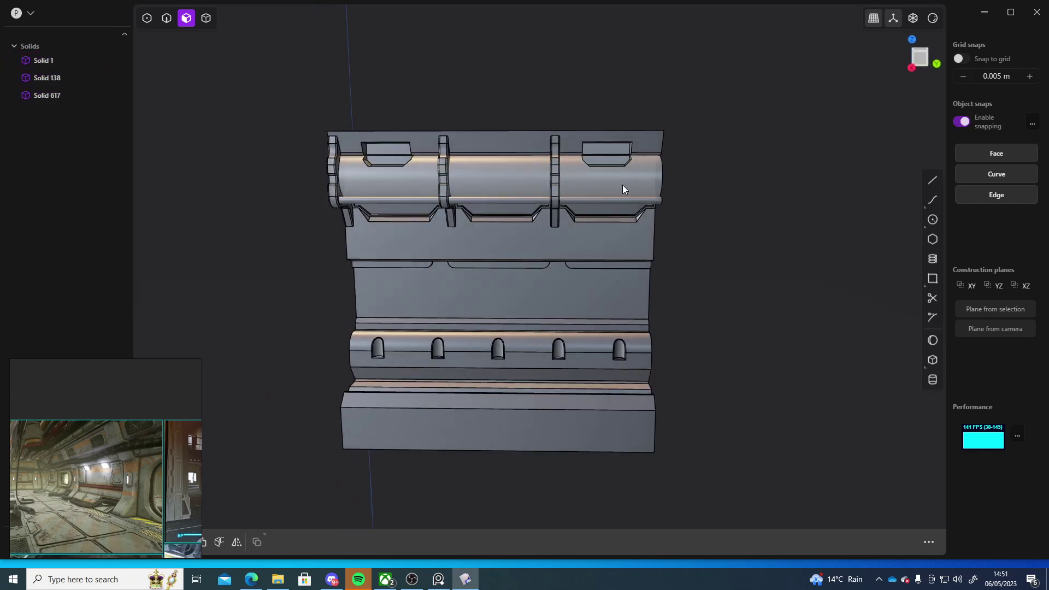
pyautogui.moveTo(647, 185); pyautogui.dragTo(617, 197, button='middle')
pyautogui.scroll(3, 508, 171)
pyautogui.scroll(4, 493, 222)
pyautogui.scroll(-4, 493, 221)
pyautogui.scroll(-5, 617, 197)
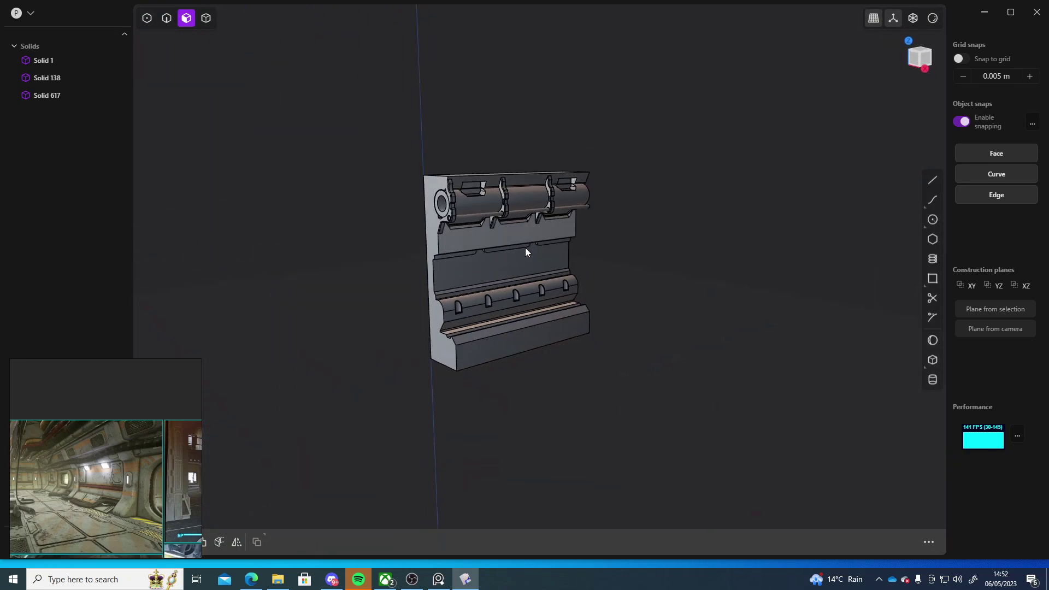
pyautogui.moveTo(558, 278); pyautogui.dragTo(491, 268, button='middle')
pyautogui.scroll(5, 465, 207)
pyautogui.moveTo(465, 207); pyautogui.dragTo(639, 184, button='middle')
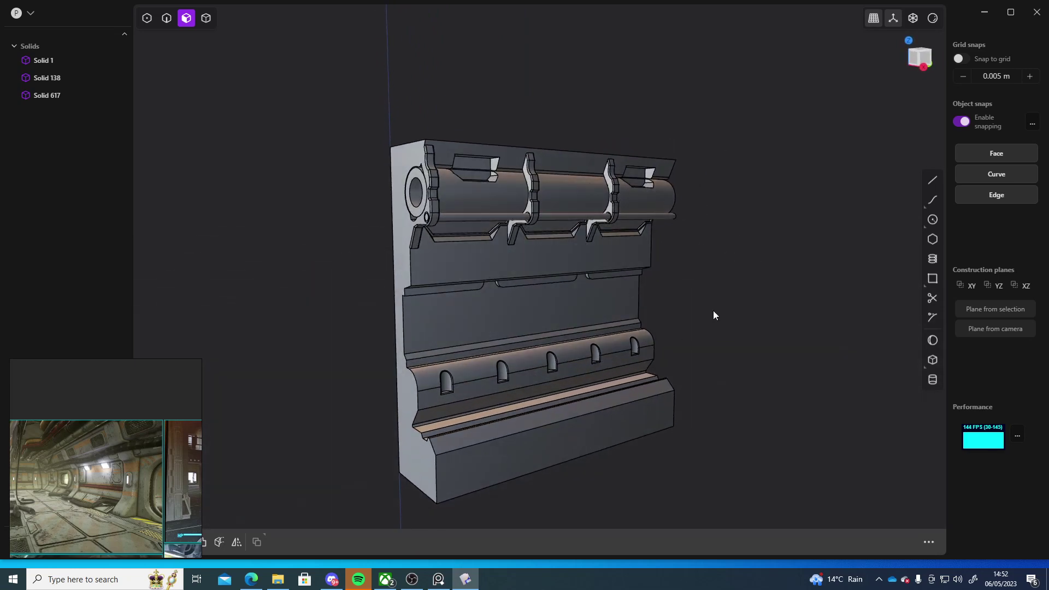
pyautogui.moveTo(713, 310); pyautogui.dragTo(499, 239, button='middle')
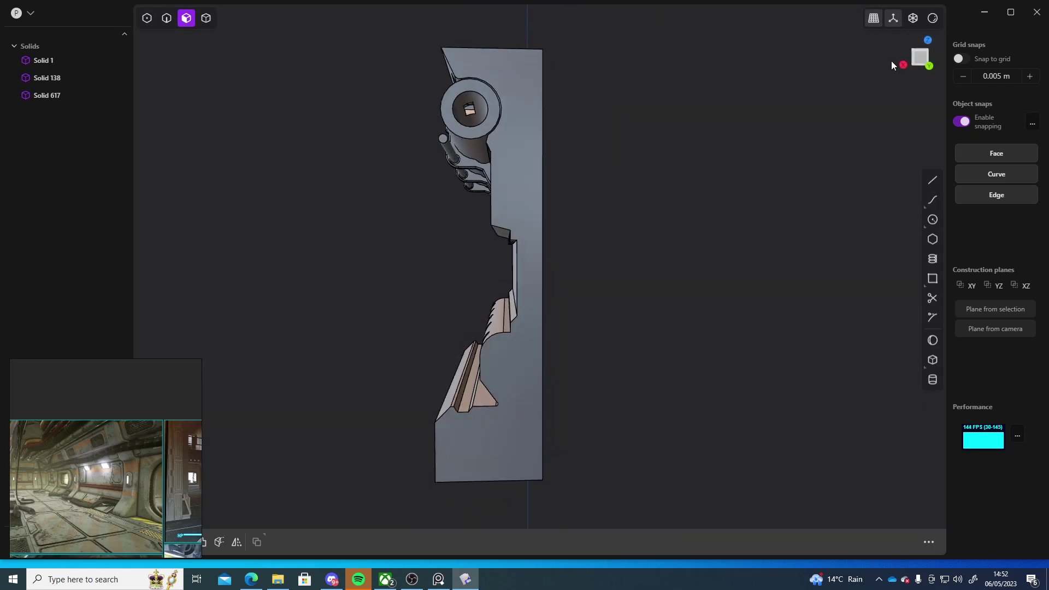
pyautogui.click(918, 57)
pyautogui.scroll(-2, 702, 172)
pyautogui.scroll(5, 683, 181)
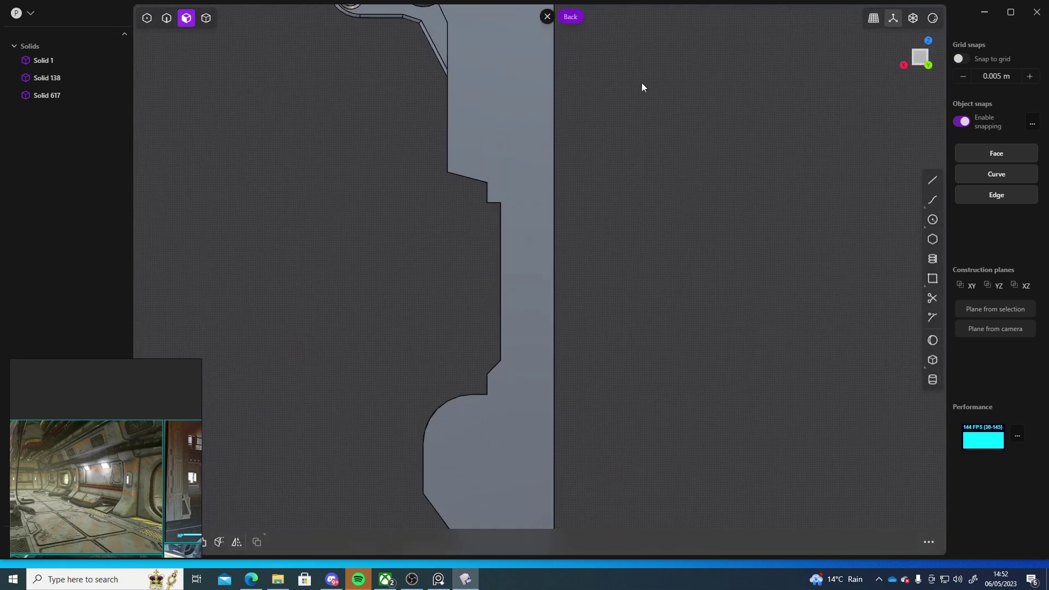
pyautogui.scroll(-2, 630, 126)
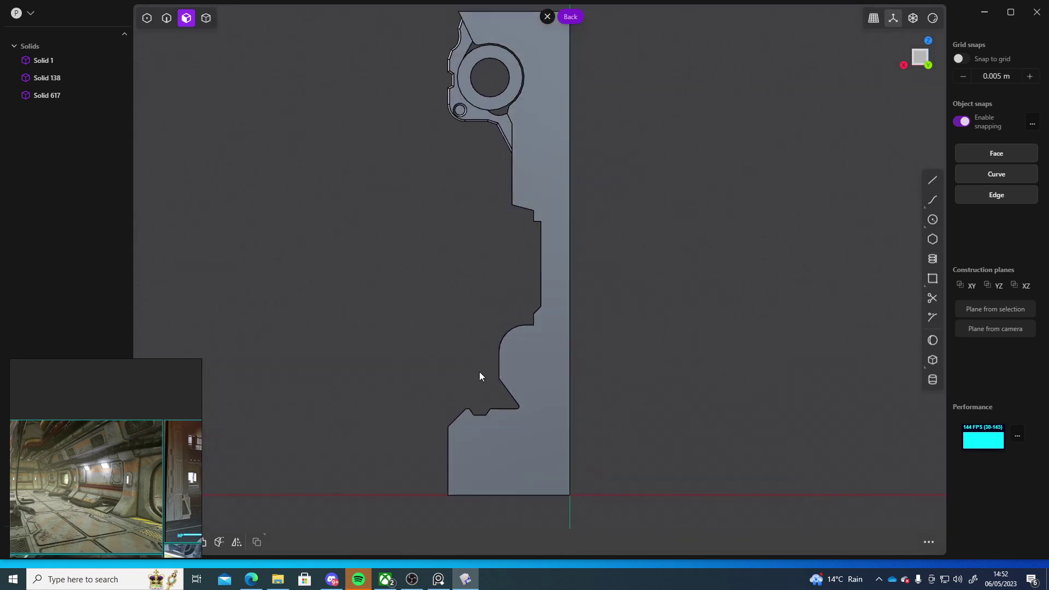
pyautogui.moveTo(461, 221); pyautogui.dragTo(490, 220, button='middle')
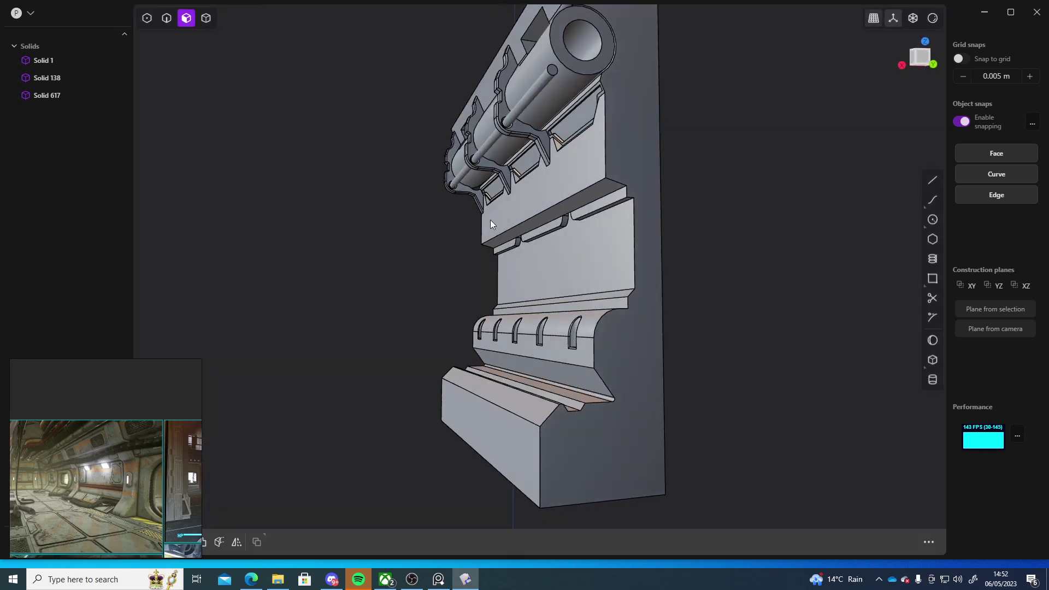
# Step: Move the lower front edge of the wall's upper section straight up to steepen the sloped underside above the middle panel
pyautogui.press('2')
pyautogui.click(545, 210)
pyautogui.press('b')
pyautogui.moveTo(562, 215); pyautogui.dragTo(537, 214, button='middle')
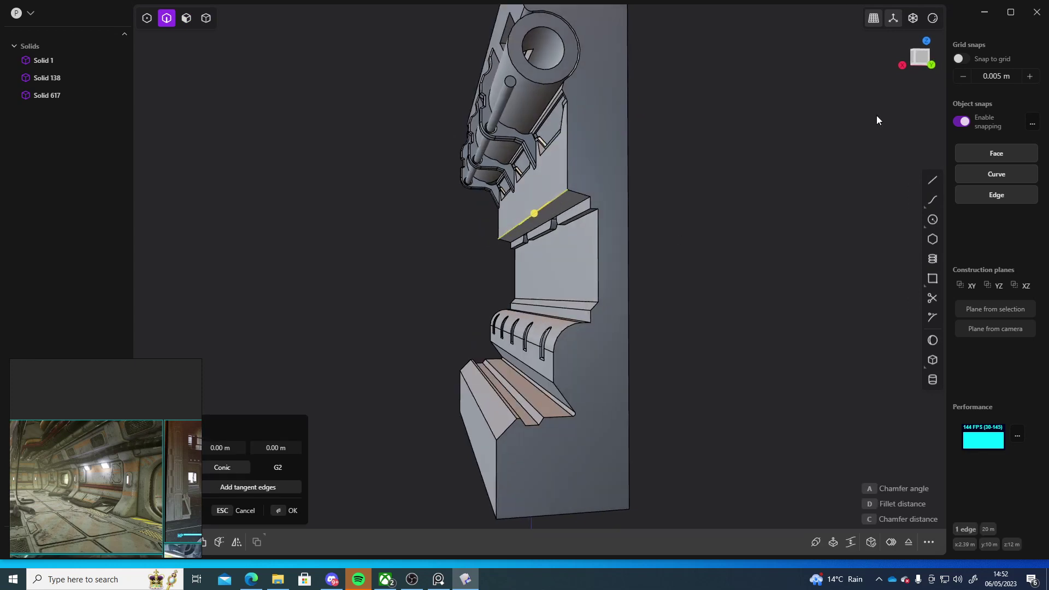
pyautogui.click(925, 54)
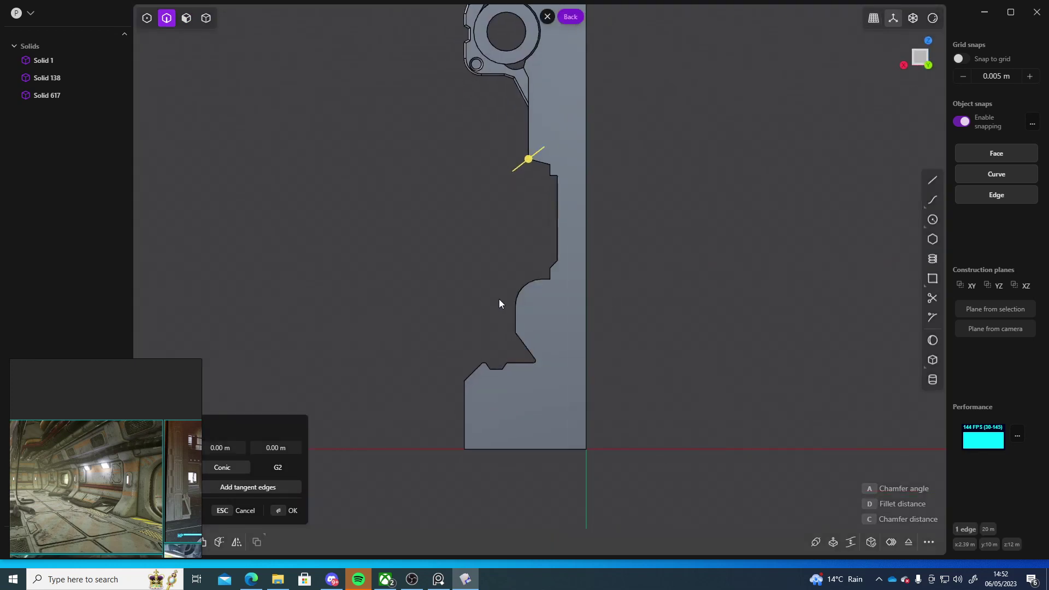
pyautogui.press('g')
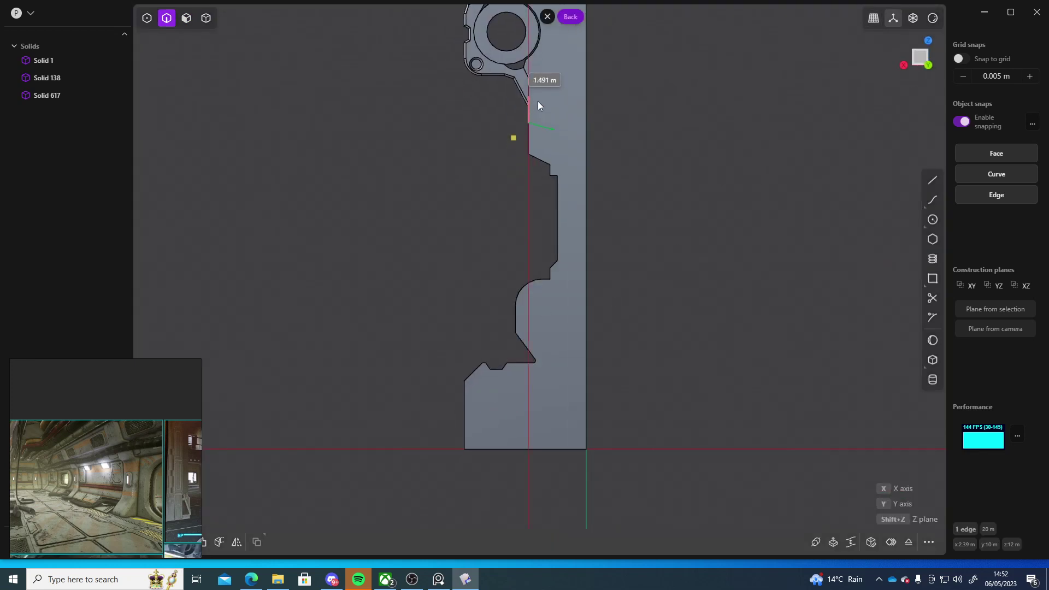
pyautogui.moveTo(562, 14)
pyautogui.mouseDown()
pyautogui.moveTo(577, 2)
pyautogui.moveTo(563, 25)
pyautogui.mouseUp()
pyautogui.keyDown('shift'); pyautogui.moveTo(587, 65); pyautogui.dragTo(575, 181, button='middle'); pyautogui.keyUp('shift')
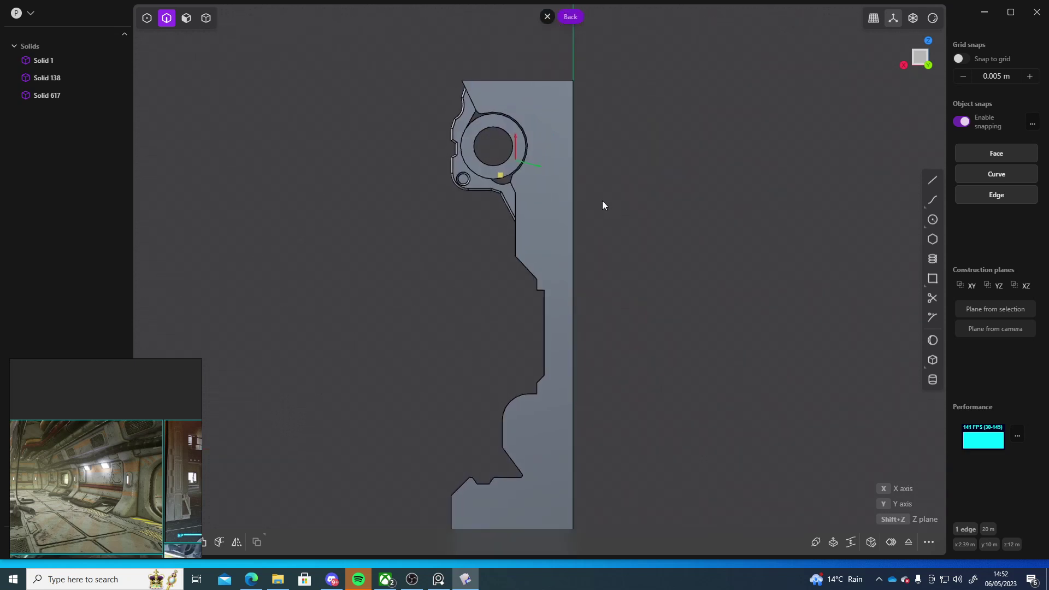
pyautogui.moveTo(516, 134); pyautogui.dragTo(528, 79)
# Step: Examine the wall's end profile from the upper overhang and steepened slope down to the base ledge
pyautogui.moveTo(681, 189); pyautogui.dragTo(824, 240, button='middle')
pyautogui.click(914, 59)
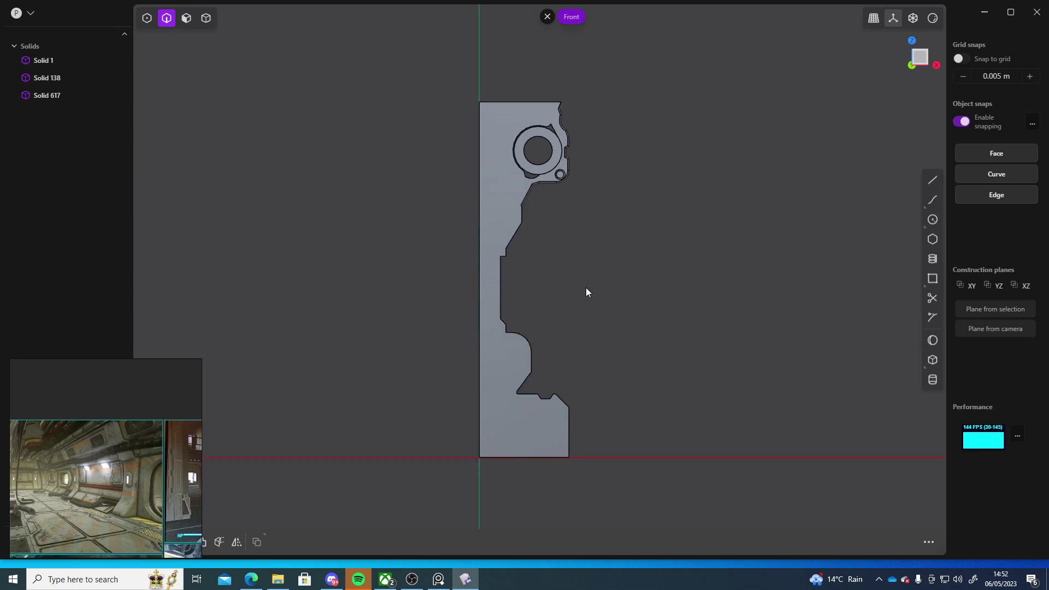
pyautogui.scroll(5, 582, 280)
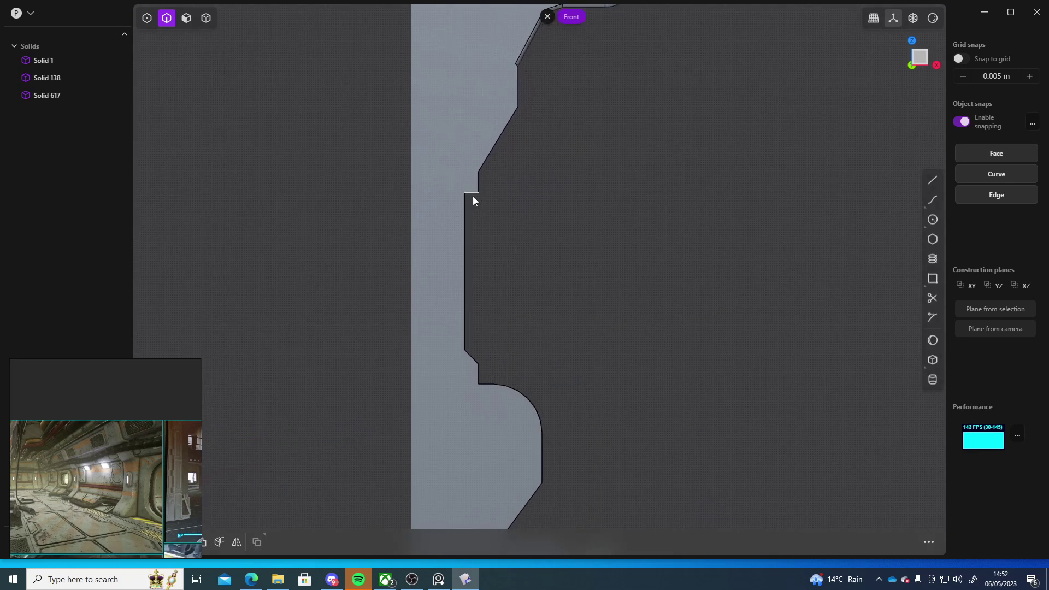
pyautogui.moveTo(539, 232); pyautogui.dragTo(788, 134, button='middle')
pyautogui.click(933, 57)
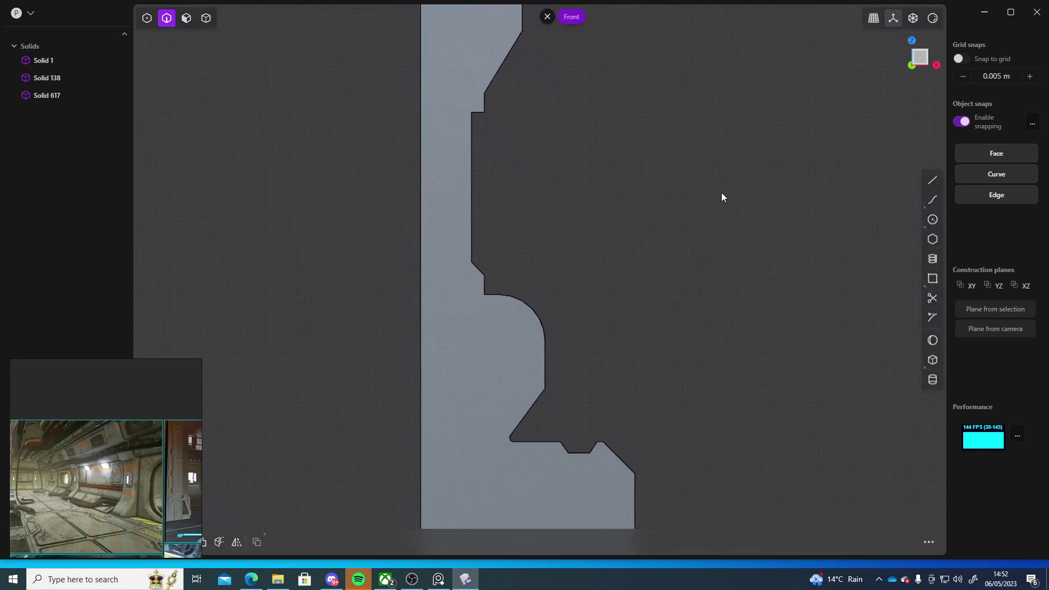
pyautogui.scroll(4, 595, 265)
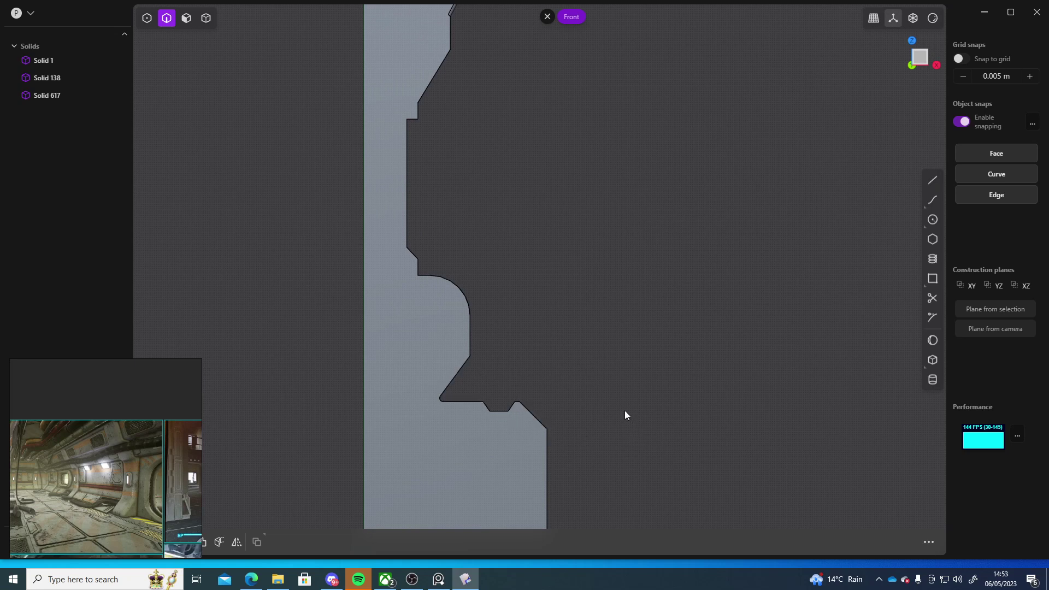
pyautogui.keyDown('shift'); pyautogui.moveTo(620, 404); pyautogui.dragTo(566, 395, button='middle'); pyautogui.keyUp('shift')
pyautogui.scroll(-3, 582, 332)
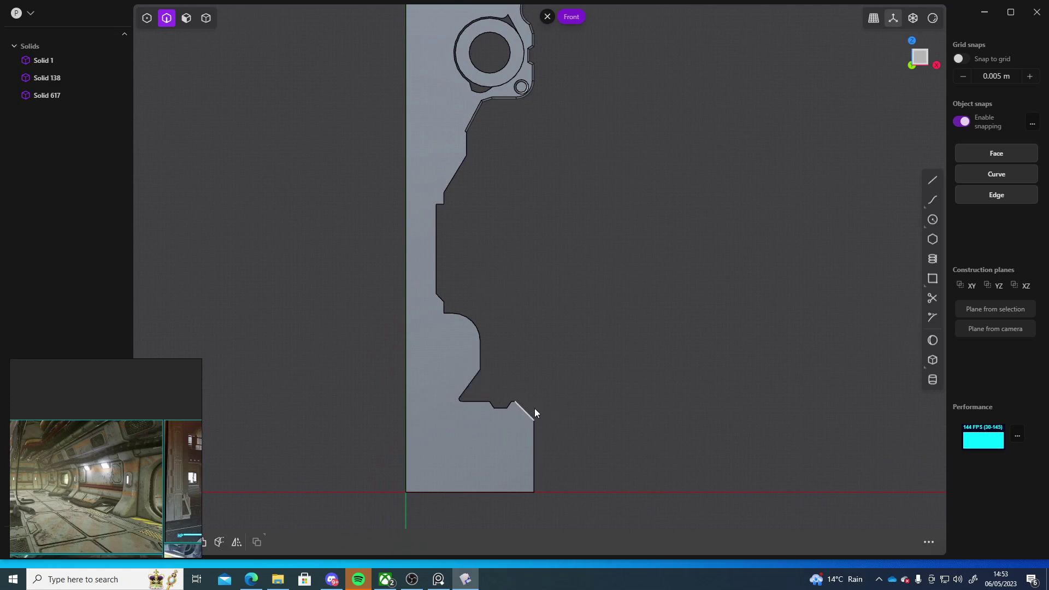
pyautogui.keyDown('shift'); pyautogui.moveTo(582, 296); pyautogui.dragTo(578, 414, button='middle'); pyautogui.keyUp('shift')
pyautogui.keyDown('shift'); pyautogui.moveTo(526, 300); pyautogui.dragTo(529, 263, button='middle'); pyautogui.keyUp('shift')
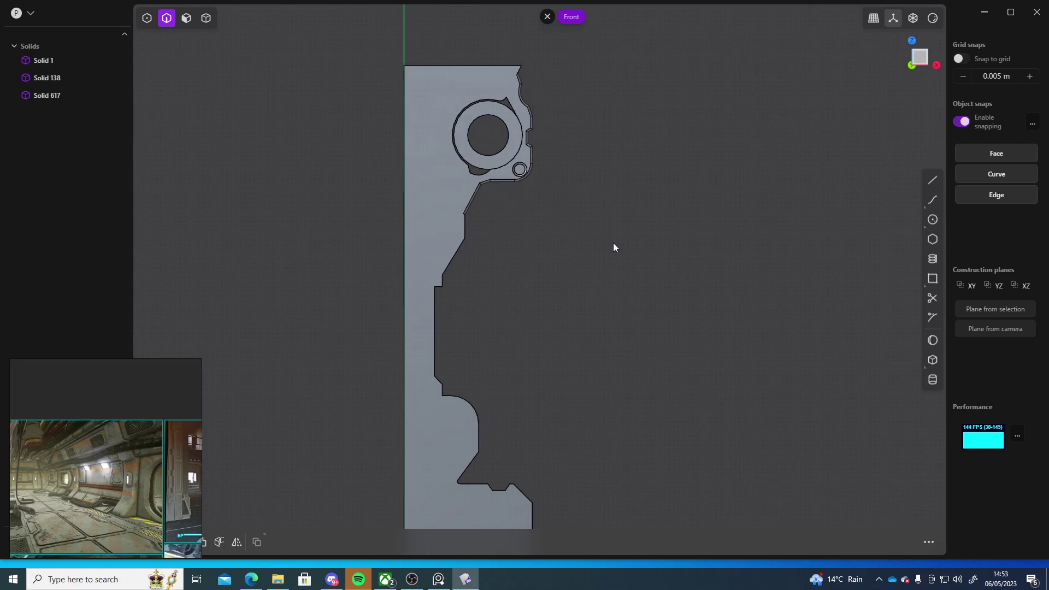
# Step: Examine the wall face straight on, around the middle panel and the shallow rounded tabs along its upper edge
pyautogui.moveTo(621, 250); pyautogui.dragTo(498, 242, button='middle')
pyautogui.click(923, 55)
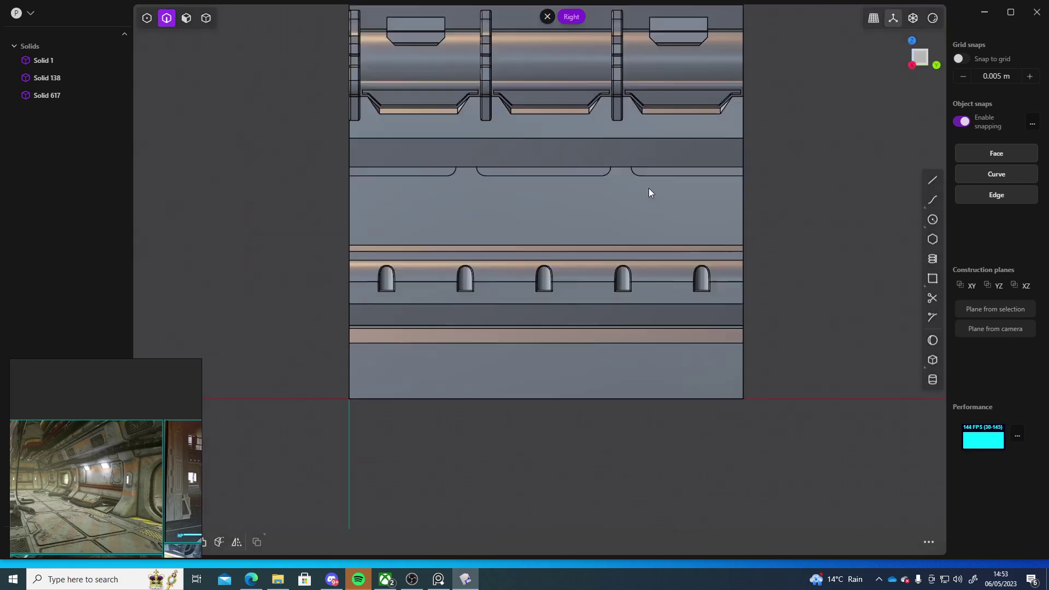
pyautogui.scroll(-3, 627, 185)
pyautogui.keyDown('shift'); pyautogui.moveTo(529, 177); pyautogui.dragTo(504, 244, button='middle'); pyautogui.keyUp('shift')
pyautogui.scroll(8, 504, 244)
pyautogui.keyDown('shift'); pyautogui.moveTo(596, 310); pyautogui.dragTo(523, 235, button='middle'); pyautogui.keyUp('shift')
pyautogui.keyDown('shift'); pyautogui.moveTo(801, 229); pyautogui.dragTo(726, 264, button='middle'); pyautogui.keyUp('shift')
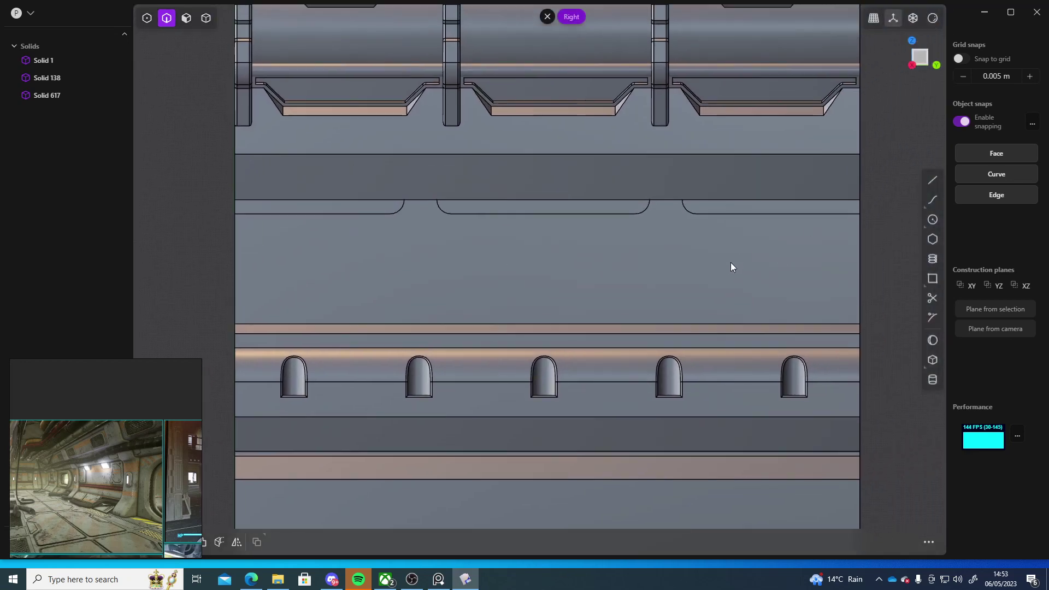
pyautogui.scroll(-3, 697, 258)
pyautogui.scroll(3, 632, 255)
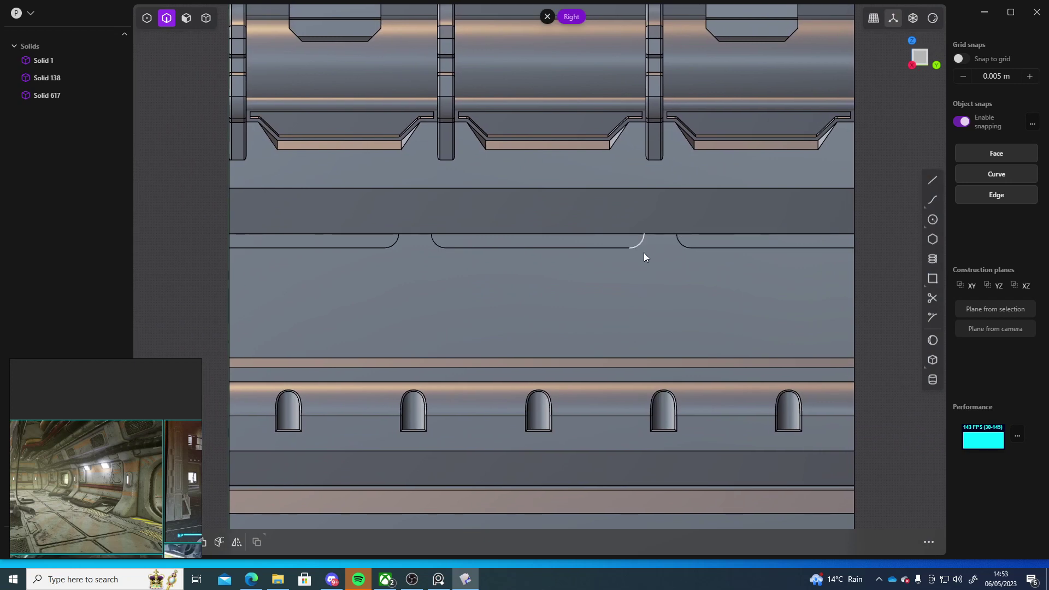
# Step: Draw a closed rectangle about 2.3 m wide and 2.06 m tall on the middle panel, below the first rounded tab
pyautogui.scroll(-5, 519, 273)
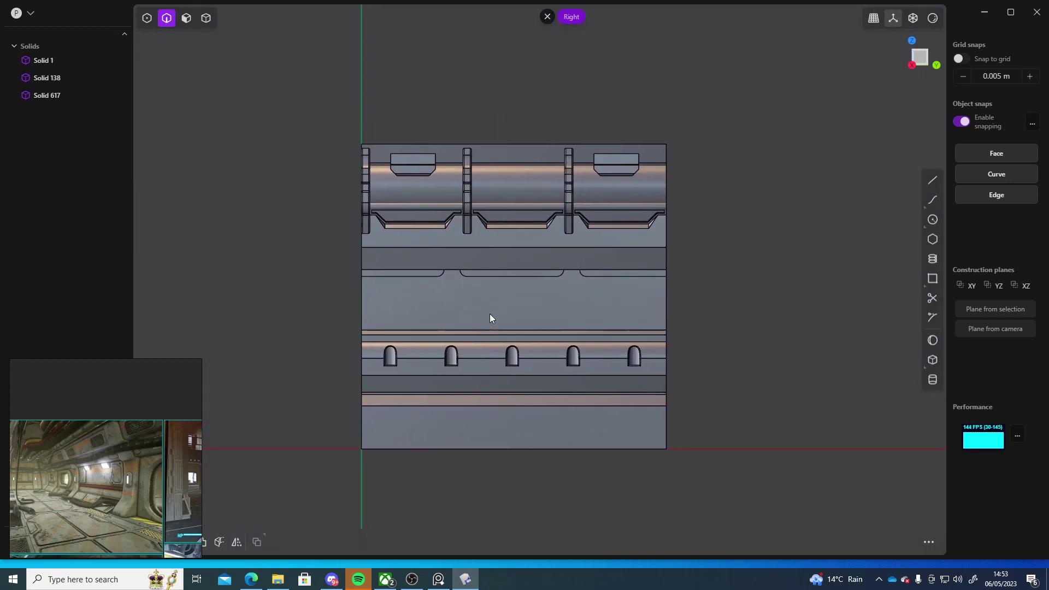
pyautogui.scroll(3, 663, 296)
pyautogui.keyDown('shift'); pyautogui.moveTo(667, 294); pyautogui.dragTo(714, 280, button='middle'); pyautogui.keyUp('shift')
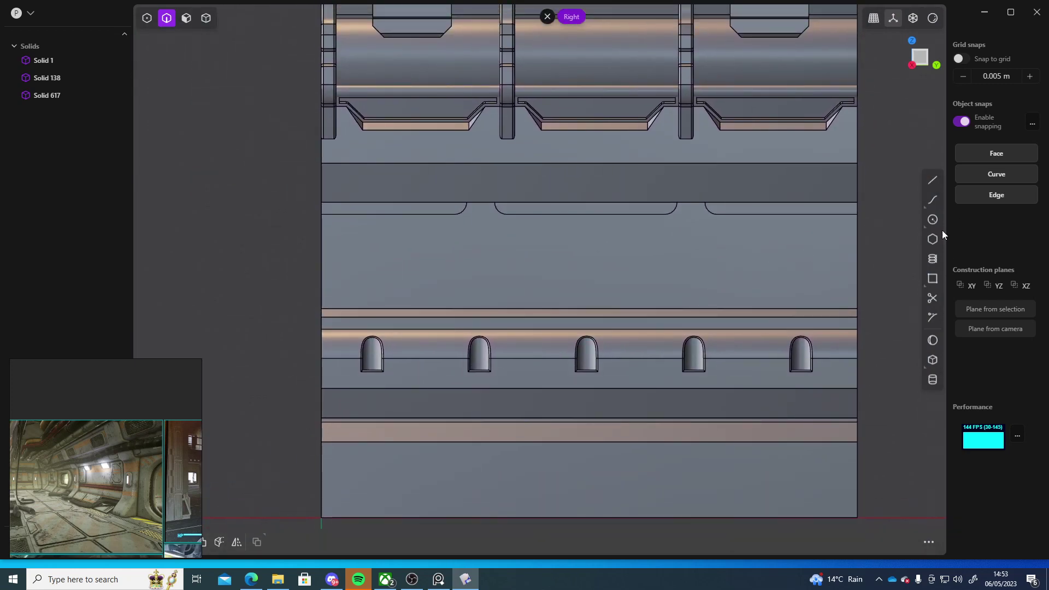
pyautogui.click(932, 180)
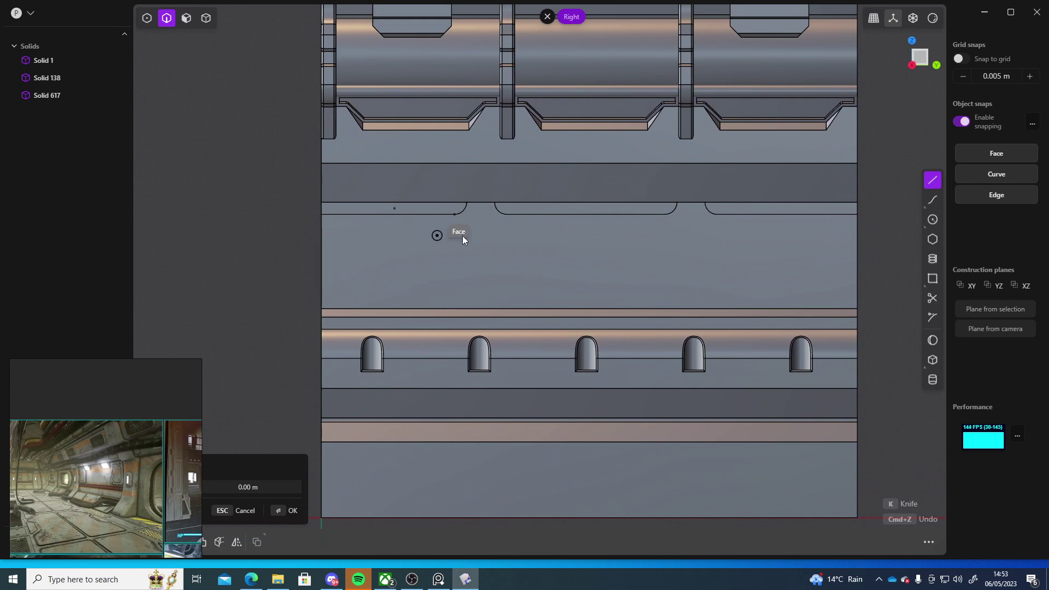
pyautogui.click(385, 235)
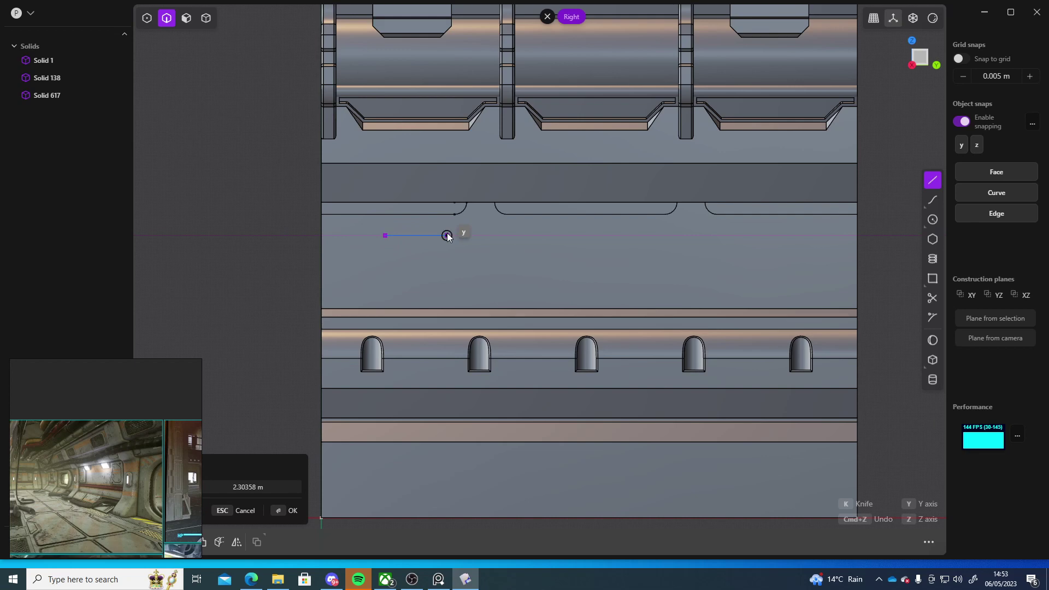
pyautogui.click(447, 235)
pyautogui.click(447, 291)
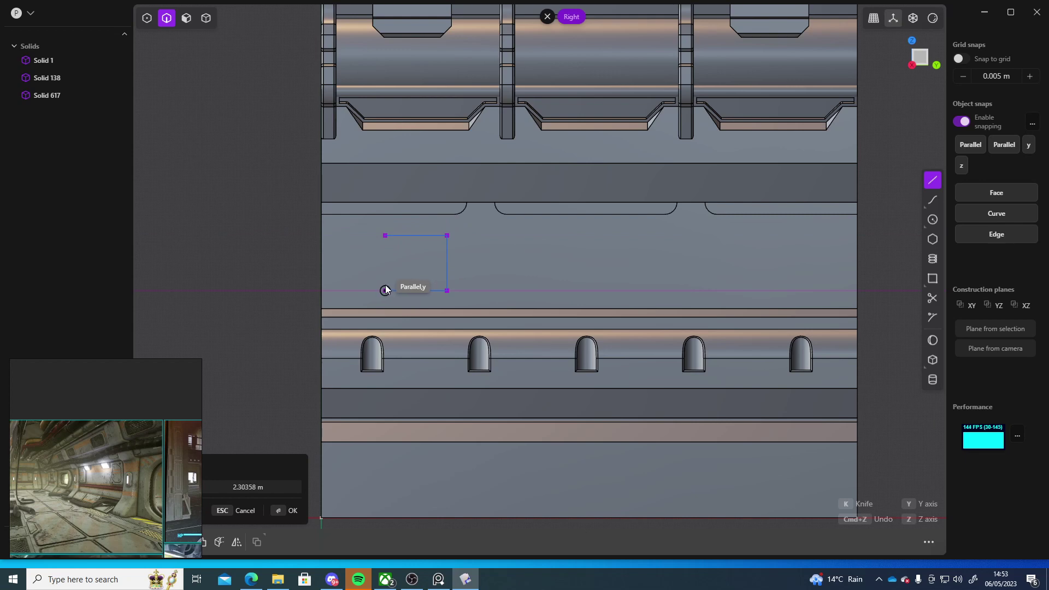
pyautogui.click(385, 290)
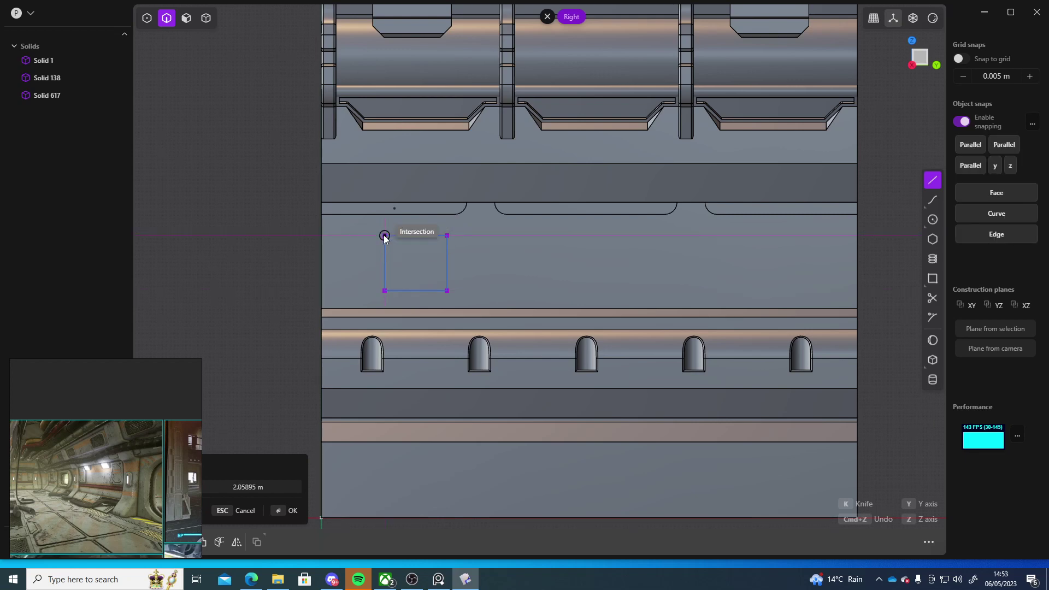
pyautogui.click(384, 235)
# Step: Widen the rectangle's lower edge by a factor of about 1.83 and lower it about 0.69 m onto the panel's bottom edge
pyautogui.keyDown('shift'); pyautogui.moveTo(375, 294); pyautogui.dragTo(385, 254, button='middle'); pyautogui.keyUp('shift')
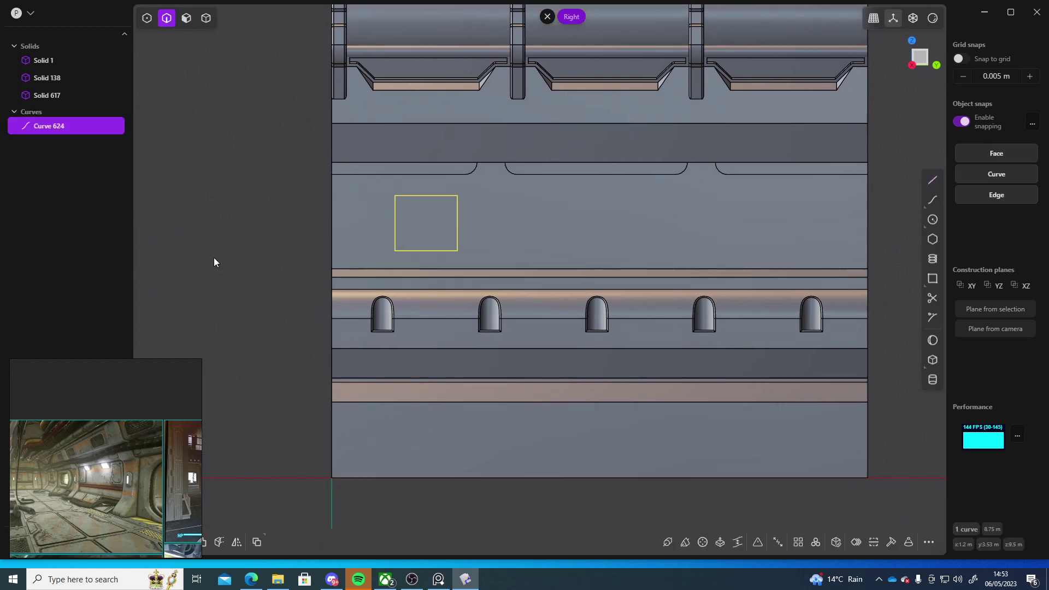
pyautogui.press('1')
pyautogui.click(434, 253)
pyautogui.press('g')
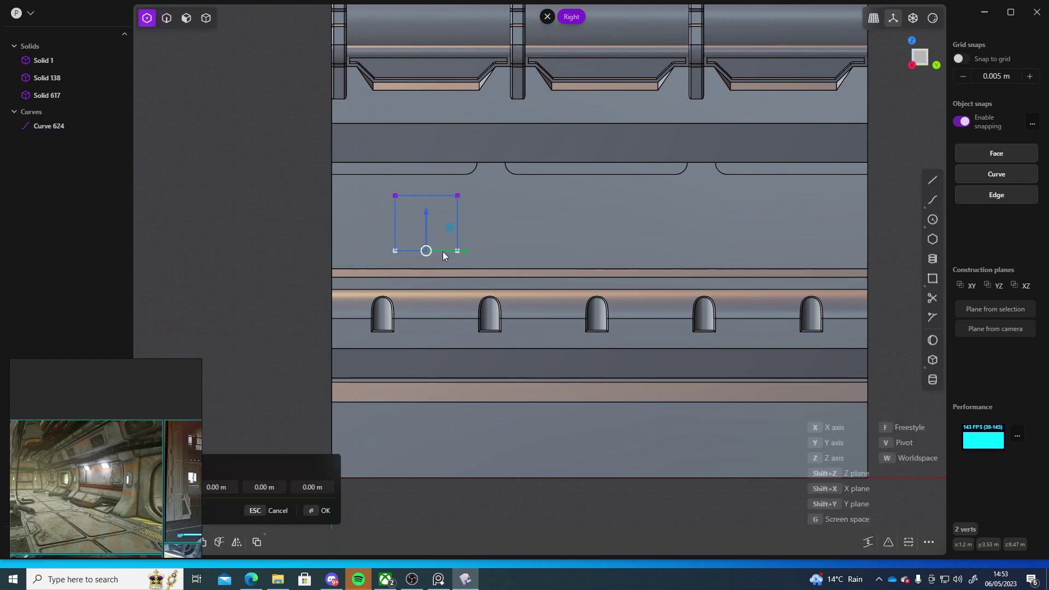
pyautogui.press('s')
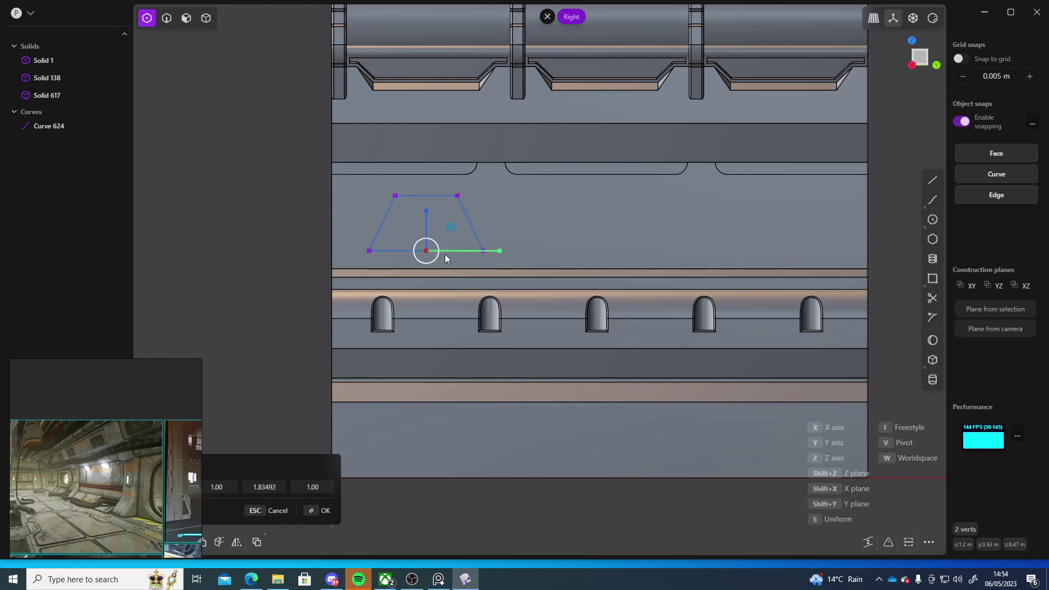
pyautogui.press('g')
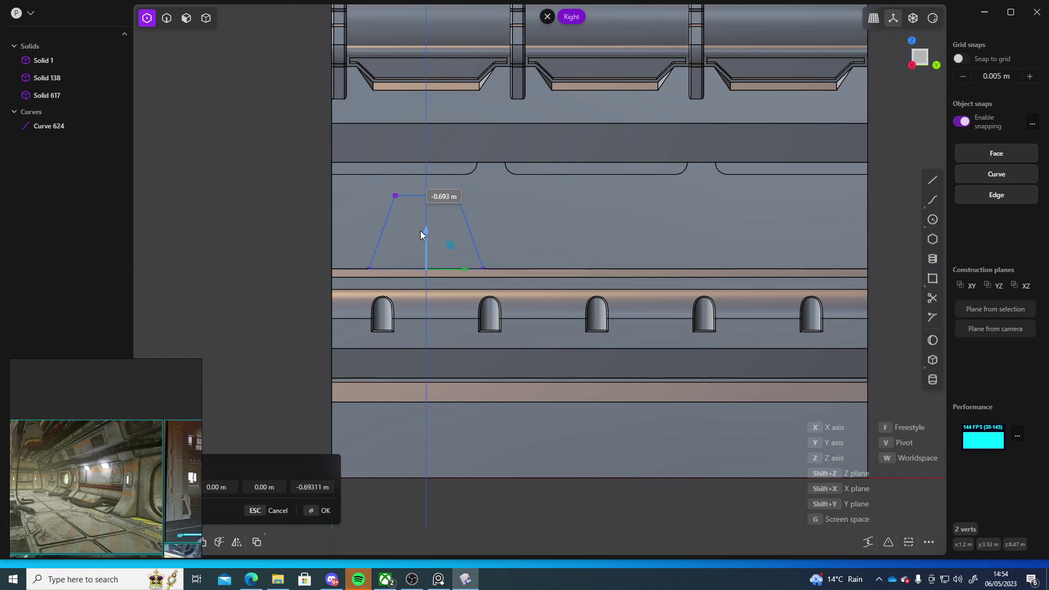
pyautogui.click(421, 231)
pyautogui.press('Return')
# Step: Check the trapezoid curve on the panel from the side and at an angle, and delete it
pyautogui.moveTo(248, 289); pyautogui.dragTo(98, 208, button='middle')
pyautogui.click(48, 119)
pyautogui.moveTo(575, 264); pyautogui.dragTo(840, 225, button='middle')
pyautogui.scroll(5, 450, 298)
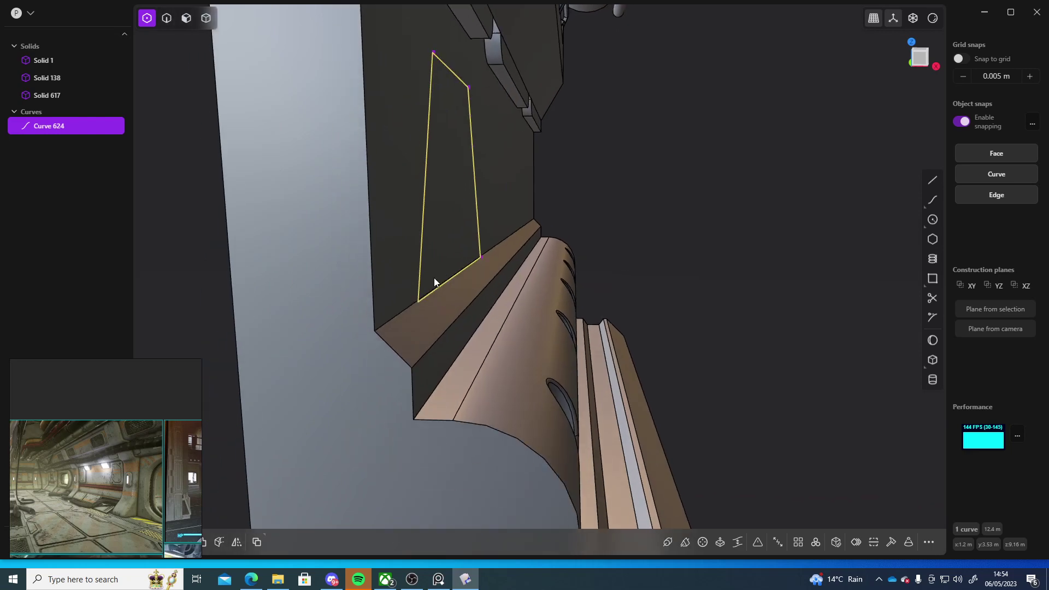
pyautogui.click(599, 243)
pyautogui.moveTo(607, 249); pyautogui.dragTo(513, 262, button='middle')
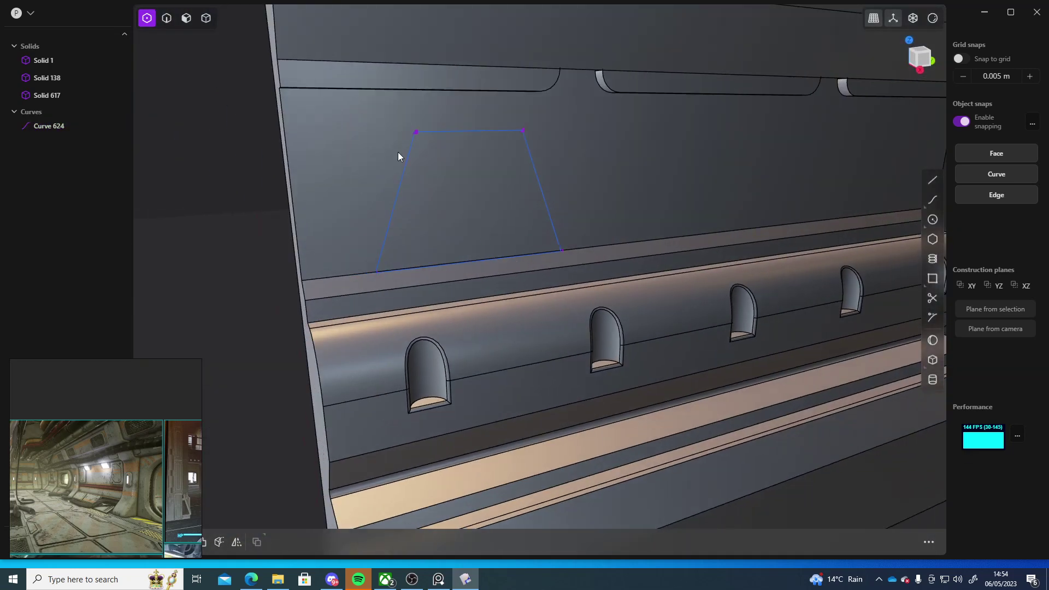
pyautogui.click(61, 128)
pyautogui.press('Delete')
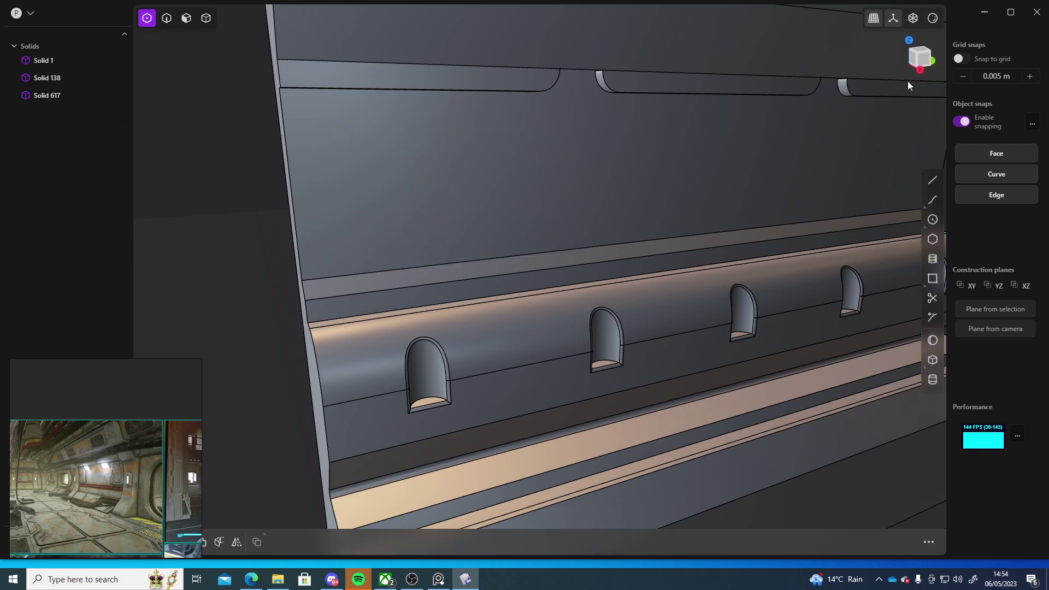
# Step: Draw a downward-bulging arc of about 0.97 m radius between the facing lower corners of the first two rounded tabs
pyautogui.click(919, 58)
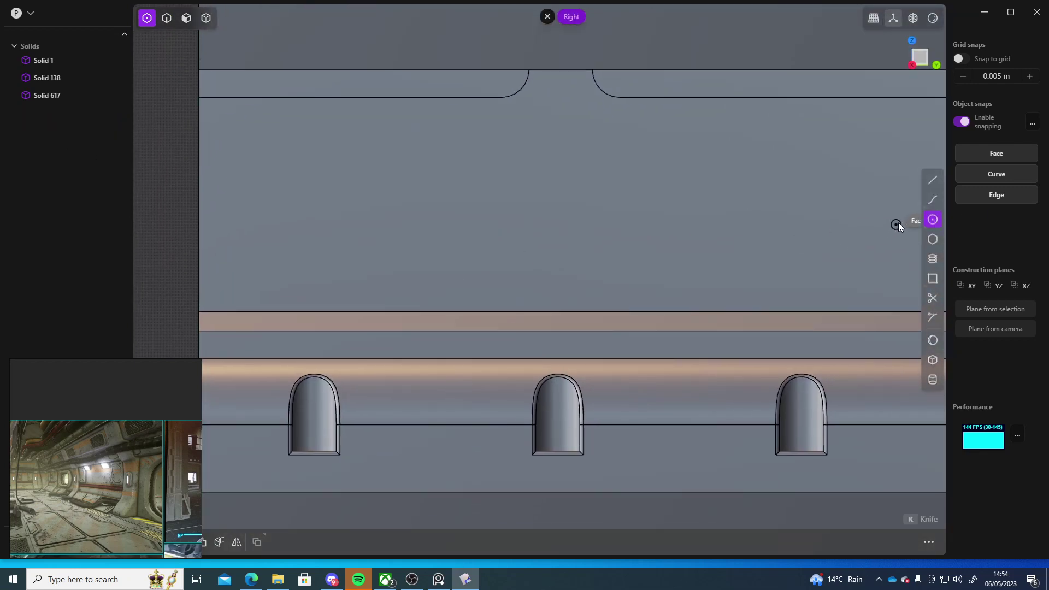
pyautogui.moveTo(932, 221)
pyautogui.click(903, 259)
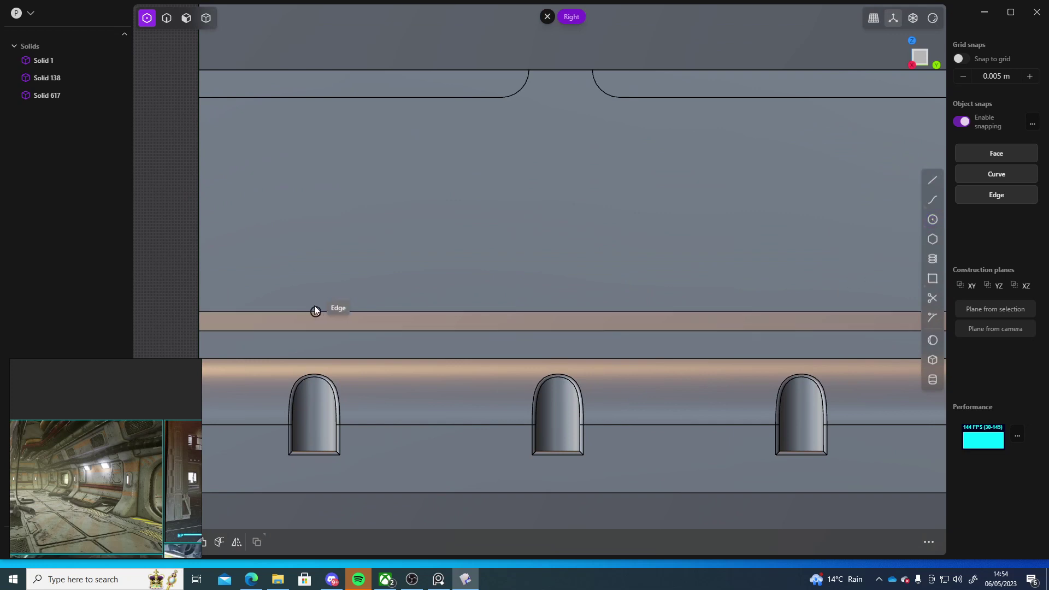
pyautogui.click(501, 97)
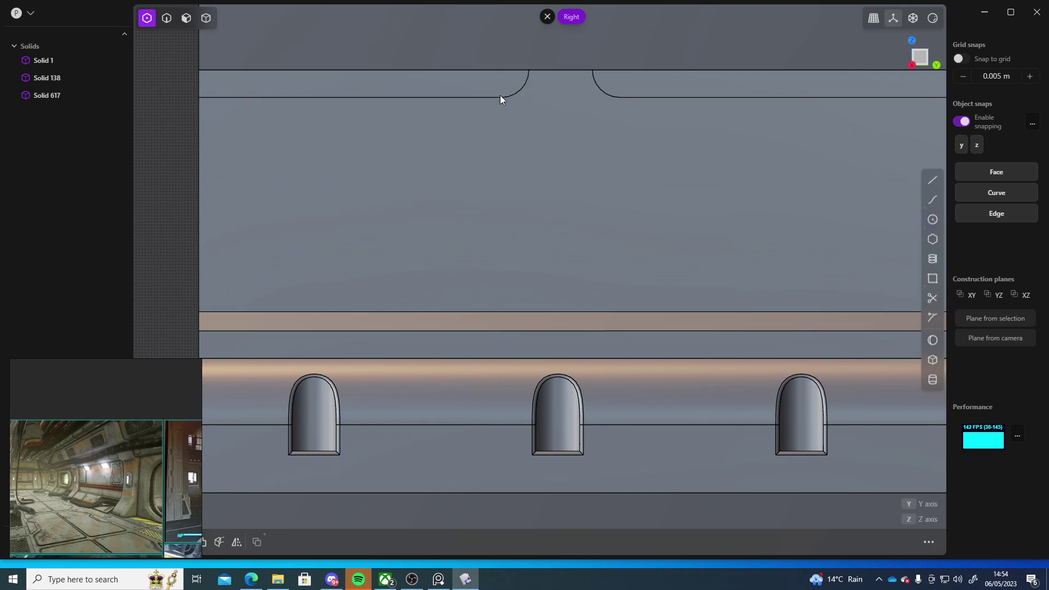
pyautogui.click(619, 97)
pyautogui.click(591, 145)
# Step: Draw a narrow U-shaped line from the arc's lowest point to the panel's bottom edge and back up to the arc, about 2.65 m tall
pyautogui.scroll(-5, 575, 185)
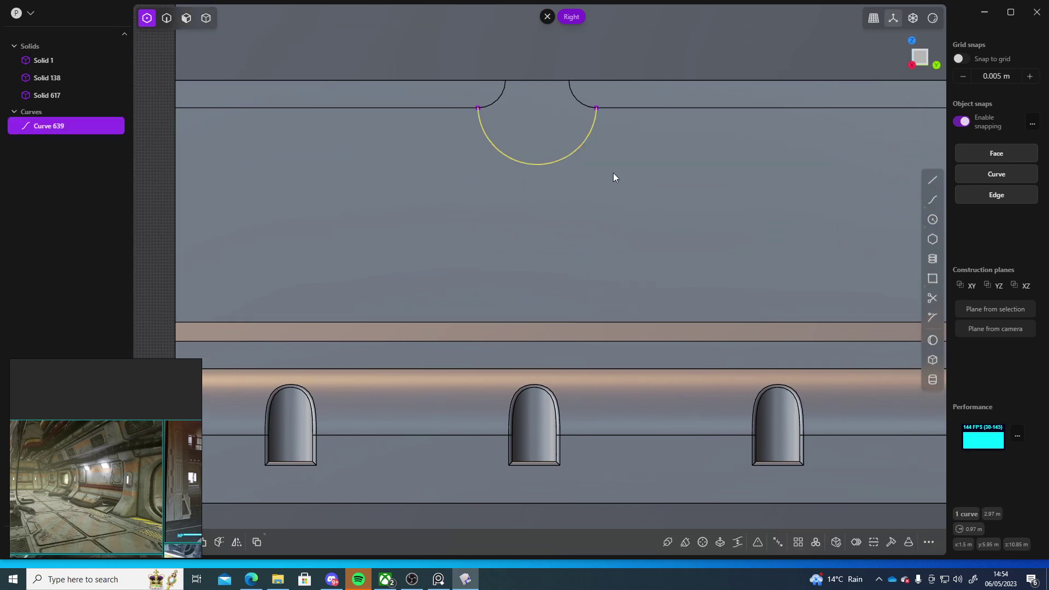
pyautogui.scroll(5, 516, 241)
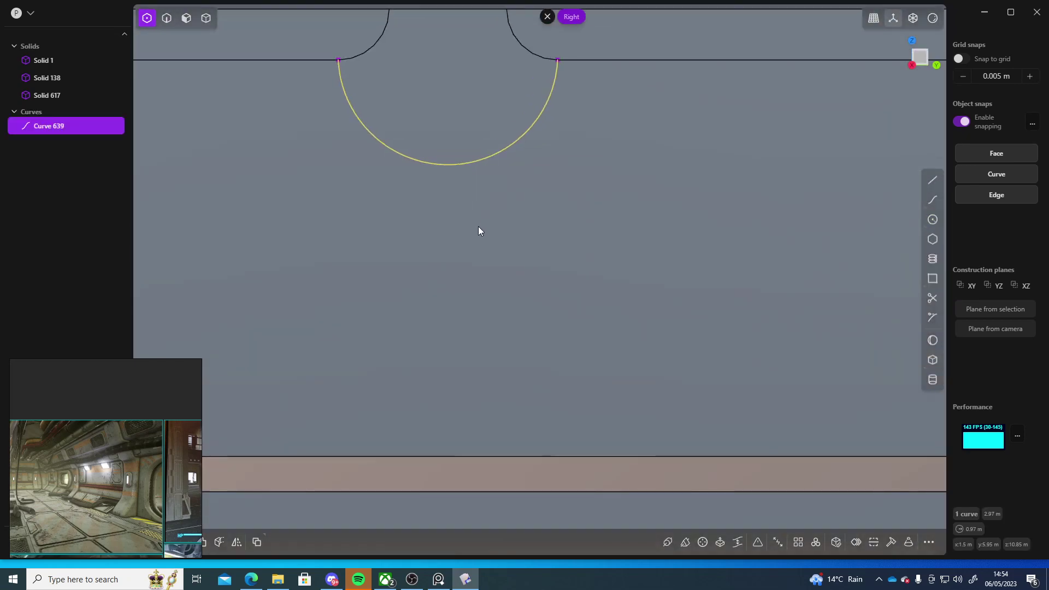
pyautogui.scroll(-4, 482, 231)
pyautogui.click(932, 180)
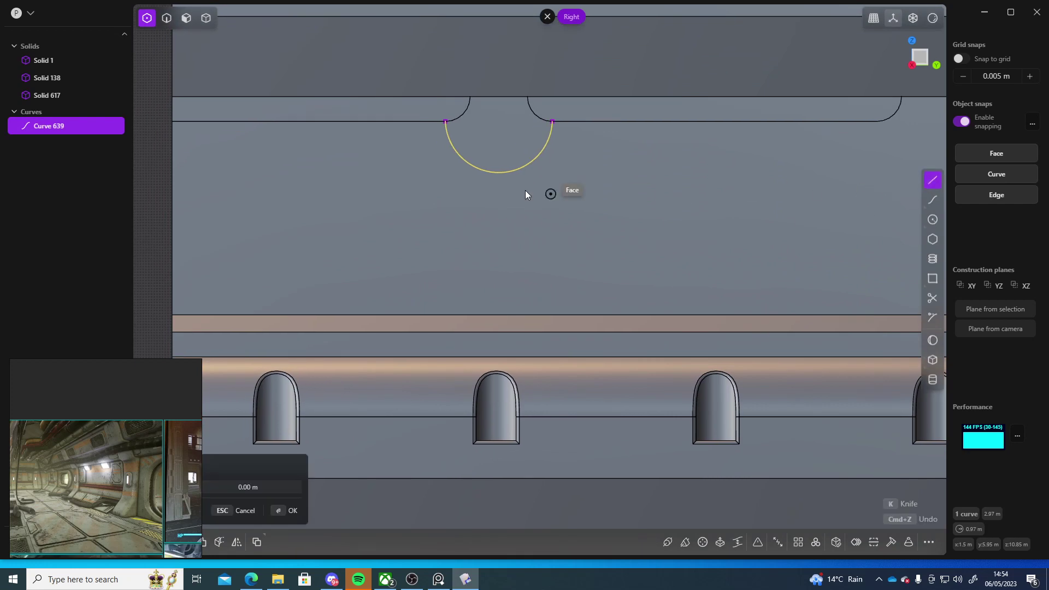
pyautogui.click(498, 172)
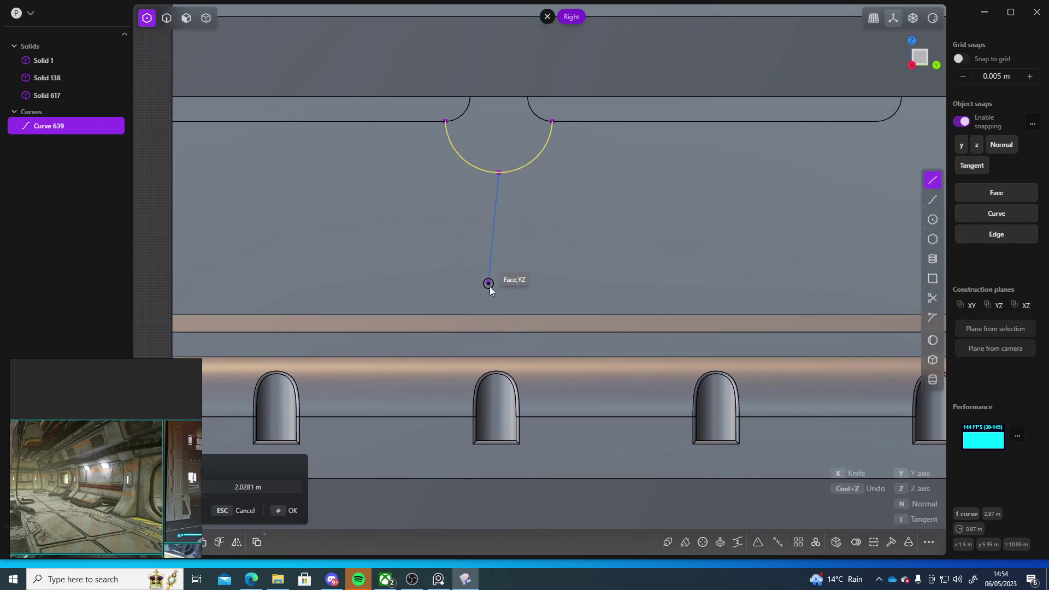
pyautogui.click(499, 315)
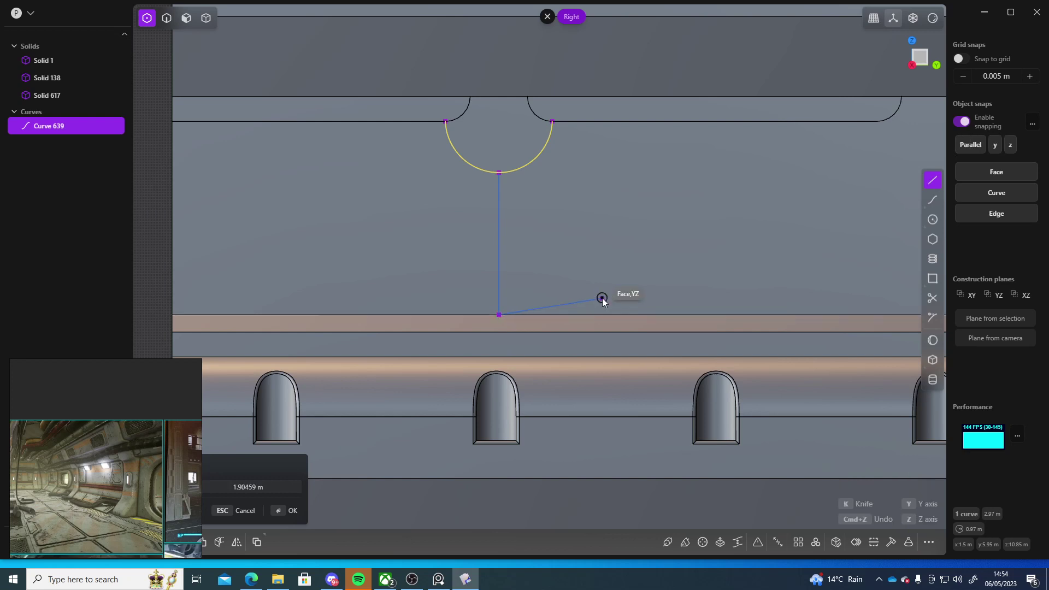
pyautogui.click(518, 314)
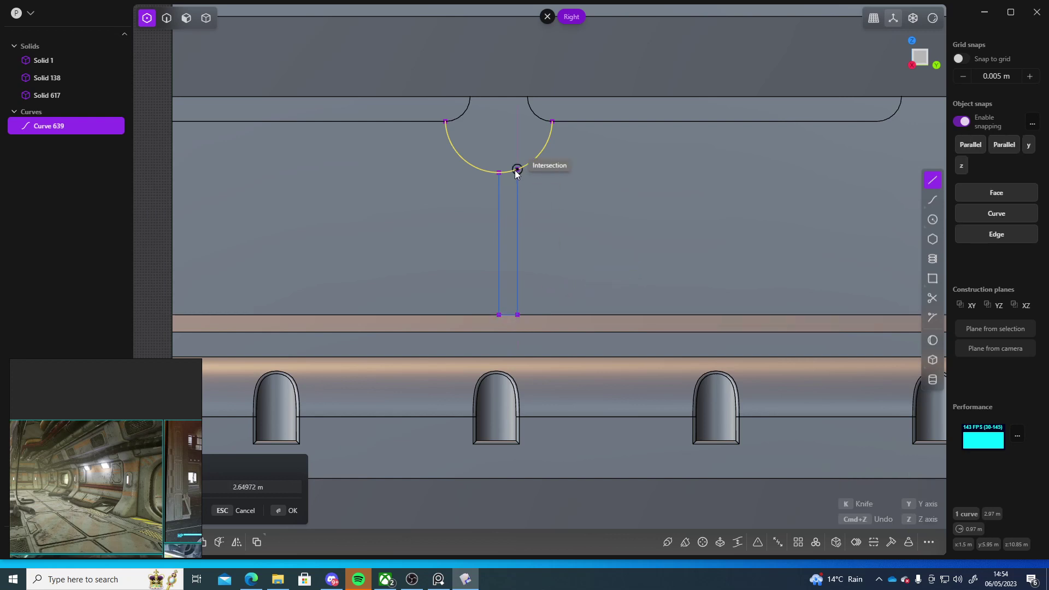
pyautogui.click(517, 173)
# Step: Draw a matching line on the other side of the stem, from the arc to the panel's bottom edge and across to the centre line
pyautogui.click(932, 179)
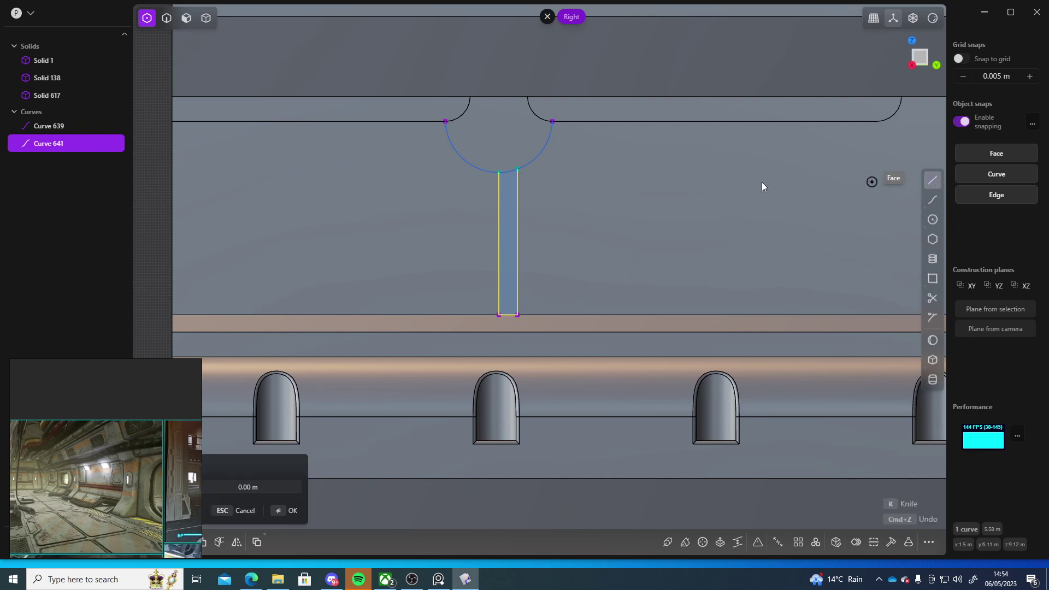
pyautogui.click(480, 169)
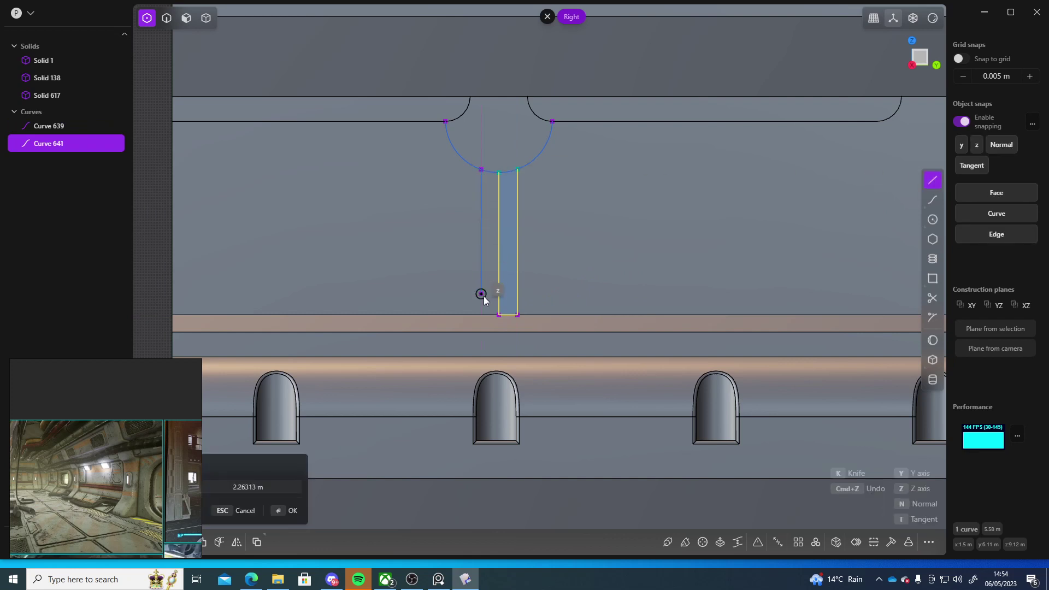
pyautogui.click(481, 314)
pyautogui.rightClick(497, 315)
# Step: Close the shape above the arc with straight lines from both arc ends up to and along the panel's upper edge
pyautogui.keyDown('shift'); pyautogui.moveTo(506, 275); pyautogui.dragTo(518, 365, button='middle'); pyautogui.keyUp('shift')
pyautogui.scroll(5, 522, 360)
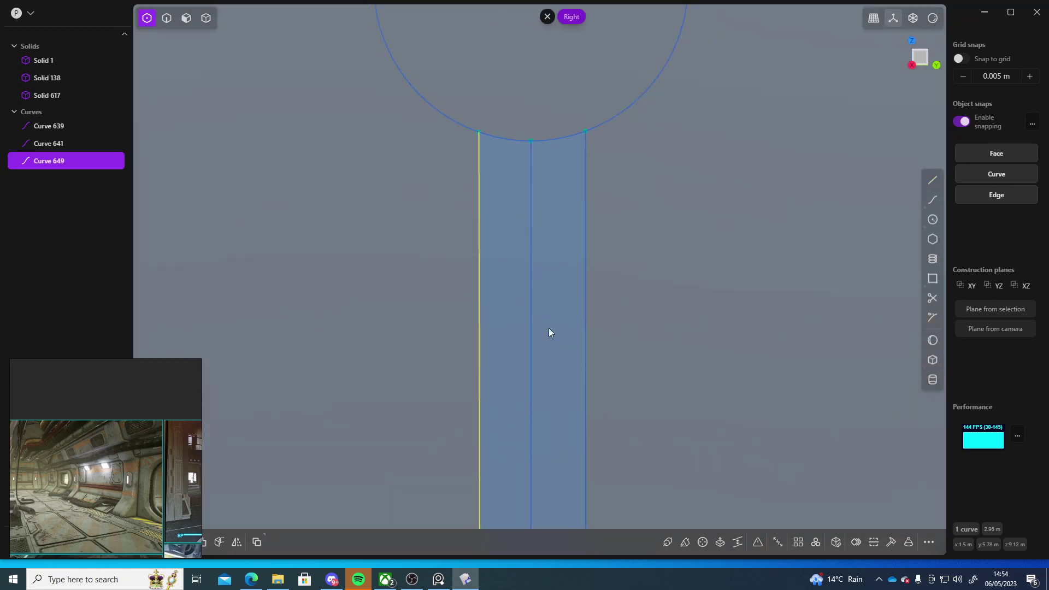
pyautogui.scroll(-3, 534, 313)
pyautogui.keyDown('shift'); pyautogui.moveTo(501, 275); pyautogui.dragTo(502, 367, button='middle'); pyautogui.keyUp('shift')
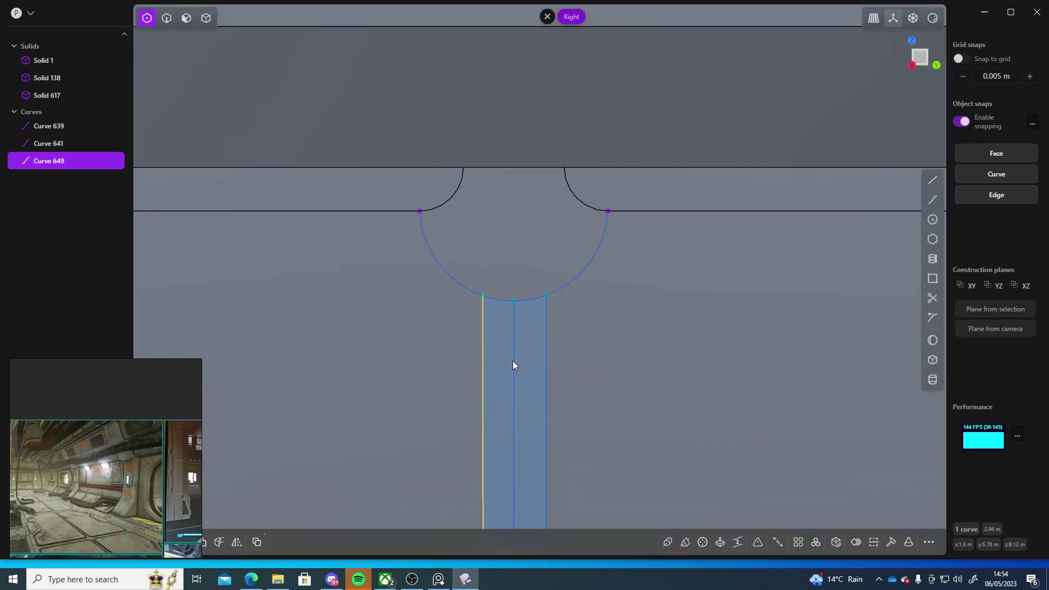
pyautogui.click(932, 180)
pyautogui.click(419, 211)
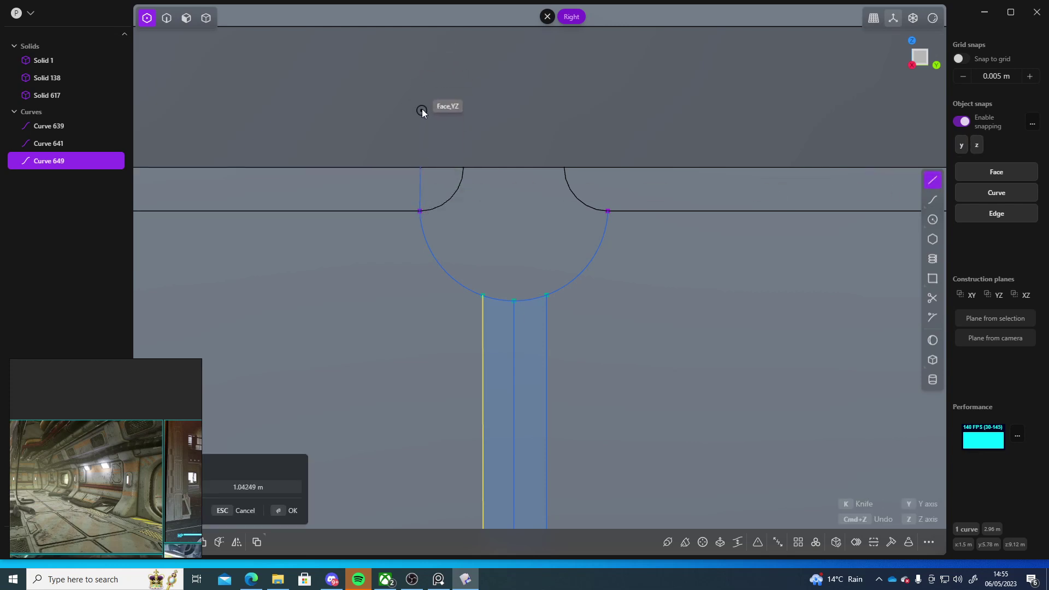
pyautogui.click(419, 168)
pyautogui.click(607, 166)
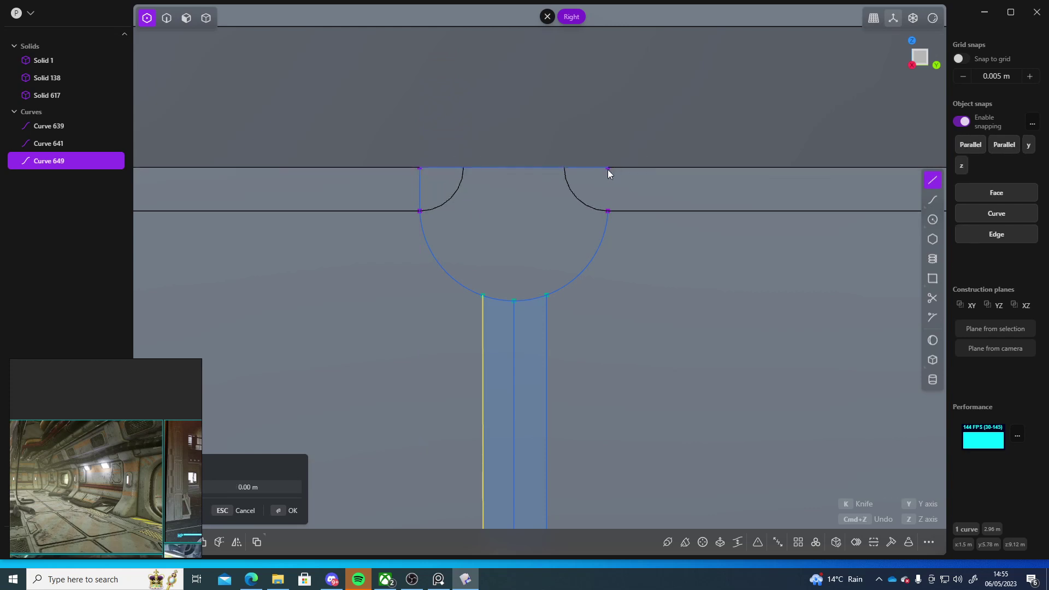
pyautogui.click(605, 213)
# Step: Trim away the stem's centre line and the arc segment crossing it, and switch to face selection
pyautogui.scroll(-5, 554, 231)
pyautogui.keyDown('shift'); pyautogui.moveTo(581, 257); pyautogui.dragTo(545, 220, button='middle'); pyautogui.keyUp('shift')
pyautogui.scroll(4, 504, 221)
pyautogui.click(932, 298)
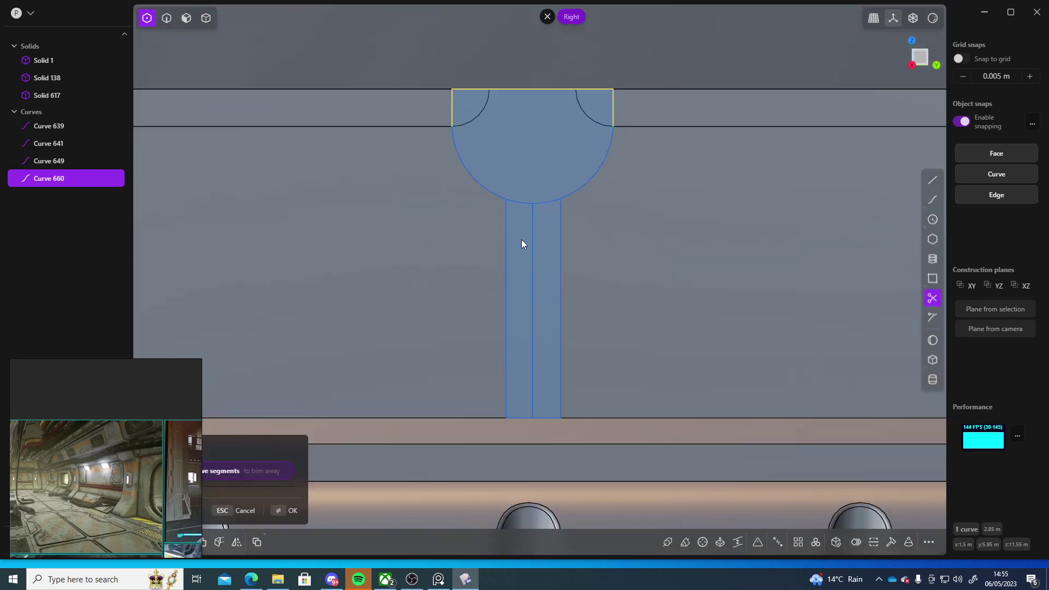
pyautogui.click(531, 239)
pyautogui.click(533, 203)
pyautogui.scroll(-5, 664, 287)
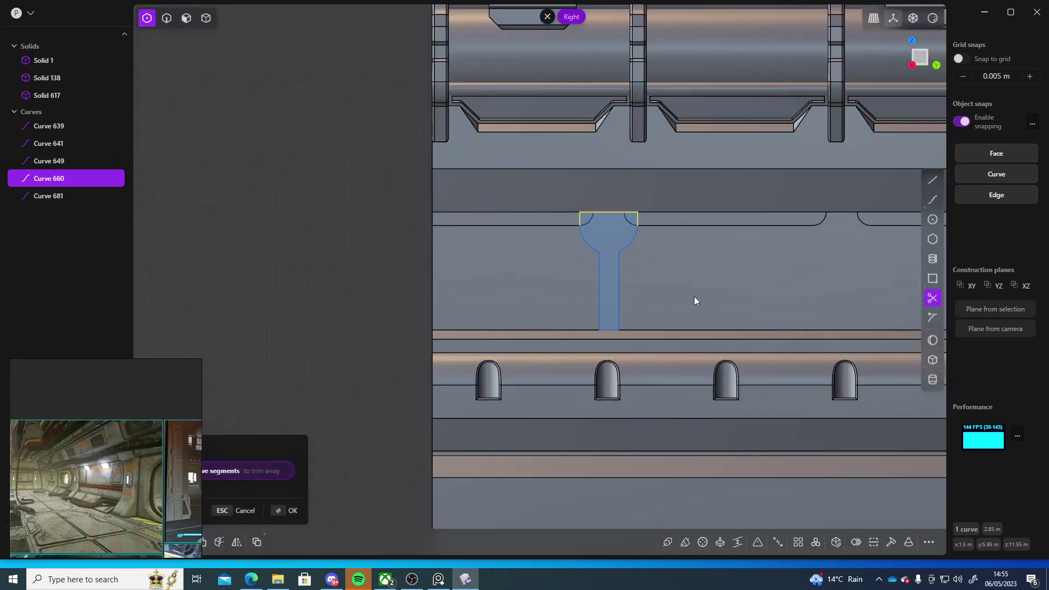
pyautogui.press('Escape')
pyautogui.moveTo(507, 279); pyautogui.dragTo(538, 239, button='middle')
pyautogui.scroll(5, 515, 256)
pyautogui.press('3')
pyautogui.click(550, 228)
pyautogui.press('e')
pyautogui.moveTo(501, 235); pyautogui.dragTo(488, 234)
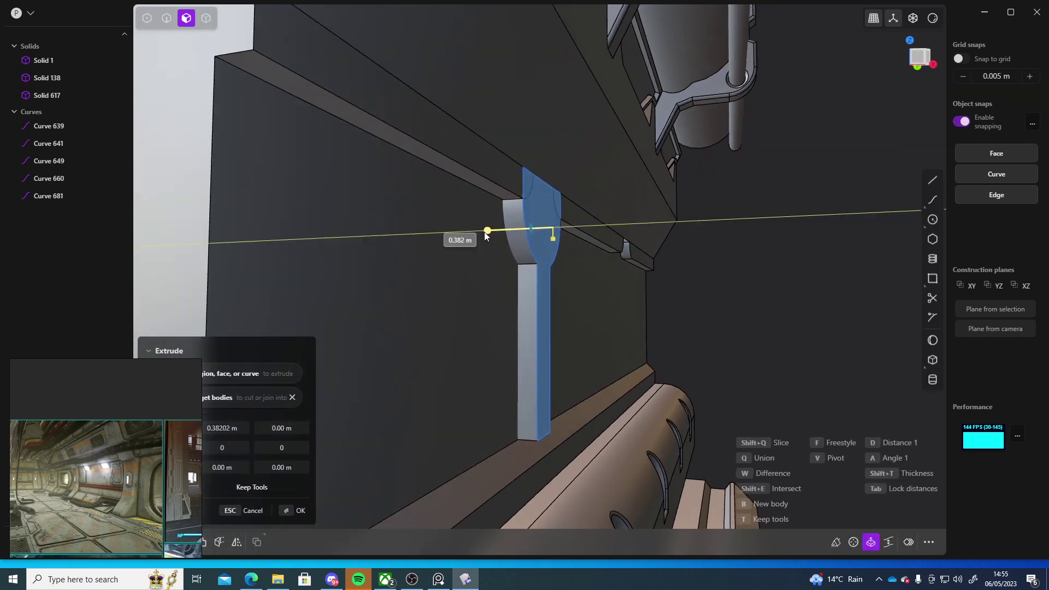
pyautogui.press('Escape')
# Step: Extrude the rounded head and stem region back into the middle panel as a separate solid
pyautogui.click(533, 216)
pyautogui.press('e')
pyautogui.moveTo(488, 220); pyautogui.dragTo(463, 222)
pyautogui.press('Return')
# Step: Delete all the leftover sketch curves used for the bracket profile
pyautogui.moveTo(765, 255); pyautogui.dragTo(670, 270, button='middle')
pyautogui.scroll(-5, 670, 270)
pyautogui.moveTo(582, 246); pyautogui.dragTo(453, 230, button='middle')
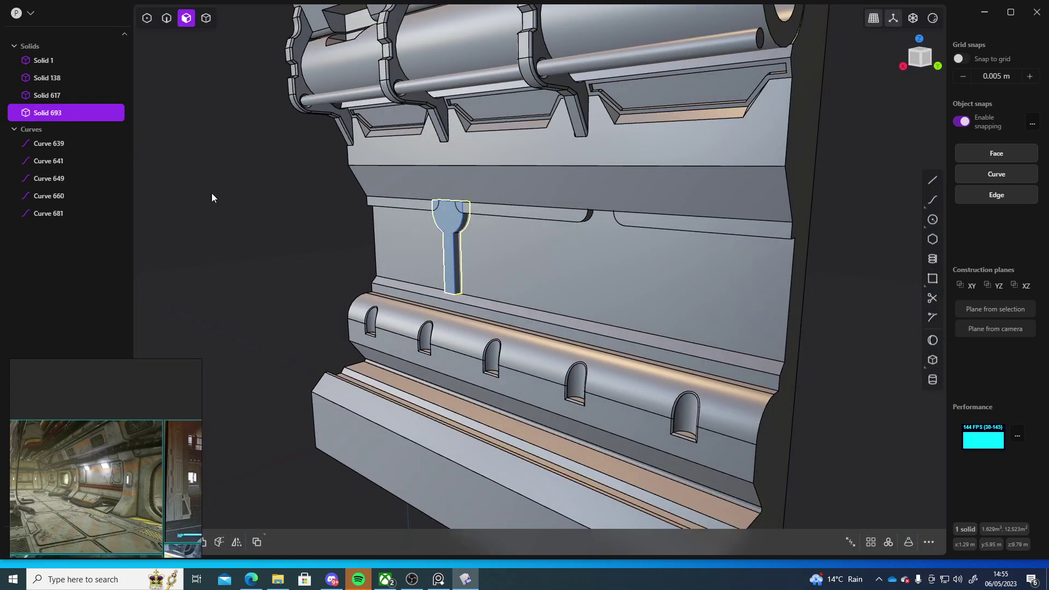
pyautogui.click(53, 145)
pyautogui.keyDown('shift'); pyautogui.click(87, 214); pyautogui.keyUp('shift')
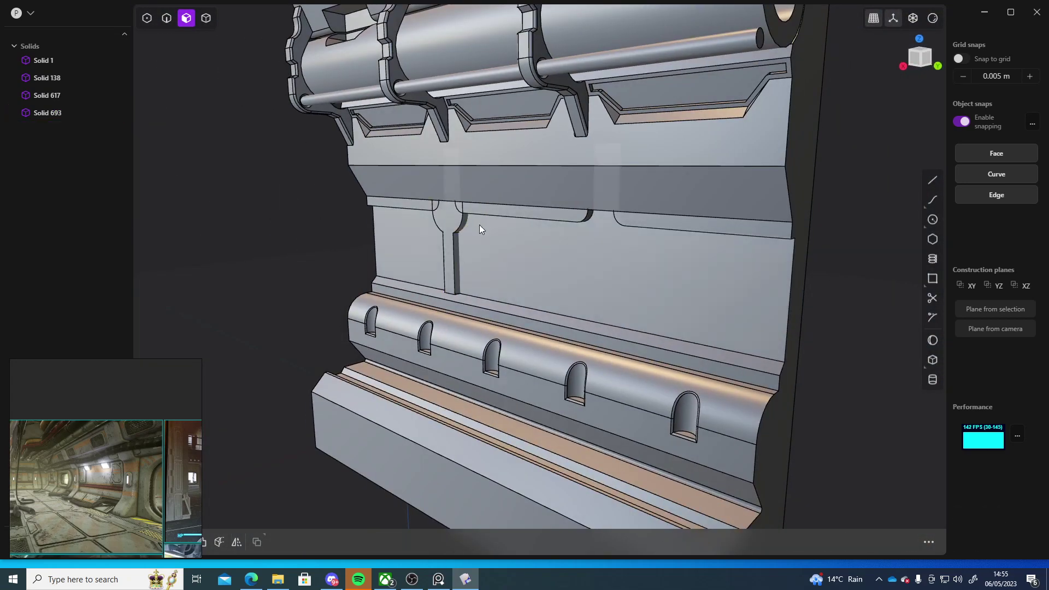
# Step: Duplicate the round-headed bracket solid and move the copy along Y to beneath the right-hand upper tab
pyautogui.press('4')
pyautogui.click(452, 221)
pyautogui.moveTo(452, 221); pyautogui.dragTo(559, 276, button='middle')
pyautogui.hotkey('ctrl', 'd')
pyautogui.moveTo(457, 255); pyautogui.dragTo(672, 266)
pyautogui.moveTo(694, 270); pyautogui.dragTo(711, 243, button='middle')
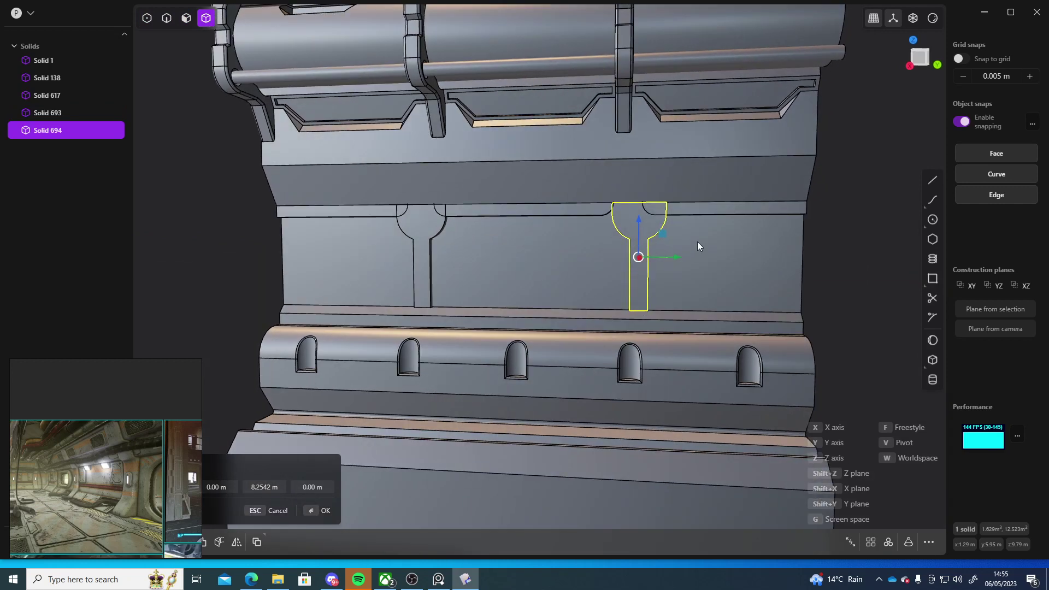
pyautogui.click(918, 59)
pyautogui.scroll(5, 683, 213)
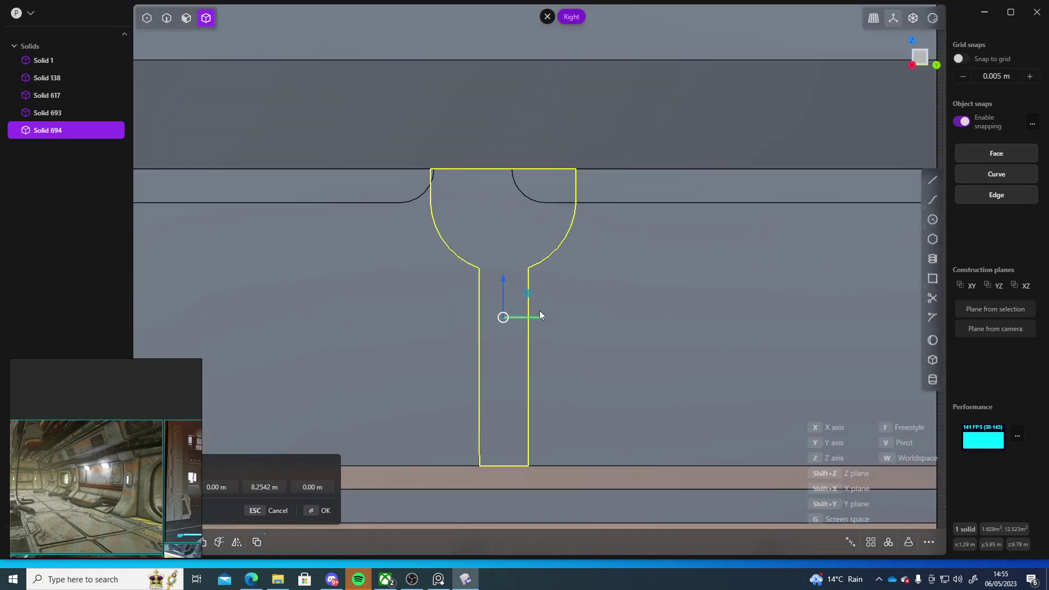
pyautogui.moveTo(539, 310); pyautogui.dragTo(506, 310)
pyautogui.rightClick(691, 325)
pyautogui.scroll(-5, 690, 328)
pyautogui.click(860, 292)
# Step: Nudge the copied bracket along Y so its head is centred over the two corner arcs
pyautogui.scroll(6, 645, 279)
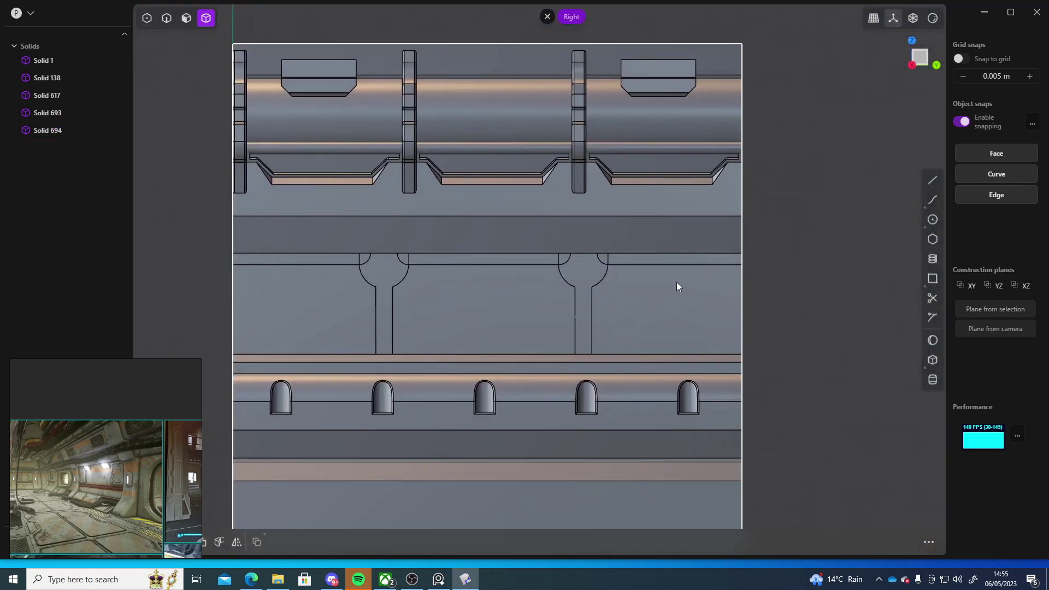
pyautogui.click(524, 300)
pyautogui.scroll(-4, 588, 385)
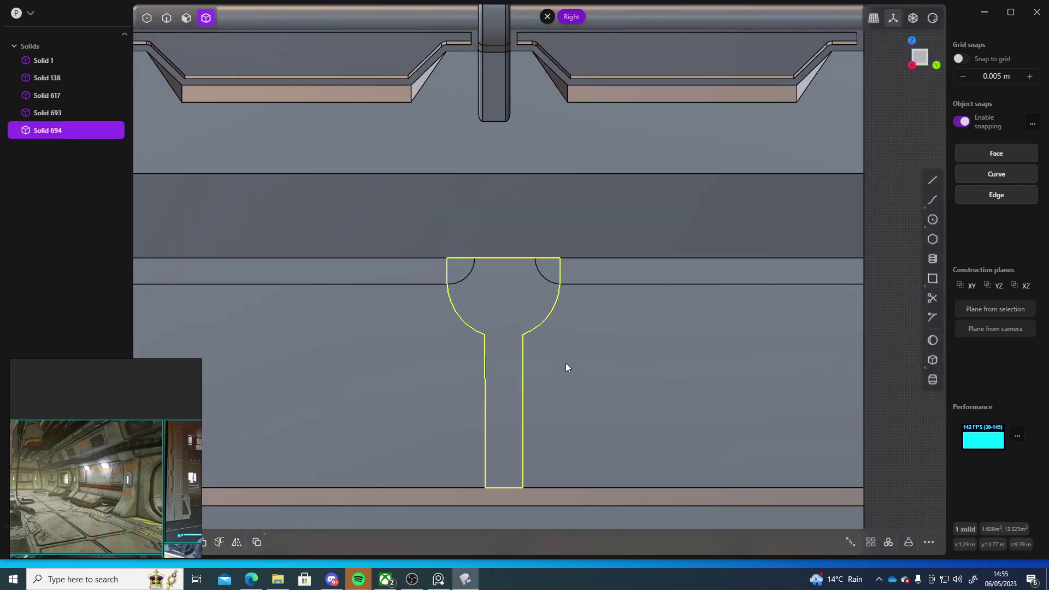
pyautogui.keyDown('shift'); pyautogui.moveTo(559, 348); pyautogui.dragTo(547, 309, button='middle'); pyautogui.keyUp('shift')
pyautogui.press('g')
pyautogui.moveTo(526, 324); pyautogui.dragTo(529, 327)
pyautogui.rightClick(528, 327)
pyautogui.click(881, 275)
pyautogui.scroll(-5, 874, 279)
# Step: Subtract both bracket solids from the main wall body with a Boolean, keeping the tool bodies
pyautogui.moveTo(608, 286); pyautogui.dragTo(545, 285, button='middle')
pyautogui.scroll(5, 570, 304)
pyautogui.click(334, 250)
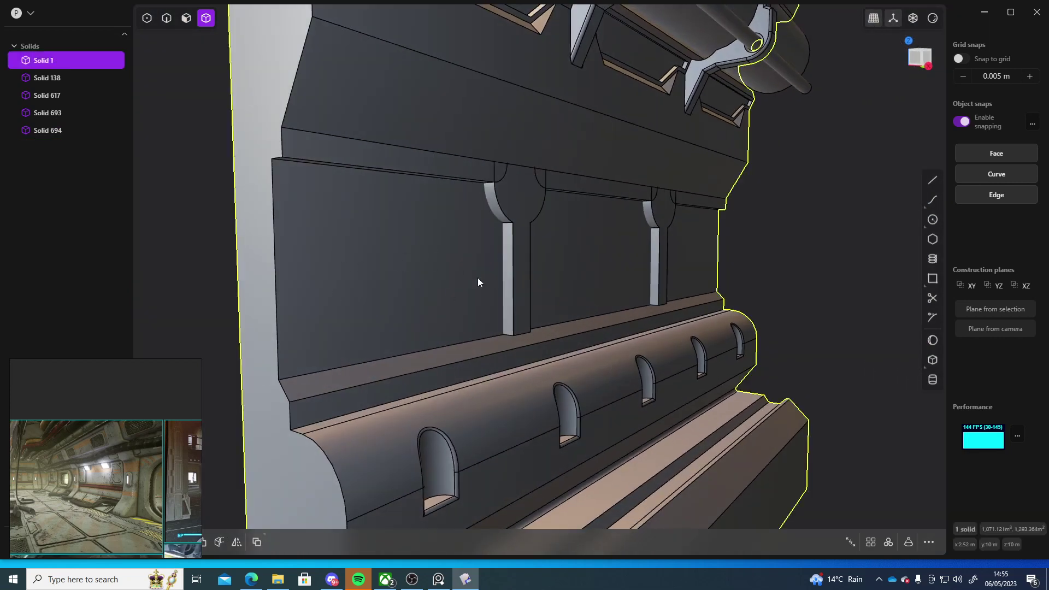
pyautogui.moveTo(480, 277); pyautogui.dragTo(519, 277, button='middle')
pyautogui.click(516, 273)
pyautogui.click(585, 262)
pyautogui.press('q')
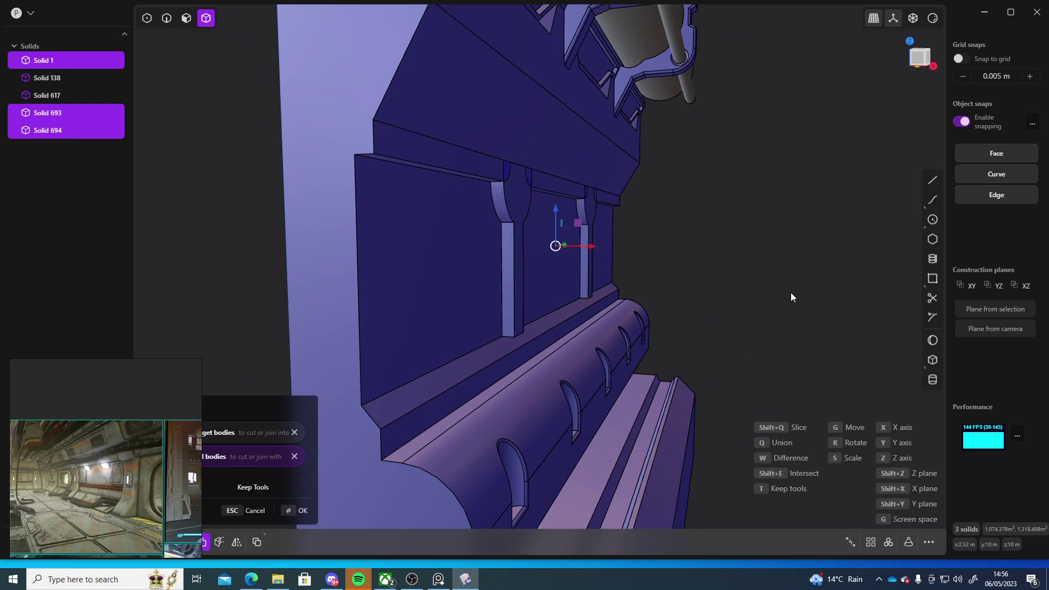
pyautogui.moveTo(792, 296)
pyautogui.mouseDown(button='middle')
pyautogui.moveTo(719, 279)
pyautogui.moveTo(781, 283)
pyautogui.mouseUp(button='middle')
pyautogui.press('Return')
pyautogui.scroll(3, 544, 253)
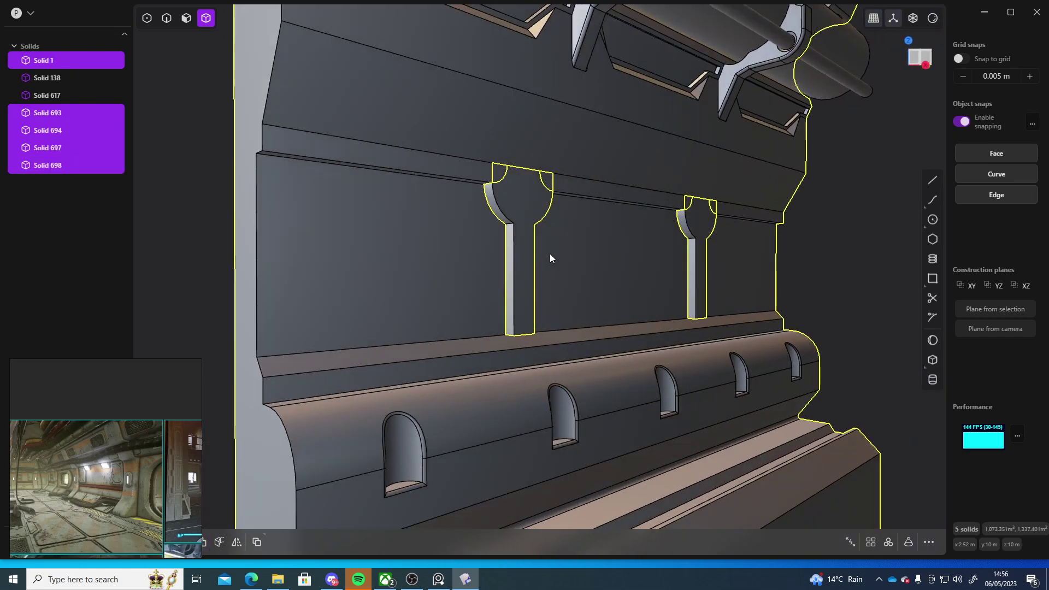
pyautogui.press('Escape')
# Step: Delete both bracket solids to leave bracket-shaped recesses in the middle panel
pyautogui.click(523, 242)
pyautogui.press('Delete')
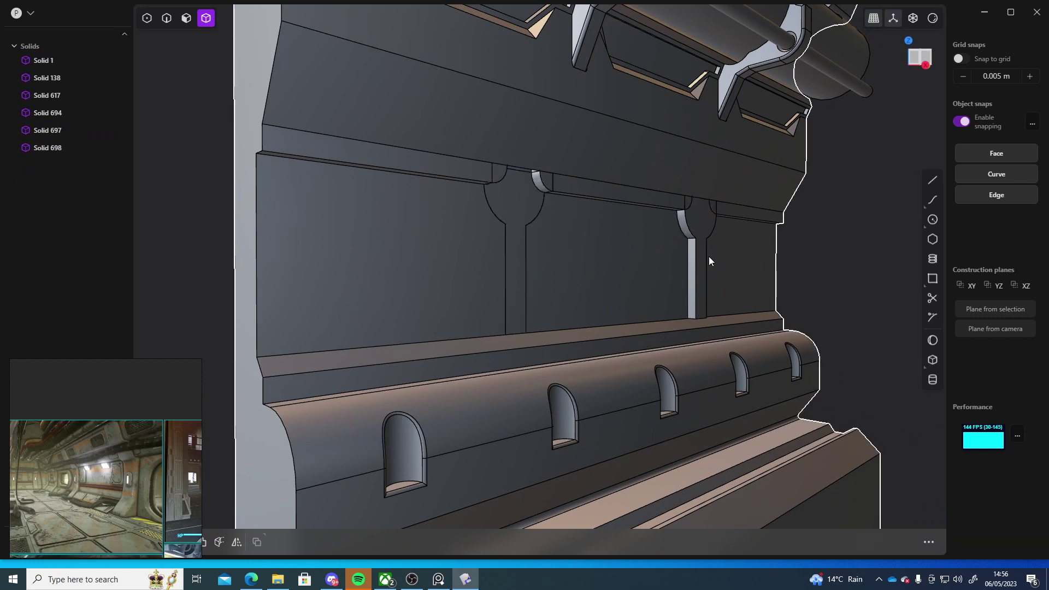
pyautogui.click(705, 261)
pyautogui.press('Delete')
# Step: Push the back faces of both bracket recesses deeper into the wall together
pyautogui.scroll(3, 707, 270)
pyautogui.moveTo(708, 269); pyautogui.dragTo(611, 295, button='middle')
pyautogui.press('3')
pyautogui.click(419, 223)
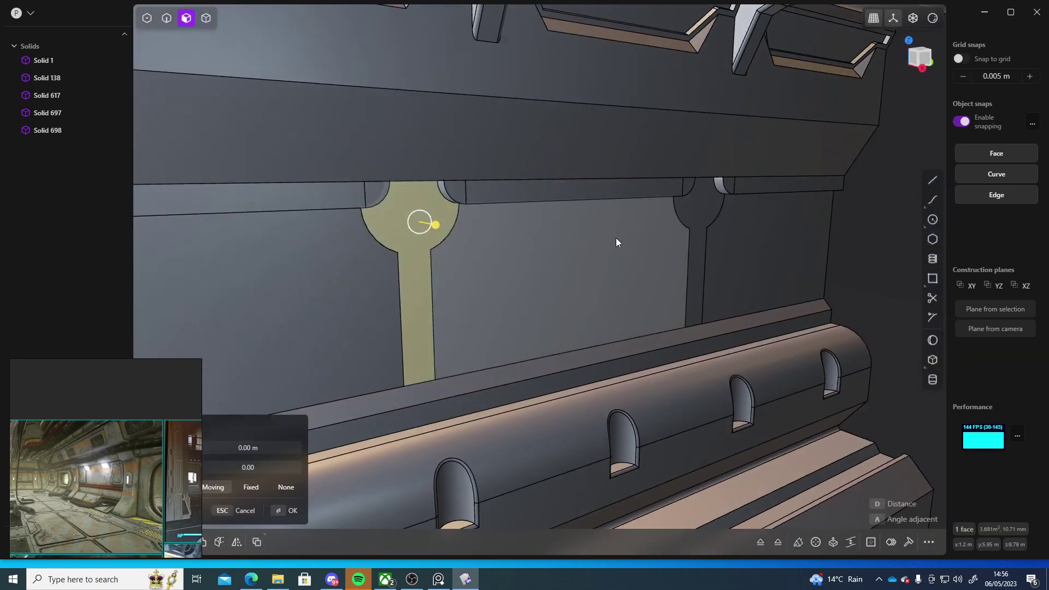
pyautogui.keyDown('shift'); pyautogui.click(697, 221); pyautogui.keyUp('shift')
pyautogui.moveTo(699, 224); pyautogui.dragTo(686, 206, button='middle')
pyautogui.moveTo(650, 204); pyautogui.dragTo(663, 235)
pyautogui.moveTo(663, 235); pyautogui.dragTo(726, 296, button='middle')
pyautogui.moveTo(726, 295)
pyautogui.mouseDown()
pyautogui.moveTo(698, 298)
pyautogui.moveTo(711, 293)
pyautogui.mouseUp()
pyautogui.moveTo(717, 294); pyautogui.dragTo(646, 151, button='middle')
pyautogui.scroll(-8, 647, 268)
pyautogui.scroll(8, 616, 281)
pyautogui.moveTo(647, 156); pyautogui.dragTo(627, 143)
pyautogui.press('Return')
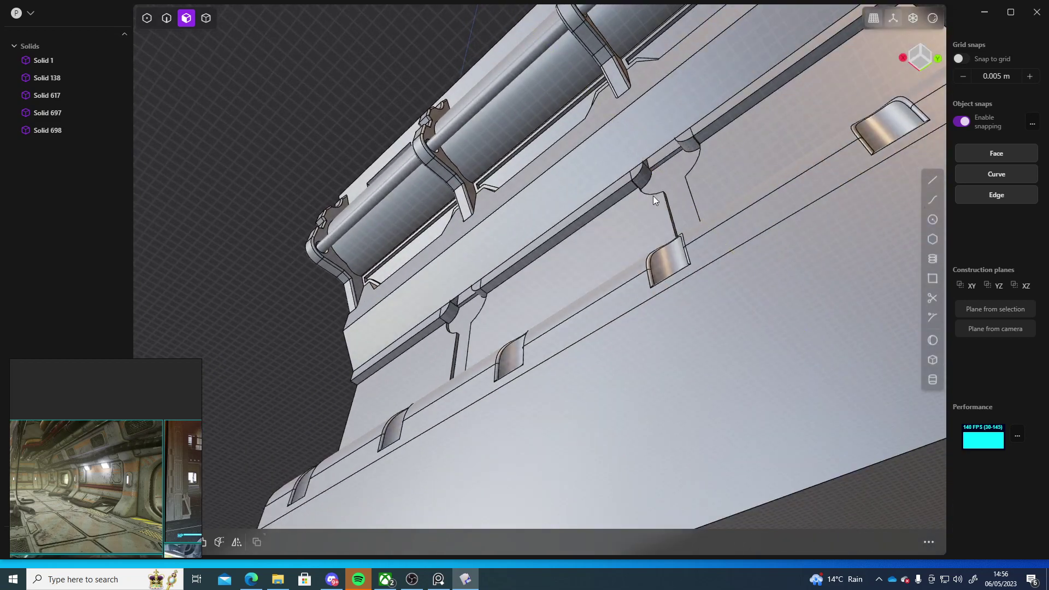
# Step: Try to offset the upper end faces of both bracket recesses by about -0.24 m, and undo it
pyautogui.moveTo(648, 202); pyautogui.dragTo(693, 231, button='middle')
pyautogui.click(675, 241)
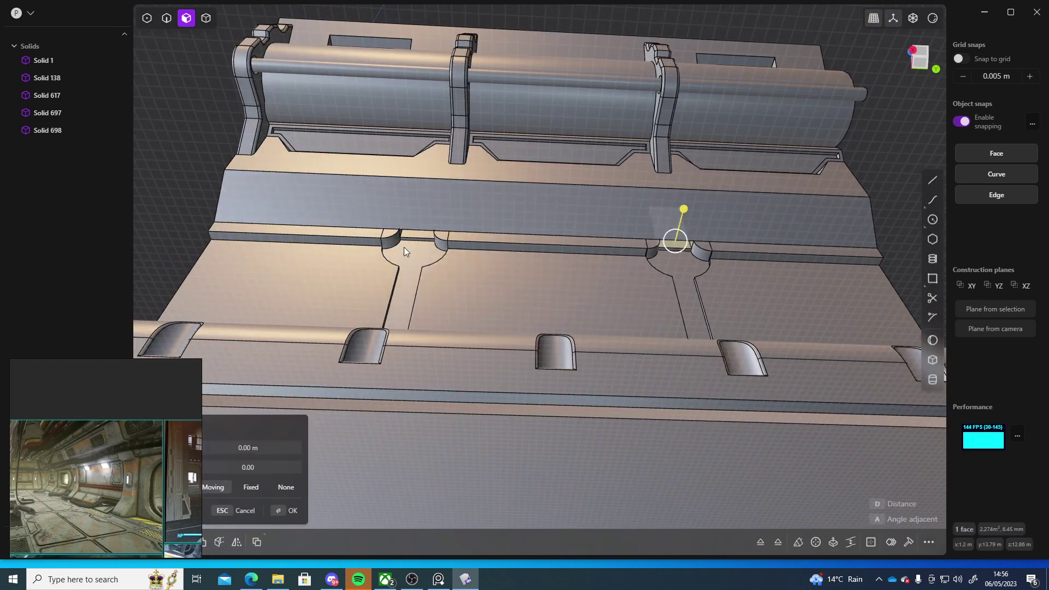
pyautogui.keyDown('shift'); pyautogui.click(429, 232); pyautogui.keyUp('shift')
pyautogui.moveTo(418, 199); pyautogui.dragTo(418, 207)
pyautogui.moveTo(422, 214); pyautogui.dragTo(470, 261, button='middle')
pyautogui.scroll(-5, 520, 334)
pyautogui.moveTo(470, 261); pyautogui.dragTo(442, 258, button='middle')
pyautogui.scroll(6, 480, 315)
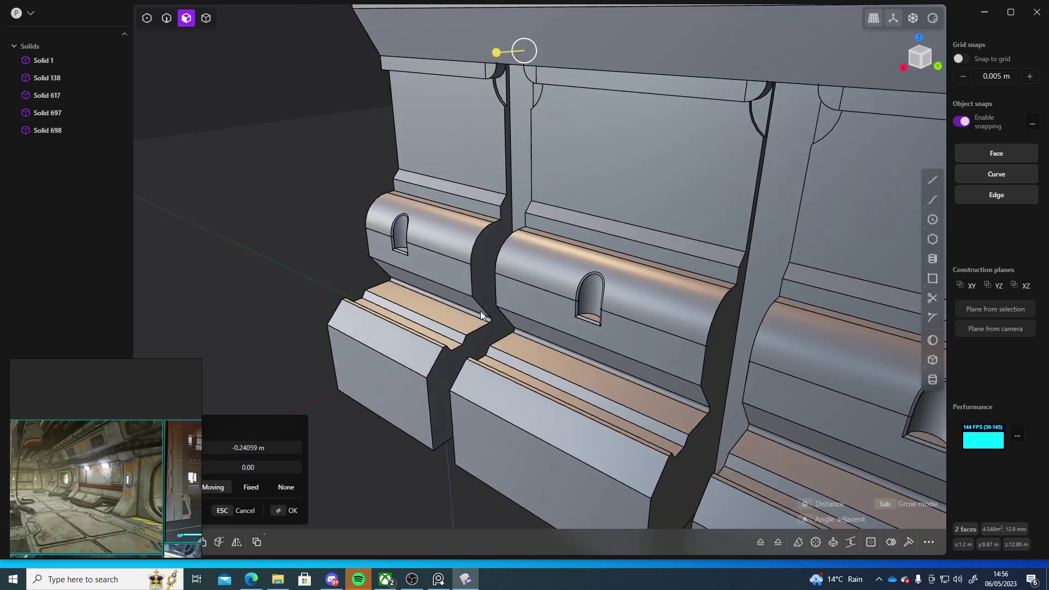
pyautogui.hotkey('ctrl', 'z')
# Step: Offset the outlines of both recess back faces inward by about 0.19 m
pyautogui.moveTo(438, 256); pyautogui.dragTo(398, 284, button='middle')
pyautogui.moveTo(443, 238); pyautogui.dragTo(548, 272, button='middle')
pyautogui.click(398, 251)
pyautogui.moveTo(398, 251); pyautogui.dragTo(658, 320, button='middle')
pyautogui.click(717, 364)
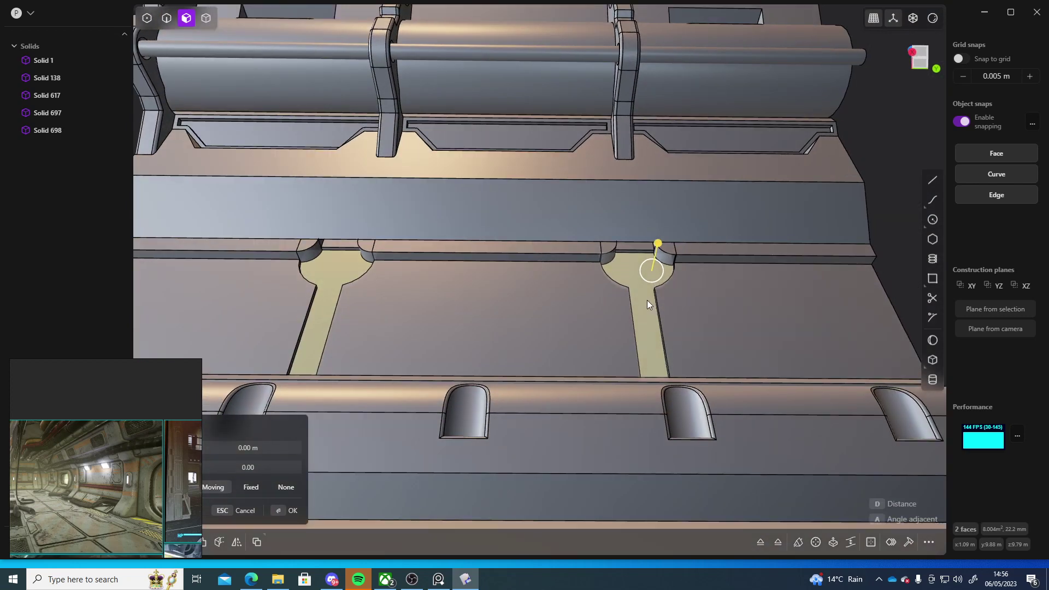
pyautogui.press('o')
pyautogui.press('d')
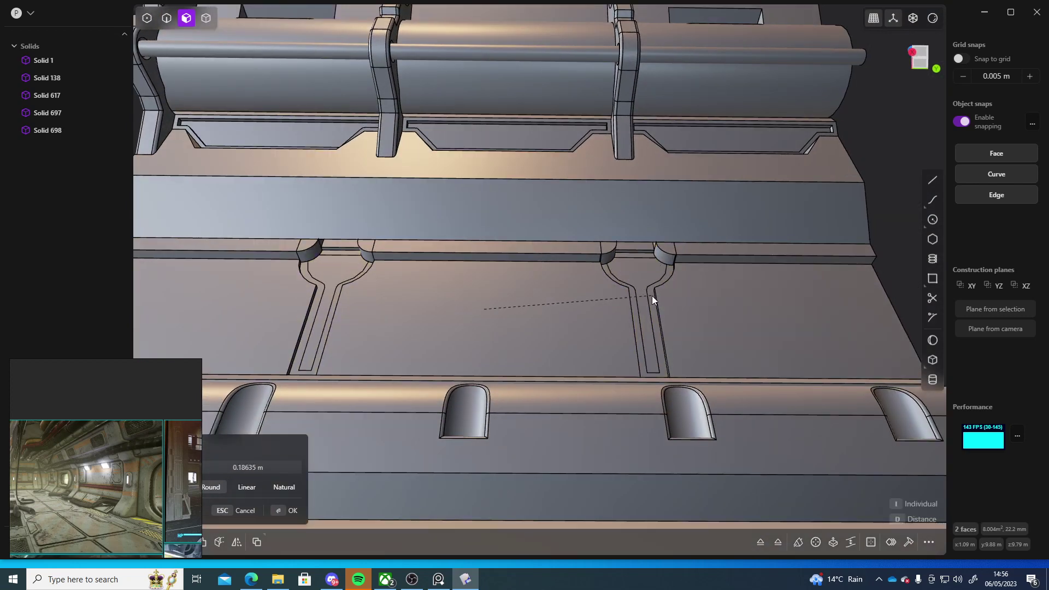
pyautogui.press('Return')
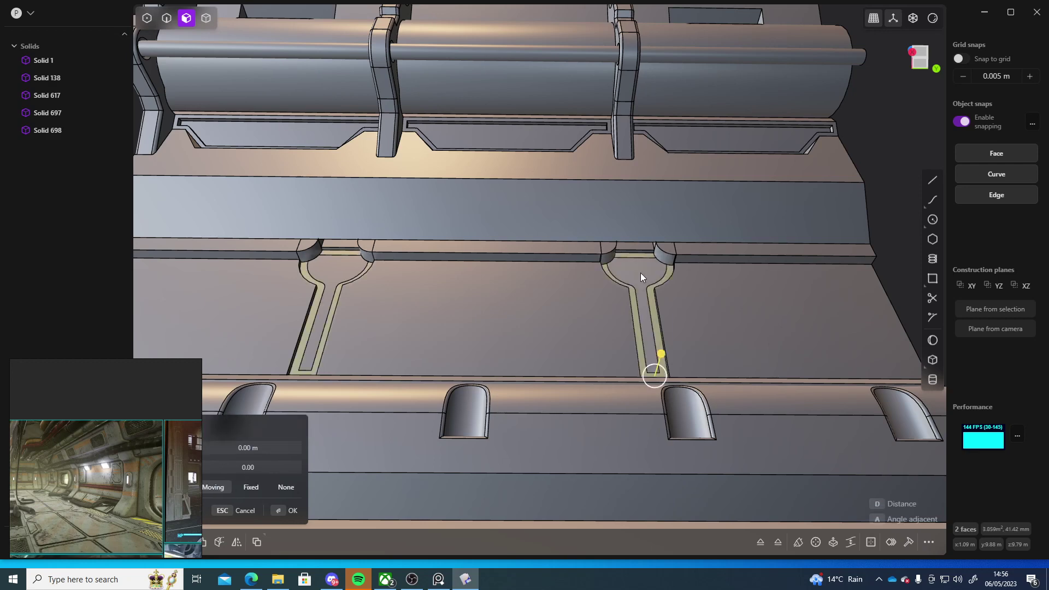
# Step: Push the inner bracket-shaped faces of both recesses further into the wall
pyautogui.click(640, 273)
pyautogui.moveTo(695, 383); pyautogui.dragTo(545, 316, button='middle')
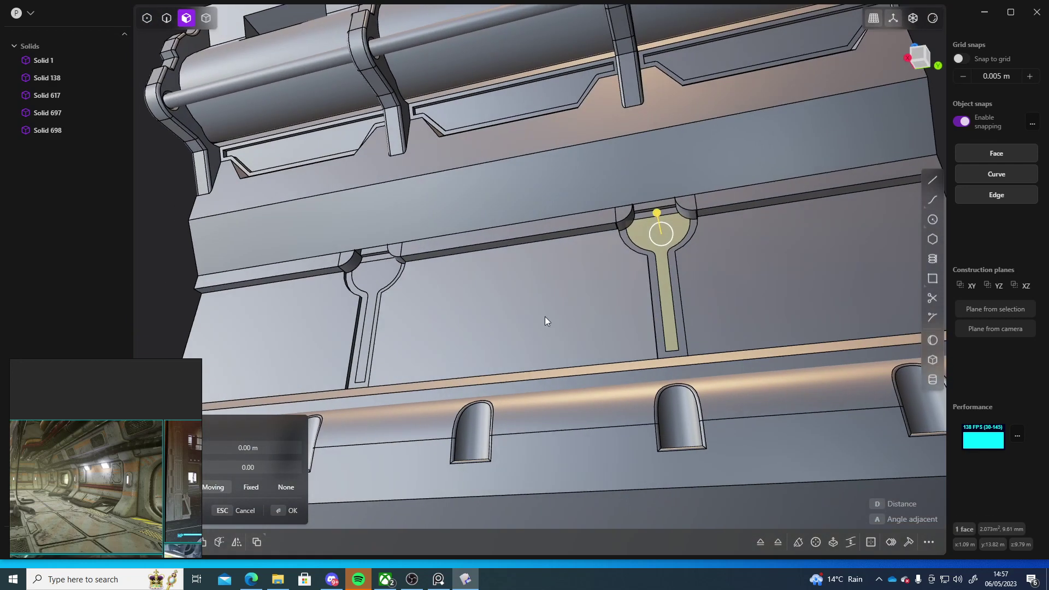
pyautogui.keyDown('shift'); pyautogui.click(372, 275); pyautogui.keyUp('shift')
pyautogui.moveTo(352, 255); pyautogui.dragTo(357, 258)
pyautogui.press('Return')
pyautogui.moveTo(377, 341); pyautogui.dragTo(496, 358, button='middle')
pyautogui.click(783, 299)
# Step: Draw a circle of about 0.47 m radius centred in the rounded head of the left bracket recess
pyautogui.scroll(-5, 783, 299)
pyautogui.moveTo(783, 299); pyautogui.dragTo(575, 351, button='middle')
pyautogui.scroll(-8, 789, 307)
pyautogui.scroll(6, 539, 273)
pyautogui.scroll(6, 508, 306)
pyautogui.scroll(-5, 535, 311)
pyautogui.scroll(6, 575, 352)
pyautogui.click(913, 66)
pyautogui.scroll(-3, 646, 285)
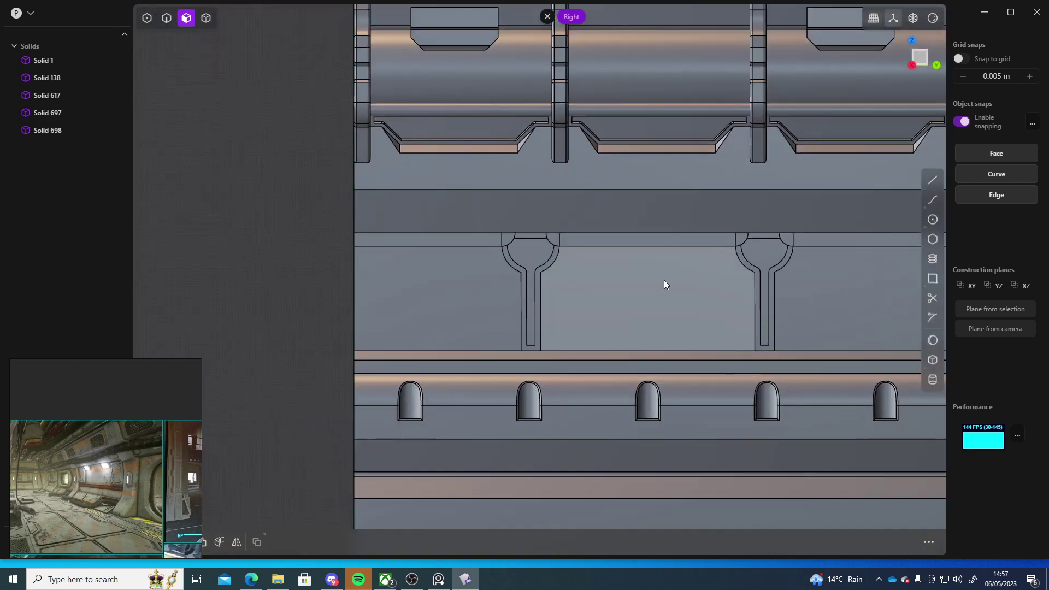
pyautogui.scroll(6, 522, 249)
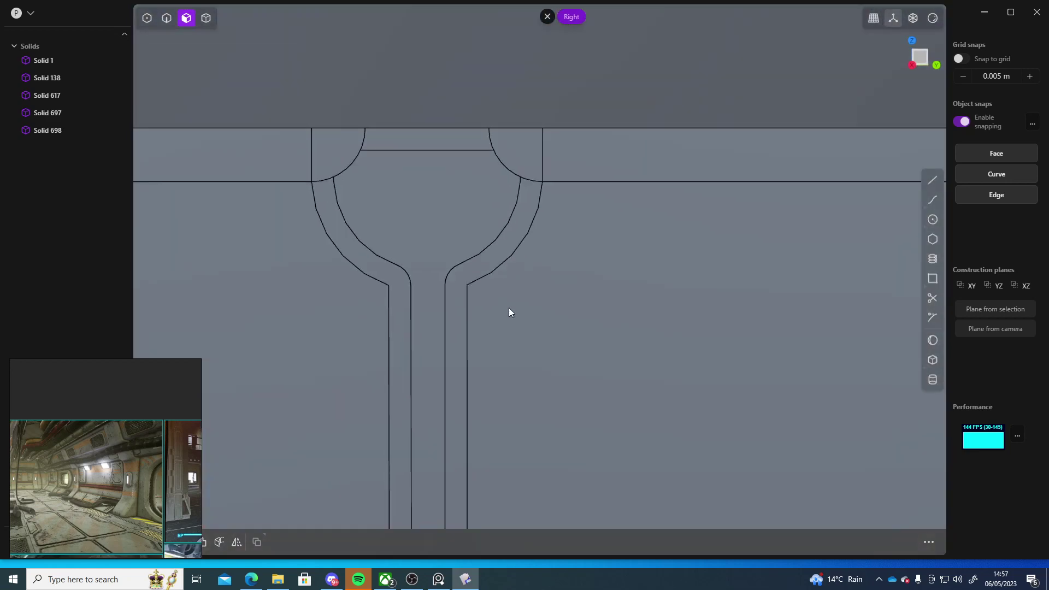
pyautogui.keyDown('shift'); pyautogui.moveTo(509, 312); pyautogui.dragTo(526, 349, button='middle'); pyautogui.keyUp('shift')
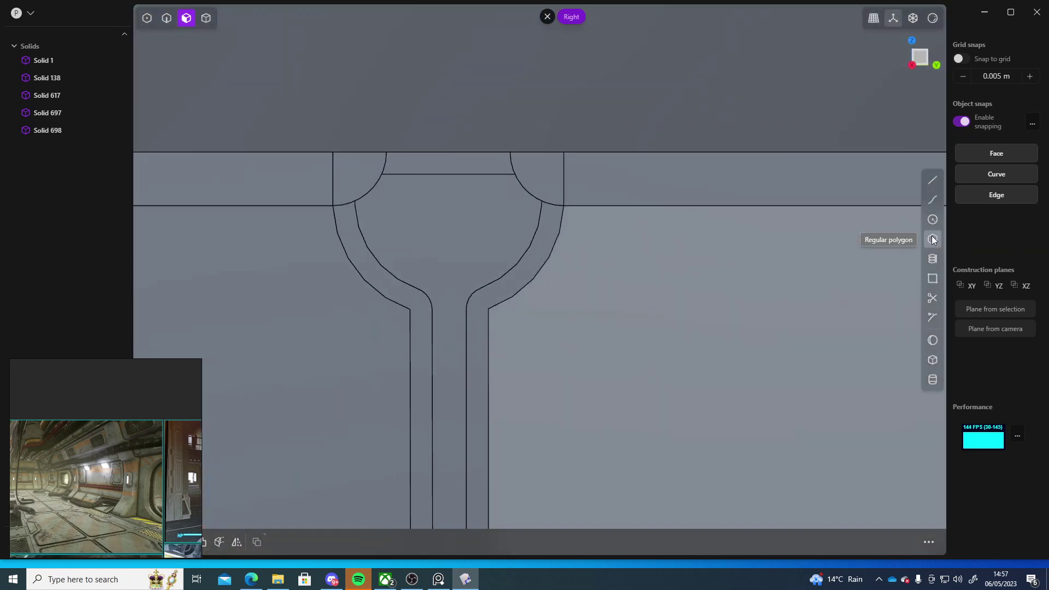
pyautogui.click(932, 219)
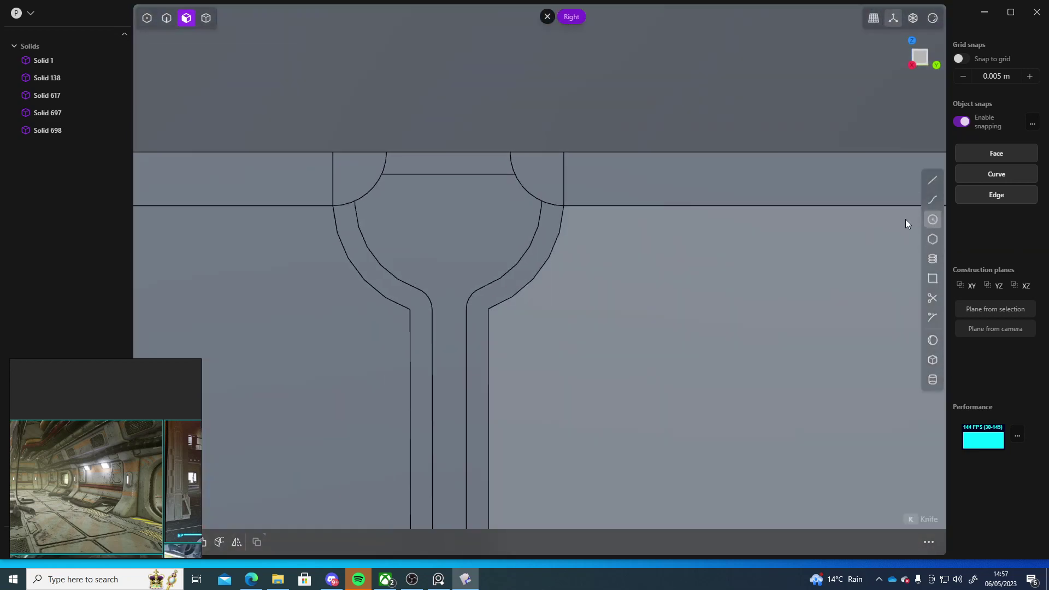
pyautogui.click(448, 202)
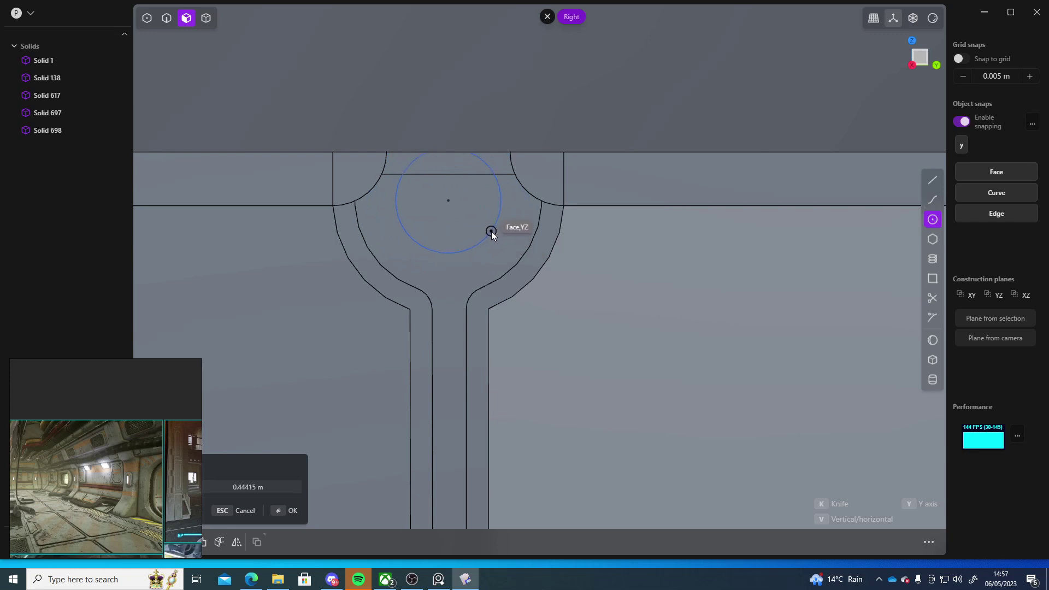
pyautogui.click(494, 233)
# Step: Extrude the circular region back into the left recess as a separate cylinder
pyautogui.moveTo(486, 226); pyautogui.dragTo(667, 250, button='middle')
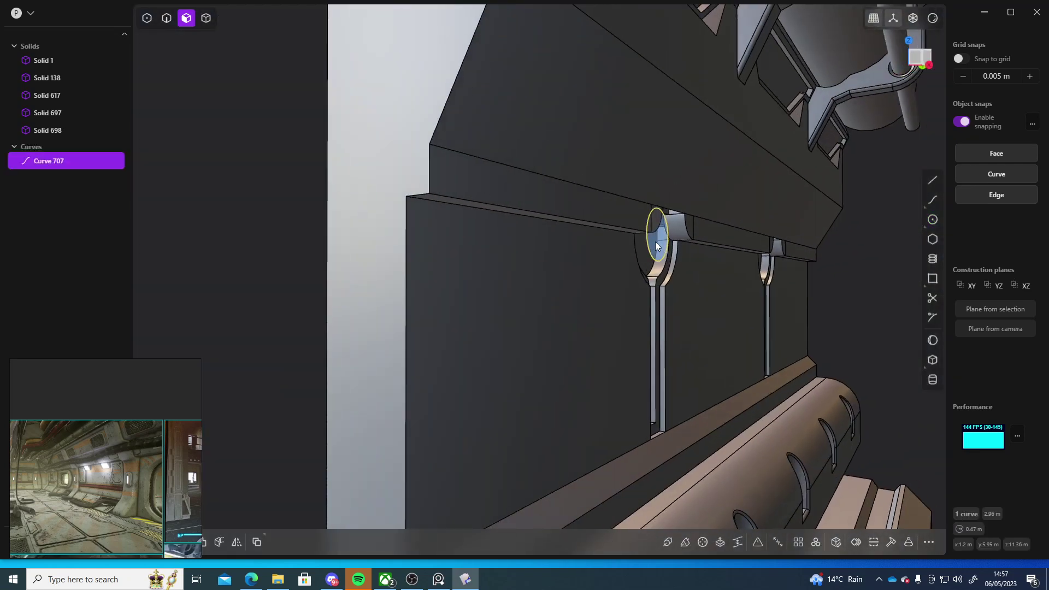
pyautogui.click(657, 240)
pyautogui.press('x')
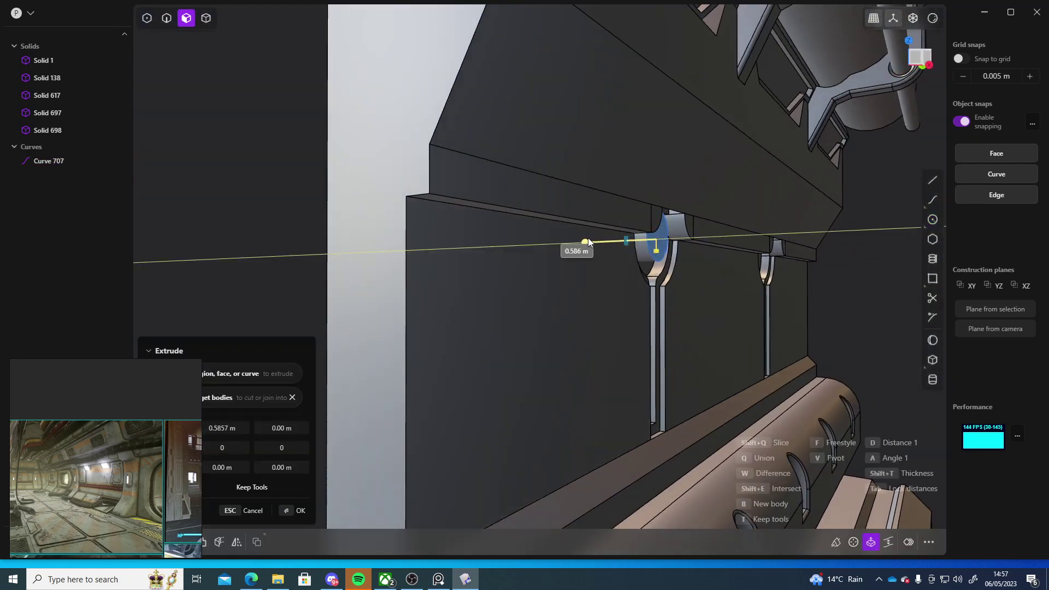
pyautogui.moveTo(588, 239); pyautogui.dragTo(626, 274, button='middle')
pyautogui.press('Return')
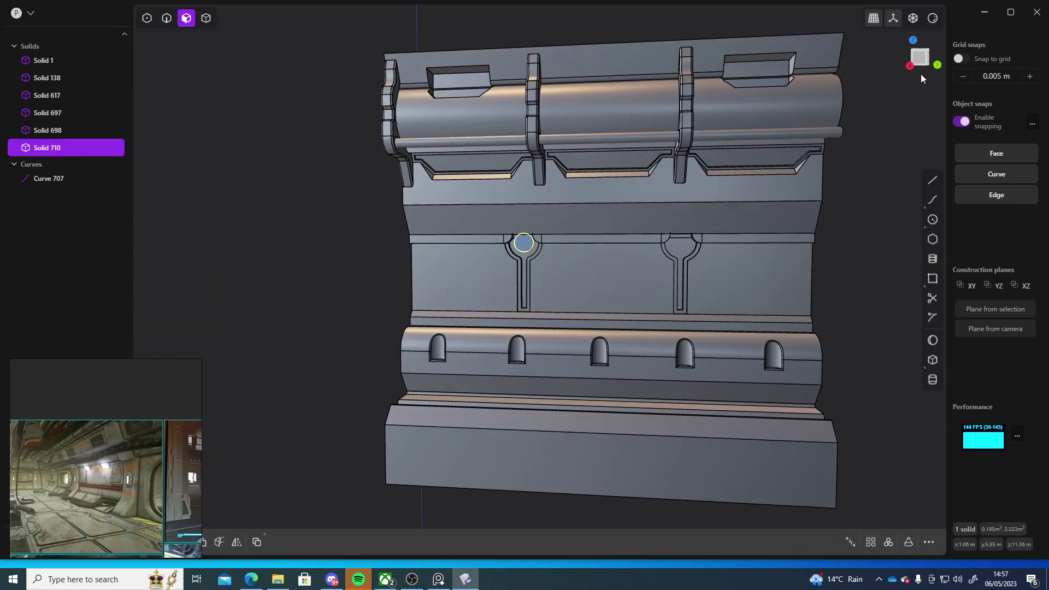
# Step: Duplicate the cylinder and move the copy 7.88 m along Y into the head of the right bracket recess
pyautogui.click(920, 59)
pyautogui.keyDown('shift'); pyautogui.moveTo(778, 219); pyautogui.dragTo(611, 222, button='middle'); pyautogui.keyUp('shift')
pyautogui.hotkey('shift', 'd')
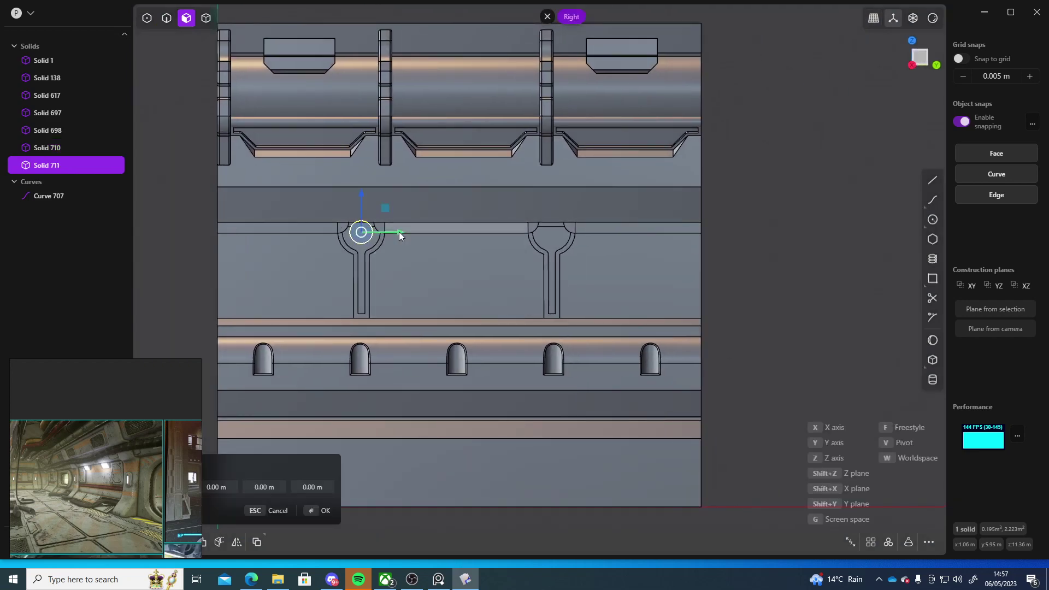
pyautogui.moveTo(399, 231); pyautogui.dragTo(587, 244)
pyautogui.scroll(4, 588, 244)
pyautogui.scroll(4, 644, 240)
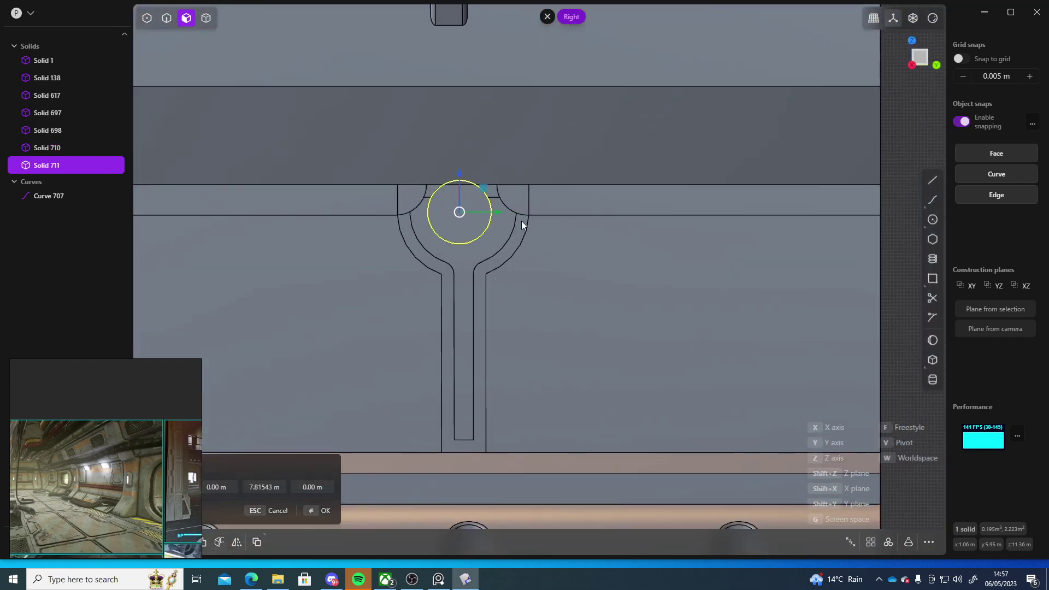
pyautogui.moveTo(498, 221); pyautogui.dragTo(512, 221)
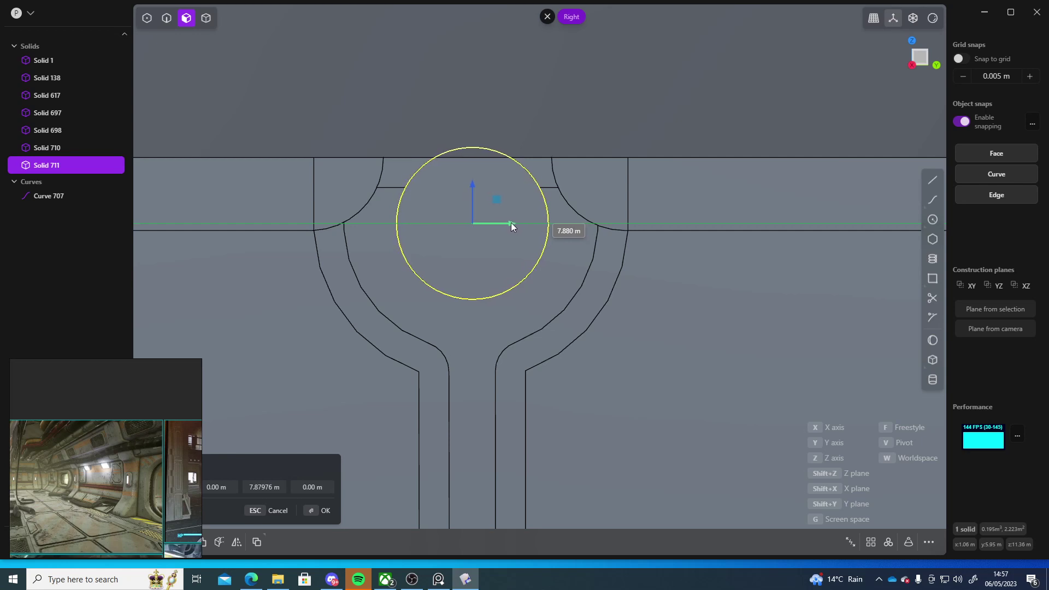
pyautogui.moveTo(512, 221); pyautogui.dragTo(510, 222)
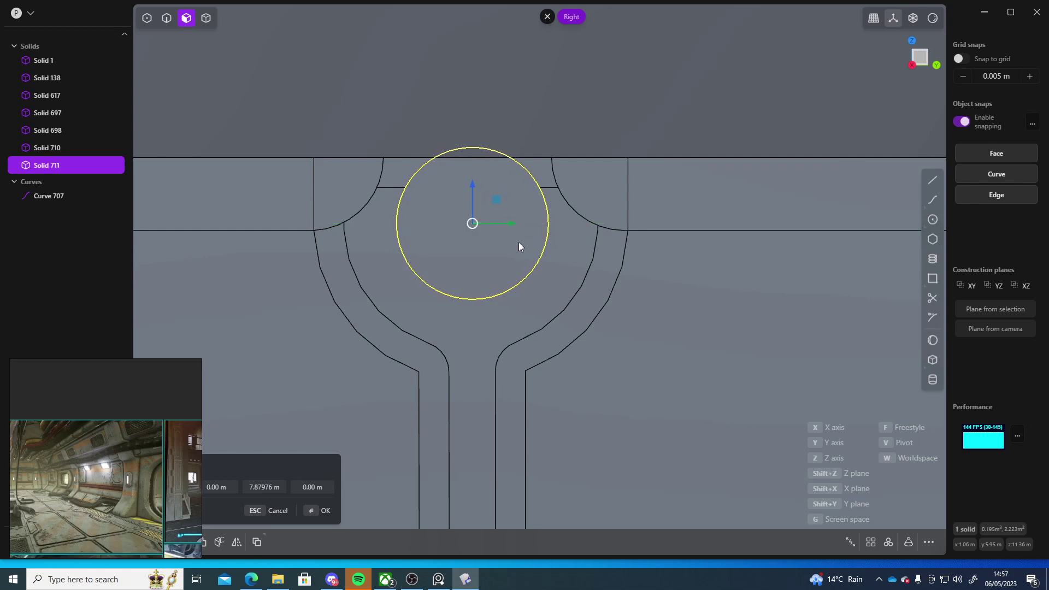
pyautogui.press('Return')
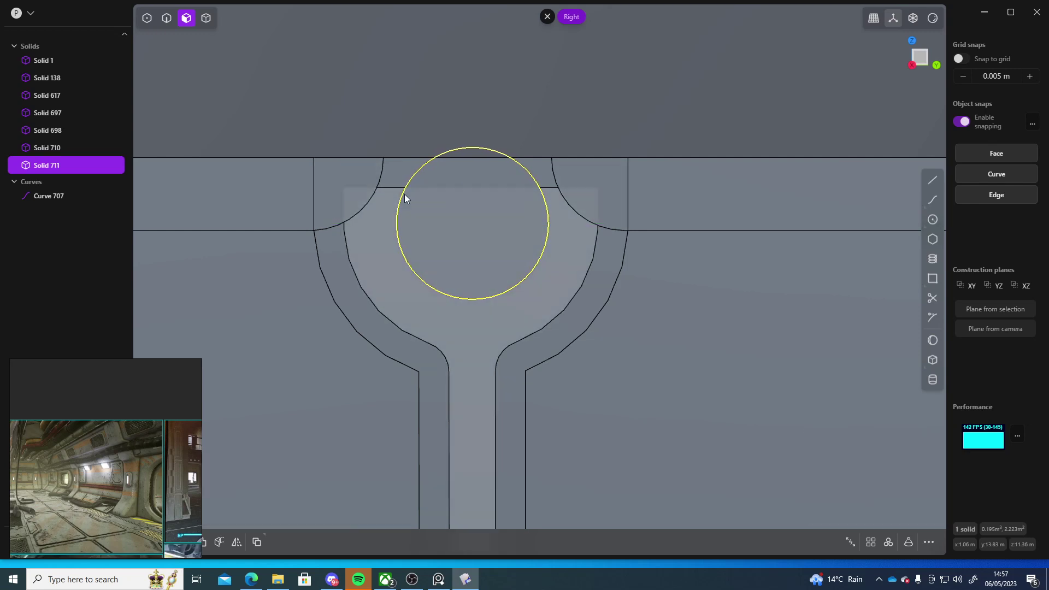
# Step: Delete the leftover circle curve used for the cylinder
pyautogui.scroll(-6, 555, 361)
pyautogui.click(740, 352)
pyautogui.moveTo(741, 354); pyautogui.dragTo(759, 268, button='middle')
pyautogui.scroll(5, 732, 349)
pyautogui.scroll(4, 480, 254)
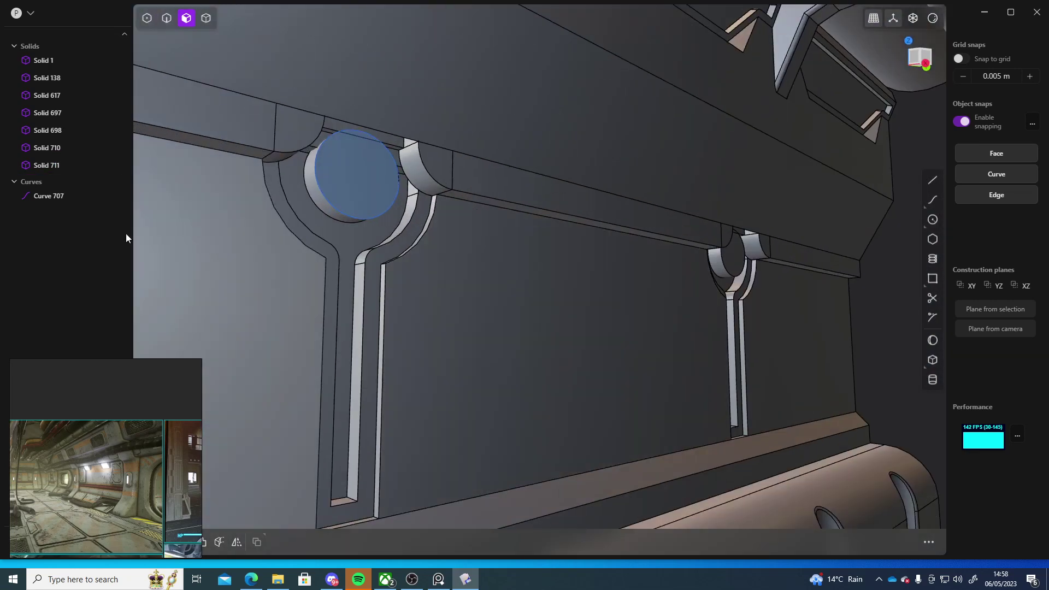
pyautogui.click(65, 196)
pyautogui.press('Delete')
# Step: Pull the front faces of both cylinders outward so they project well beyond the wall panel
pyautogui.moveTo(696, 262); pyautogui.dragTo(497, 223, button='middle')
pyautogui.click(496, 220)
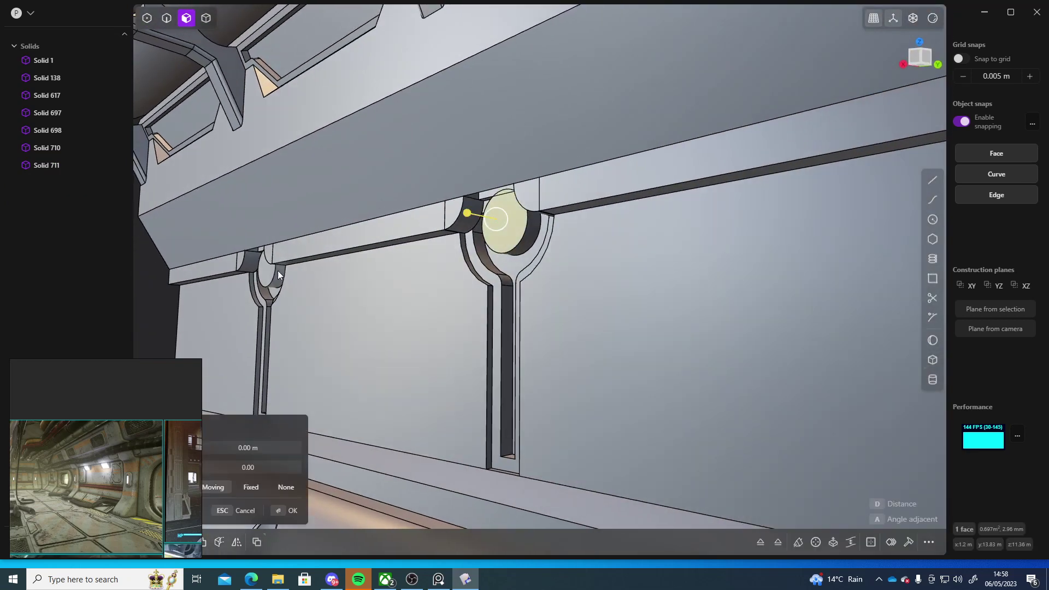
pyautogui.keyDown('shift'); pyautogui.click(265, 264); pyautogui.keyUp('shift')
pyautogui.moveTo(395, 297); pyautogui.dragTo(355, 309, button='middle')
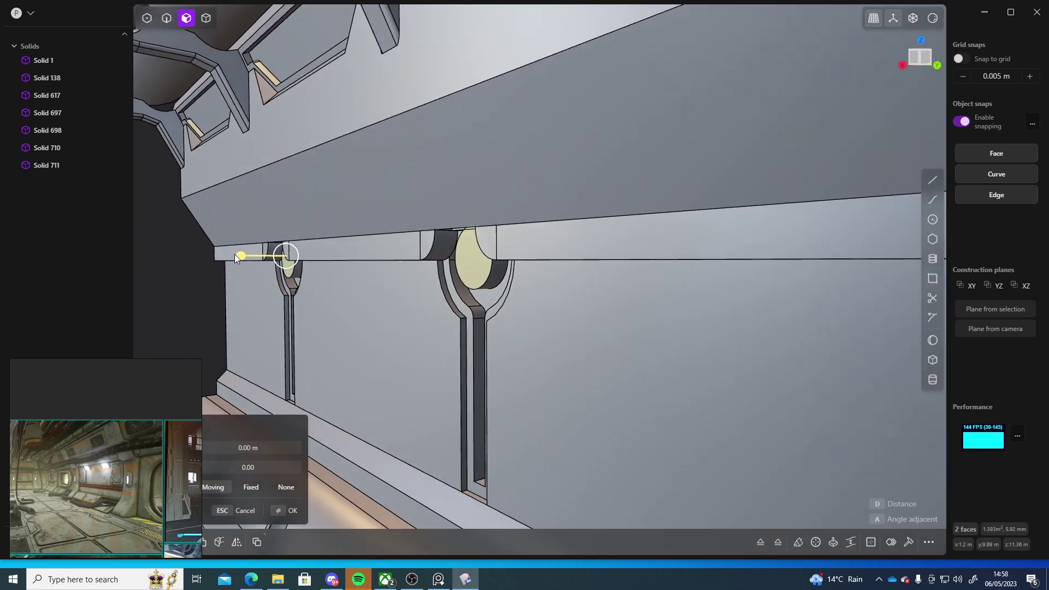
pyautogui.moveTo(234, 254); pyautogui.dragTo(188, 262)
pyautogui.moveTo(188, 262); pyautogui.dragTo(716, 307, button='middle')
# Step: Subtract both cylinders from the main wall body with a Boolean, keeping the tool bodies
pyautogui.press('4')
pyautogui.click(690, 300)
pyautogui.moveTo(634, 316); pyautogui.dragTo(427, 323, button='middle')
pyautogui.click(425, 323)
pyautogui.keyDown('shift'); pyautogui.click(579, 307); pyautogui.keyUp('shift')
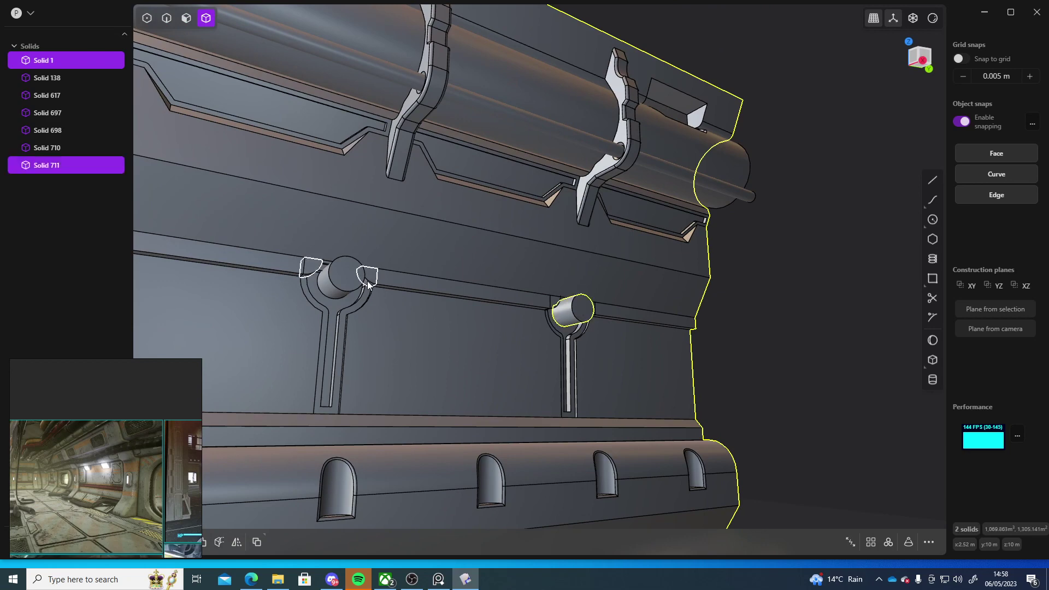
pyautogui.keyDown('shift'); pyautogui.click(353, 279); pyautogui.keyUp('shift')
pyautogui.moveTo(784, 304); pyautogui.dragTo(750, 321, button='middle')
pyautogui.press('q')
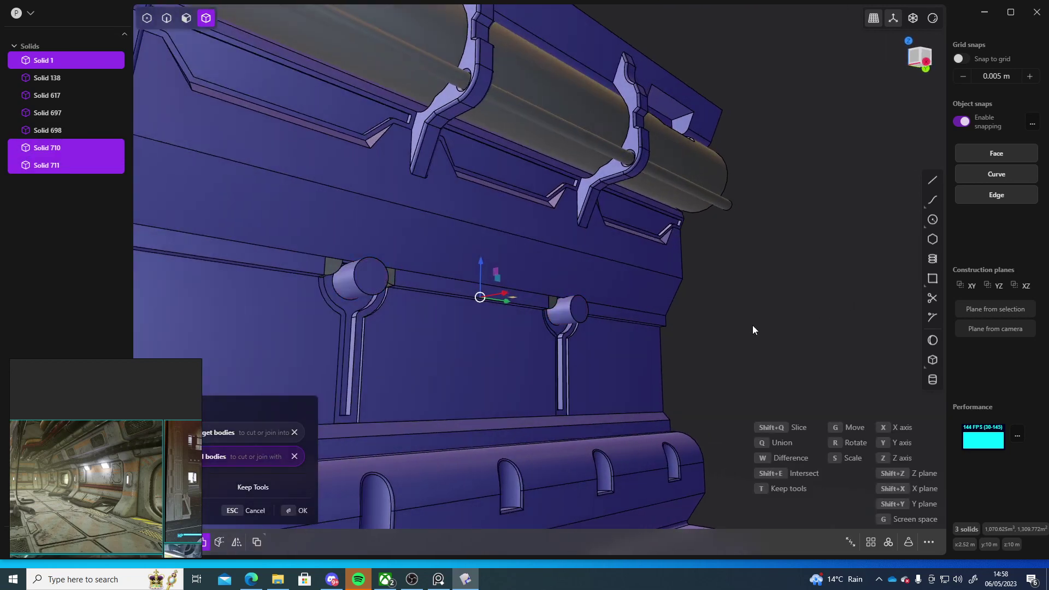
pyautogui.press('Return')
# Step: Try deleting the two cylinders left by the Boolean, and undo both deletions
pyautogui.moveTo(742, 342); pyautogui.dragTo(488, 261, button='middle')
pyautogui.press('Escape')
pyautogui.click(425, 262)
pyautogui.press('Delete')
pyautogui.click(624, 271)
pyautogui.press('Delete')
pyautogui.hotkey('ctrl', 'z')
pyautogui.hotkey('ctrl', 'z')
pyautogui.press('Escape')
pyautogui.click(662, 317)
pyautogui.moveTo(661, 320)
pyautogui.mouseDown(button='middle')
pyautogui.moveTo(632, 317)
pyautogui.moveTo(677, 316)
pyautogui.mouseUp(button='middle')
pyautogui.click(389, 232)
pyautogui.click(637, 240)
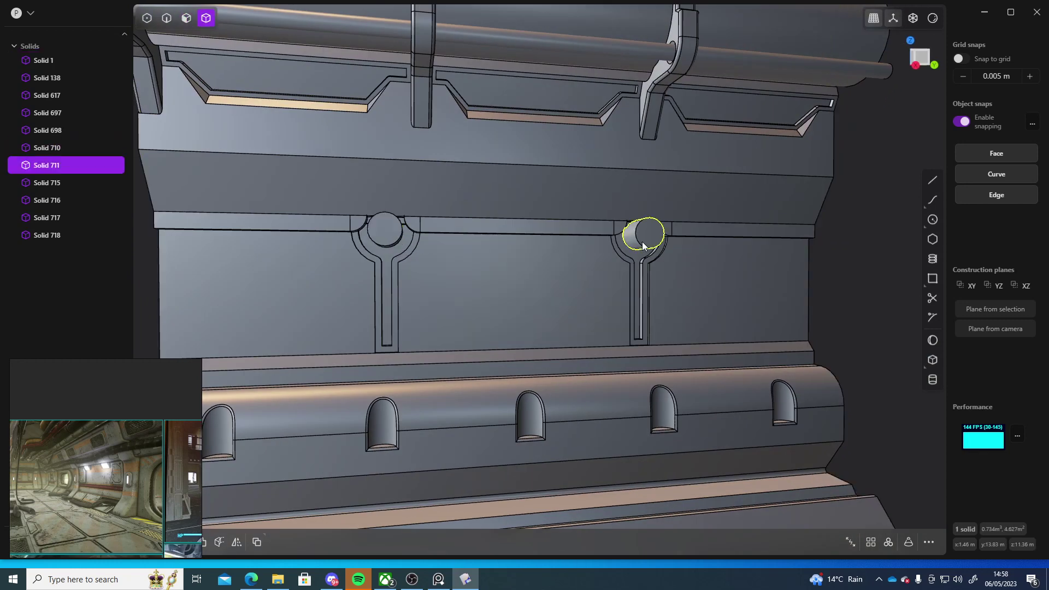
pyautogui.press('g')
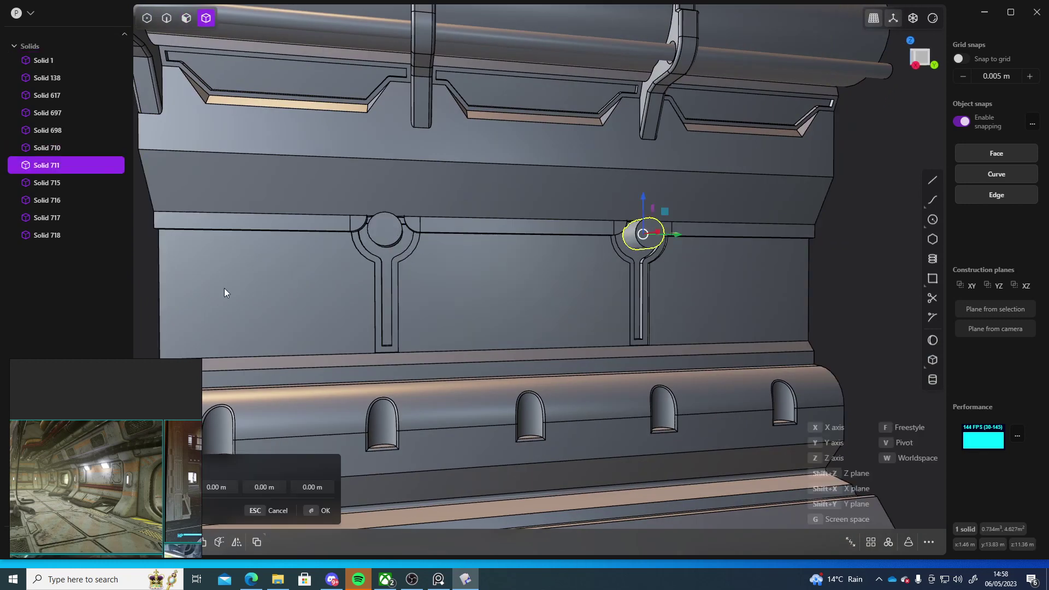
pyautogui.press('Escape')
pyautogui.keyDown('shift'); pyautogui.click(384, 230); pyautogui.keyUp('shift')
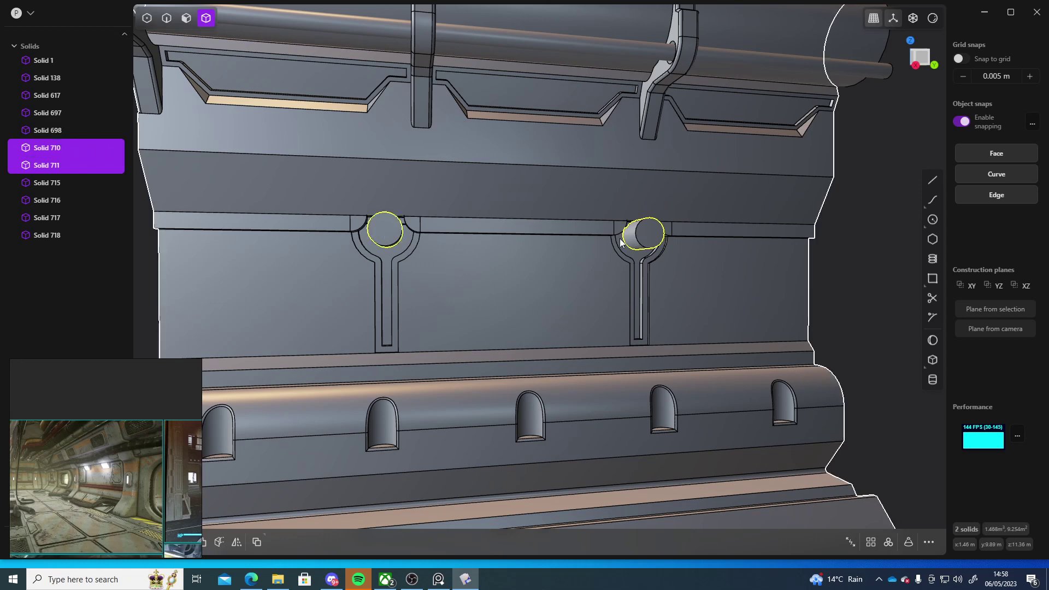
pyautogui.press('g')
pyautogui.moveTo(519, 192); pyautogui.dragTo(519, 198)
pyautogui.moveTo(571, 251); pyautogui.dragTo(542, 257, button='middle')
pyautogui.press('Escape')
# Step: Undo the recent Boolean subtraction of the cylinders from the main wall body
pyautogui.hotkey('ctrl', 'z')
pyautogui.hotkey('ctrl', 'z')
pyautogui.hotkey('ctrl', 'z')
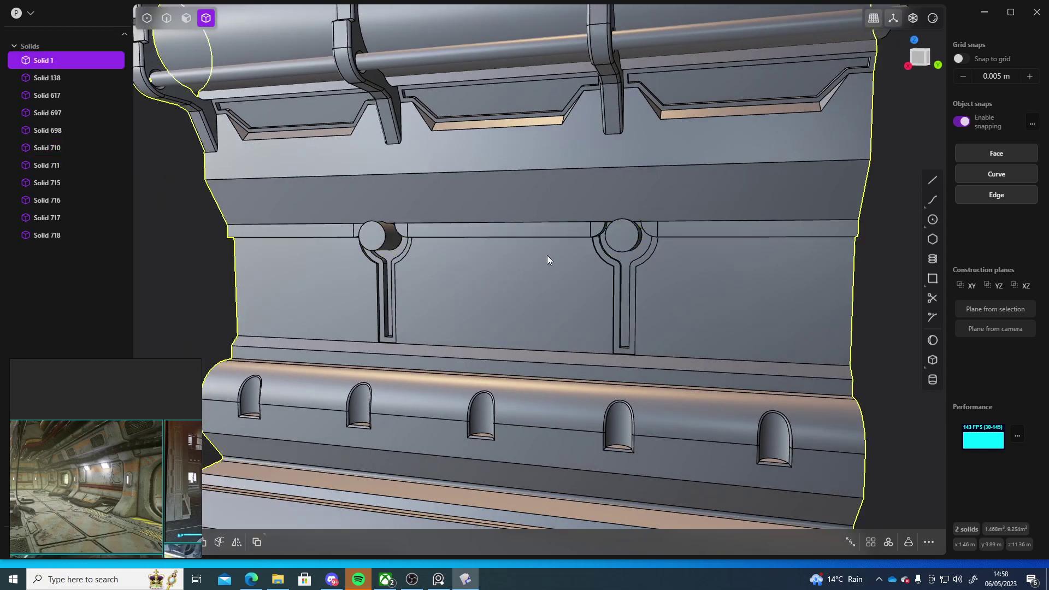
pyautogui.hotkey('ctrl', 'z')
pyautogui.hotkey('ctrl', 'z')
pyautogui.hotkey('ctrl', 'z')
pyautogui.hotkey('ctrl', 'z')
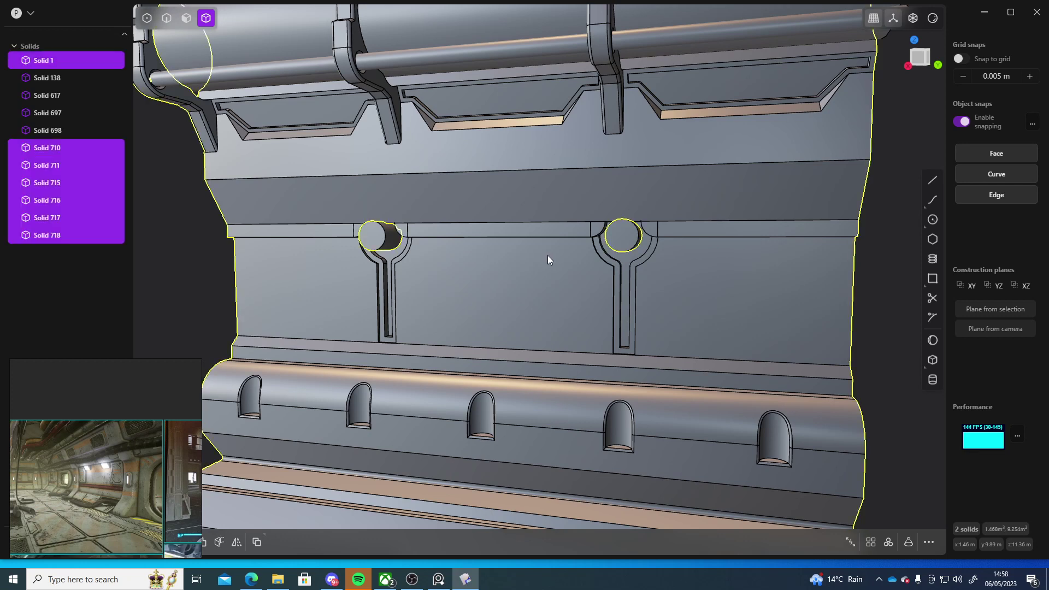
pyautogui.hotkey('ctrl', 'z')
pyautogui.hotkey('ctrl', 'z')
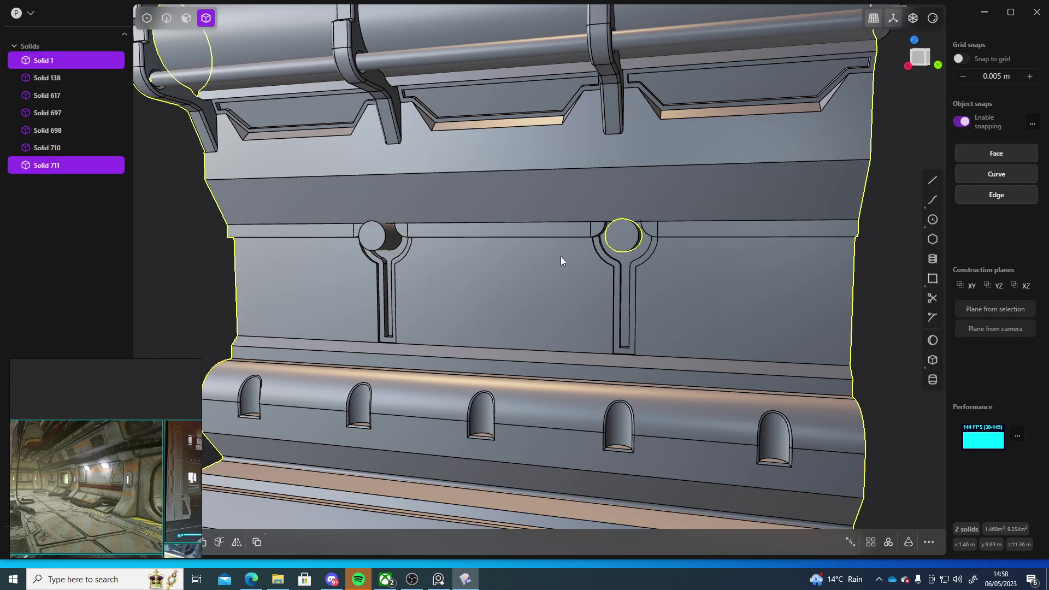
pyautogui.hotkey('ctrl', 'z')
# Step: Move both cylinders slightly down along the Z axis so they sit lower in the round bracket heads
pyautogui.click(387, 238)
pyautogui.click(621, 242)
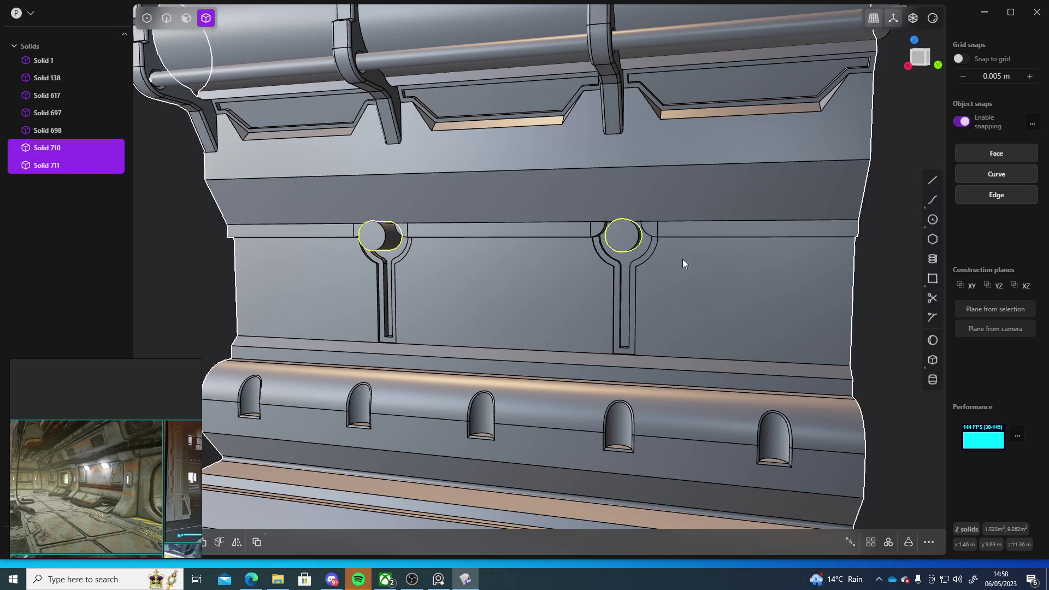
pyautogui.press('g')
pyautogui.press('z')
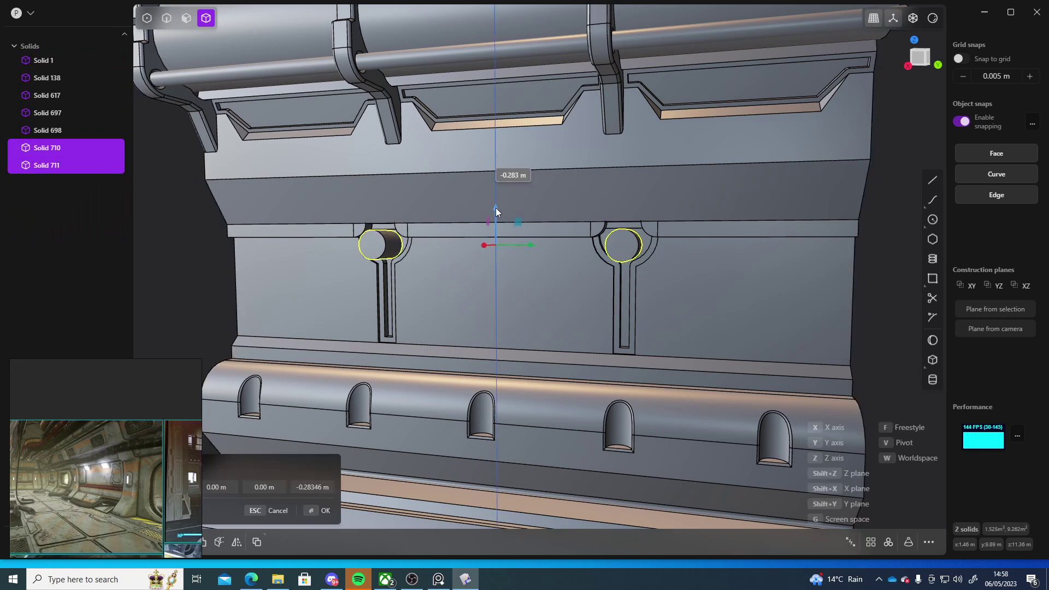
pyautogui.moveTo(496, 208); pyautogui.dragTo(557, 228, button='middle')
pyautogui.moveTo(522, 202); pyautogui.dragTo(523, 198)
pyautogui.moveTo(519, 239); pyautogui.dragTo(567, 254, button='middle')
pyautogui.rightClick(552, 288)
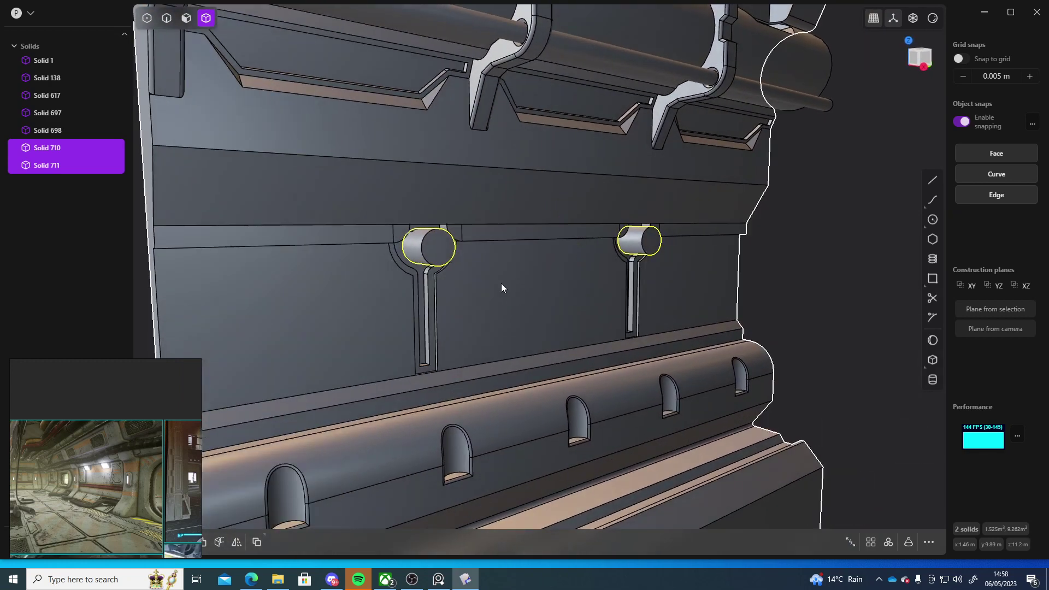
# Step: Join both cylinders to the main wall body with a Boolean
pyautogui.click(501, 289)
pyautogui.moveTo(503, 295); pyautogui.dragTo(757, 324, button='middle')
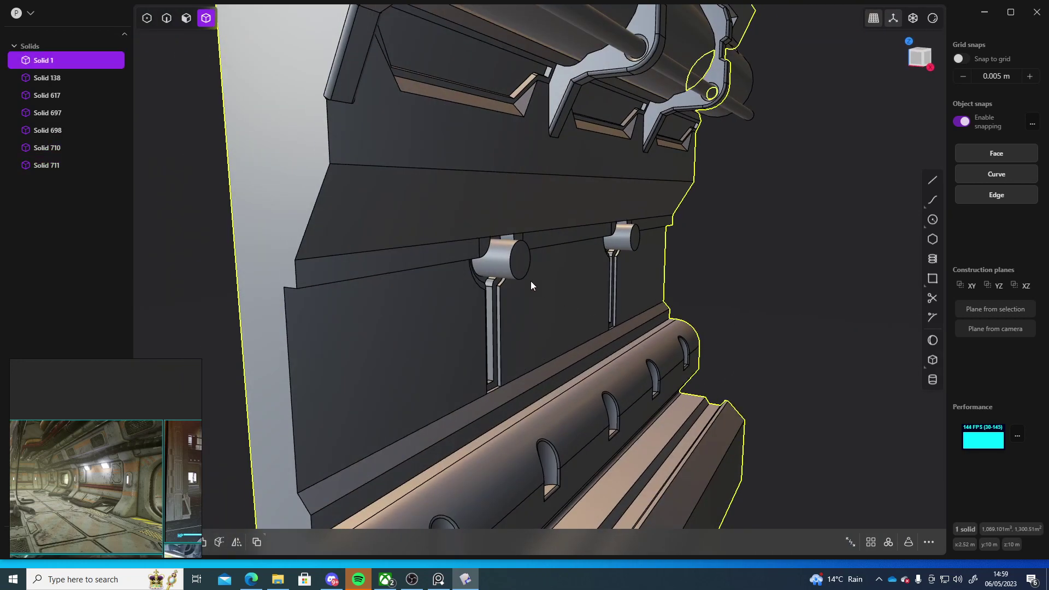
pyautogui.press('q')
pyautogui.click(513, 261)
pyautogui.click(629, 239)
pyautogui.moveTo(705, 264); pyautogui.dragTo(565, 219, button='middle')
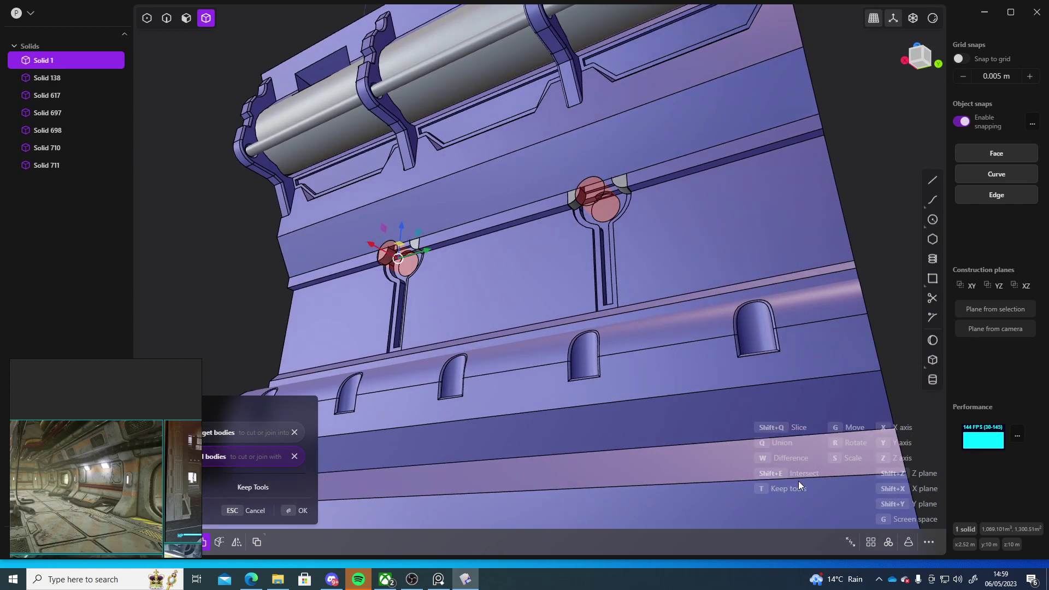
pyautogui.moveTo(639, 326); pyautogui.dragTo(372, 190, button='middle')
pyautogui.press('Return')
# Step: Push the front faces of both cylinders back toward the wall so they protrude only a little from the recesses
pyautogui.press('3')
pyautogui.click(396, 199)
pyautogui.press('o')
pyautogui.keyDown('shift'); pyautogui.click(574, 210); pyautogui.keyUp('shift')
pyautogui.moveTo(614, 212); pyautogui.dragTo(581, 202)
pyautogui.moveTo(581, 202); pyautogui.dragTo(552, 333, button='middle')
pyautogui.rightClick(669, 236)
# Step: Fillet the front circular edges of both cylinders by about 0.264 m to turn them into domed caps
pyautogui.press('2')
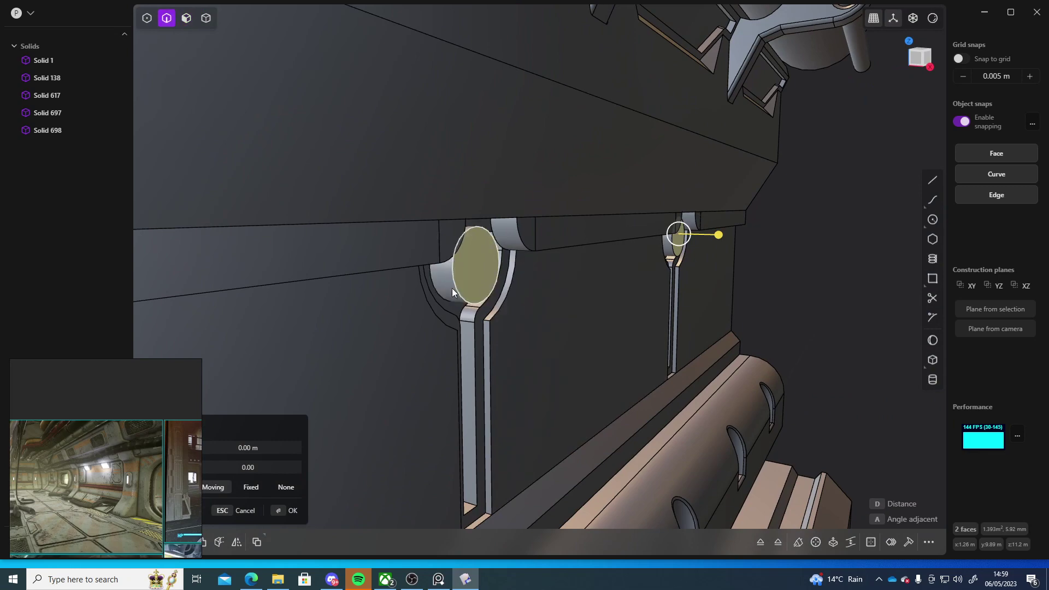
pyautogui.click(455, 289)
pyautogui.moveTo(655, 296); pyautogui.dragTo(557, 278, button='middle')
pyautogui.keyDown('shift'); pyautogui.click(711, 260); pyautogui.keyUp('shift')
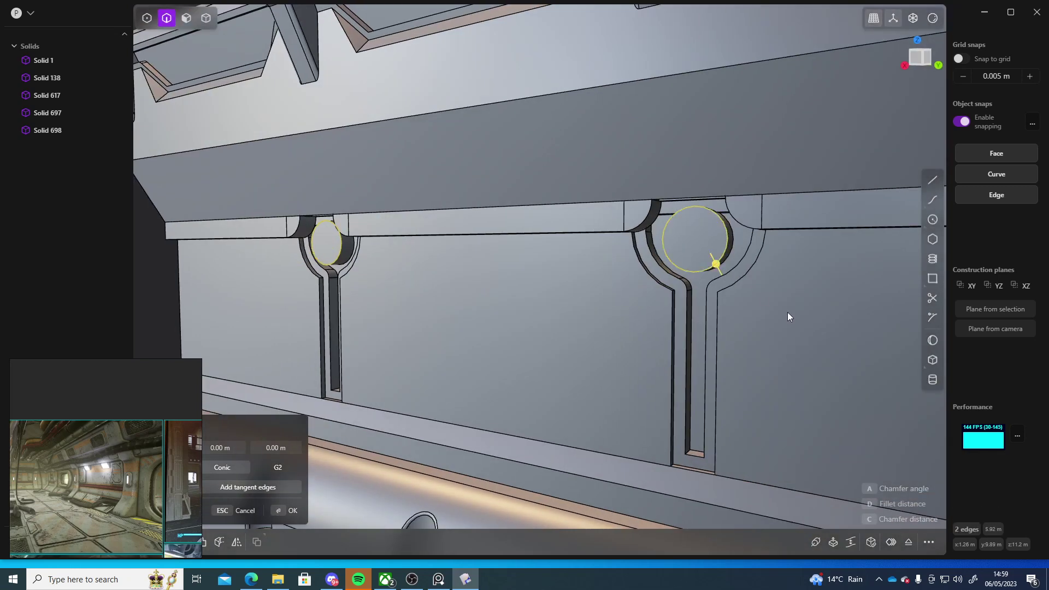
pyautogui.moveTo(787, 313); pyautogui.dragTo(624, 273, button='middle')
pyautogui.moveTo(569, 250)
pyautogui.mouseDown()
pyautogui.moveTo(557, 234)
pyautogui.moveTo(581, 260)
pyautogui.moveTo(566, 260)
pyautogui.mouseUp()
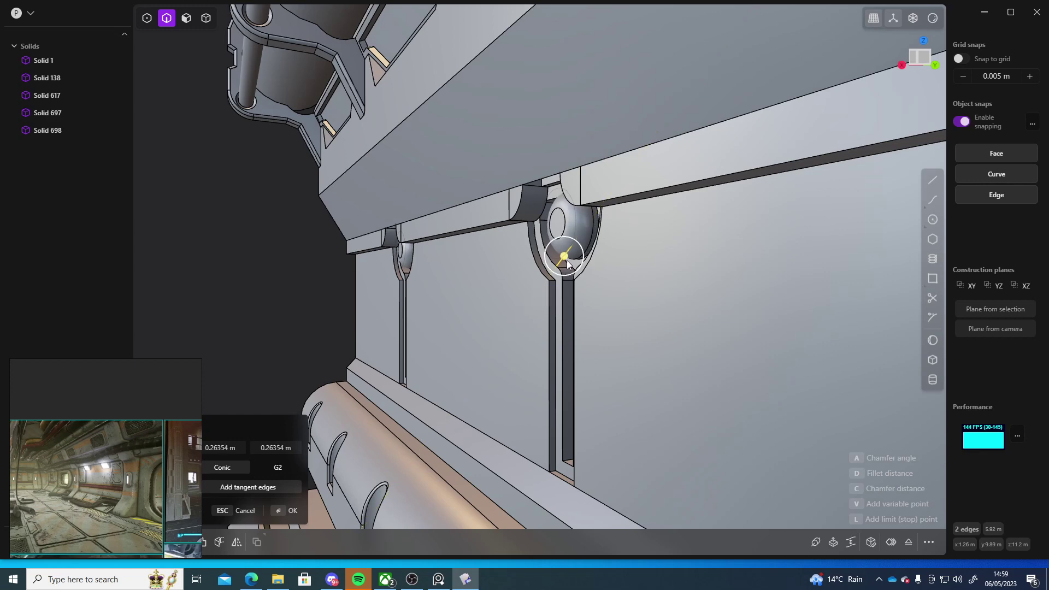
pyautogui.rightClick(238, 280)
# Step: Try offsetting the small flat front faces of both domed caps
pyautogui.moveTo(238, 280); pyautogui.dragTo(324, 286, button='middle')
pyautogui.press('3')
pyautogui.click(735, 234)
pyautogui.moveTo(456, 293); pyautogui.dragTo(538, 296, button='middle')
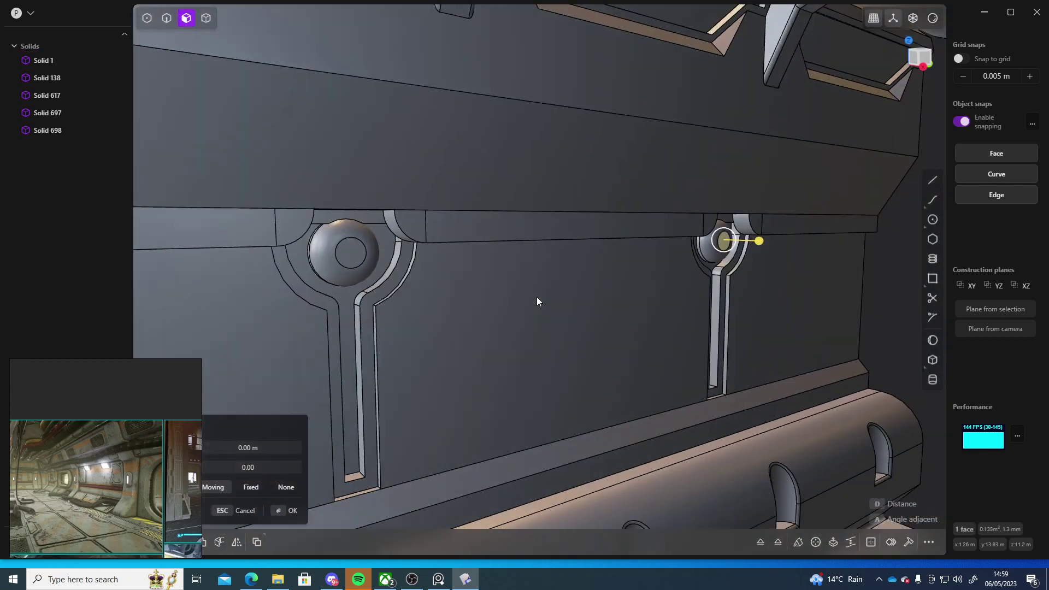
pyautogui.keyDown('shift'); pyautogui.click(360, 251); pyautogui.keyUp('shift')
pyautogui.moveTo(367, 256); pyautogui.dragTo(570, 304, button='middle')
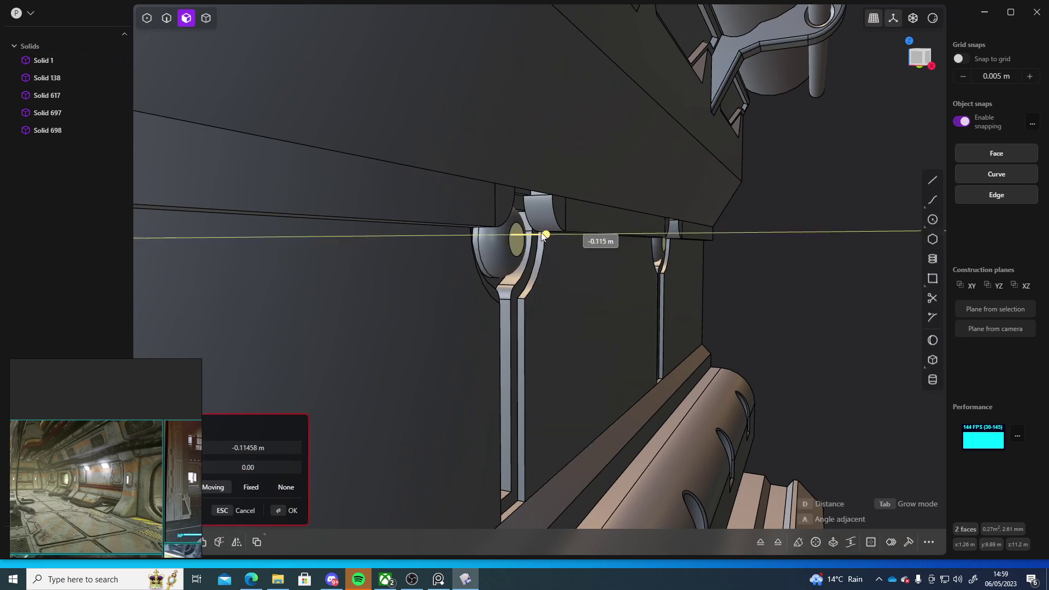
pyautogui.press('Escape')
pyautogui.press('x')
pyautogui.moveTo(565, 238); pyautogui.dragTo(572, 237)
pyautogui.press('Escape')
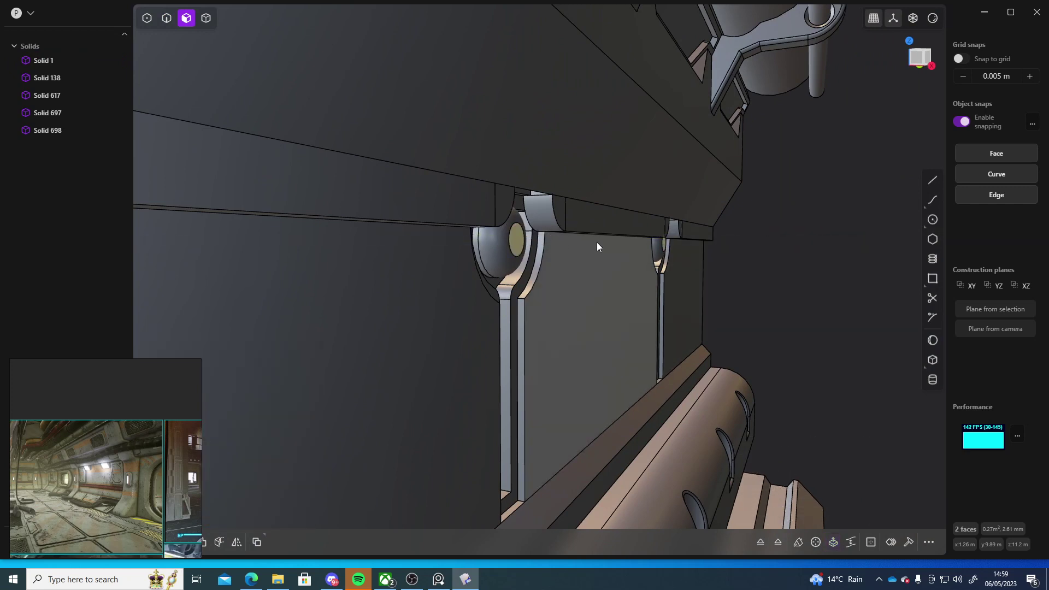
pyautogui.click(525, 238)
pyautogui.moveTo(628, 247); pyautogui.dragTo(694, 255, button='middle')
pyautogui.click(692, 251)
pyautogui.moveTo(719, 237); pyautogui.dragTo(728, 240)
pyautogui.press('Return')
pyautogui.click(840, 296)
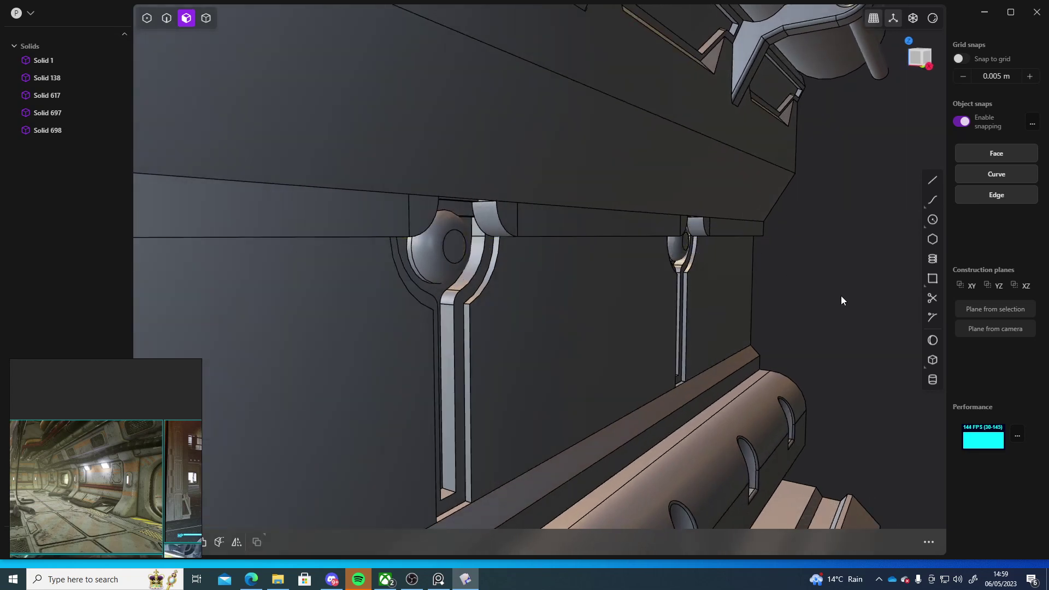
# Step: Inset a smaller concentric circle into the flat front face of each domed cap
pyautogui.moveTo(840, 296); pyautogui.dragTo(749, 292, button='middle')
pyautogui.click(742, 238)
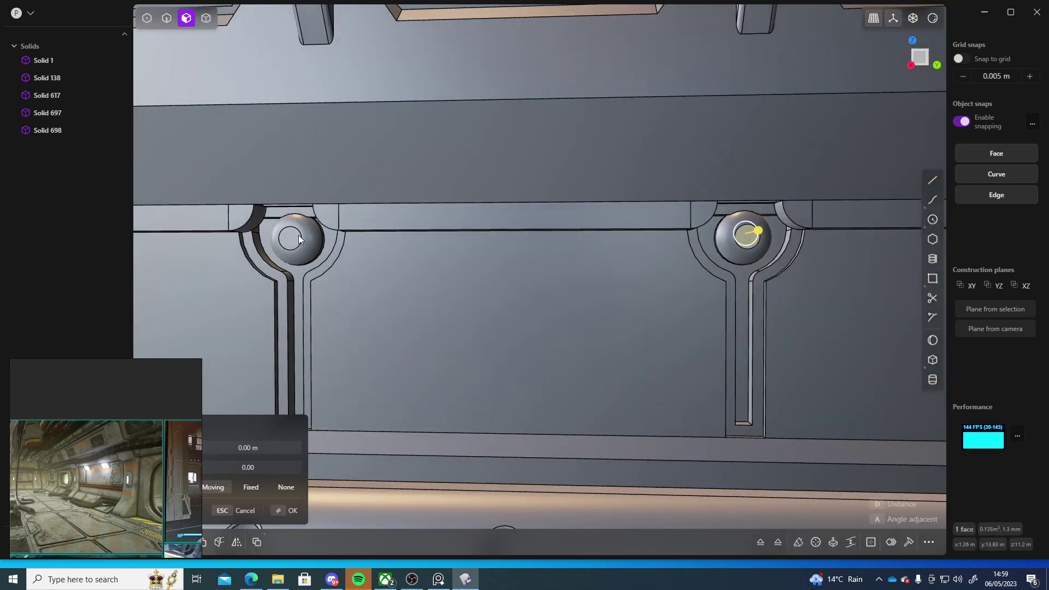
pyautogui.keyDown('shift'); pyautogui.click(291, 239); pyautogui.keyUp('shift')
pyautogui.press('o')
pyautogui.press('d')
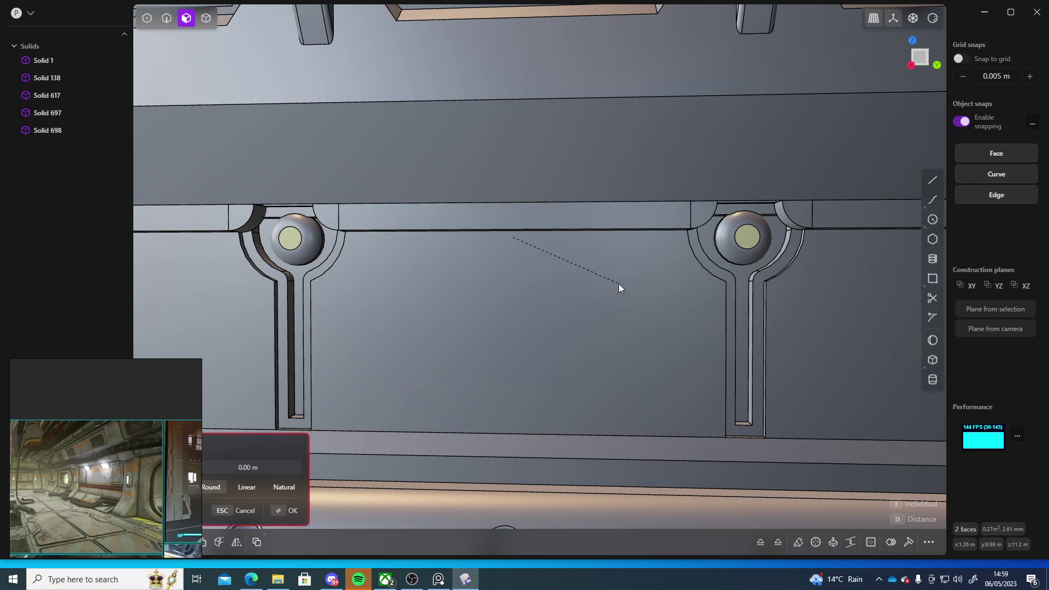
pyautogui.rightClick(645, 266)
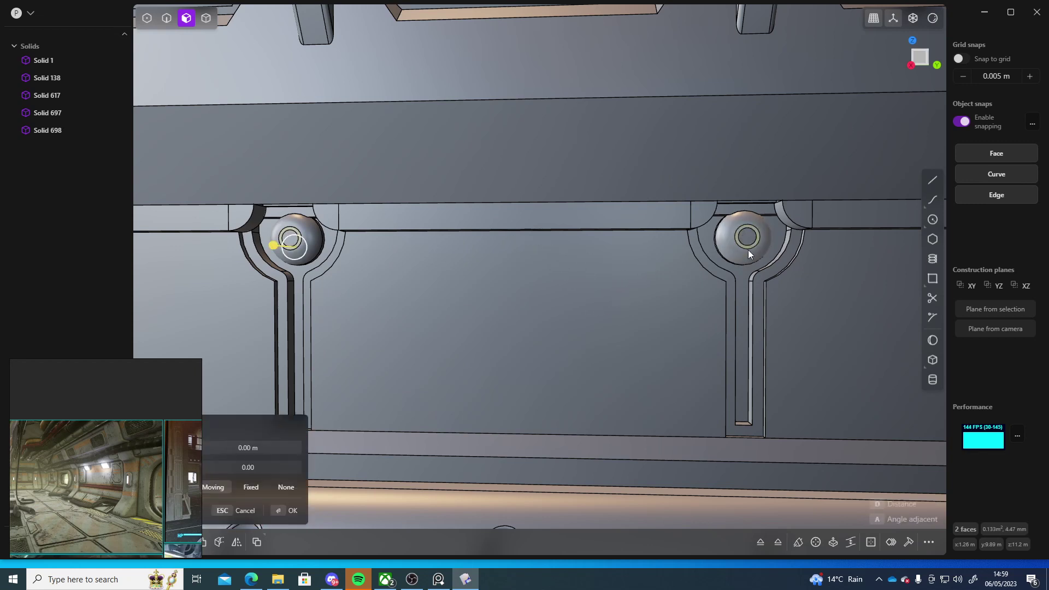
# Step: Push the inner circular faces of both caps inward to form round center holes
pyautogui.click(751, 239)
pyautogui.moveTo(494, 291); pyautogui.dragTo(576, 294, button='middle')
pyautogui.moveTo(399, 234); pyautogui.dragTo(541, 234, button='middle')
pyautogui.moveTo(540, 234); pyautogui.dragTo(526, 229)
pyautogui.moveTo(525, 230); pyautogui.dragTo(402, 332, button='middle')
pyautogui.moveTo(373, 284); pyautogui.dragTo(379, 282)
pyautogui.rightClick(234, 276)
# Step: Apply a small fillet to the rim edges of the center holes in both caps
pyautogui.moveTo(234, 277); pyautogui.dragTo(453, 299, button='middle')
pyautogui.scroll(3, 402, 337)
pyautogui.scroll(4, 402, 337)
pyautogui.scroll(4, 453, 298)
pyautogui.press('2')
pyautogui.click(499, 280)
pyautogui.keyDown('shift'); pyautogui.moveTo(699, 334); pyautogui.dragTo(514, 320, button='middle'); pyautogui.keyUp('shift')
pyautogui.scroll(-4, 595, 336)
pyautogui.scroll(4, 513, 320)
pyautogui.keyDown('shift'); pyautogui.click(672, 304); pyautogui.keyUp('shift')
pyautogui.keyDown('shift'); pyautogui.moveTo(781, 330); pyautogui.dragTo(725, 334, button='middle'); pyautogui.keyUp('shift')
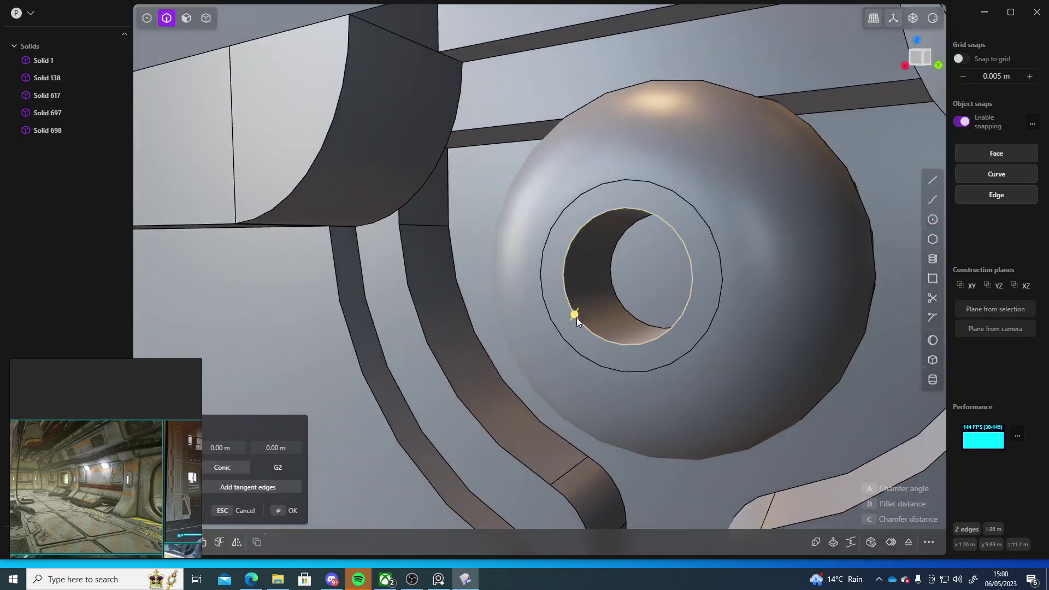
pyautogui.moveTo(576, 316); pyautogui.dragTo(573, 320)
pyautogui.rightClick(572, 320)
# Step: Offset the middle wall panel face between the two bracket recesses
pyautogui.scroll(-8, 627, 331)
pyautogui.moveTo(529, 328); pyautogui.dragTo(440, 332, button='middle')
pyautogui.scroll(-10, 595, 341)
pyautogui.scroll(5, 475, 305)
pyautogui.click(721, 335)
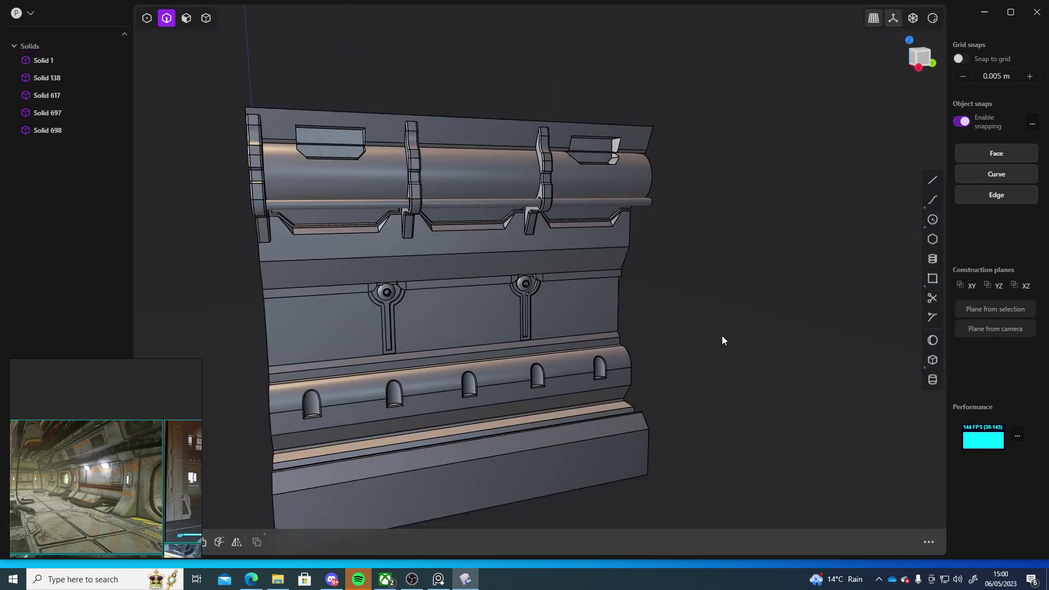
pyautogui.moveTo(721, 336); pyautogui.dragTo(522, 332, button='middle')
pyautogui.press('4')
pyautogui.click(503, 297)
pyautogui.press('3')
pyautogui.click(524, 305)
pyautogui.press('o')
pyautogui.scroll(6, 513, 308)
pyautogui.scroll(-5, 473, 310)
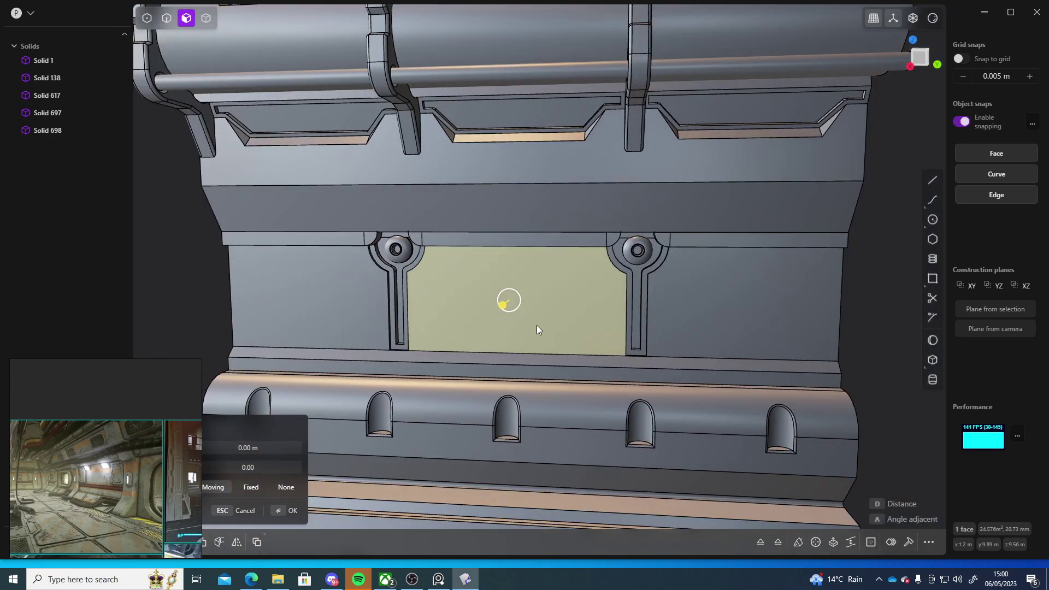
# Step: Offset the outline of the wall face between the two brackets inward by about 0.6 m and recess the inner face
pyautogui.moveTo(533, 325); pyautogui.dragTo(497, 339, button='middle')
pyautogui.press('o')
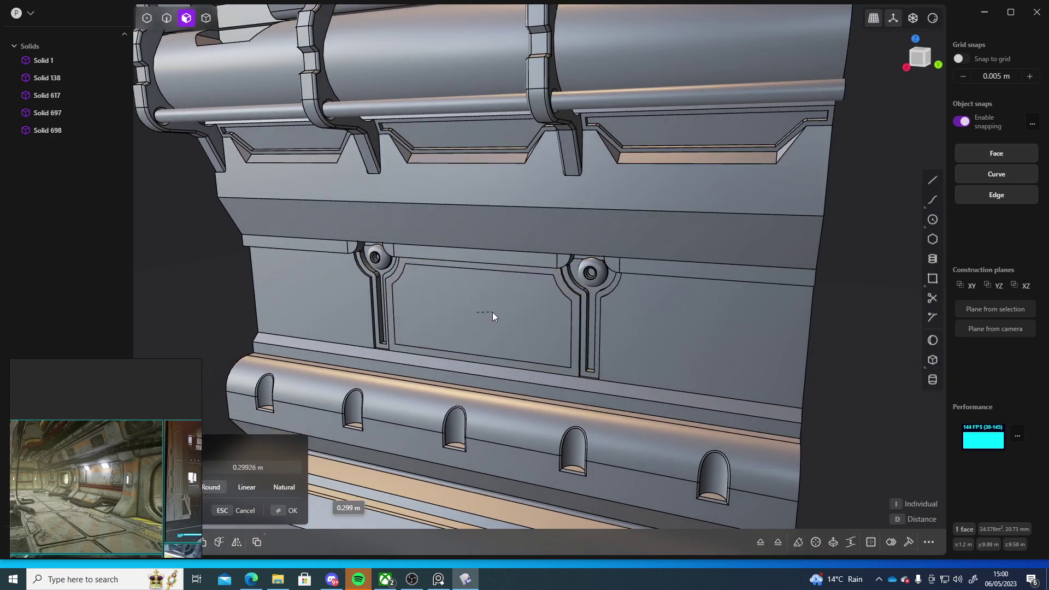
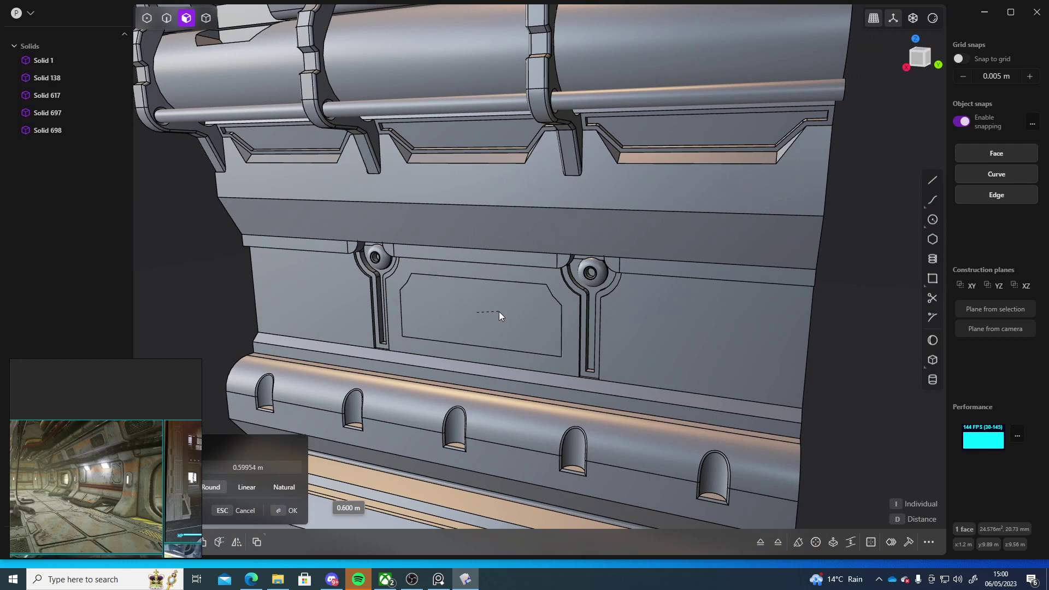
pyautogui.click(499, 311)
pyautogui.rightClick(499, 312)
pyautogui.moveTo(499, 312); pyautogui.dragTo(701, 313, button='middle')
pyautogui.scroll(5, 682, 302)
pyautogui.scroll(-4, 701, 313)
pyautogui.moveTo(754, 306); pyautogui.dragTo(742, 306)
pyautogui.moveTo(770, 325); pyautogui.dragTo(391, 254, button='middle')
pyautogui.press('2')
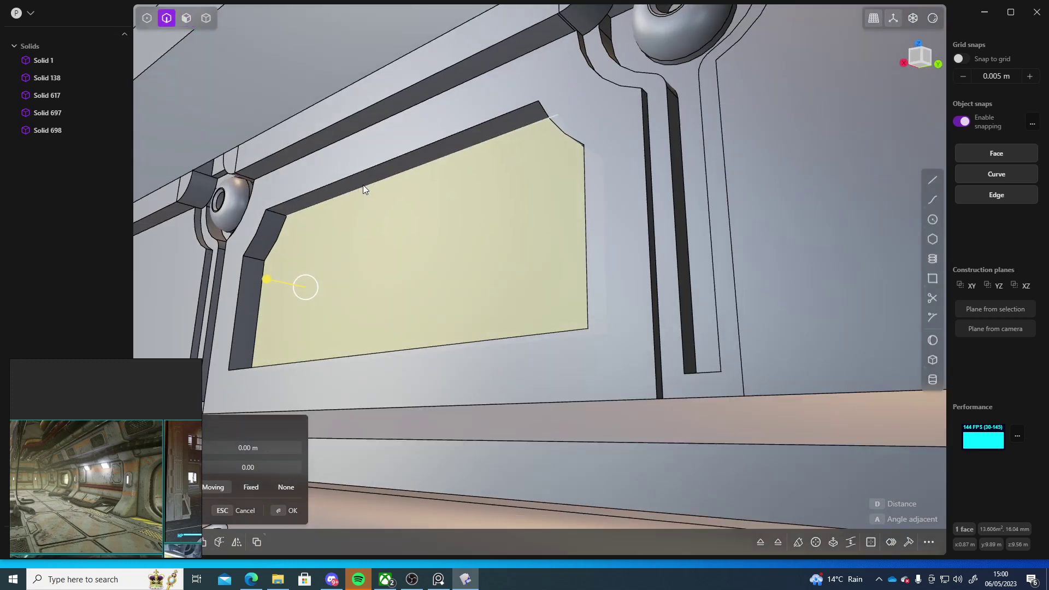
pyautogui.click(363, 172)
pyautogui.click(562, 130)
pyautogui.click(584, 207)
pyautogui.click(469, 343)
pyautogui.click(236, 316)
pyautogui.click(255, 230)
pyautogui.moveTo(235, 225); pyautogui.dragTo(262, 245)
pyautogui.press('Escape')
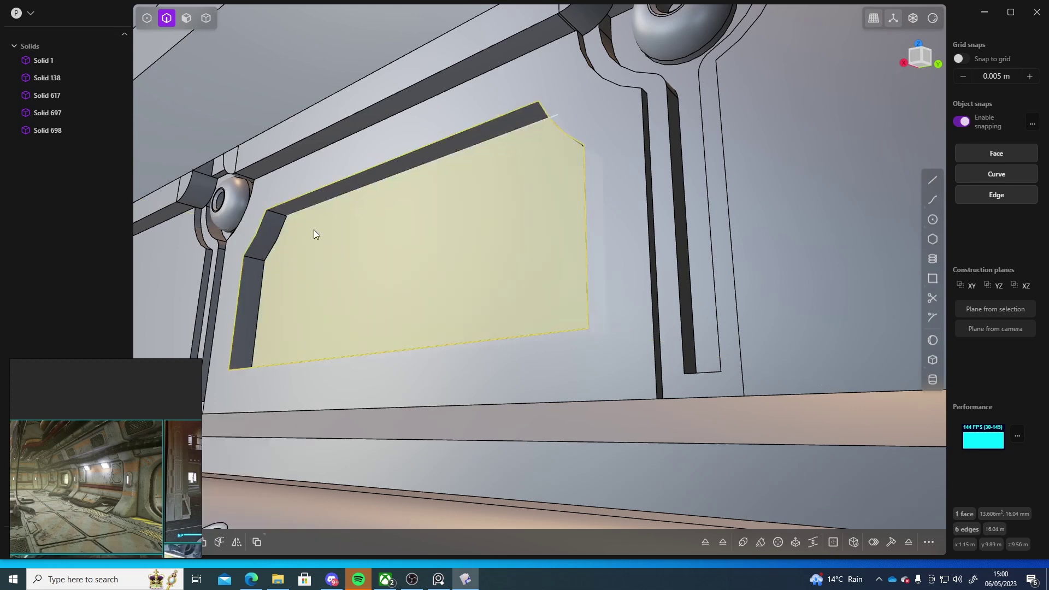
pyautogui.press('Escape')
# Step: Chamfer the six outer rim edges of the recessed panel between the brackets
pyautogui.click(259, 235)
pyautogui.press('f')
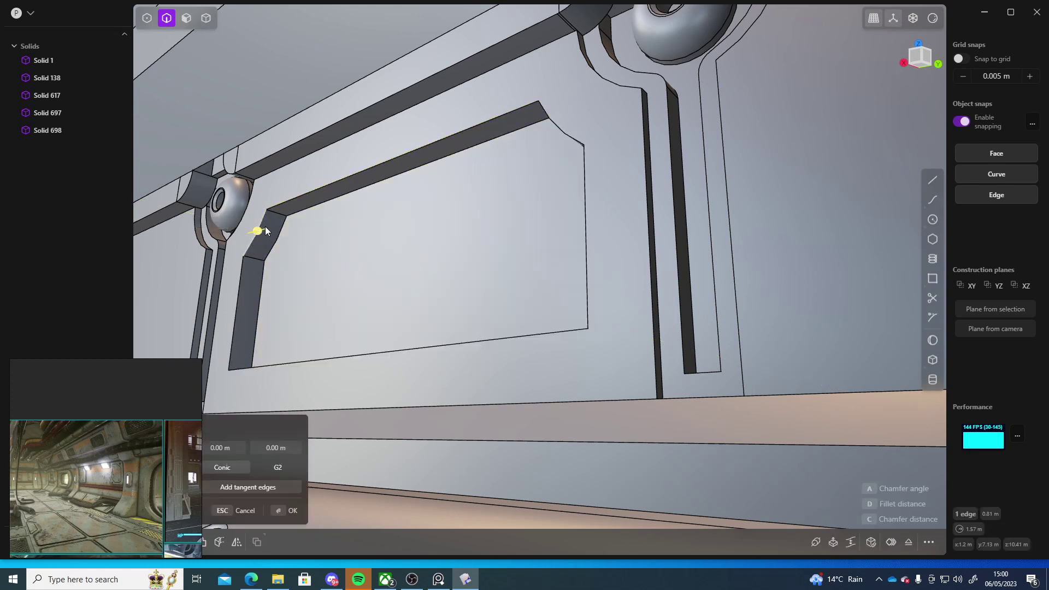
pyautogui.click(325, 188)
pyautogui.click(558, 126)
pyautogui.click(587, 199)
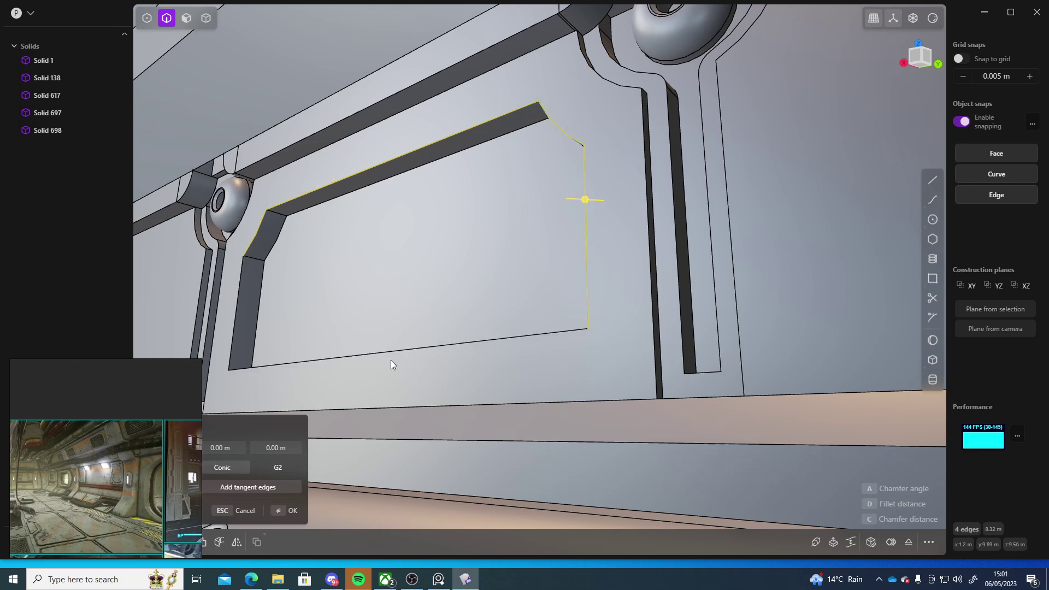
pyautogui.click(234, 368)
pyautogui.click(232, 326)
pyautogui.moveTo(234, 323)
pyautogui.mouseDown()
pyautogui.moveTo(222, 326)
pyautogui.moveTo(232, 337)
pyautogui.mouseUp()
pyautogui.scroll(-5, 307, 306)
pyautogui.moveTo(300, 309); pyautogui.dragTo(356, 316)
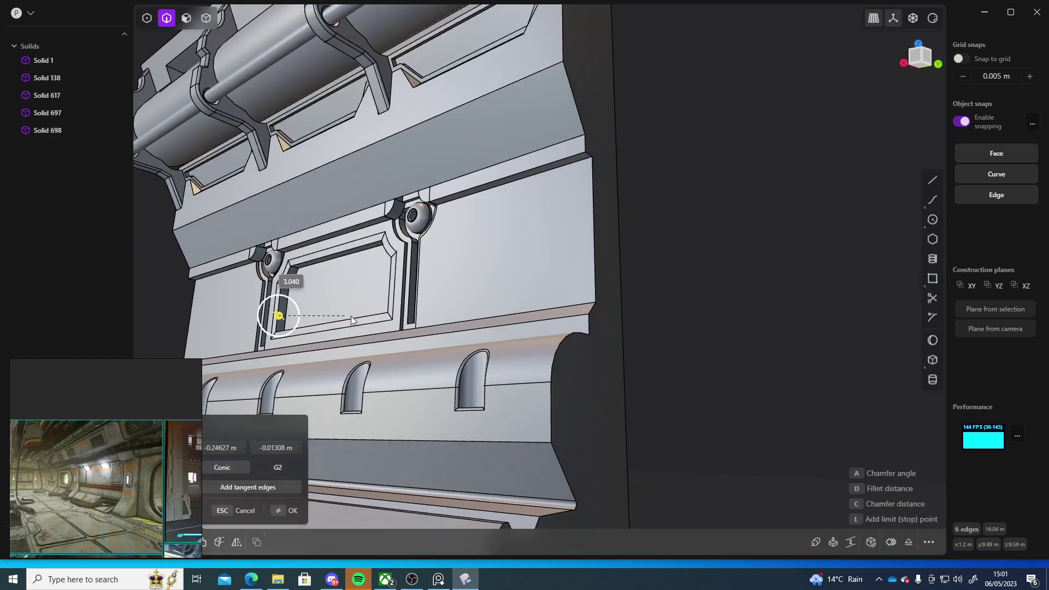
pyautogui.moveTo(375, 284); pyautogui.dragTo(464, 287, button='middle')
pyautogui.moveTo(399, 292); pyautogui.dragTo(398, 292)
pyautogui.moveTo(409, 294)
pyautogui.mouseDown(button='middle')
pyautogui.moveTo(307, 321)
pyautogui.moveTo(424, 294)
pyautogui.mouseUp(button='middle')
pyautogui.scroll(6, 424, 293)
pyautogui.moveTo(384, 296); pyautogui.dragTo(369, 300)
pyautogui.moveTo(469, 303); pyautogui.dragTo(488, 242, button='middle')
pyautogui.click(503, 198)
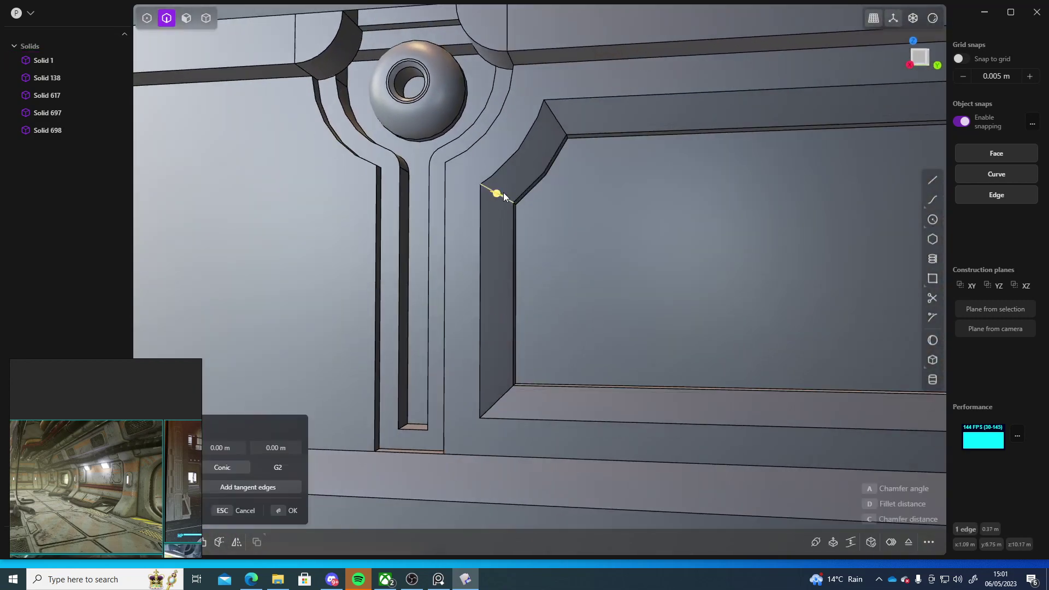
pyautogui.click(562, 123)
pyautogui.moveTo(567, 132); pyautogui.dragTo(509, 211, button='middle')
pyautogui.press('Escape')
pyautogui.press('Escape')
# Step: Undo the rim chamfer, the recess and the offset so the wall face between the brackets is plain
pyautogui.scroll(-10, 522, 222)
pyautogui.moveTo(411, 199); pyautogui.dragTo(671, 292, button='middle')
pyautogui.keyDown('shift'); pyautogui.moveTo(672, 292); pyautogui.dragTo(647, 295, button='middle'); pyautogui.keyUp('shift')
pyautogui.scroll(-8, 512, 283)
pyautogui.scroll(4, 517, 276)
pyautogui.scroll(4, 516, 277)
pyautogui.hotkey('ctrl', 'z')
pyautogui.hotkey('ctrl', 'z')
pyautogui.hotkey('ctrl', 'z')
pyautogui.hotkey('ctrl', 'z')
pyautogui.hotkey('ctrl', 'z')
pyautogui.hotkey('ctrl', 'z')
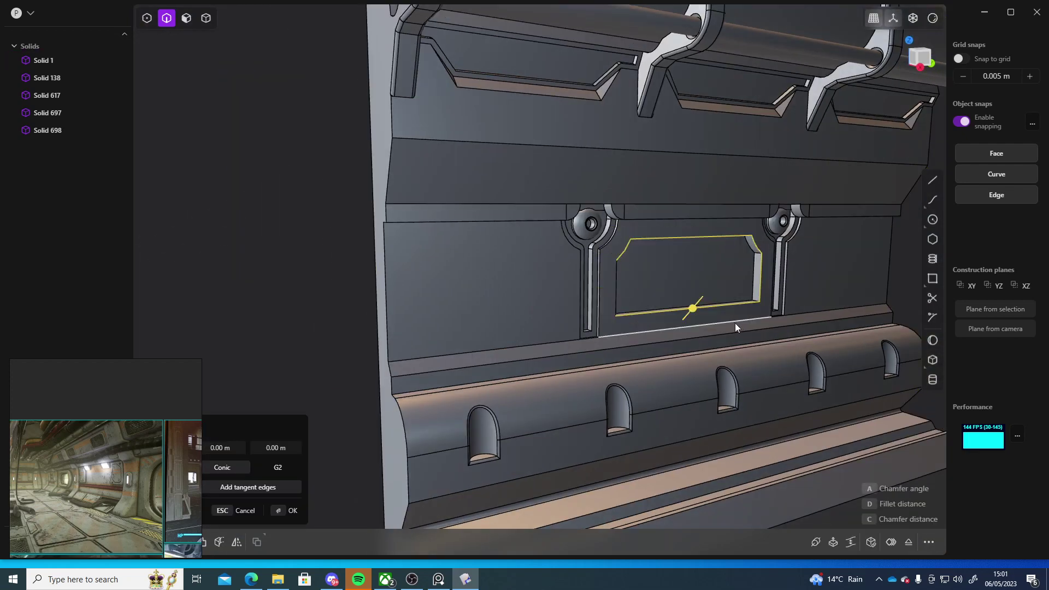
pyautogui.hotkey('ctrl', 'z')
pyautogui.hotkey('ctrl', 'z')
pyautogui.hotkey('ctrl', 'z')
pyautogui.hotkey('ctrl', 'z')
pyautogui.hotkey('ctrl', 'z')
pyautogui.hotkey('ctrl', 'z')
pyautogui.hotkey('ctrl', 'z')
pyautogui.hotkey('ctrl', 'z')
pyautogui.hotkey('ctrl', 'z')
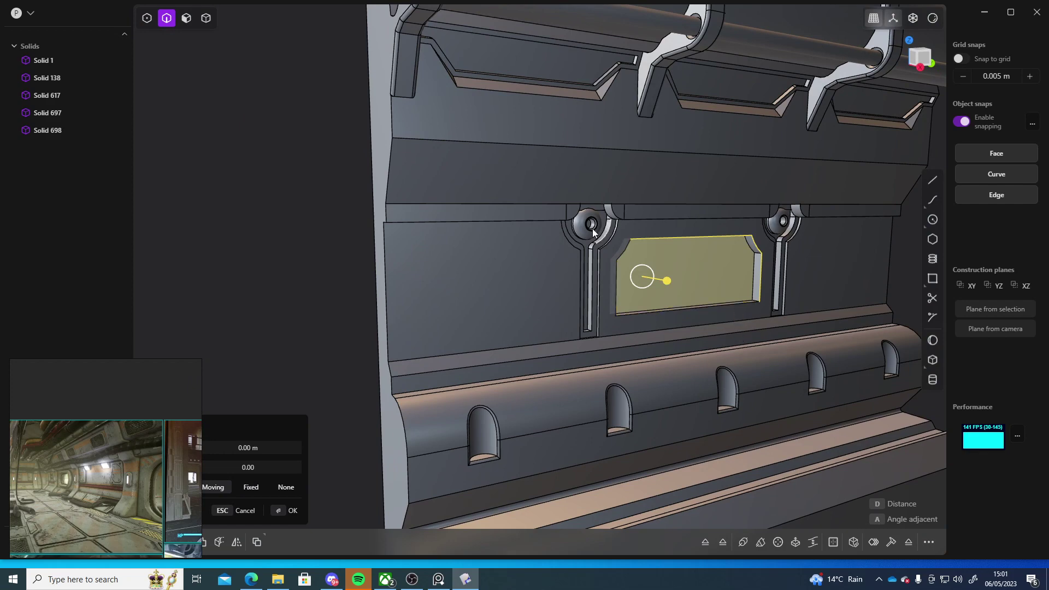
pyautogui.hotkey('ctrl', 'z')
pyautogui.hotkey('ctrl', 'z')
pyautogui.hotkey('ctrl', 'z')
pyautogui.hotkey('ctrl', 'z')
pyautogui.hotkey('ctrl', 'z')
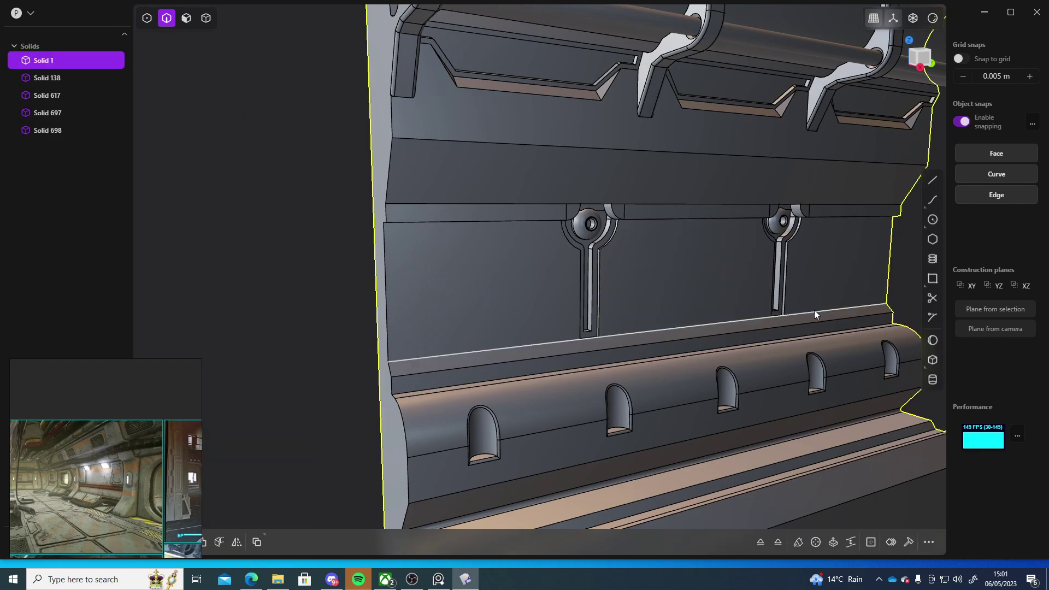
# Step: Try cutting a spherical dimple of about 0.68 m into the wall face midway between the brackets, and undo it
pyautogui.keyDown('shift'); pyautogui.moveTo(812, 309); pyautogui.dragTo(549, 305, button='middle'); pyautogui.keyUp('shift')
pyautogui.click(807, 270)
pyautogui.scroll(-8, 807, 273)
pyautogui.moveTo(808, 279); pyautogui.dragTo(513, 325, button='middle')
pyautogui.scroll(6, 630, 305)
pyautogui.scroll(-5, 557, 321)
pyautogui.scroll(3, 514, 324)
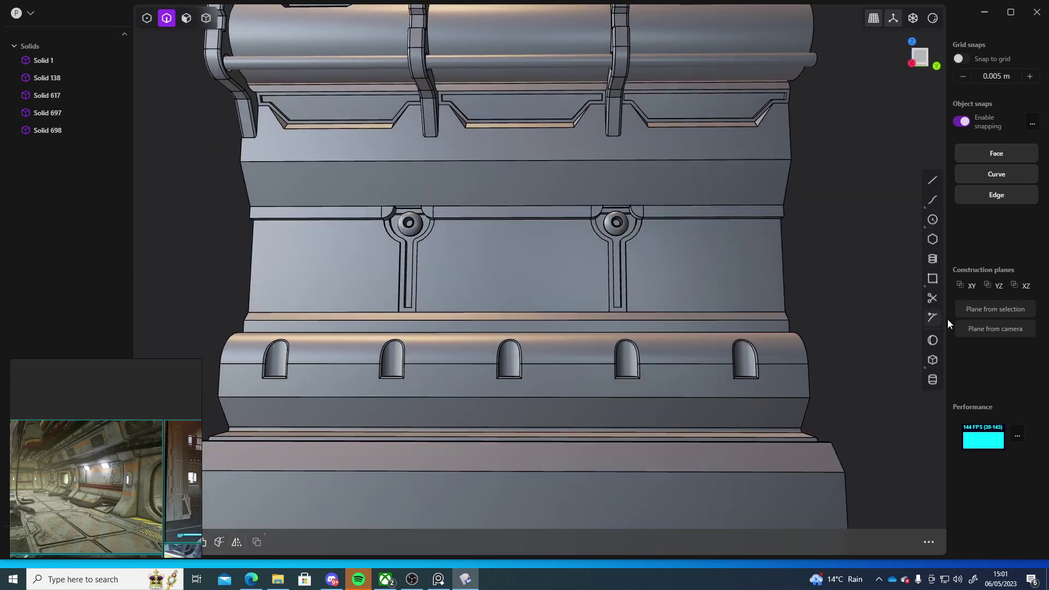
pyautogui.click(932, 342)
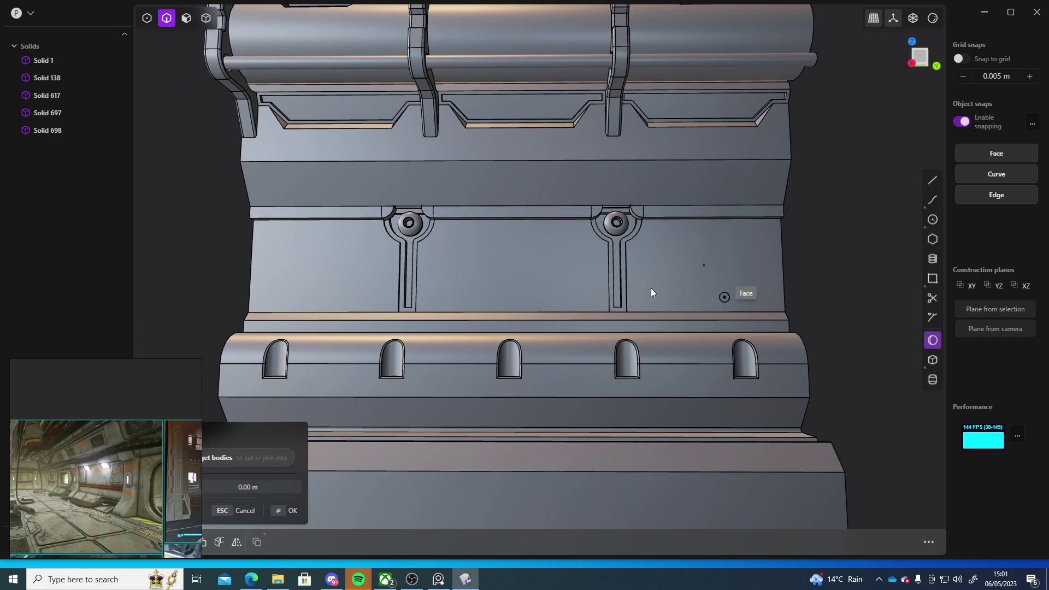
pyautogui.click(516, 268)
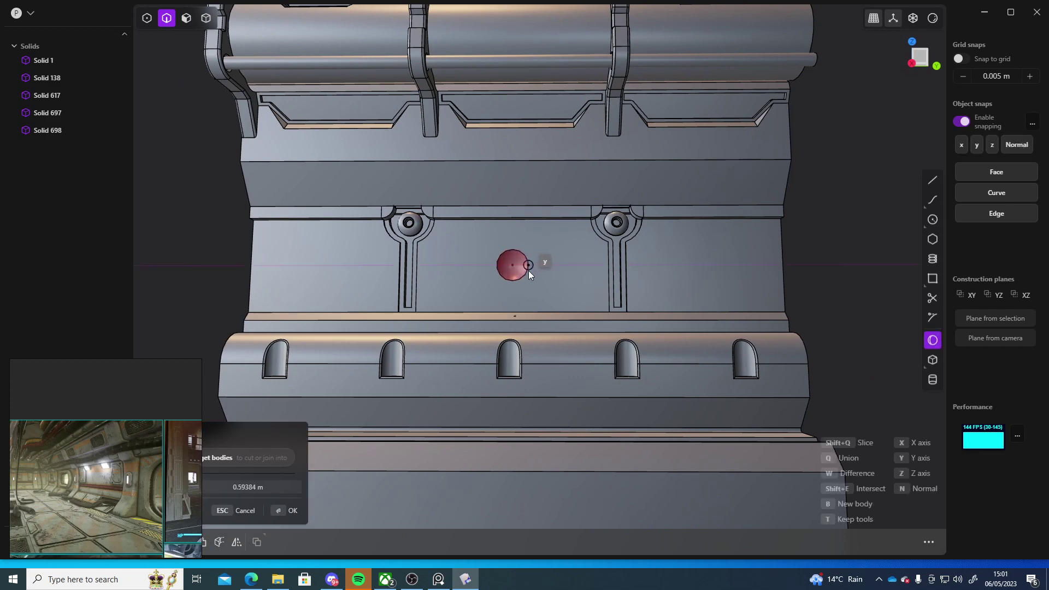
pyautogui.click(530, 271)
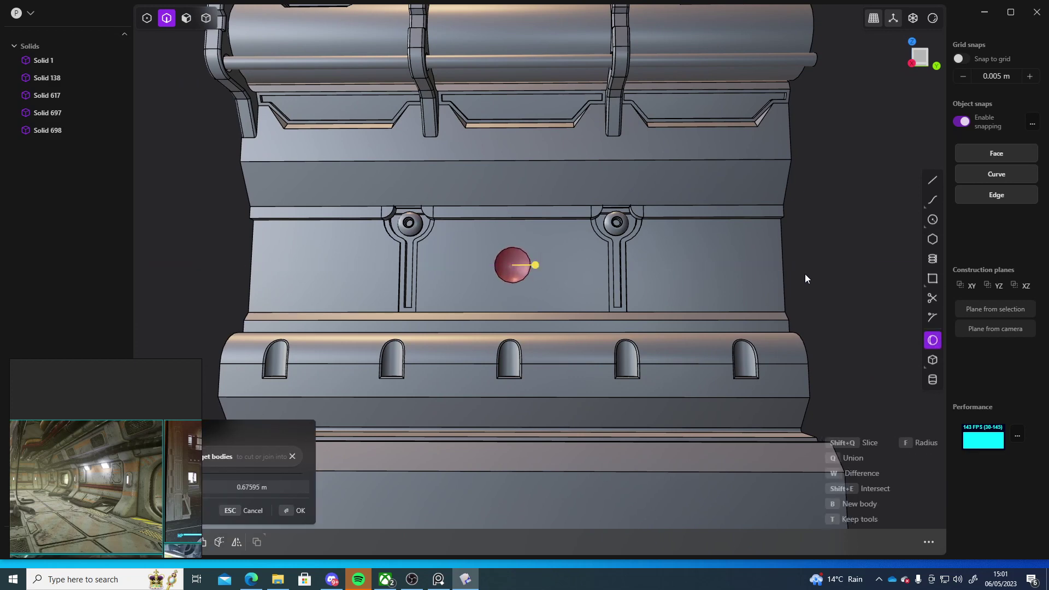
pyautogui.moveTo(817, 268); pyautogui.dragTo(951, 291, button='middle')
pyautogui.press('Return')
pyautogui.press('g')
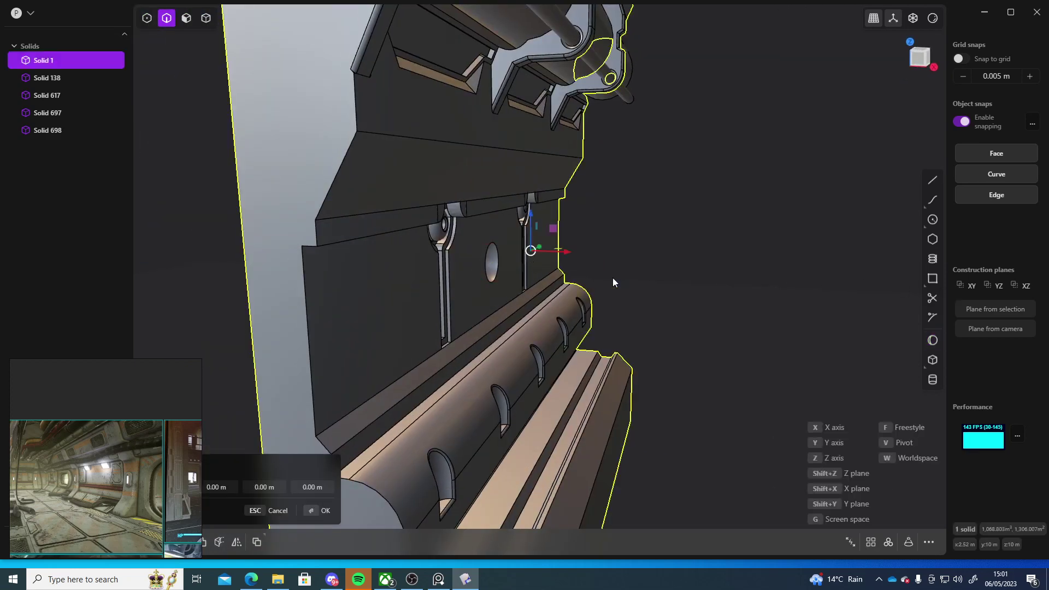
pyautogui.moveTo(679, 279)
pyautogui.mouseDown(button='middle')
pyautogui.moveTo(605, 261)
pyautogui.moveTo(677, 263)
pyautogui.mouseUp(button='middle')
pyautogui.scroll(-5, 677, 263)
pyautogui.press('Escape')
pyautogui.moveTo(857, 284)
pyautogui.keyDown('shift'); pyautogui.mouseDown(button='middle')
pyautogui.moveTo(690, 291)
pyautogui.moveTo(686, 272)
pyautogui.moveTo(856, 289)
pyautogui.mouseUp(button='middle'); pyautogui.keyUp('shift')
pyautogui.hotkey('ctrl', 'z')
# Step: Draw a thin, wide center rectangle on the wall face midway between the two brackets, working from the right view
pyautogui.scroll(5, 679, 276)
pyautogui.click(921, 58)
pyautogui.scroll(-5, 600, 254)
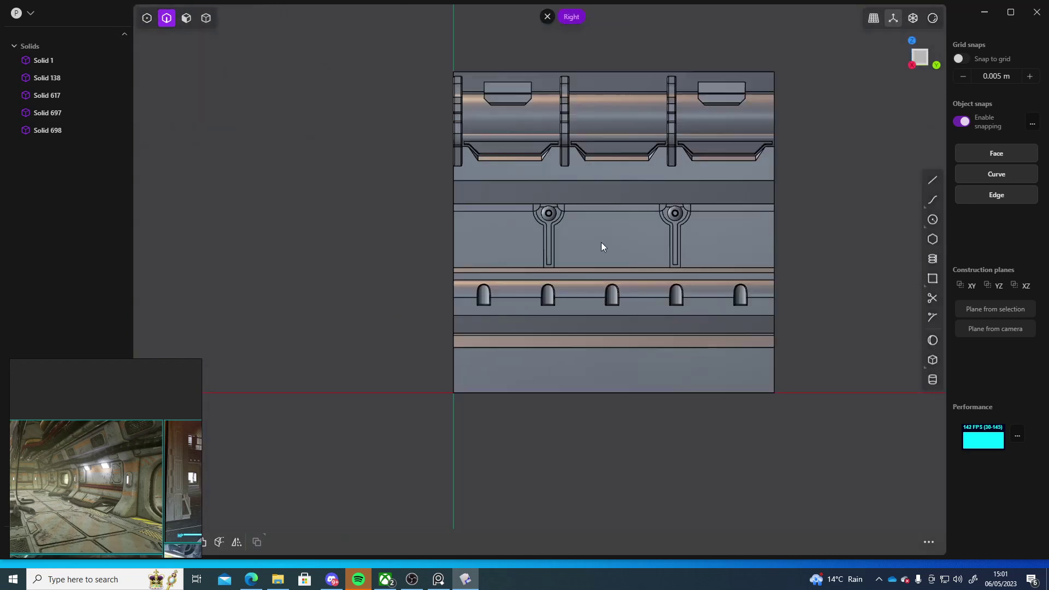
pyautogui.keyDown('shift'); pyautogui.moveTo(601, 246); pyautogui.dragTo(548, 248, button='middle'); pyautogui.keyUp('shift')
pyautogui.scroll(5, 612, 262)
pyautogui.keyDown('shift'); pyautogui.moveTo(612, 261); pyautogui.dragTo(558, 255, button='middle'); pyautogui.keyUp('shift')
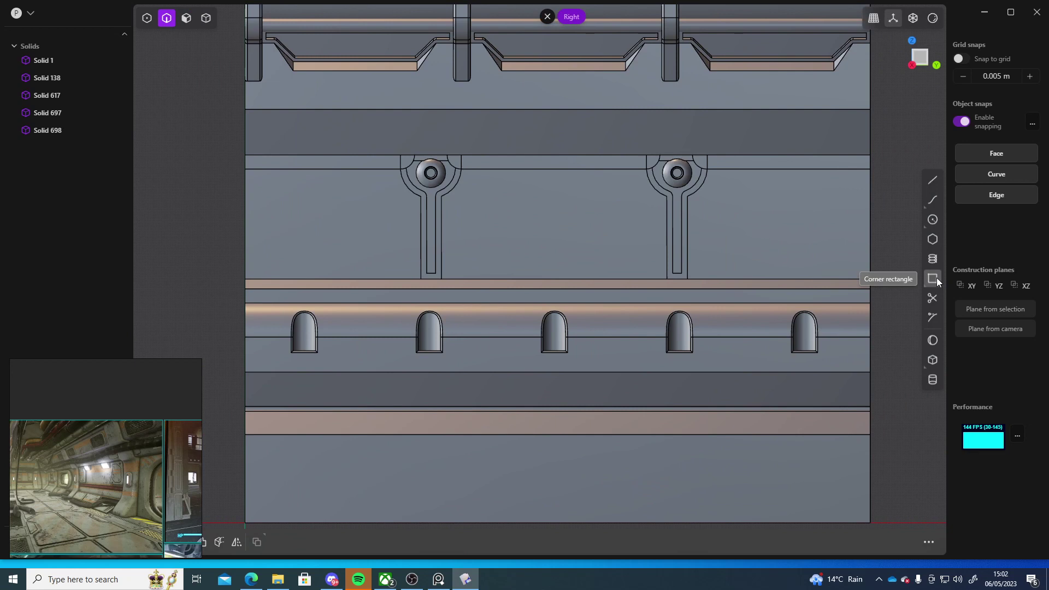
pyautogui.press('k')
pyautogui.click(552, 224)
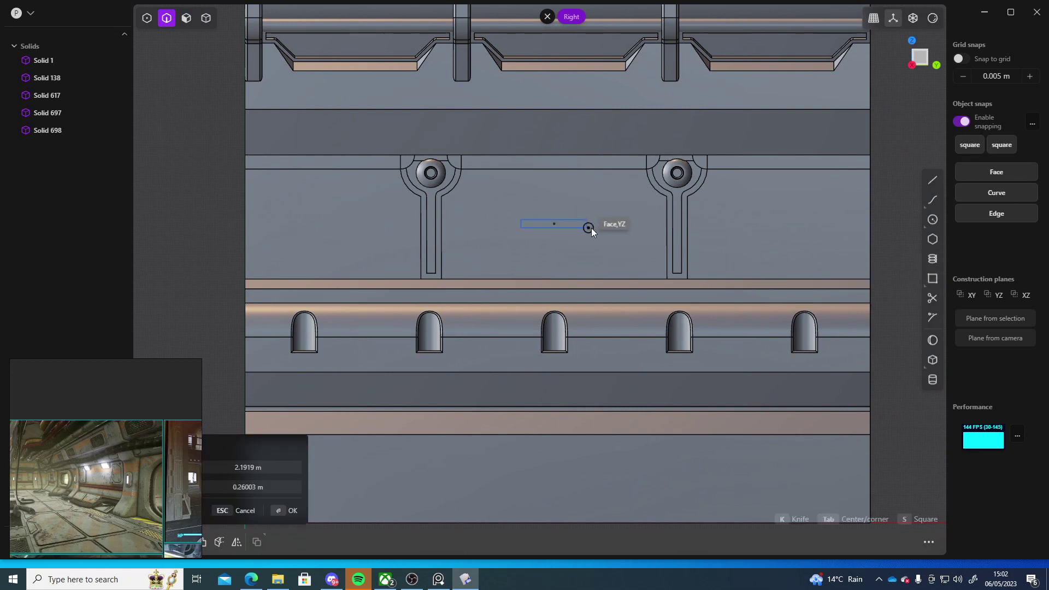
pyautogui.click(657, 231)
pyautogui.moveTo(869, 256); pyautogui.dragTo(966, 264, button='right')
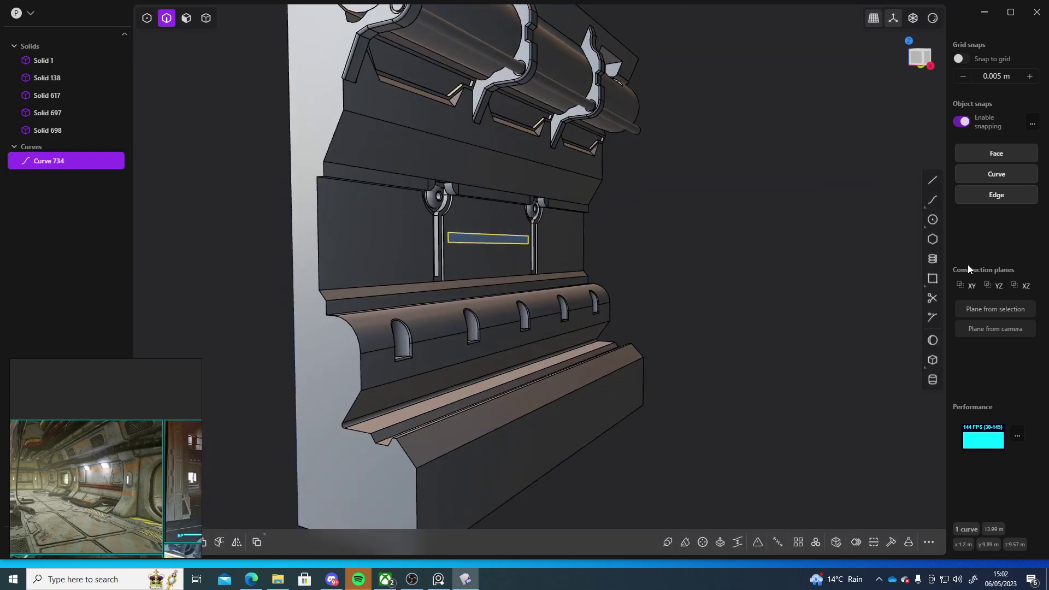
# Step: Round all four corner vertices of the thin rectangle to give it rounded ends
pyautogui.scroll(5, 652, 261)
pyautogui.moveTo(652, 261); pyautogui.dragTo(600, 230, button='middle')
pyautogui.press('3')
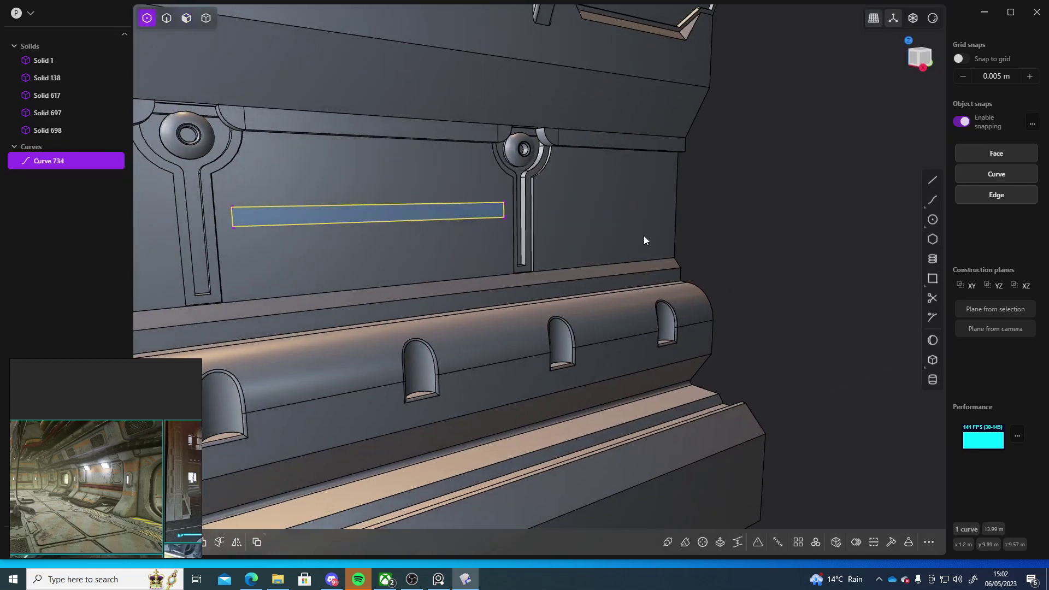
pyautogui.click(803, 226)
pyautogui.moveTo(803, 226); pyautogui.dragTo(739, 226, button='middle')
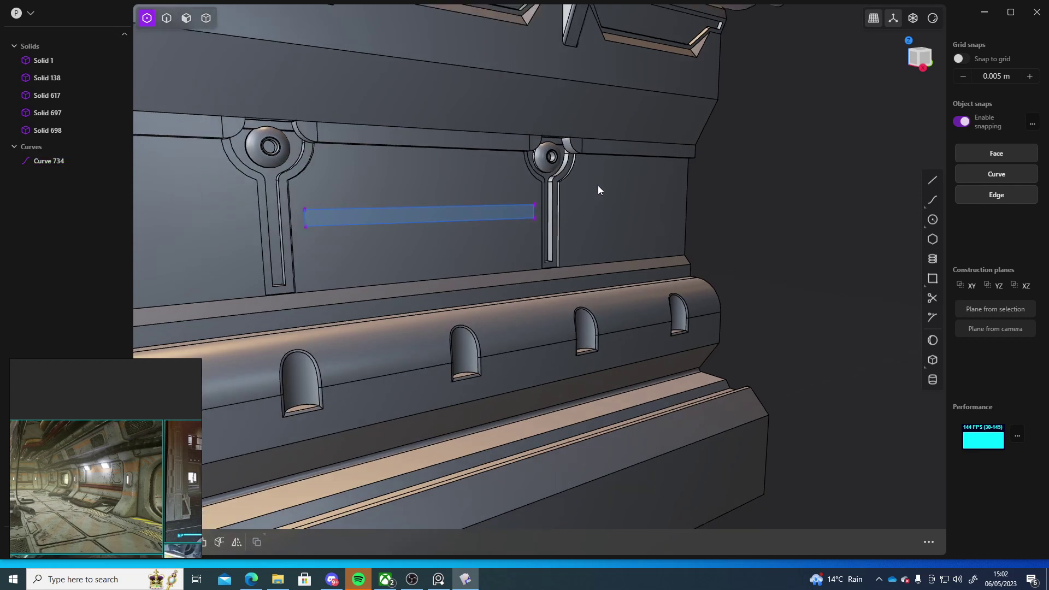
pyautogui.moveTo(597, 183); pyautogui.dragTo(257, 252)
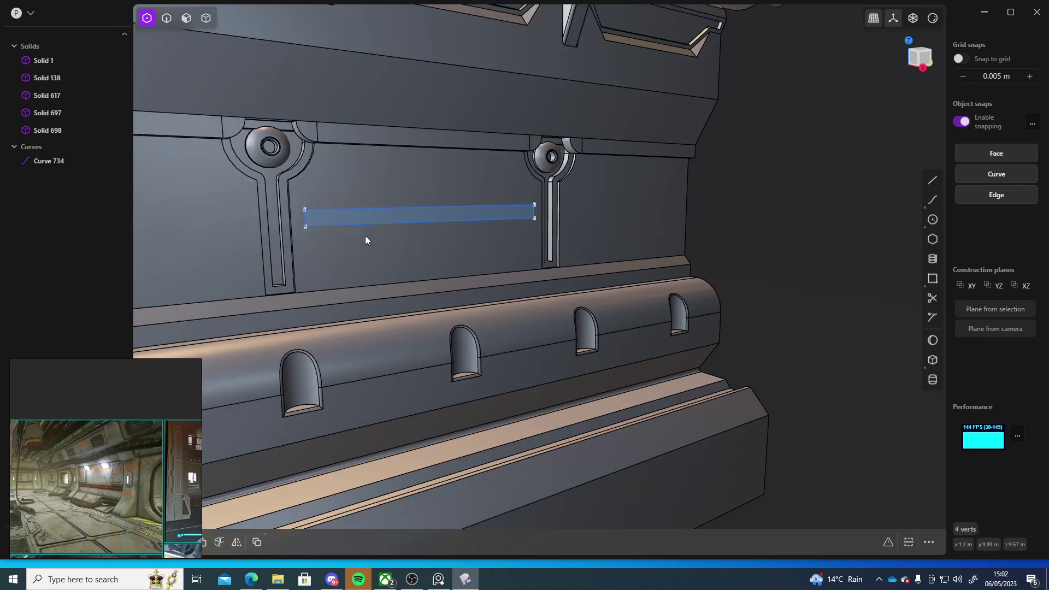
pyautogui.press('b')
pyautogui.click(486, 176)
# Step: Extrude the rounded rectangle region outward from the wall by about 0.16 m as a separate solid bar
pyautogui.moveTo(751, 179); pyautogui.dragTo(783, 201, button='middle')
pyautogui.scroll(3, 732, 202)
pyautogui.keyDown('shift'); pyautogui.moveTo(680, 212); pyautogui.dragTo(729, 202, button='middle'); pyautogui.keyUp('shift')
pyautogui.press('3')
pyautogui.click(452, 209)
pyautogui.press('e')
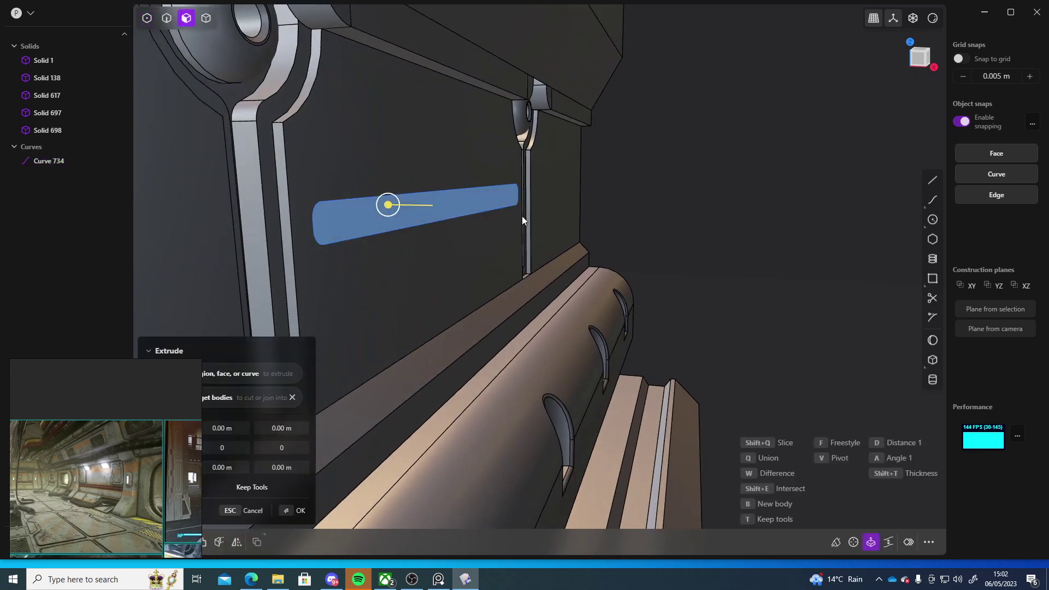
pyautogui.moveTo(588, 225); pyautogui.dragTo(449, 220, button='middle')
pyautogui.moveTo(382, 208); pyautogui.dragTo(391, 207)
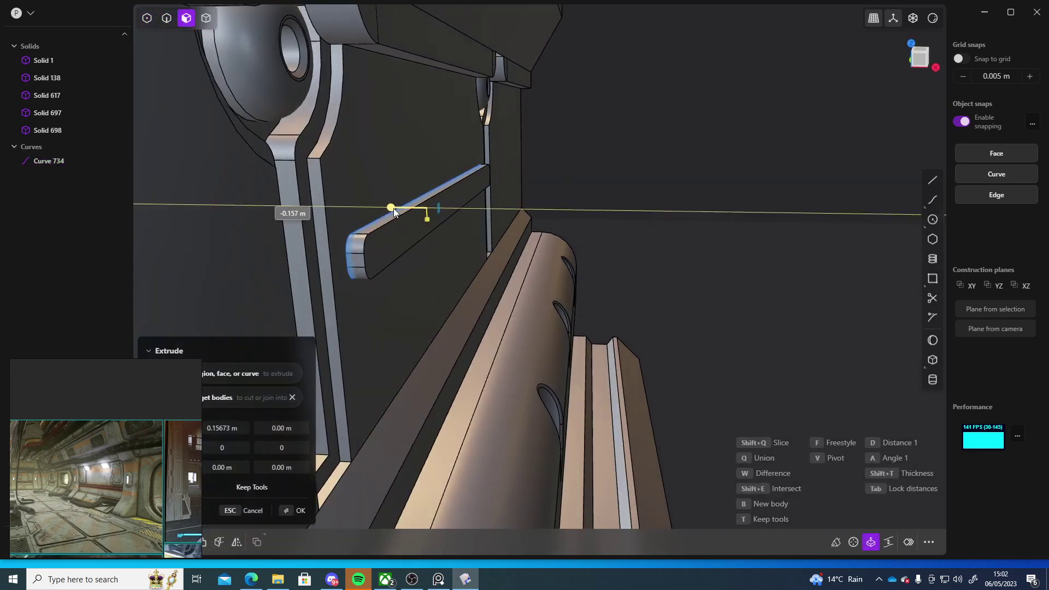
pyautogui.press('Return')
# Step: Move the rounded bar back along the X axis so it sits partly embedded in the wall
pyautogui.moveTo(655, 179); pyautogui.dragTo(723, 221, button='middle')
pyautogui.press('g')
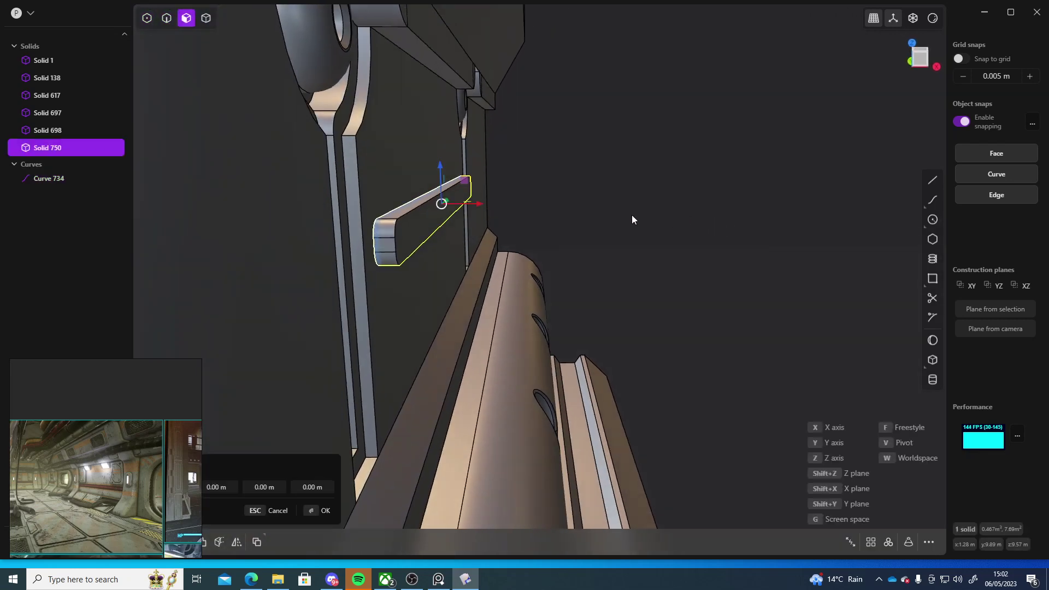
pyautogui.moveTo(469, 201); pyautogui.dragTo(613, 263, button='middle')
pyautogui.press('Return')
# Step: Duplicate the rounded bar twice and place the copies in the wall section beyond the higher-Y bracket
pyautogui.hotkey('shift', 'd')
pyautogui.moveTo(490, 244); pyautogui.dragTo(431, 251)
pyautogui.hotkey('shift', 'd')
pyautogui.hotkey('ctrl', 'z')
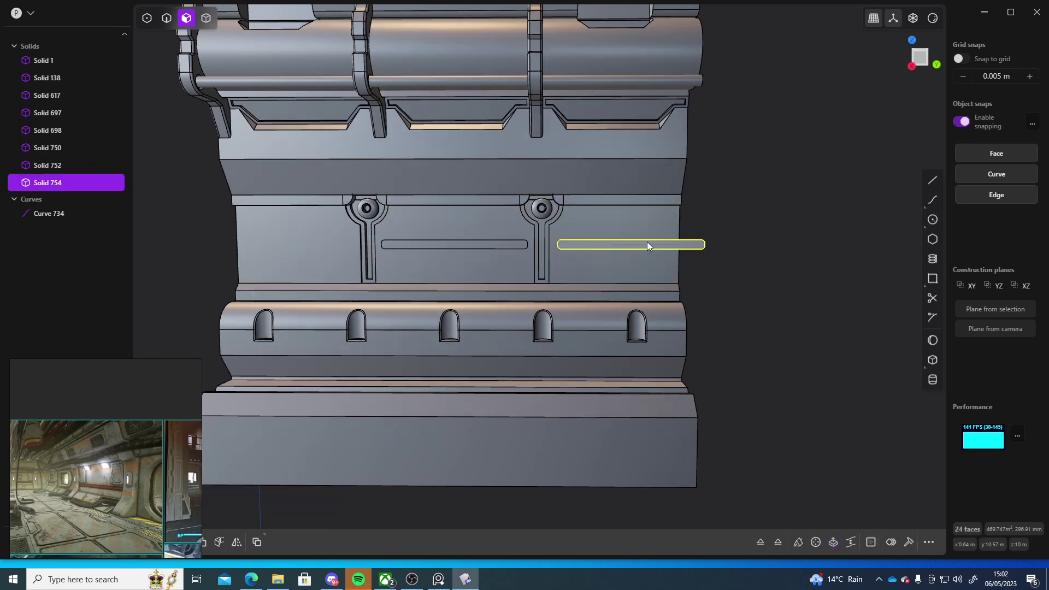
# Step: Move one of the two overlapping bar copies about -16 m along Y into the wall section beyond the opposite bracket
pyautogui.click(678, 244)
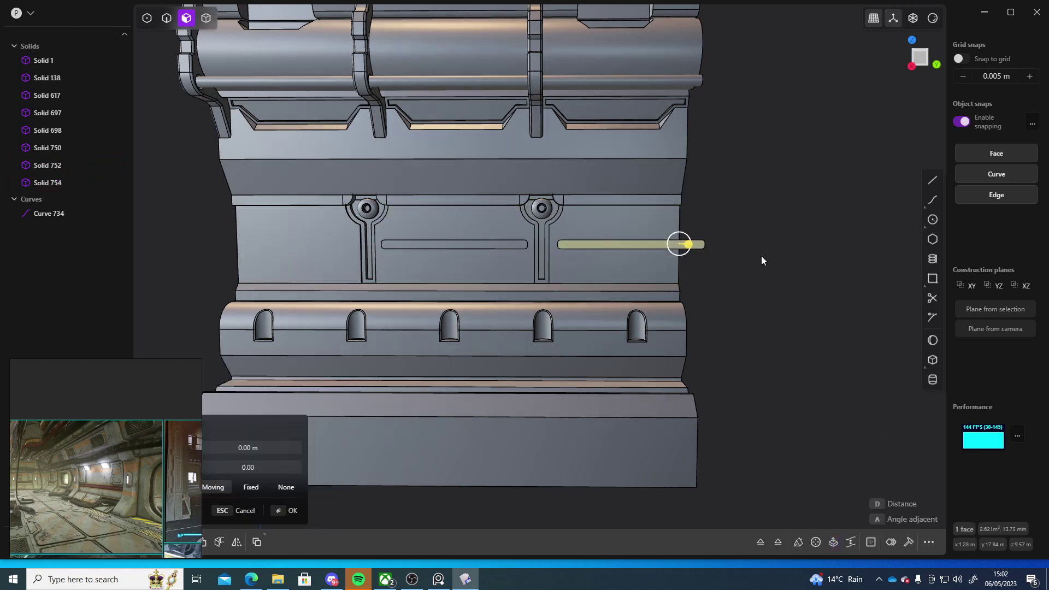
pyautogui.press('Escape')
pyautogui.press('4')
pyautogui.click(639, 257)
pyautogui.hotkey('ctrl', 'd')
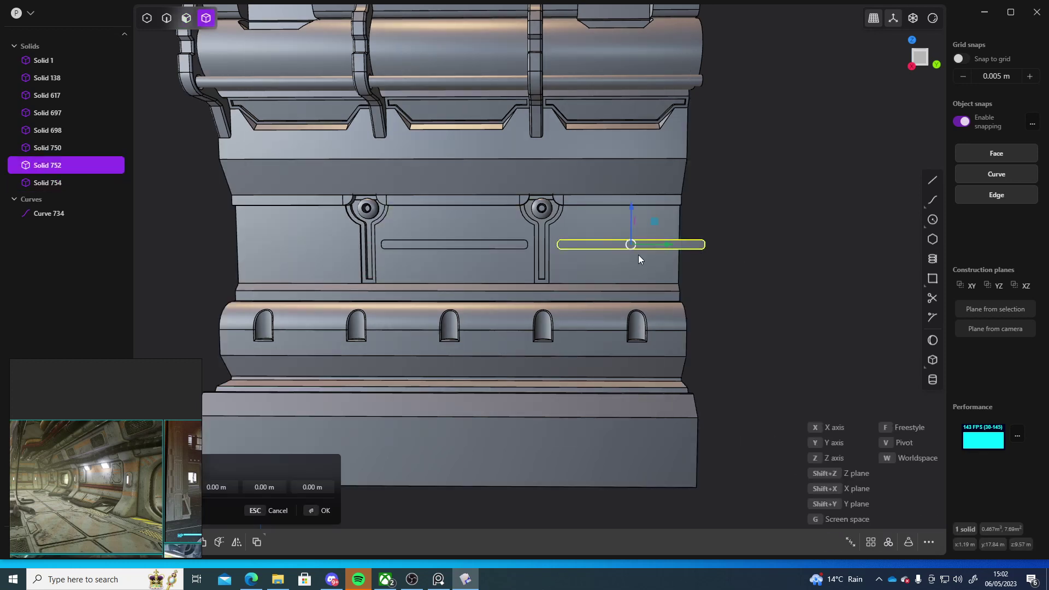
pyautogui.press('x')
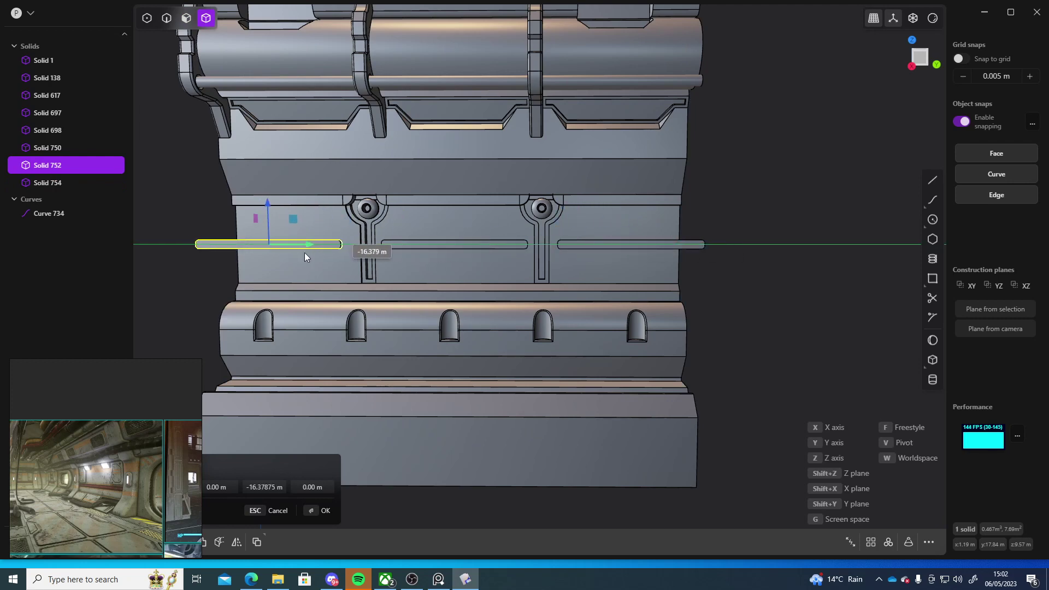
pyautogui.keyDown('shift'); pyautogui.moveTo(310, 255); pyautogui.dragTo(431, 287, button='middle'); pyautogui.keyUp('shift')
pyautogui.scroll(2, 431, 287)
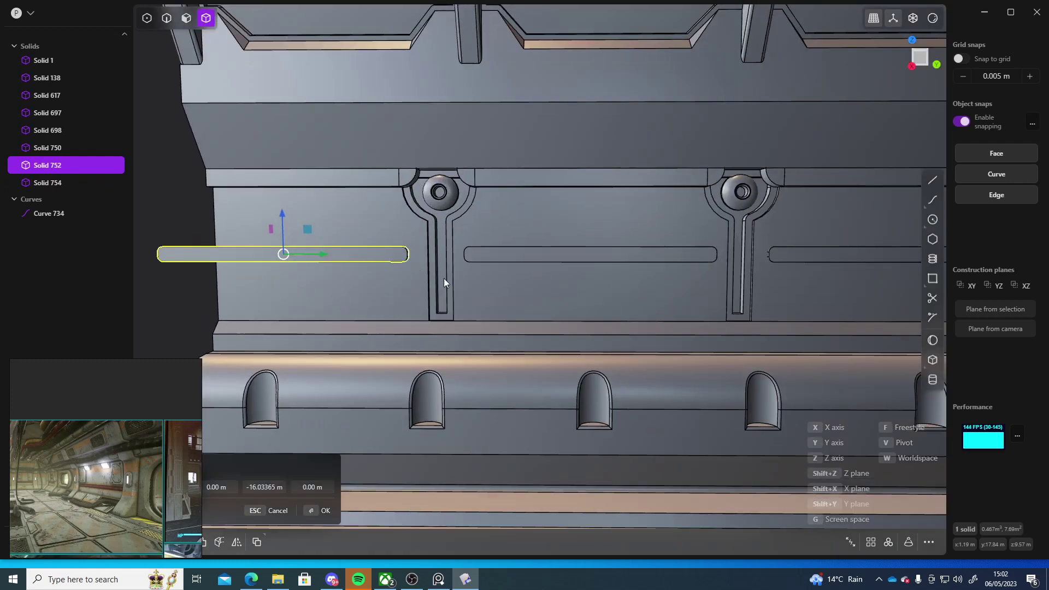
pyautogui.click(325, 256)
pyautogui.scroll(-5, 572, 282)
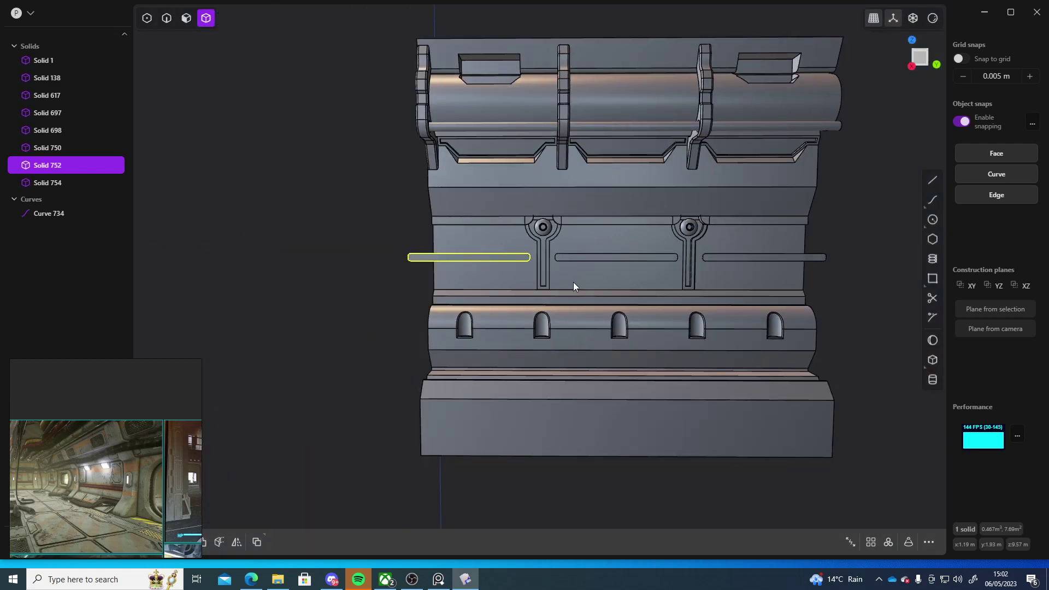
pyautogui.moveTo(572, 270); pyautogui.dragTo(504, 246, button='middle')
pyautogui.moveTo(553, 294); pyautogui.dragTo(563, 303, button='middle')
# Step: Select all three rounded bars and lower them about 1.17 m along Z to just above the ledge
pyautogui.click(622, 247)
pyautogui.press('g')
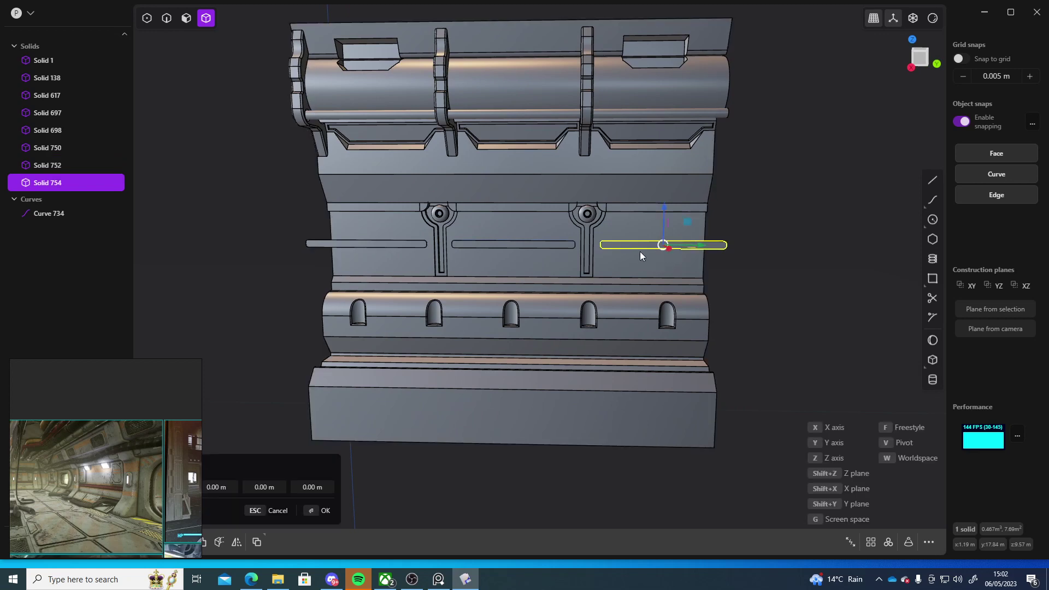
pyautogui.rightClick(790, 284)
pyautogui.moveTo(791, 284); pyautogui.dragTo(811, 291, button='middle')
pyautogui.keyDown('shift'); pyautogui.click(478, 247); pyautogui.keyUp('shift')
pyautogui.keyDown('shift'); pyautogui.click(366, 254); pyautogui.keyUp('shift')
pyautogui.moveTo(366, 254); pyautogui.dragTo(455, 217, button='middle')
pyautogui.press('g')
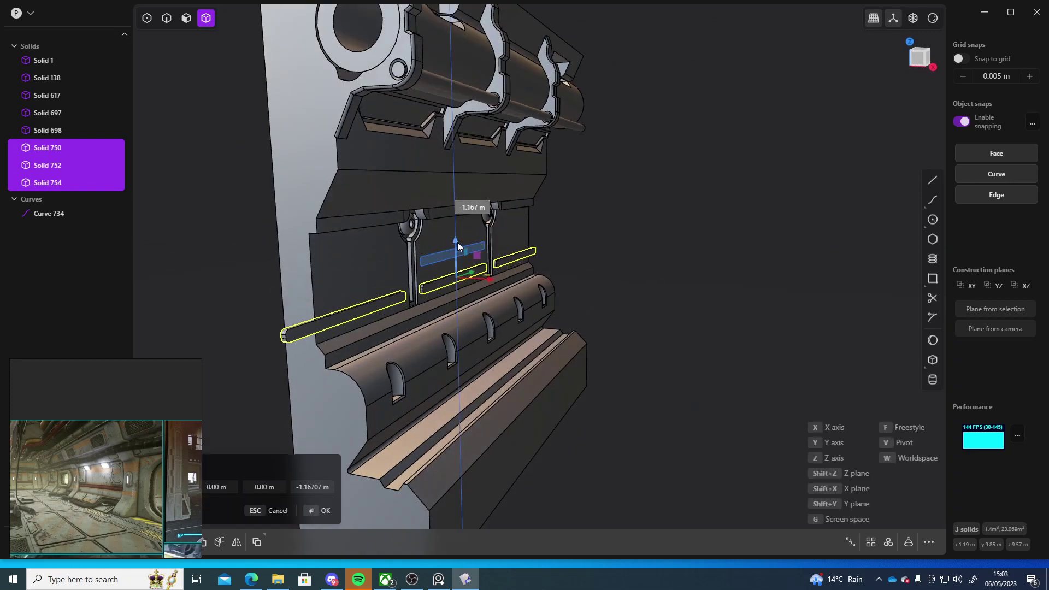
pyautogui.click(458, 244)
pyautogui.moveTo(458, 244); pyautogui.dragTo(477, 226, button='middle')
pyautogui.click(824, 246)
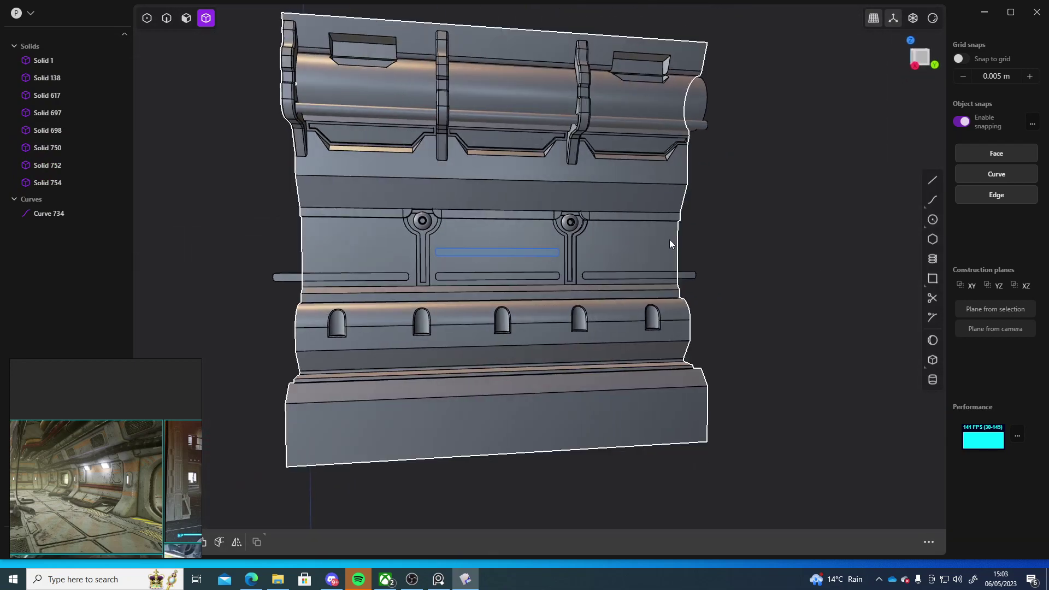
# Step: Delete the leftover profile curve in the middle wall section above the rounded bar
pyautogui.moveTo(431, 262); pyautogui.dragTo(644, 256, button='middle')
pyautogui.click(48, 214)
pyautogui.press('Delete')
# Step: Subtract the three rounded bars from the main wall solid with a Boolean to leave recessed slots
pyautogui.click(449, 216)
pyautogui.moveTo(457, 279); pyautogui.dragTo(349, 306, button='middle')
pyautogui.press('q')
pyautogui.click(347, 313)
pyautogui.click(513, 255)
pyautogui.click(654, 211)
pyautogui.press('Return')
# Step: Bevel the outer rim edges of all three recessed slots slightly with the Fillet tool
pyautogui.moveTo(792, 208); pyautogui.dragTo(720, 244, button='middle')
pyautogui.scroll(-5, 742, 225)
pyautogui.press('3')
pyautogui.press('2')
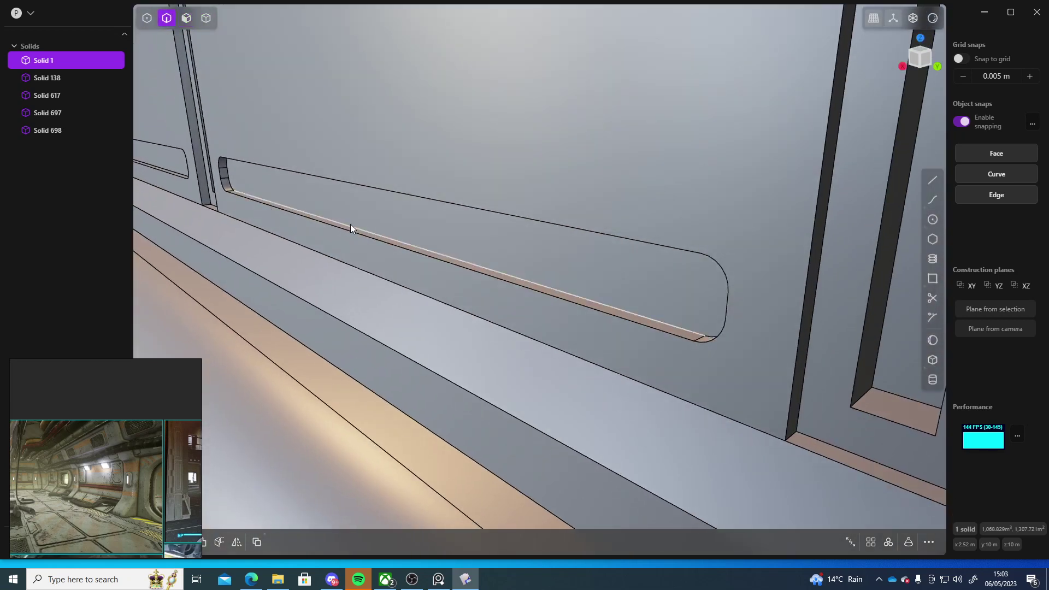
pyautogui.doubleClick(352, 226)
pyautogui.press('f')
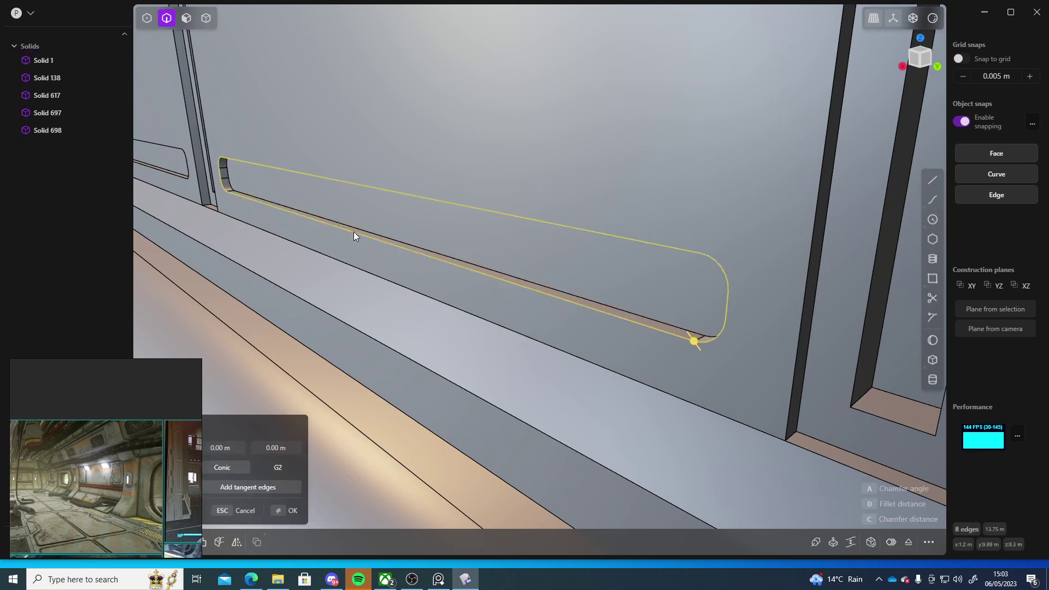
pyautogui.keyDown('shift'); pyautogui.moveTo(726, 317); pyautogui.dragTo(496, 237, button='middle'); pyautogui.keyUp('shift')
pyautogui.scroll(-3, 497, 237)
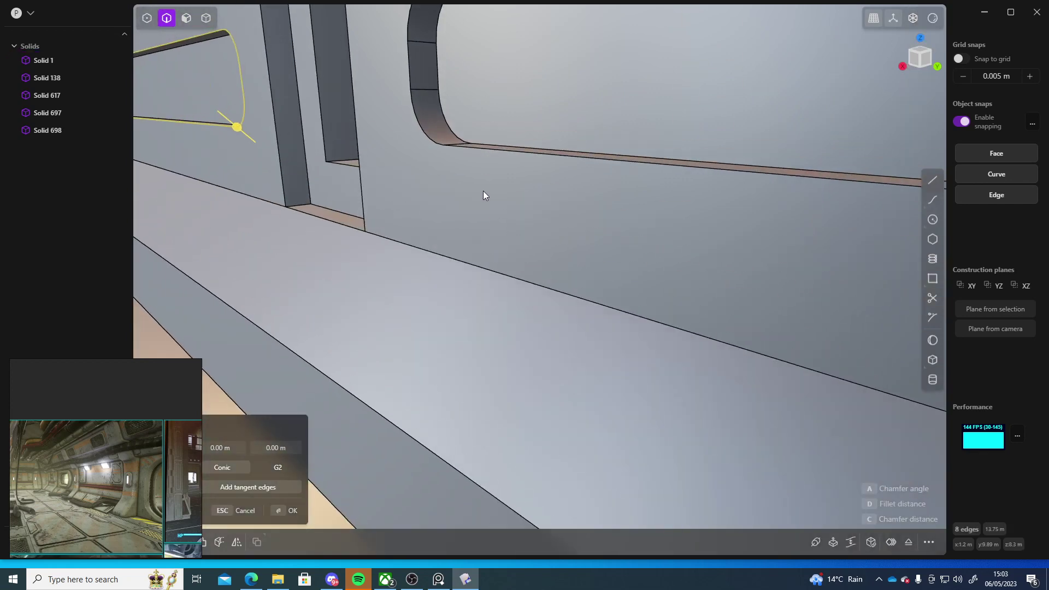
pyautogui.keyDown('shift'); pyautogui.click(423, 140); pyautogui.keyUp('shift')
pyautogui.scroll(-5, 422, 139)
pyautogui.keyDown('shift'); pyautogui.moveTo(423, 140); pyautogui.dragTo(638, 286, button='middle'); pyautogui.keyUp('shift')
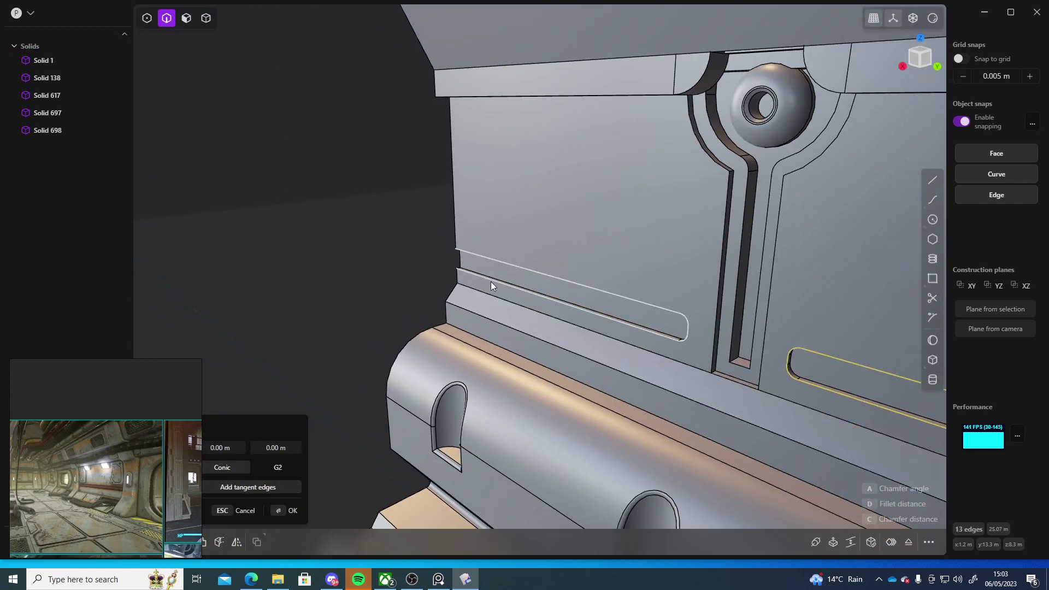
pyautogui.click(491, 280)
pyautogui.moveTo(486, 257); pyautogui.dragTo(493, 258)
pyautogui.moveTo(493, 258); pyautogui.dragTo(389, 304, button='middle')
pyautogui.press('Return')
# Step: Examine the sci-fi corridor reference images for wall panel, doorway and trim details
pyautogui.moveTo(519, 327); pyautogui.dragTo(624, 333, button='middle')
pyautogui.scroll(-8, 612, 312)
pyautogui.scroll(-2, 117, 447)
pyautogui.scroll(5, 110, 486)
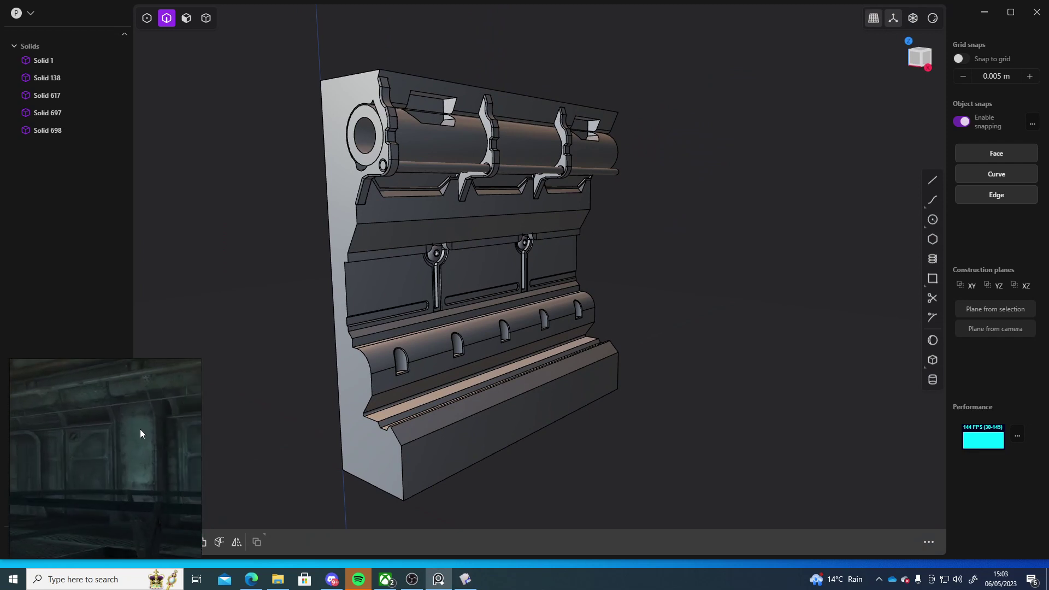
pyautogui.scroll(-4, 147, 431)
pyautogui.scroll(4, 163, 455)
pyautogui.moveTo(539, 345); pyautogui.dragTo(520, 352, button='middle')
pyautogui.scroll(-5, 119, 444)
pyautogui.scroll(5, 153, 434)
pyautogui.moveTo(155, 435); pyautogui.dragTo(314, 505, button='middle')
pyautogui.scroll(3, 83, 445)
pyautogui.scroll(-4, 88, 446)
pyautogui.scroll(-2, 115, 443)
pyautogui.scroll(4, 153, 422)
pyautogui.scroll(3, 96, 433)
pyautogui.moveTo(145, 415); pyautogui.dragTo(126, 484, button='middle')
pyautogui.scroll(-2, 130, 492)
pyautogui.scroll(-2, 98, 467)
pyautogui.scroll(4, 122, 461)
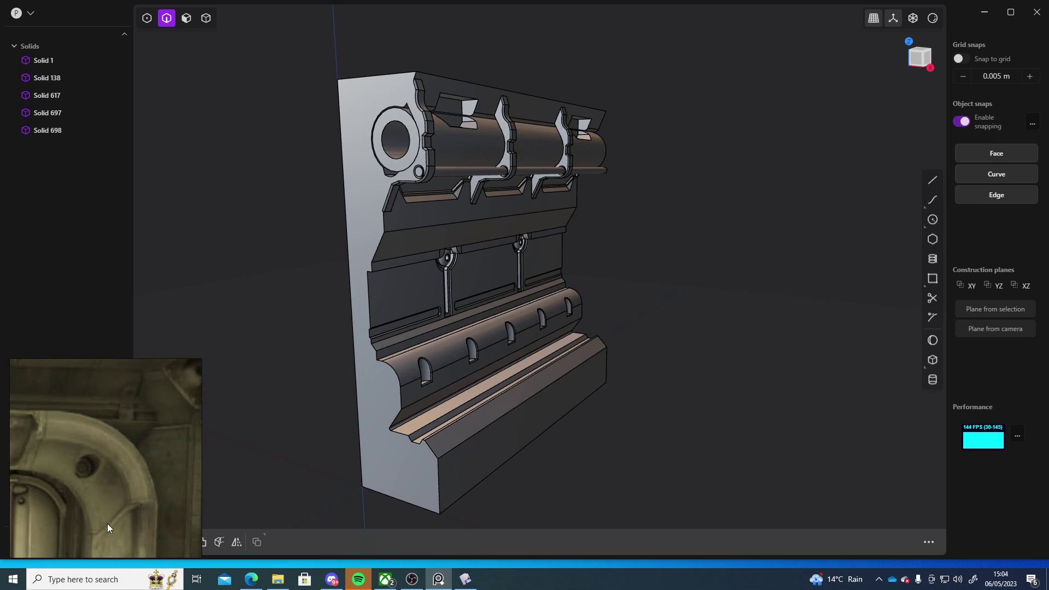
pyautogui.scroll(-5, 100, 492)
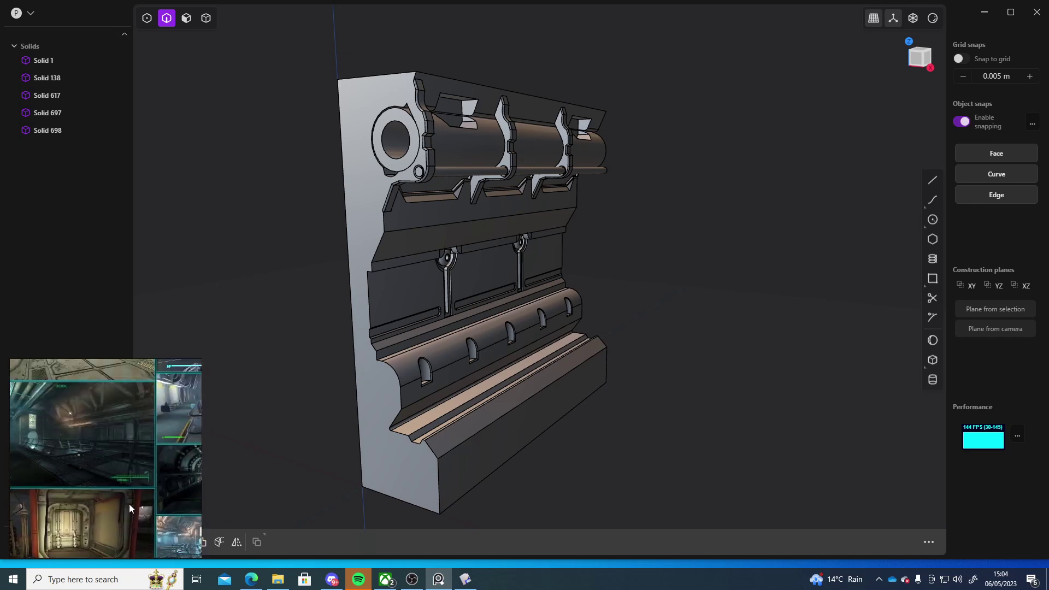
pyautogui.scroll(6, 129, 496)
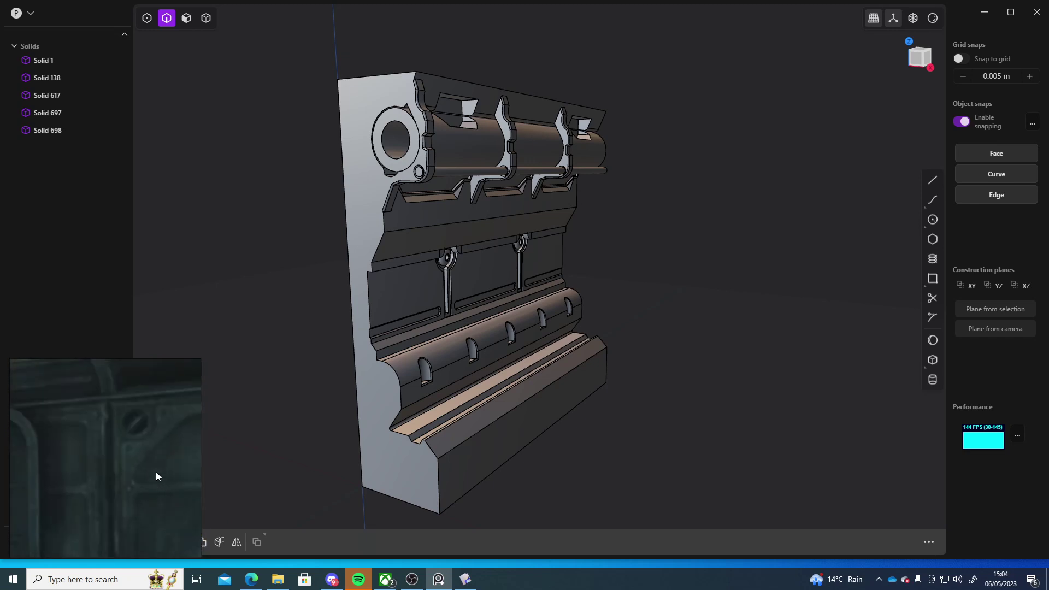
pyautogui.moveTo(137, 476); pyautogui.dragTo(68, 440, button='middle')
pyautogui.scroll(-5, 156, 485)
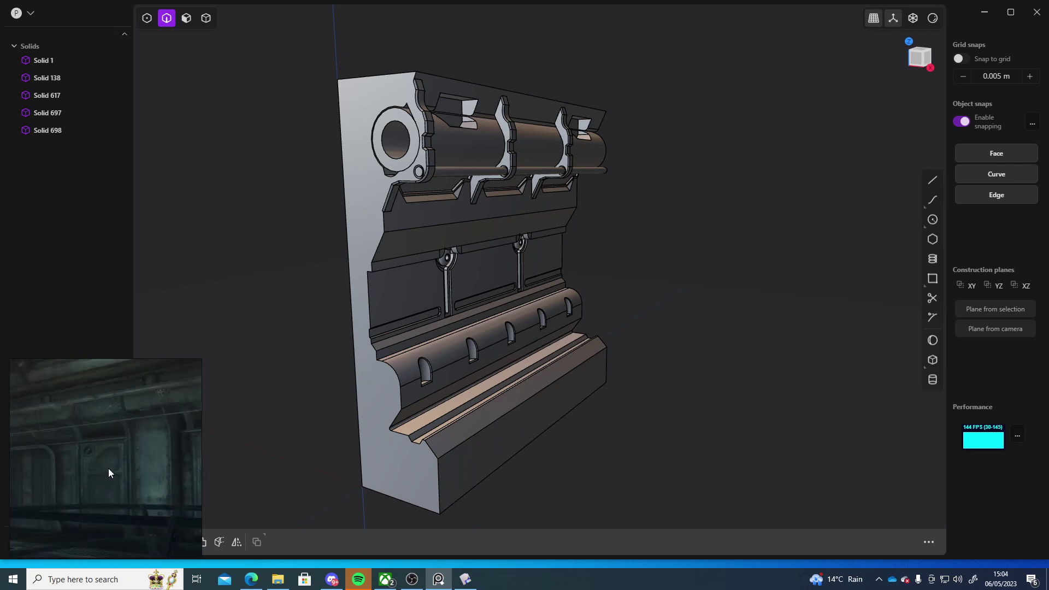
pyautogui.scroll(3, 122, 450)
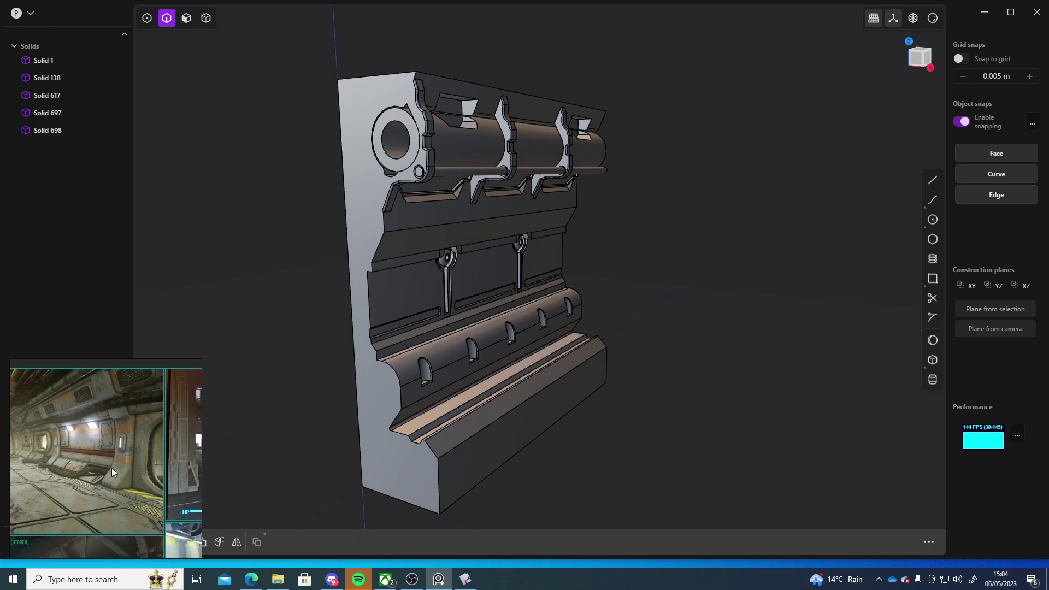
pyautogui.scroll(4, 131, 464)
pyautogui.moveTo(131, 498); pyautogui.dragTo(133, 487, button='middle')
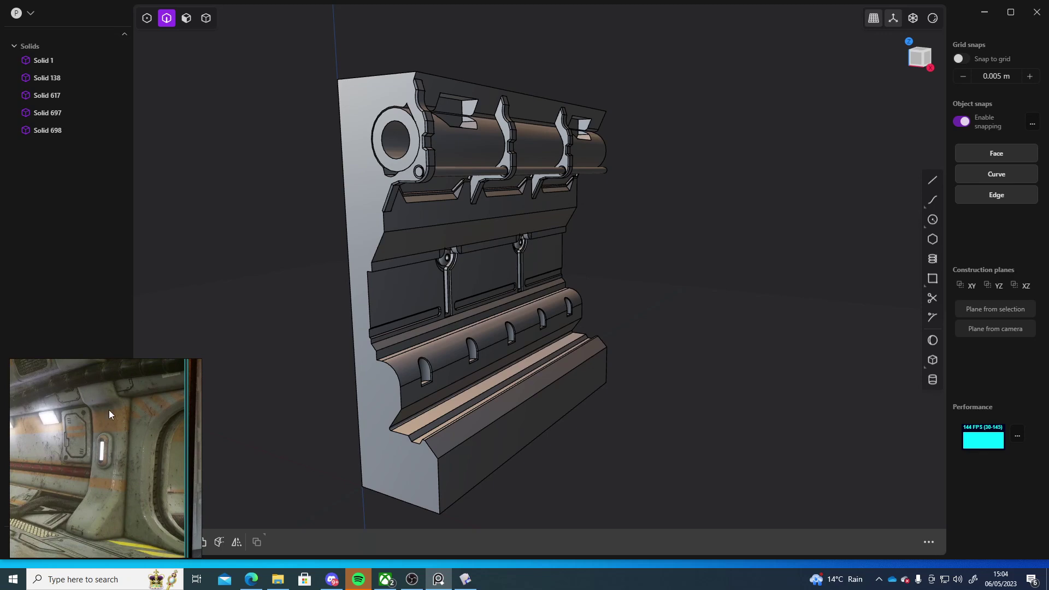
# Step: Compare the wall module with the remaining reference images and inspect its rounded ledge and arched recesses
pyautogui.moveTo(574, 468); pyautogui.dragTo(430, 473, button='middle')
pyautogui.scroll(-5, 100, 476)
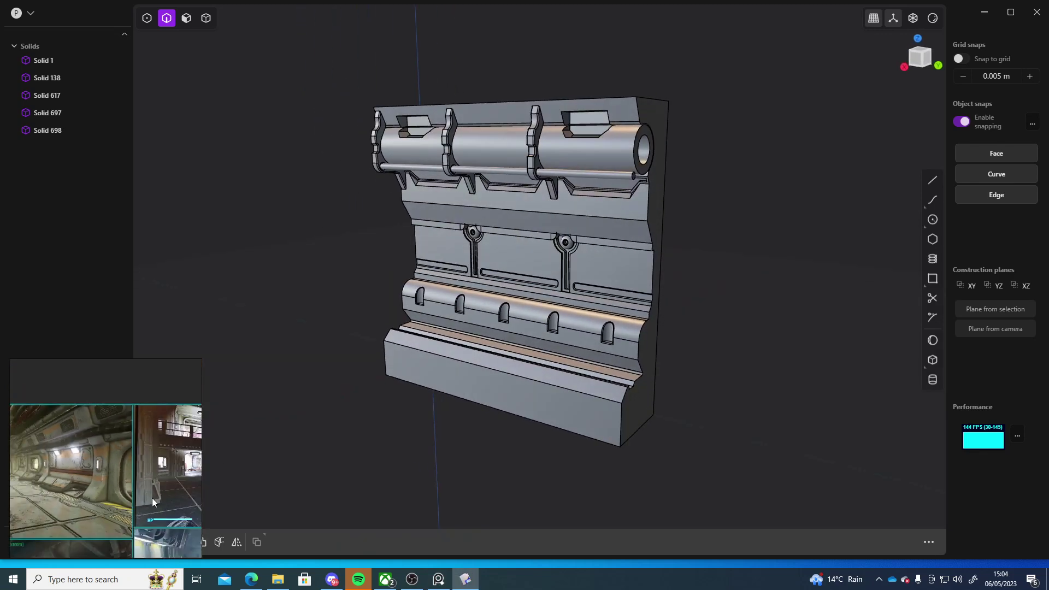
pyautogui.moveTo(157, 490); pyautogui.dragTo(66, 499, button='middle')
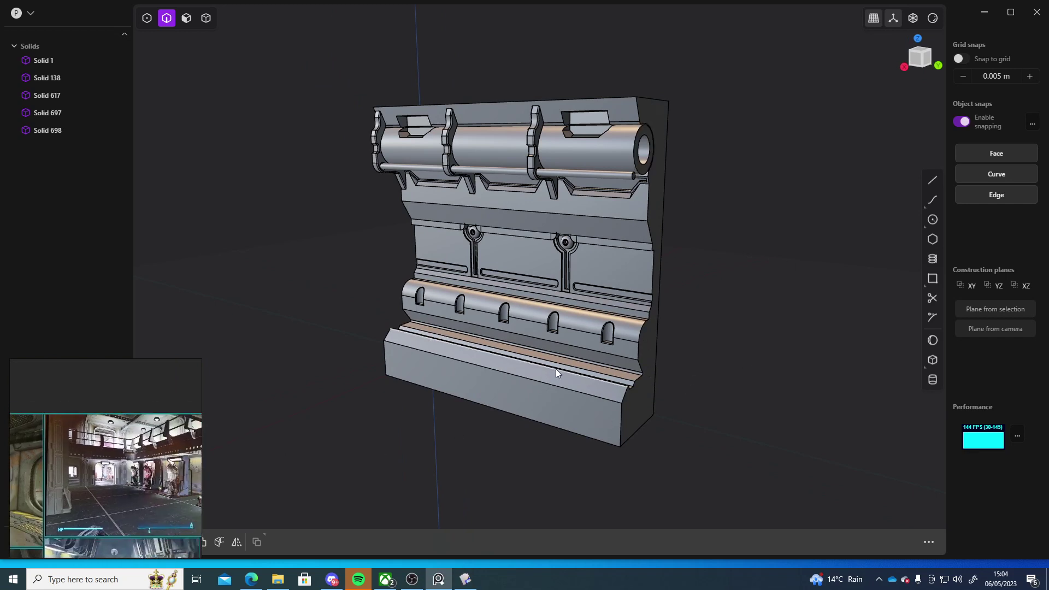
pyautogui.scroll(-2, 131, 472)
pyautogui.moveTo(131, 473); pyautogui.dragTo(92, 461, button='middle')
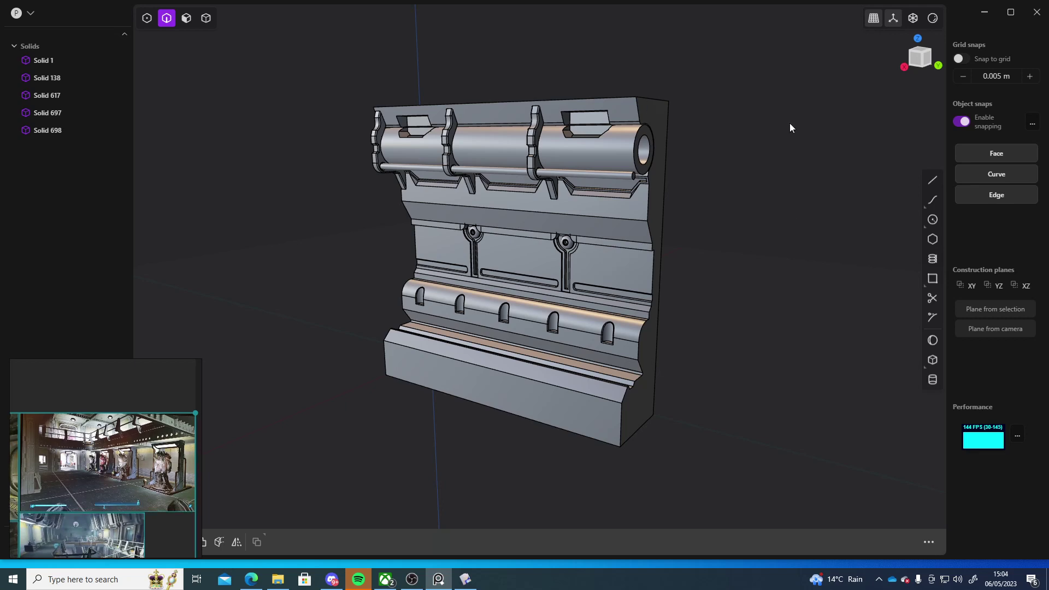
pyautogui.moveTo(663, 418); pyautogui.dragTo(778, 271, button='middle')
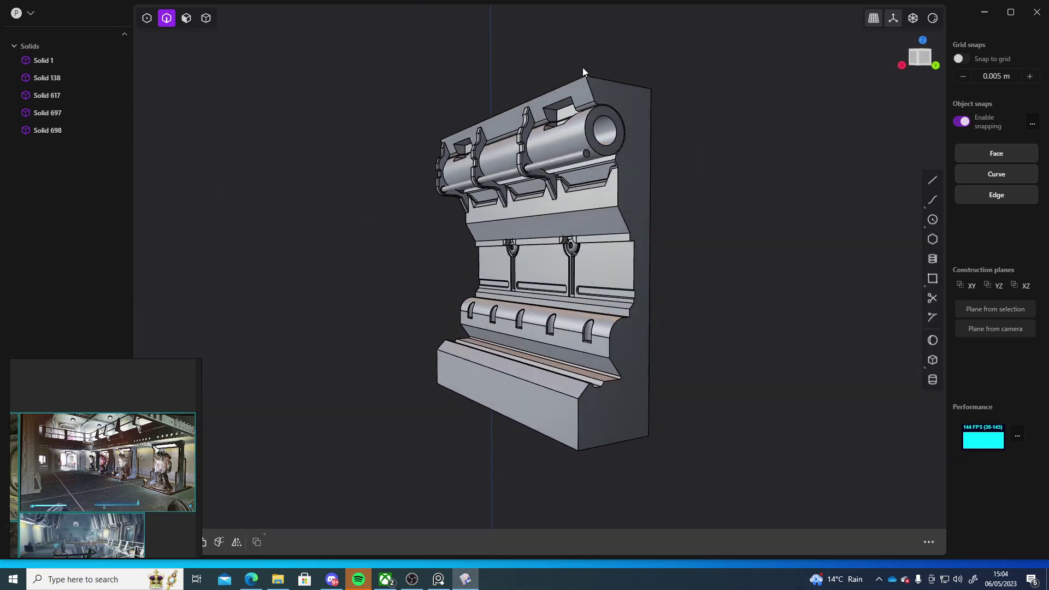
pyautogui.moveTo(653, 108); pyautogui.dragTo(902, 203, button='middle')
pyautogui.scroll(-5, 698, 195)
pyautogui.moveTo(699, 195); pyautogui.dragTo(495, 284, button='middle')
pyautogui.scroll(6, 576, 204)
pyautogui.scroll(3, 586, 240)
pyautogui.scroll(-10, 545, 235)
pyautogui.scroll(6, 428, 324)
pyautogui.moveTo(428, 326); pyautogui.dragTo(434, 294, button='middle')
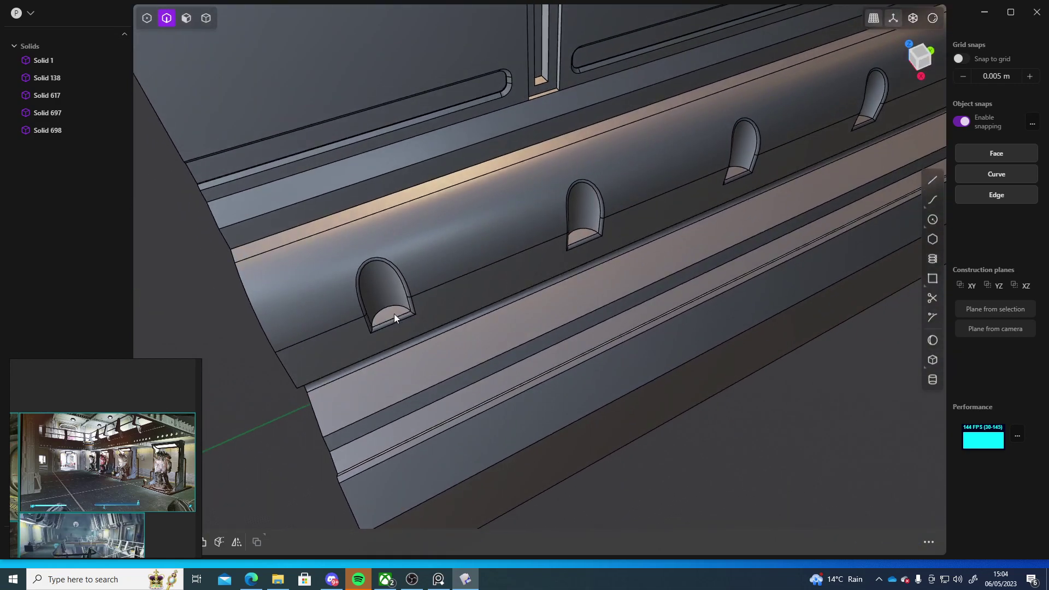
# Step: Try to offset the selected faces of four arched recesses along the rounded ledge
pyautogui.moveTo(628, 293); pyautogui.dragTo(658, 288, button='middle')
pyautogui.press('3')
pyautogui.click(488, 250)
pyautogui.keyDown('shift'); pyautogui.click(634, 156); pyautogui.keyUp('shift')
pyautogui.moveTo(786, 168); pyautogui.dragTo(742, 158, button='middle')
pyautogui.moveTo(739, 117)
pyautogui.mouseDown(button='middle')
pyautogui.moveTo(761, 169)
pyautogui.moveTo(726, 133)
pyautogui.mouseUp(button='middle')
pyautogui.keyDown('shift'); pyautogui.click(726, 136); pyautogui.keyUp('shift')
pyautogui.keyDown('shift'); pyautogui.click(829, 94); pyautogui.keyUp('shift')
pyautogui.moveTo(831, 114); pyautogui.dragTo(831, 107)
pyautogui.moveTo(818, 132); pyautogui.dragTo(850, 284, button='middle')
pyautogui.press('Return')
pyautogui.hotkey('ctrl', 'z')
pyautogui.hotkey('ctrl', 'z')
pyautogui.hotkey('ctrl', 'z')
pyautogui.click(802, 269)
pyautogui.moveTo(489, 342)
pyautogui.mouseDown(button='middle')
pyautogui.moveTo(611, 402)
pyautogui.moveTo(663, 407)
pyautogui.moveTo(637, 433)
pyautogui.moveTo(569, 389)
pyautogui.moveTo(403, 408)
pyautogui.moveTo(620, 426)
pyautogui.moveTo(562, 423)
pyautogui.moveTo(529, 308)
pyautogui.moveTo(565, 290)
pyautogui.moveTo(568, 272)
pyautogui.moveTo(540, 325)
pyautogui.moveTo(468, 367)
pyautogui.moveTo(464, 313)
pyautogui.moveTo(435, 335)
pyautogui.moveTo(444, 346)
pyautogui.moveTo(579, 346)
pyautogui.moveTo(560, 423)
pyautogui.moveTo(492, 416)
pyautogui.moveTo(483, 362)
pyautogui.moveTo(514, 301)
pyautogui.moveTo(572, 341)
pyautogui.moveTo(542, 348)
pyautogui.moveTo(519, 371)
pyautogui.moveTo(563, 369)
pyautogui.moveTo(582, 338)
pyautogui.moveTo(614, 360)
pyautogui.moveTo(564, 359)
pyautogui.moveTo(486, 324)
pyautogui.mouseUp(button='middle')
pyautogui.scroll(3, 542, 310)
pyautogui.click(569, 270)
pyautogui.press('Escape')
# Step: Inspect the slots, arched recesses and base block of the wall module in the right view
pyautogui.scroll(4, 483, 362)
pyautogui.scroll(-4, 542, 348)
pyautogui.scroll(6, 495, 311)
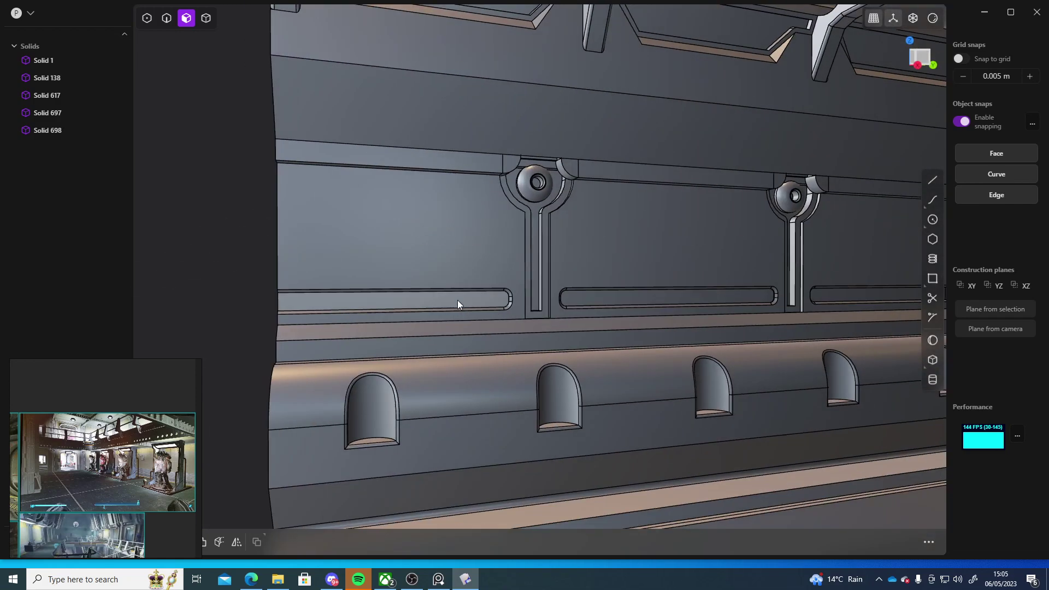
pyautogui.click(925, 64)
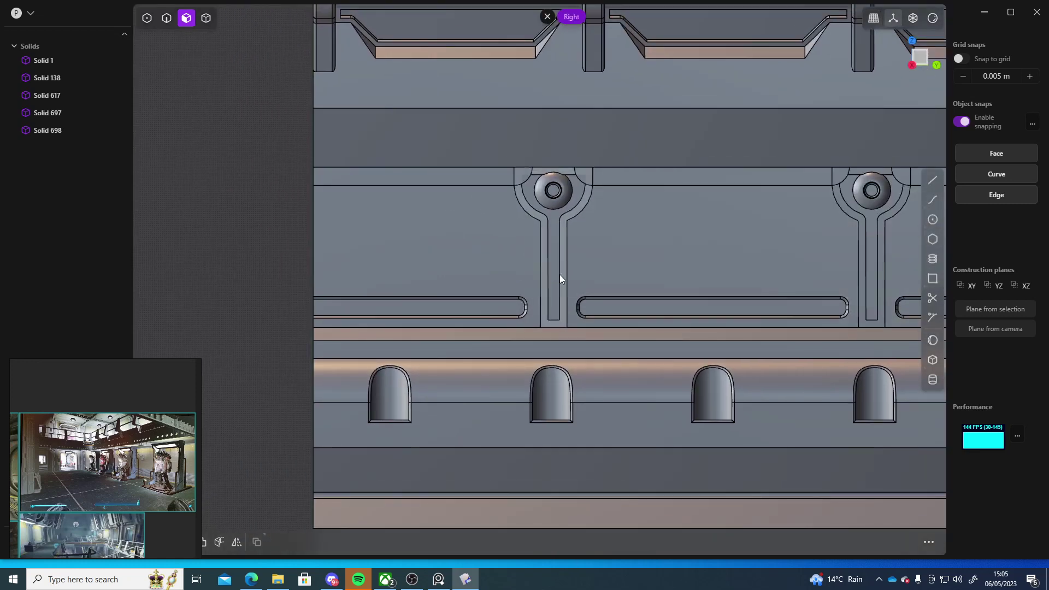
pyautogui.scroll(-6, 650, 354)
pyautogui.keyDown('shift'); pyautogui.moveTo(509, 334); pyautogui.dragTo(579, 355, button='middle'); pyautogui.keyUp('shift')
pyautogui.click(922, 60)
pyautogui.scroll(5, 518, 275)
pyautogui.scroll(15, 431, 280)
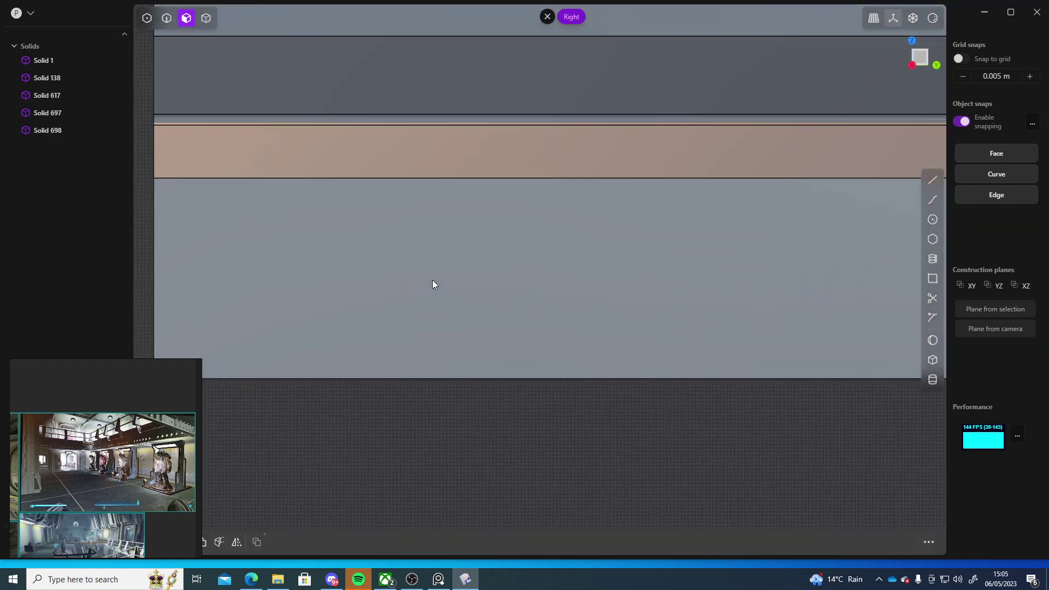
pyautogui.scroll(-11, 474, 323)
pyautogui.keyDown('shift'); pyautogui.moveTo(432, 280); pyautogui.dragTo(414, 299, button='middle'); pyautogui.keyUp('shift')
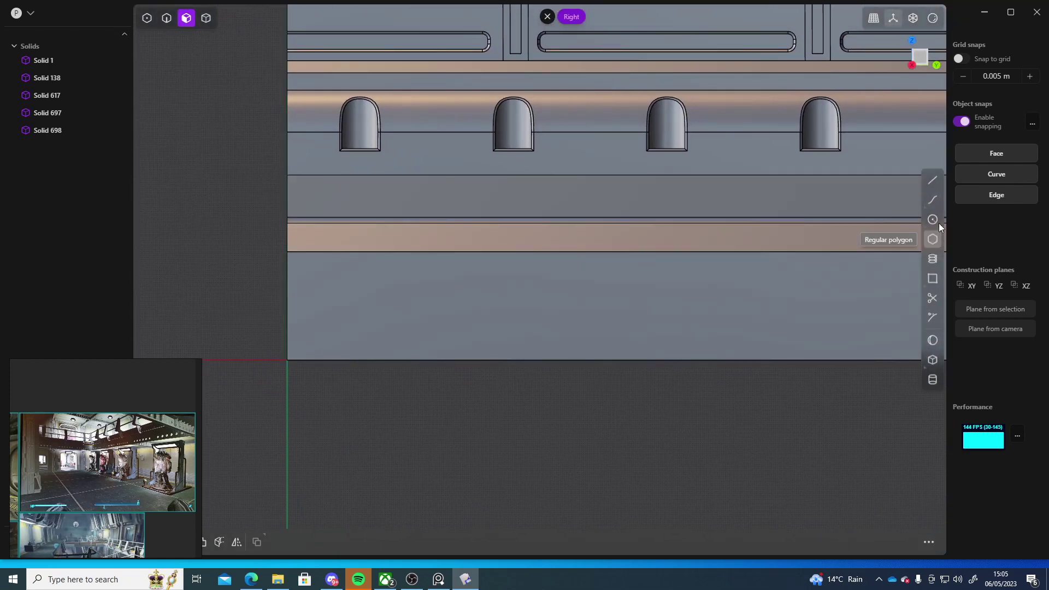
# Step: In the front view, draw a horizontal line about 10.43 m long across the upper part of the base block
pyautogui.moveTo(415, 295); pyautogui.dragTo(573, 301, button='middle')
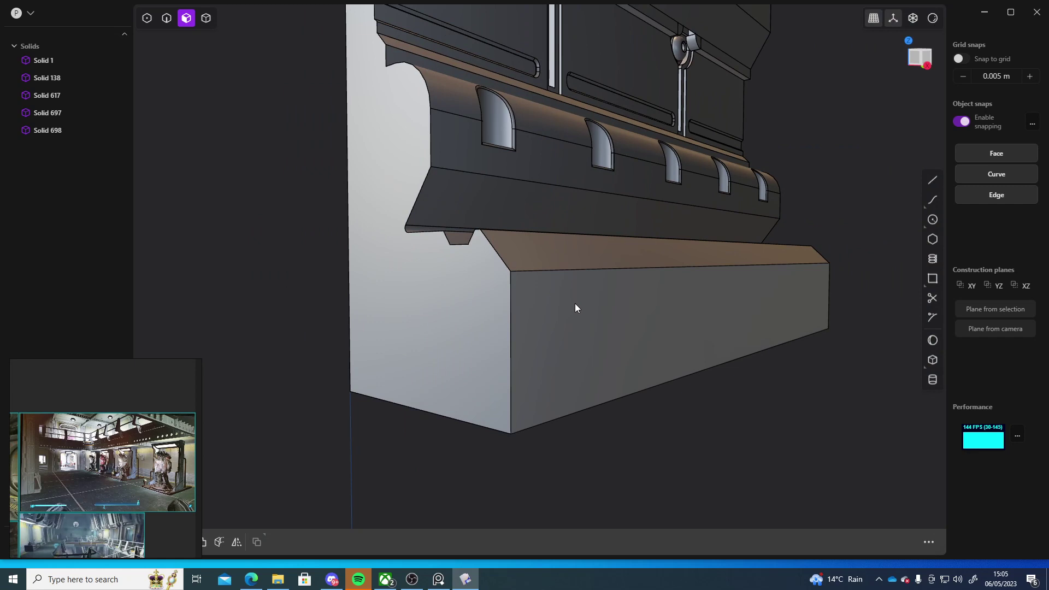
pyautogui.click(927, 63)
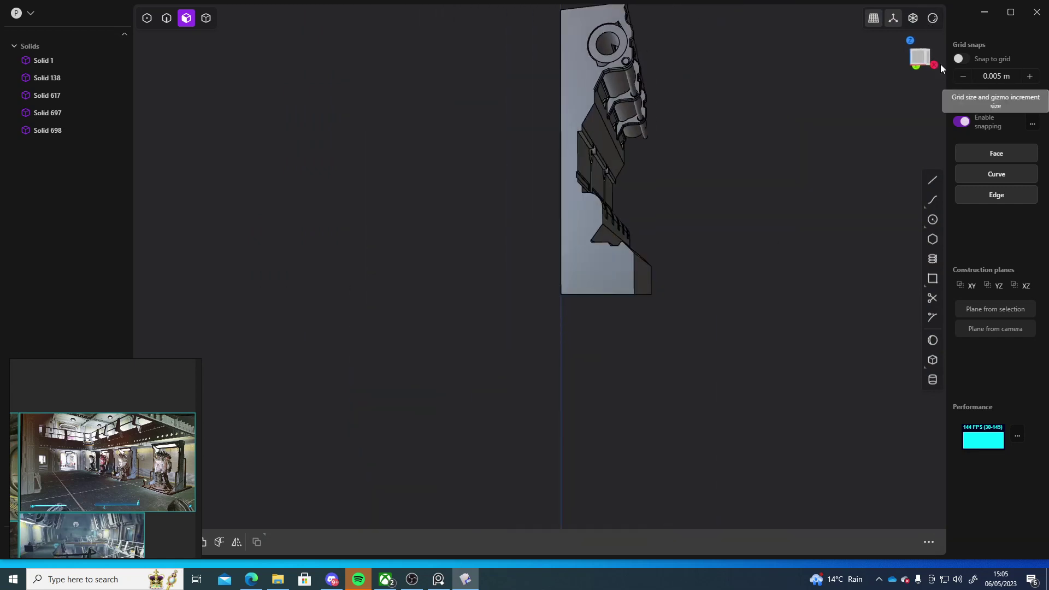
pyautogui.click(917, 54)
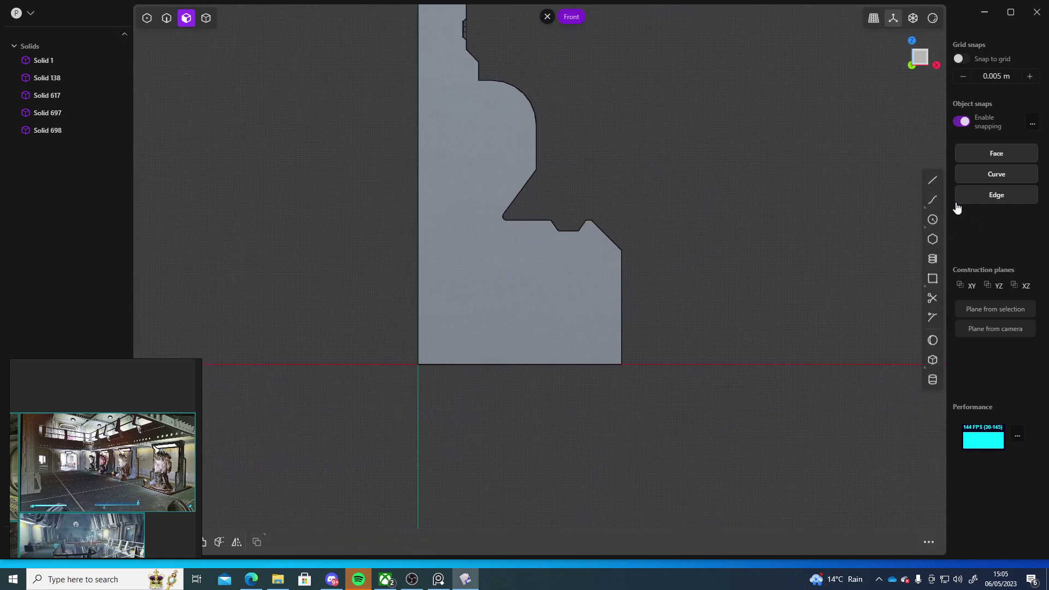
pyautogui.click(931, 180)
pyautogui.click(351, 267)
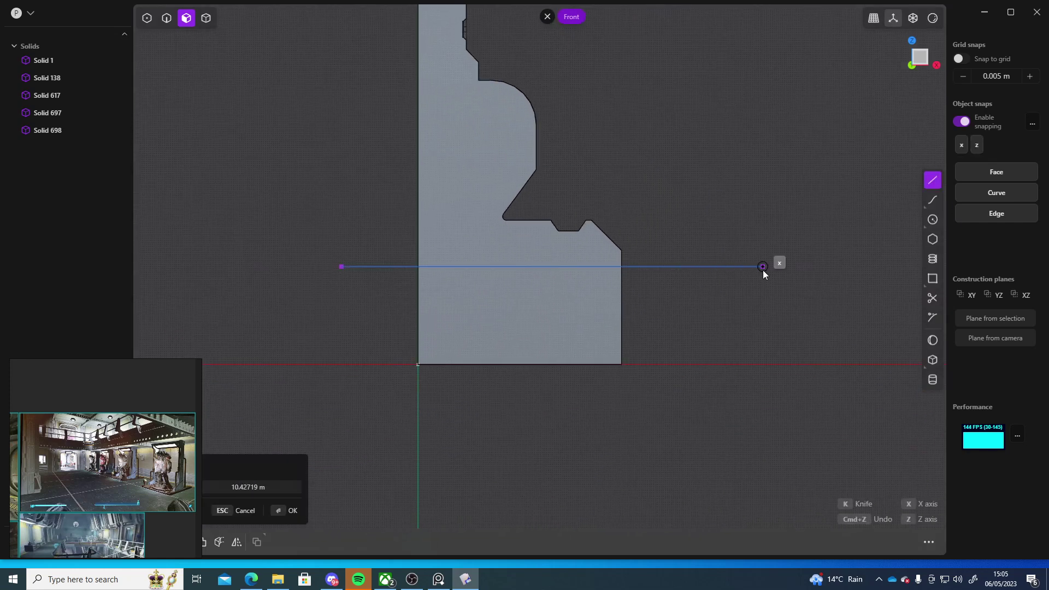
pyautogui.click(763, 268)
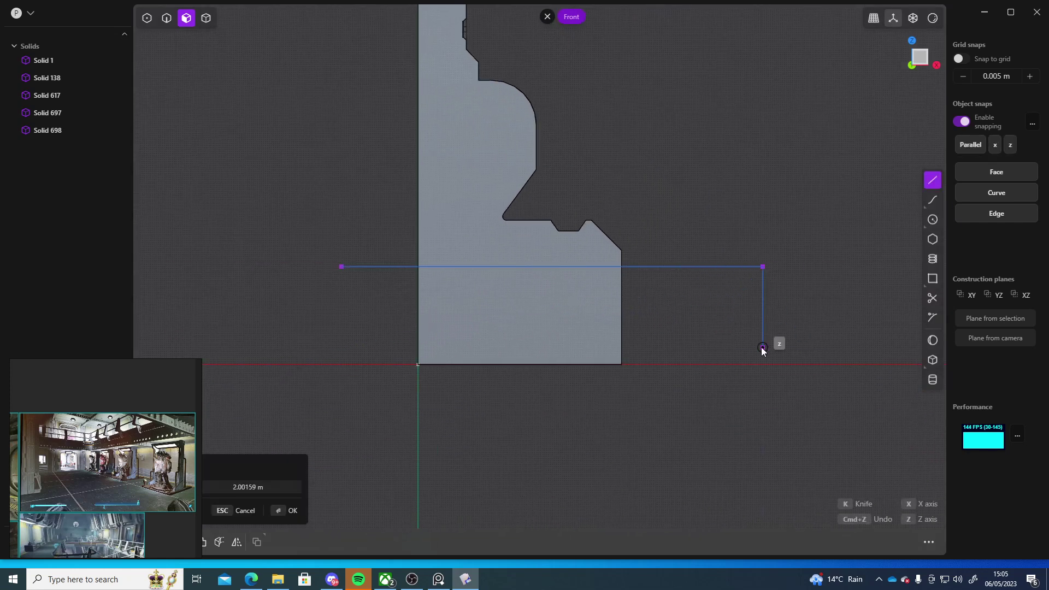
pyautogui.press('Escape')
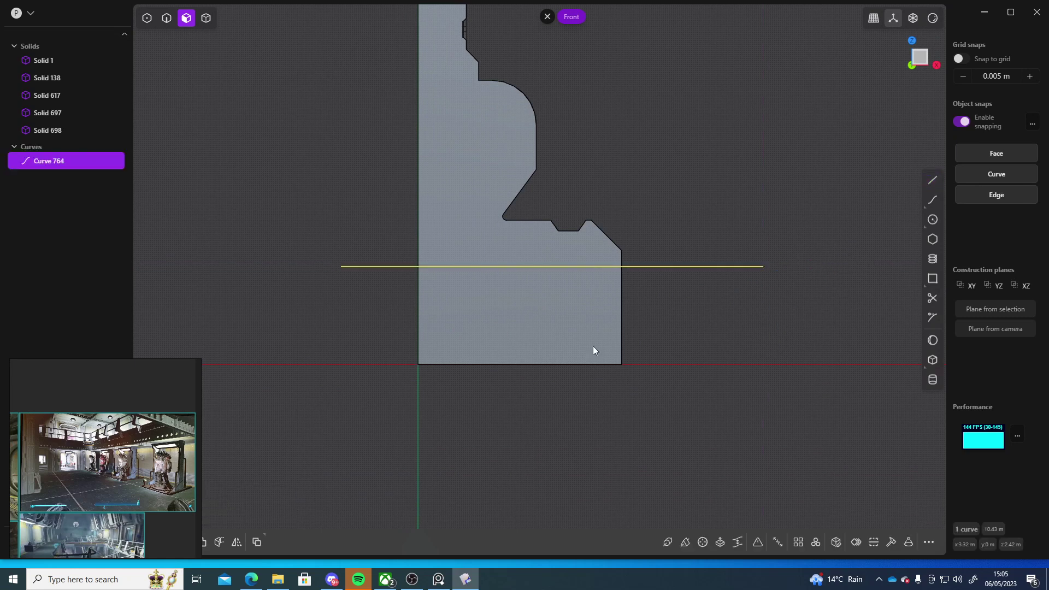
# Step: Draw a second horizontal line about 11.86 m long across the base block, just above its underside
pyautogui.click(932, 180)
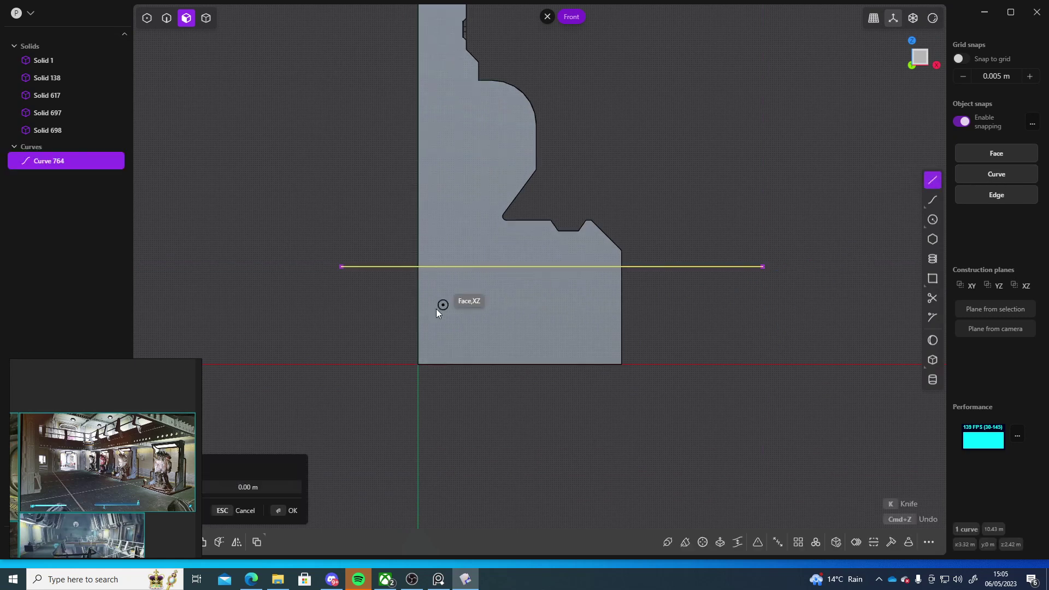
pyautogui.click(332, 344)
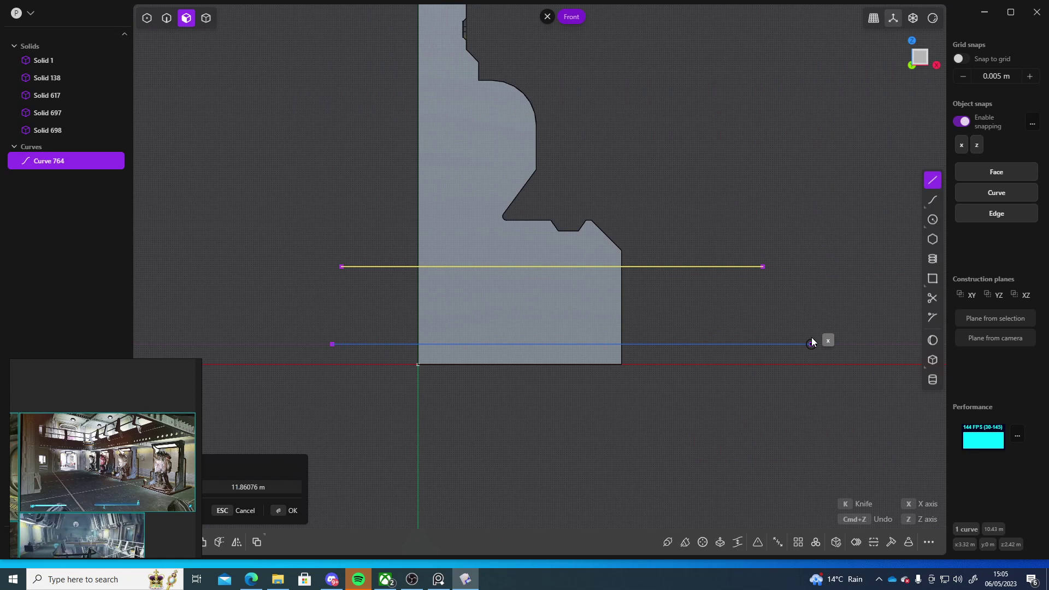
pyautogui.click(811, 343)
pyautogui.keyDown('shift'); pyautogui.moveTo(755, 363); pyautogui.dragTo(699, 348, button='middle'); pyautogui.keyUp('shift')
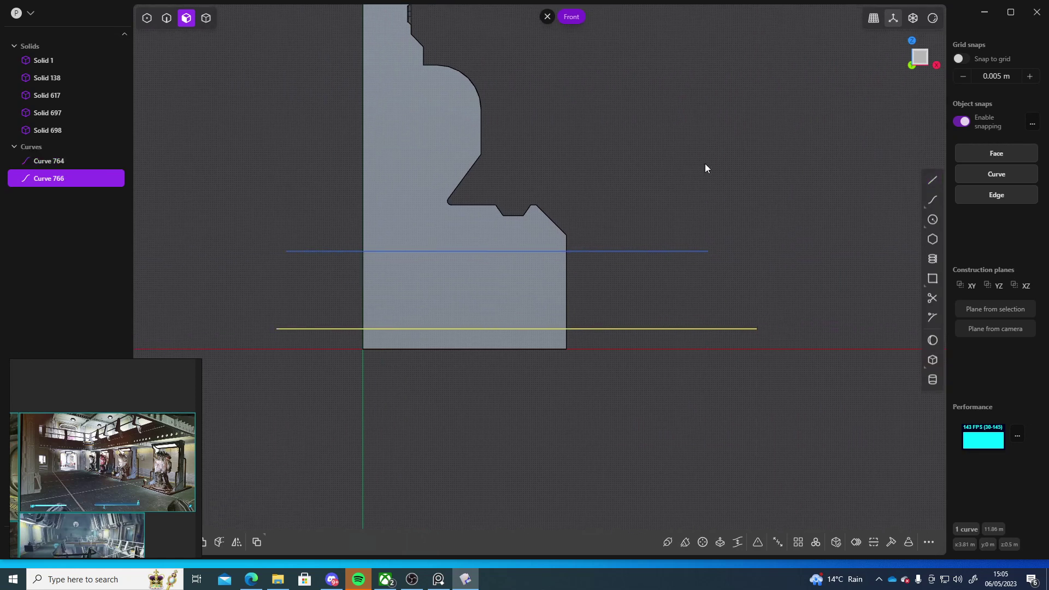
# Step: Cut the main wall solid with the two horizontal lines to separate the base into layers
pyautogui.press('4')
pyautogui.click(517, 275)
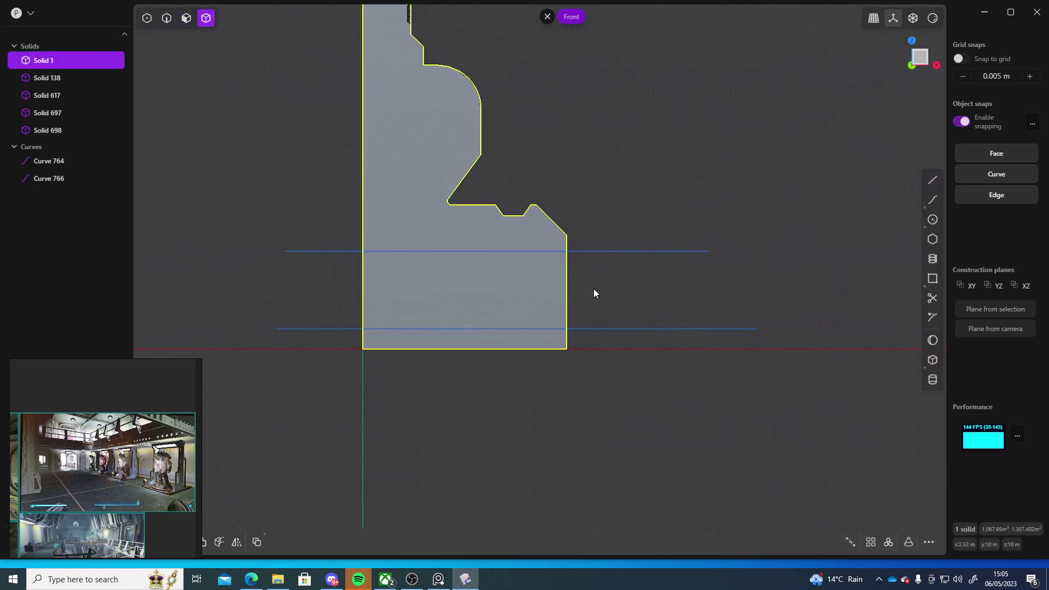
pyautogui.press('c')
pyautogui.click(626, 251)
pyautogui.click(626, 328)
pyautogui.rightClick(761, 261)
pyautogui.moveTo(756, 274); pyautogui.dragTo(649, 328, button='middle')
pyautogui.press('Escape')
# Step: Offset the front face of the middle base layer slightly inward to form a recessed band
pyautogui.press('3')
pyautogui.click(500, 300)
pyautogui.moveTo(552, 309); pyautogui.dragTo(599, 315, button='middle')
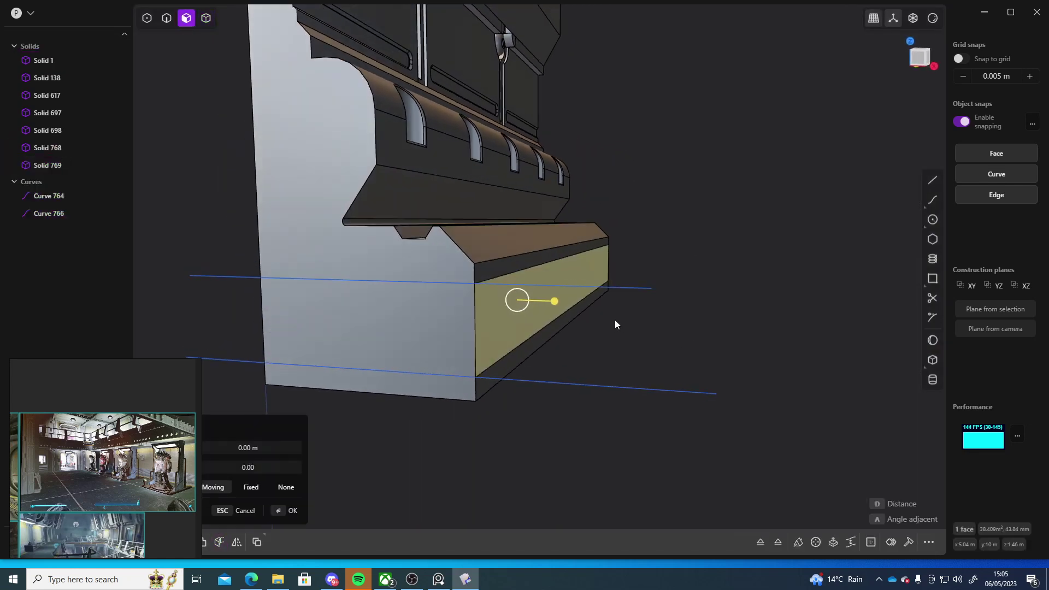
pyautogui.moveTo(556, 299); pyautogui.dragTo(548, 297)
pyautogui.moveTo(669, 310); pyautogui.dragTo(559, 296, button='middle')
pyautogui.moveTo(560, 296); pyautogui.dragTo(567, 306)
pyautogui.moveTo(709, 332); pyautogui.dragTo(151, 228, button='middle')
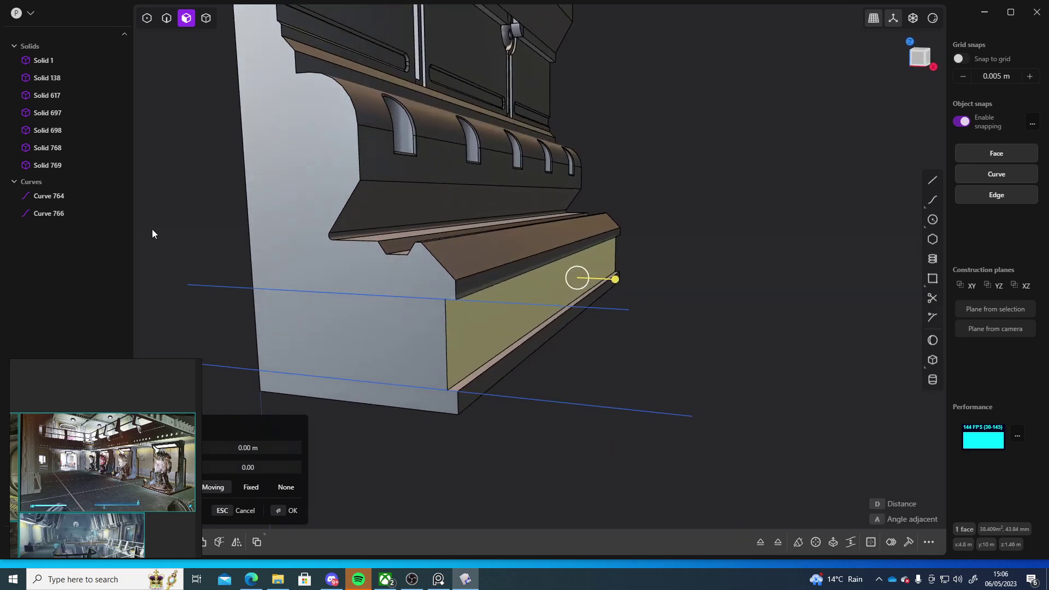
# Step: Delete the two horizontal cutting lines
pyautogui.click(50, 196)
pyautogui.keyDown('shift'); pyautogui.click(60, 214); pyautogui.keyUp('shift')
pyautogui.press('Delete')
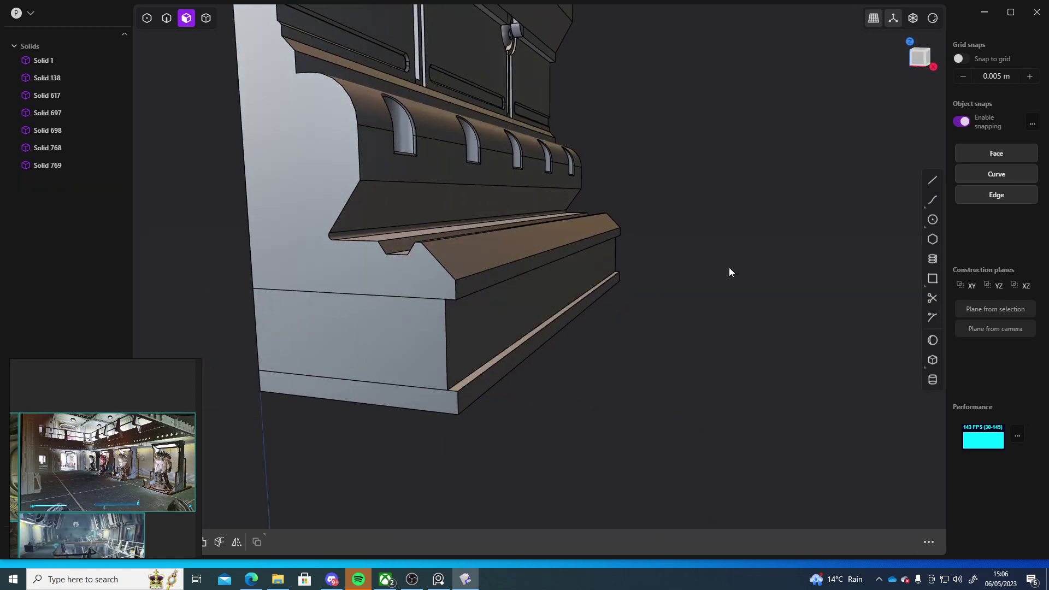
# Step: Inspect the recessed base band in perspective and in the right view
pyautogui.moveTo(737, 276); pyautogui.dragTo(484, 254, button='middle')
pyautogui.scroll(-6, 466, 264)
pyautogui.scroll(5, 491, 284)
pyautogui.moveTo(503, 318); pyautogui.dragTo(625, 332, button='middle')
pyautogui.click(917, 59)
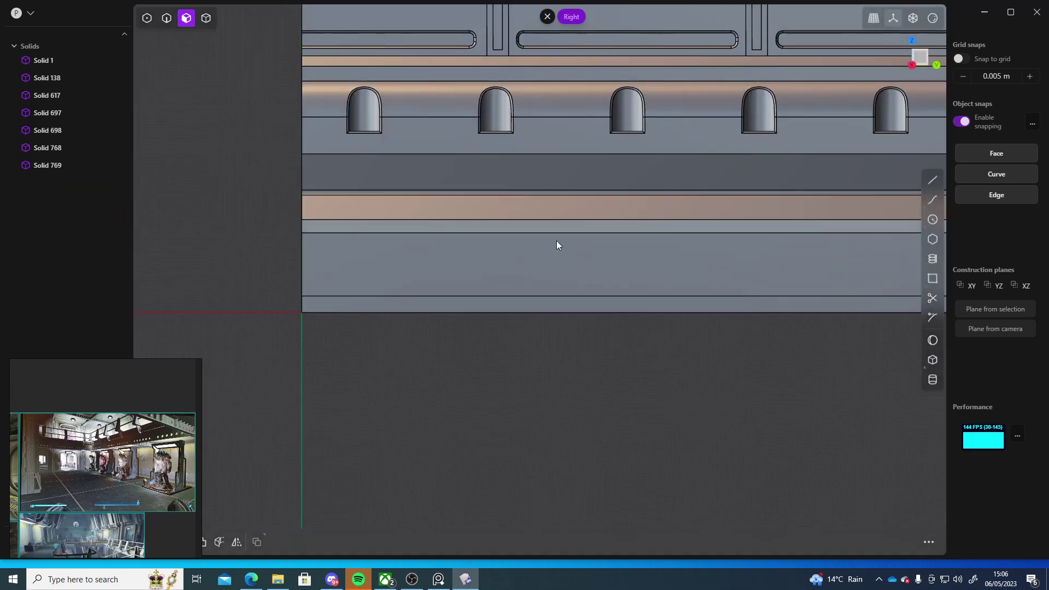
pyautogui.scroll(-3, 420, 273)
pyautogui.scroll(6, 375, 274)
pyautogui.scroll(5, 495, 284)
pyautogui.moveTo(467, 281); pyautogui.dragTo(460, 316, button='right')
pyautogui.scroll(-5, 478, 294)
pyautogui.scroll(-5, 460, 311)
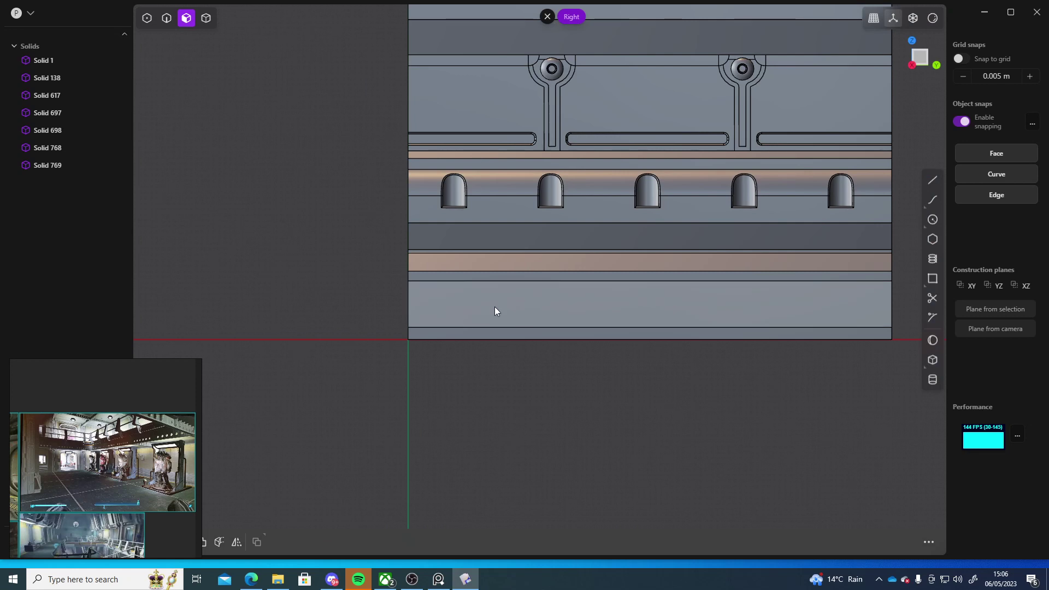
# Step: Examine the sci-fi reference images for small detail ideas to apply to the recessed base band
pyautogui.scroll(-5, 153, 456)
pyautogui.moveTo(148, 481); pyautogui.dragTo(154, 441, button='middle')
pyautogui.scroll(5, 121, 448)
pyautogui.moveTo(33, 528); pyautogui.dragTo(76, 445, button='middle')
pyautogui.scroll(5, 77, 506)
pyautogui.scroll(5, 75, 443)
pyautogui.scroll(-5, 132, 413)
pyautogui.moveTo(138, 407); pyautogui.dragTo(138, 499, button='middle')
pyautogui.scroll(8, 107, 406)
pyautogui.scroll(-8, 153, 421)
pyautogui.scroll(8, 109, 432)
pyautogui.moveTo(207, 454); pyautogui.dragTo(92, 379, button='middle')
pyautogui.moveTo(129, 416); pyautogui.dragTo(84, 401, button='middle')
pyautogui.scroll(-4, 85, 404)
pyautogui.scroll(6, 131, 456)
pyautogui.scroll(-8, 88, 412)
pyautogui.moveTo(158, 457)
pyautogui.mouseDown(button='middle')
pyautogui.moveTo(73, 398)
pyautogui.moveTo(126, 469)
pyautogui.mouseUp(button='middle')
pyautogui.moveTo(71, 404); pyautogui.dragTo(206, 533, button='middle')
pyautogui.moveTo(112, 434); pyautogui.dragTo(94, 549, button='middle')
pyautogui.moveTo(94, 417); pyautogui.dragTo(195, 487, button='middle')
pyautogui.scroll(3, 98, 497)
pyautogui.scroll(8, 95, 509)
pyautogui.scroll(-3, 126, 503)
pyautogui.moveTo(126, 503); pyautogui.dragTo(1, 442, button='middle')
pyautogui.moveTo(156, 470); pyautogui.dragTo(61, 461, button='middle')
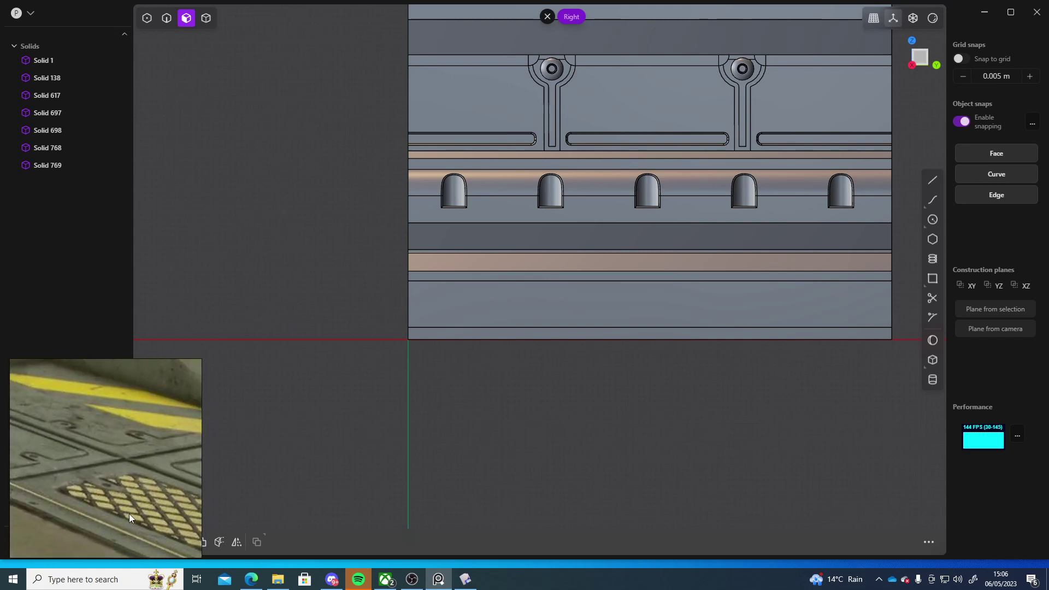
pyautogui.scroll(-5, 167, 484)
pyautogui.moveTo(167, 485); pyautogui.dragTo(85, 546, button='middle')
pyautogui.scroll(6, 103, 432)
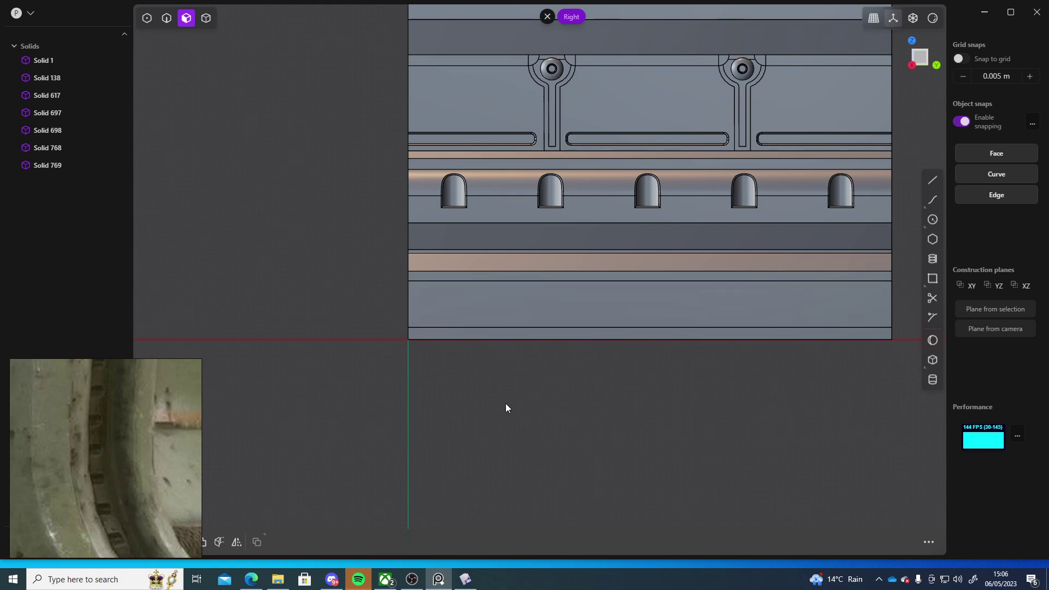
# Step: Create a sphere with a radius of about 0.56 m just below the wall base in the right view
pyautogui.moveTo(534, 431); pyautogui.dragTo(765, 367, button='middle')
pyautogui.click(917, 65)
pyautogui.scroll(3, 481, 290)
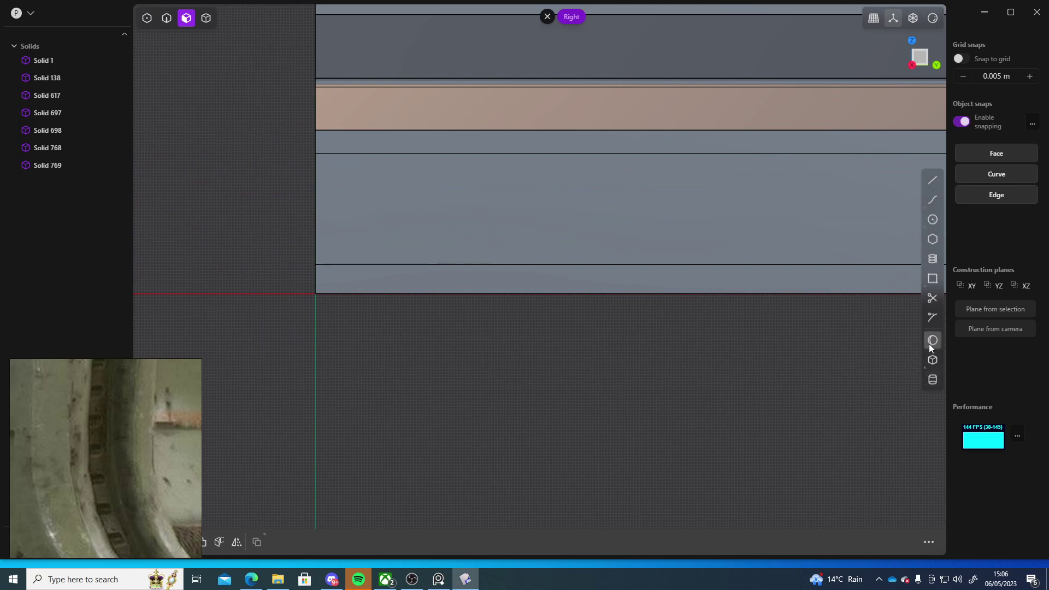
pyautogui.click(931, 341)
pyautogui.click(408, 329)
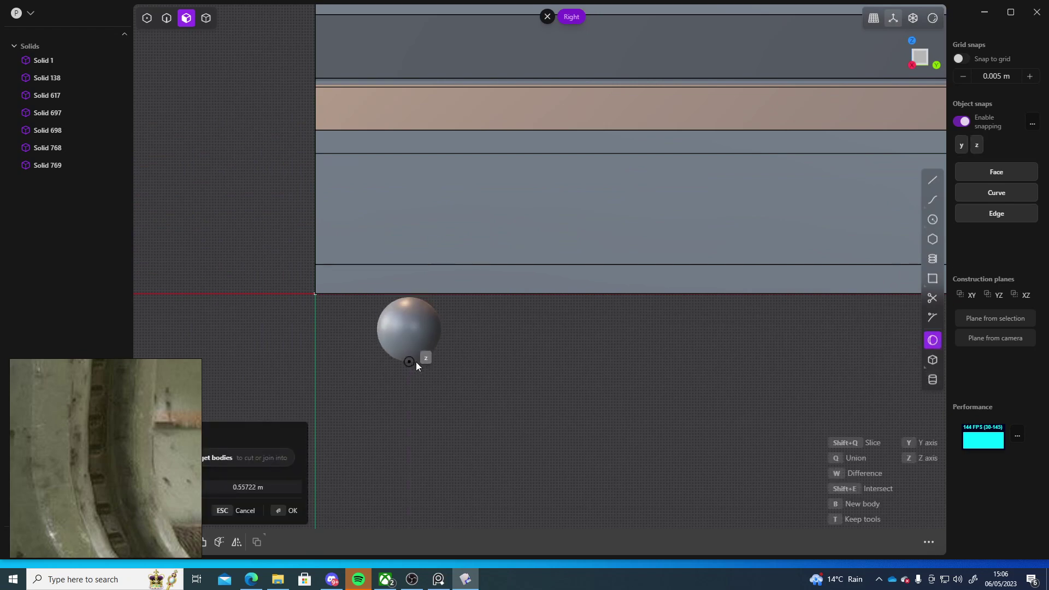
pyautogui.click(415, 361)
pyautogui.scroll(5, 464, 375)
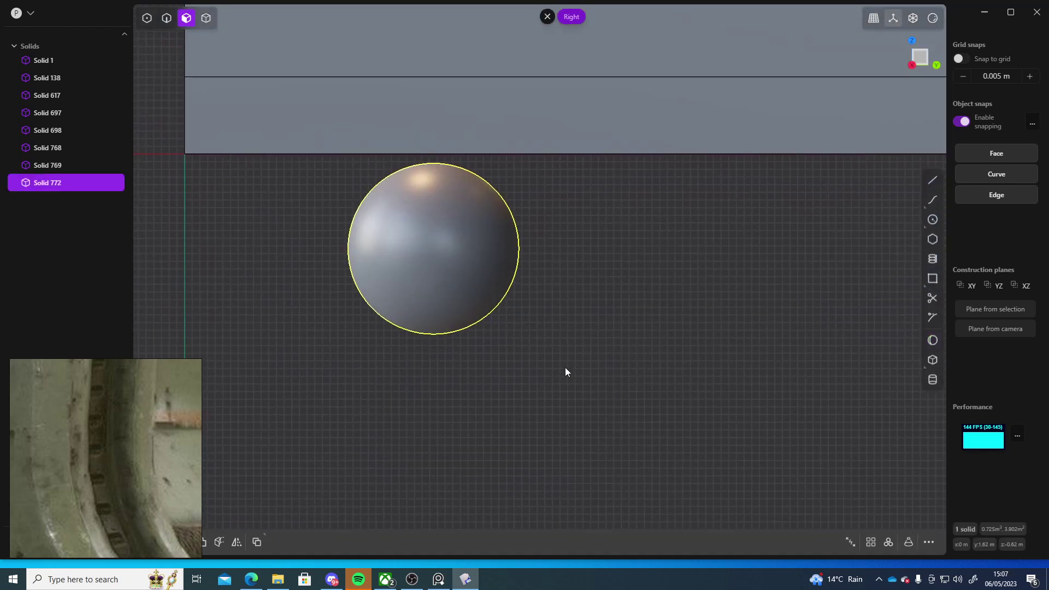
# Step: Draw a horizontal line about 2.51 m long through the sphere's middle and cut the sphere in half with it
pyautogui.click(933, 179)
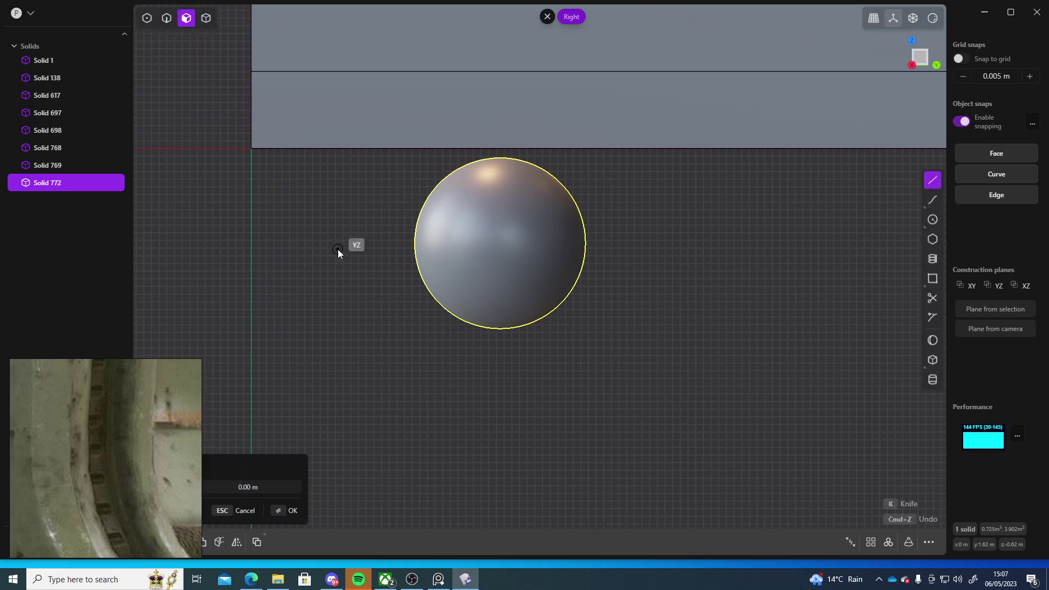
pyautogui.click(338, 249)
pyautogui.click(722, 249)
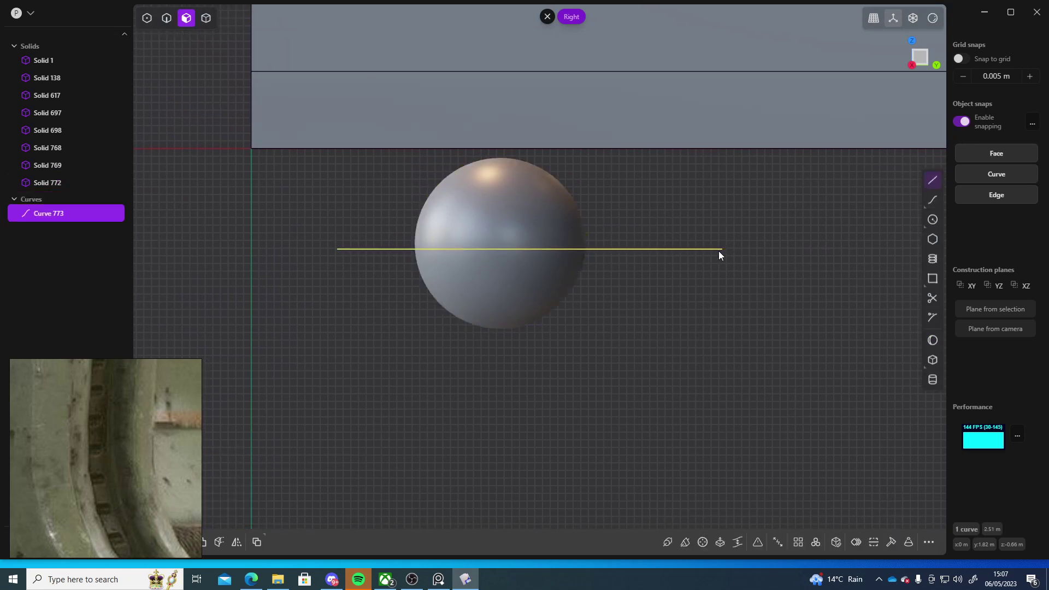
pyautogui.click(534, 235)
pyautogui.press('c')
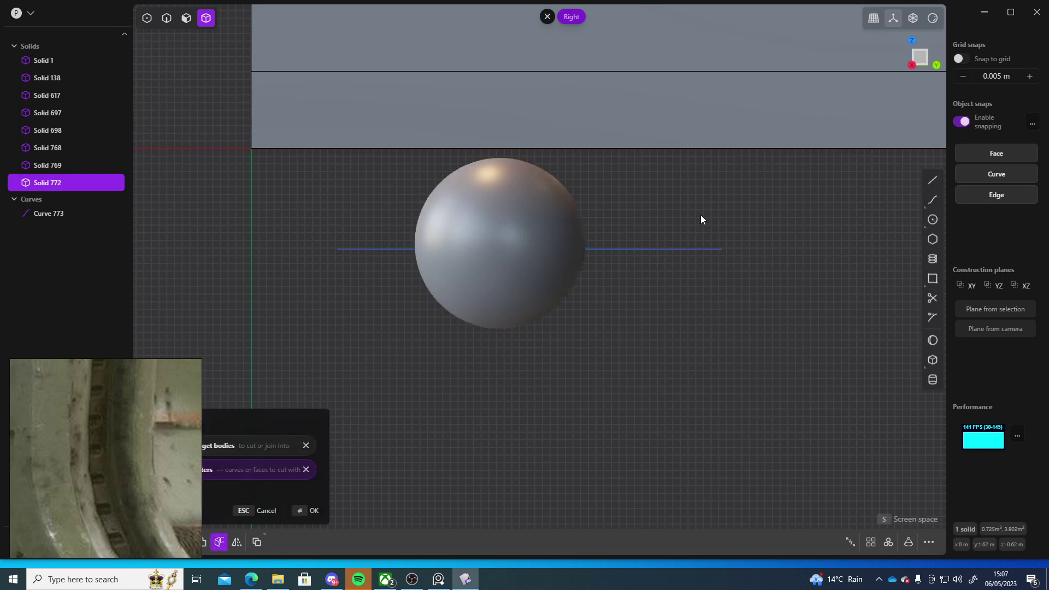
pyautogui.click(686, 249)
pyautogui.press('Return')
# Step: Move the lower hemisphere straight down by about 1.18 m
pyautogui.click(527, 291)
pyautogui.press('g')
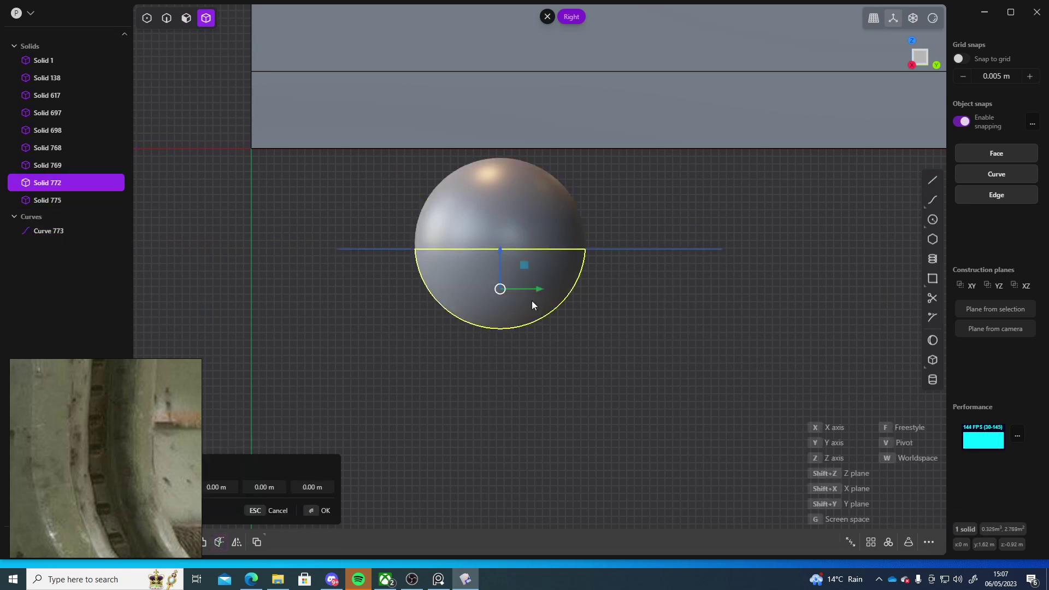
pyautogui.moveTo(487, 437); pyautogui.dragTo(488, 438)
pyautogui.keyDown('shift'); pyautogui.moveTo(517, 418); pyautogui.dragTo(520, 324, button='middle'); pyautogui.keyUp('shift')
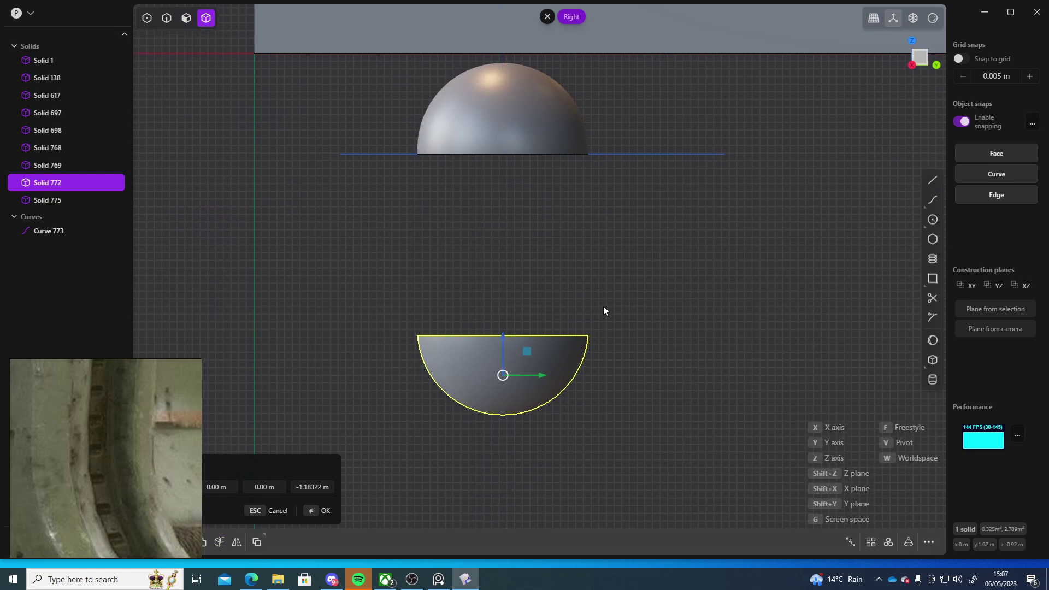
pyautogui.scroll(-3, 601, 346)
pyautogui.click(629, 307)
pyautogui.click(629, 307)
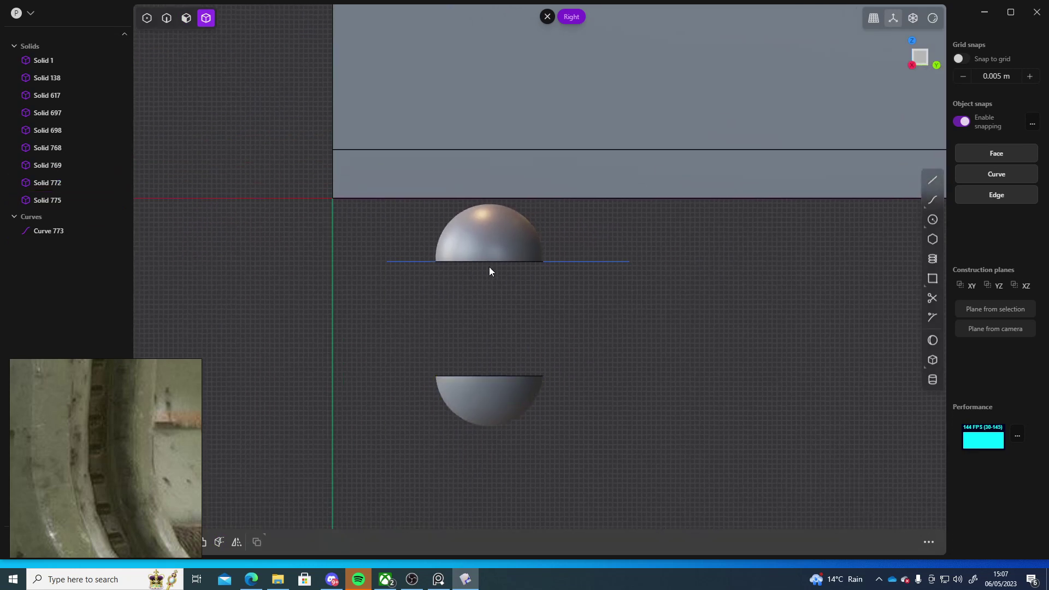
# Step: Delete the horizontal cutting line
pyautogui.press('2')
pyautogui.click(59, 230)
pyautogui.press('Delete')
# Step: Loft between the circular edges of the two hemispheres with G0 continuity at both ends
pyautogui.click(492, 261)
pyautogui.press('f')
pyautogui.click(482, 375)
pyautogui.press('l')
pyautogui.click(212, 425)
pyautogui.click(214, 447)
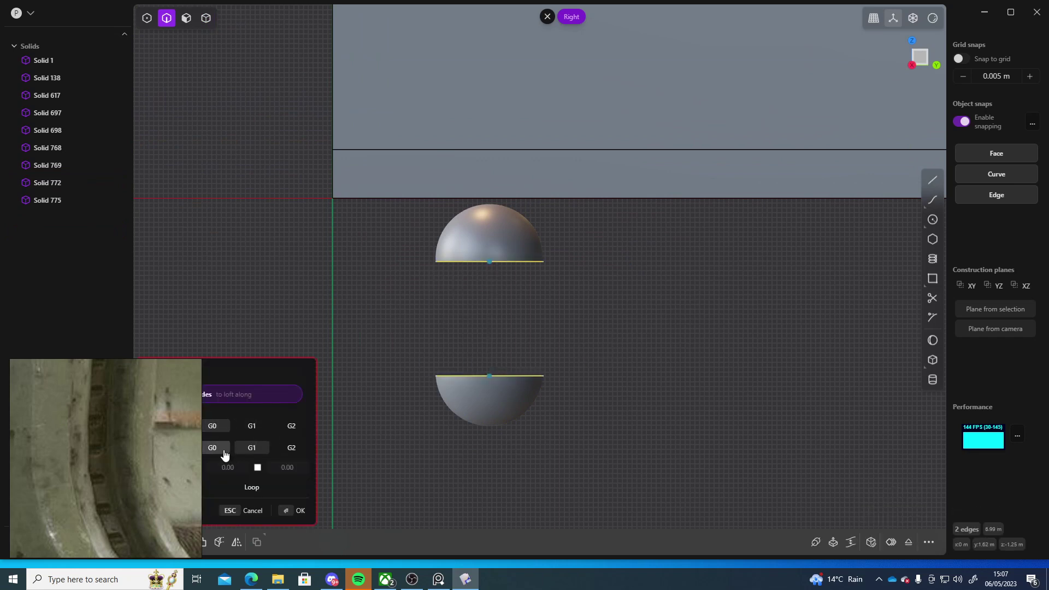
pyautogui.click(297, 510)
pyautogui.click(611, 336)
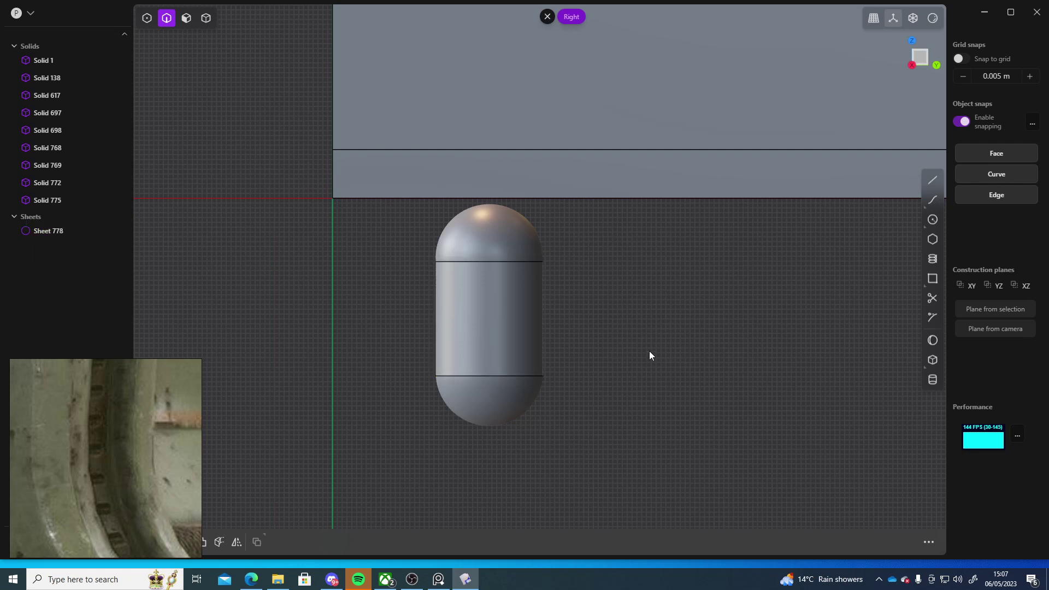
# Step: Try to union the two hemispheres with the lofted sheet between them
pyautogui.press('4')
pyautogui.moveTo(611, 249); pyautogui.dragTo(525, 403)
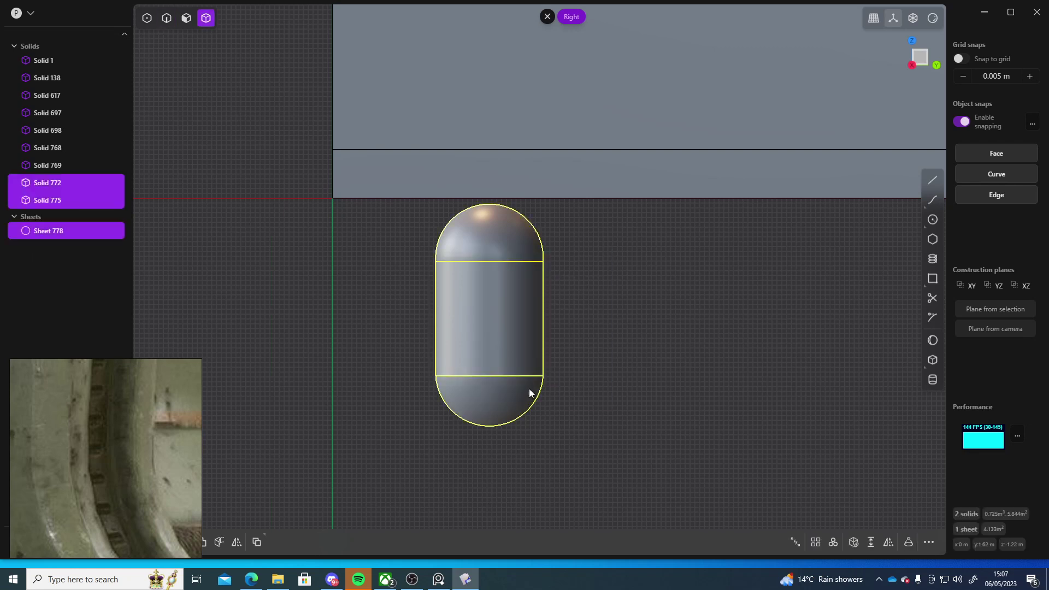
pyautogui.click(585, 343)
pyautogui.click(502, 276)
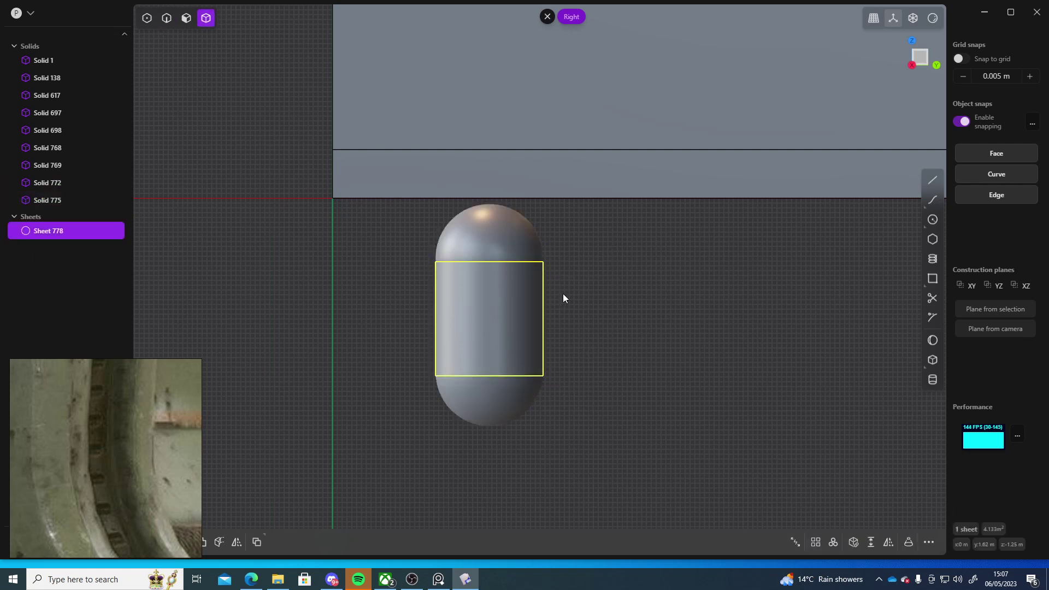
pyautogui.keyDown('shift'); pyautogui.click(514, 249); pyautogui.keyUp('shift')
pyautogui.keyDown('shift'); pyautogui.click(498, 396); pyautogui.keyUp('shift')
pyautogui.press('q')
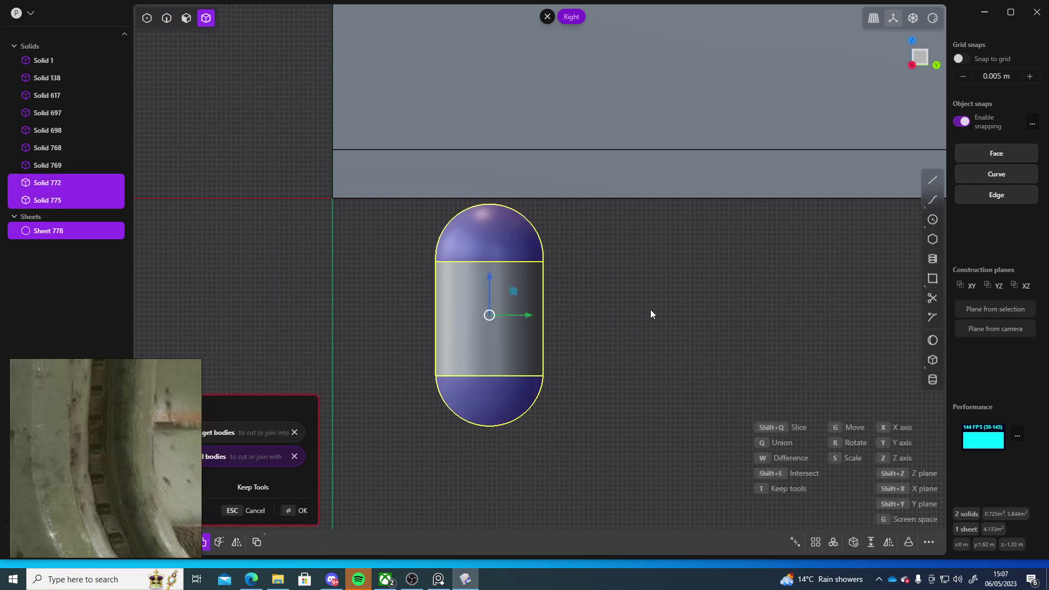
pyautogui.press('Escape')
pyautogui.click(572, 309)
pyautogui.click(514, 243)
pyautogui.click(510, 355)
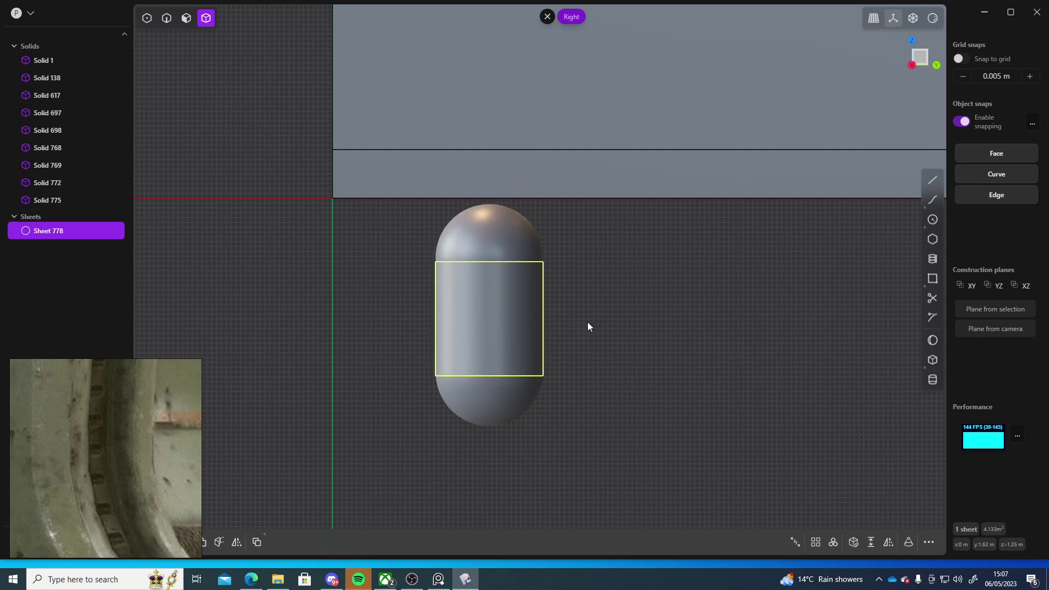
pyautogui.press('2')
pyautogui.press('f')
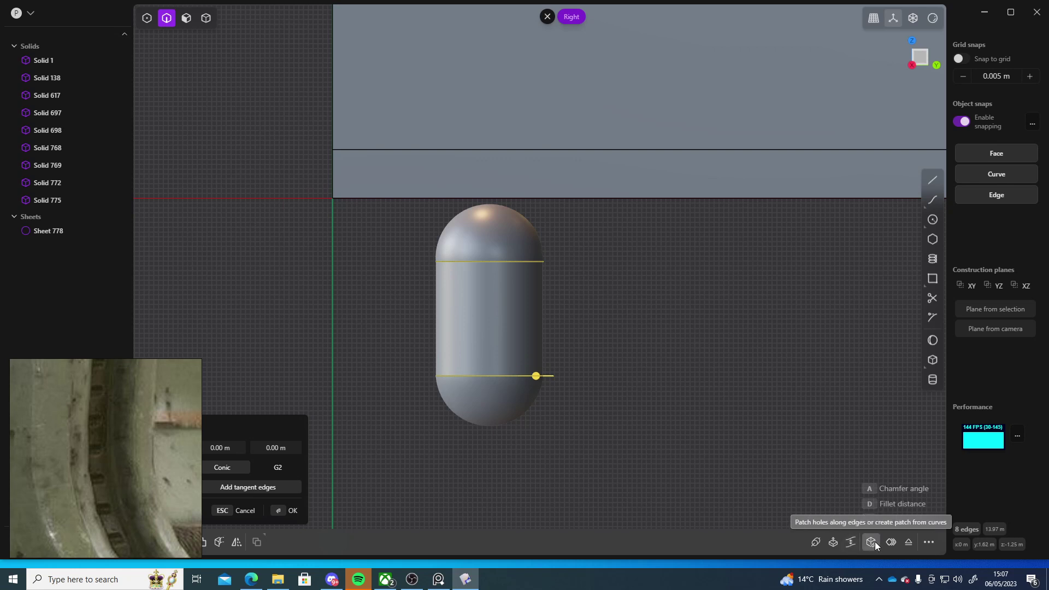
pyautogui.press('Escape')
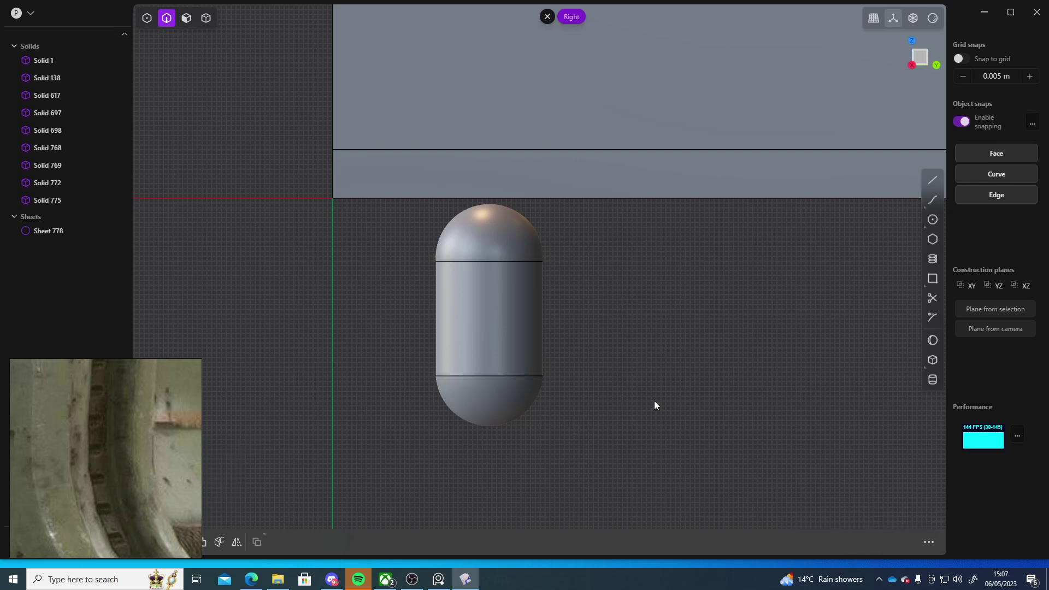
pyautogui.press('4')
pyautogui.click(496, 307)
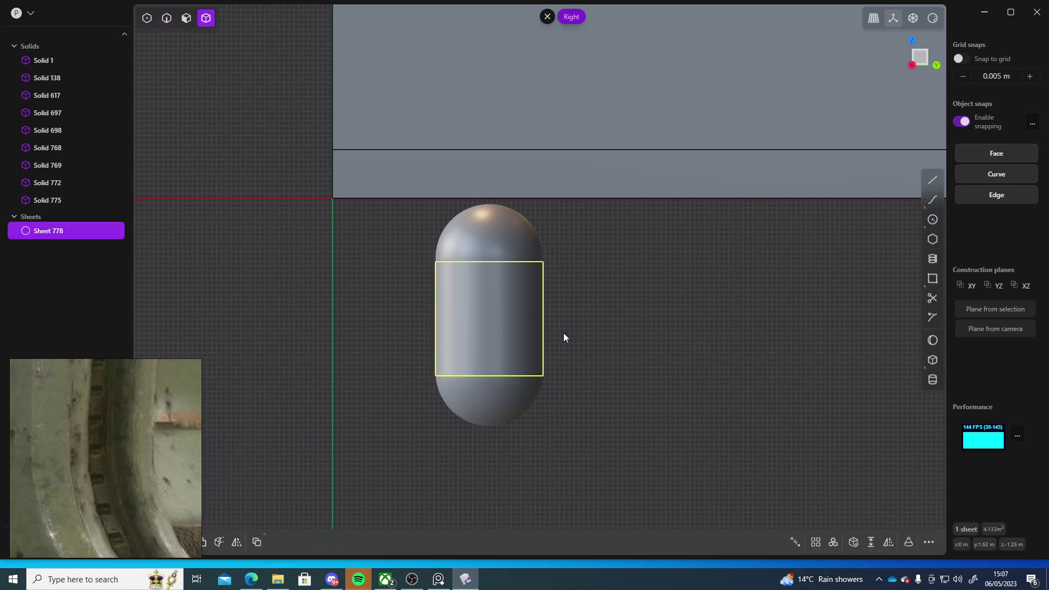
pyautogui.click(620, 332)
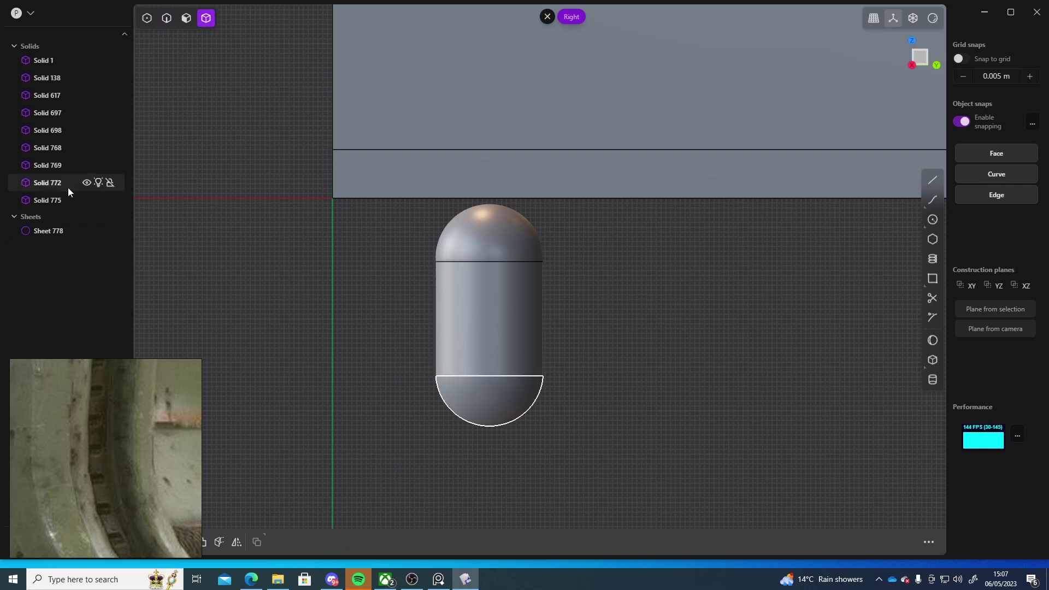
# Step: Hide both hemispheres and patch the open upper end of the lofted tube
pyautogui.click(85, 200)
pyautogui.click(87, 183)
pyautogui.moveTo(568, 305); pyautogui.dragTo(694, 314, button='middle')
pyautogui.scroll(5, 450, 317)
pyautogui.moveTo(450, 317); pyautogui.dragTo(686, 468, button='middle')
pyautogui.press('2')
pyautogui.click(442, 262)
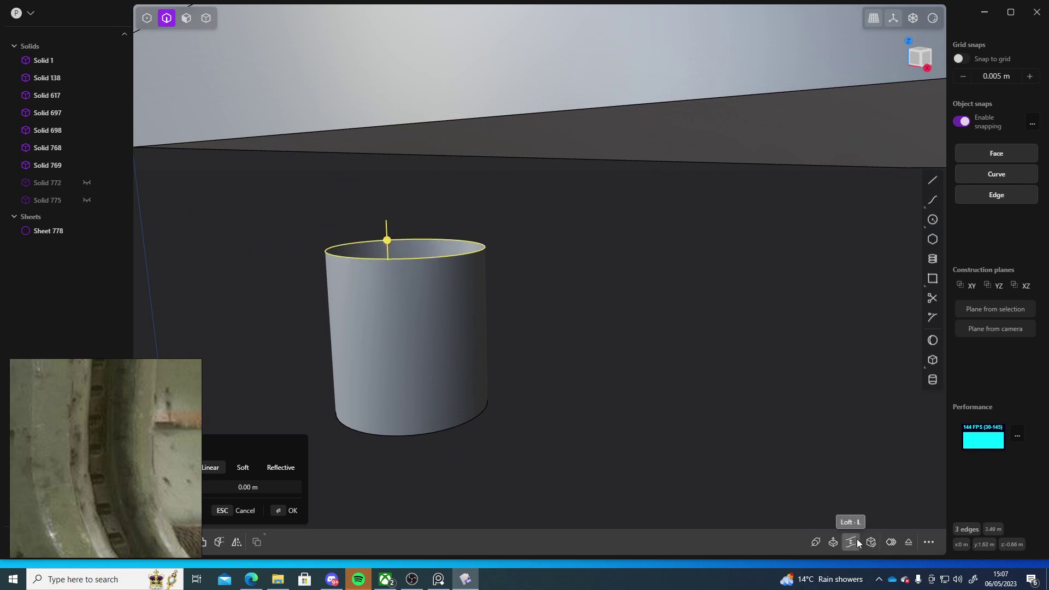
pyautogui.click(871, 542)
pyautogui.moveTo(625, 385); pyautogui.dragTo(695, 295, button='middle')
pyautogui.press('Return')
# Step: Patch the open lower end of the lofted tube to close it into a solid
pyautogui.click(590, 374)
pyautogui.keyDown('shift'); pyautogui.click(509, 454); pyautogui.keyUp('shift')
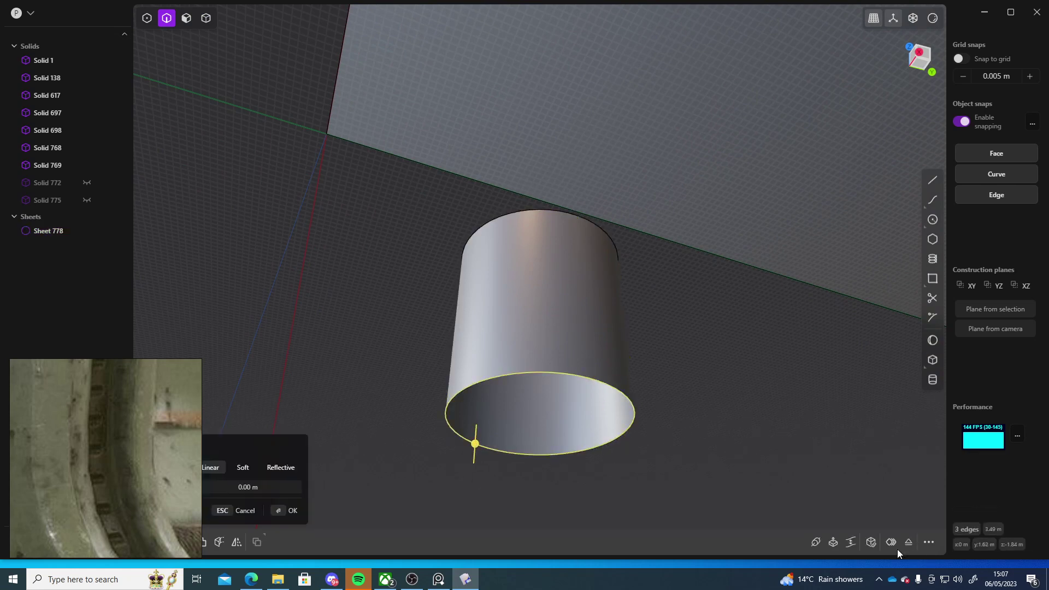
pyautogui.click(870, 542)
pyautogui.press('Return')
# Step: Show both hemispheres again and union them with the closed tube into one capsule
pyautogui.moveTo(762, 453); pyautogui.dragTo(546, 355, button='middle')
pyautogui.click(86, 200)
pyautogui.click(87, 182)
pyautogui.press('4')
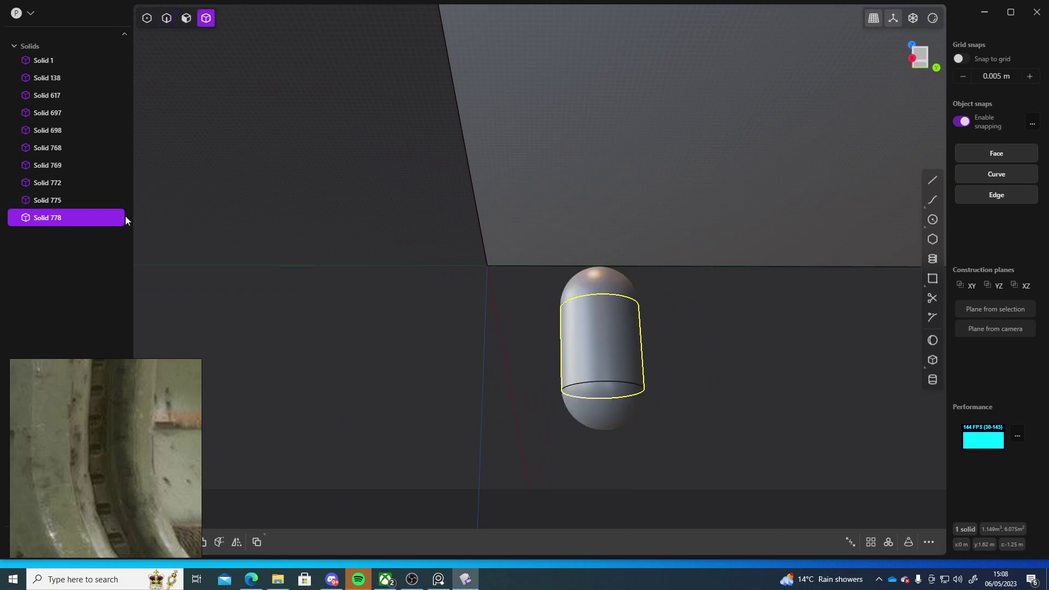
pyautogui.click(54, 184)
pyautogui.keyDown('shift'); pyautogui.click(55, 221); pyautogui.keyUp('shift')
pyautogui.press('q')
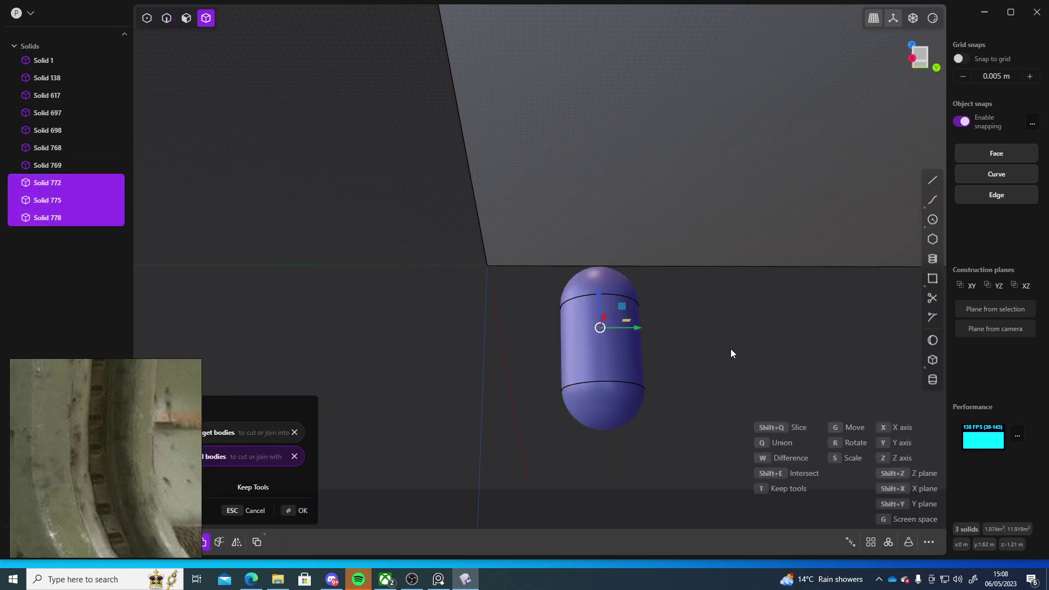
pyautogui.press('Return')
# Step: Move the capsule outward and up to the front of the recessed band, centred at about x 4.74 m and z 1.45 m
pyautogui.scroll(-5, 725, 407)
pyautogui.moveTo(712, 408); pyautogui.dragTo(833, 417, button='middle')
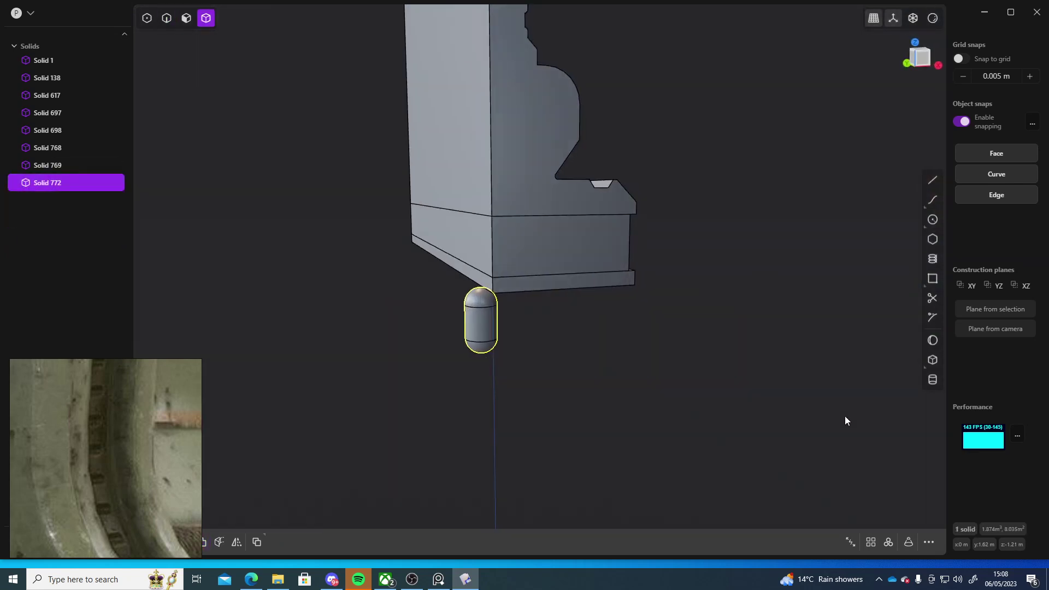
pyautogui.press('g')
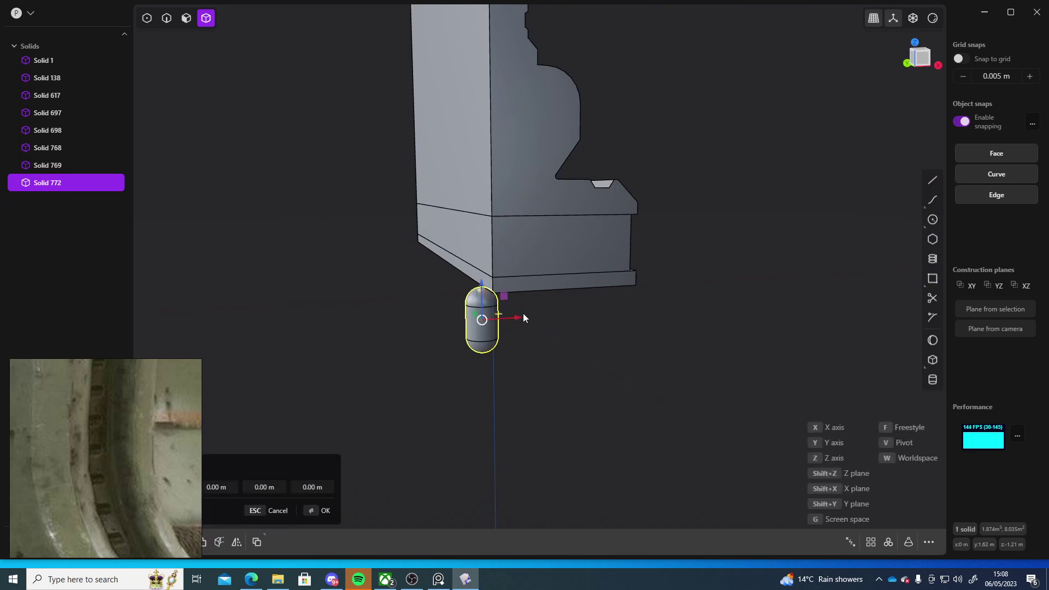
pyautogui.moveTo(660, 305); pyautogui.dragTo(619, 333, button='middle')
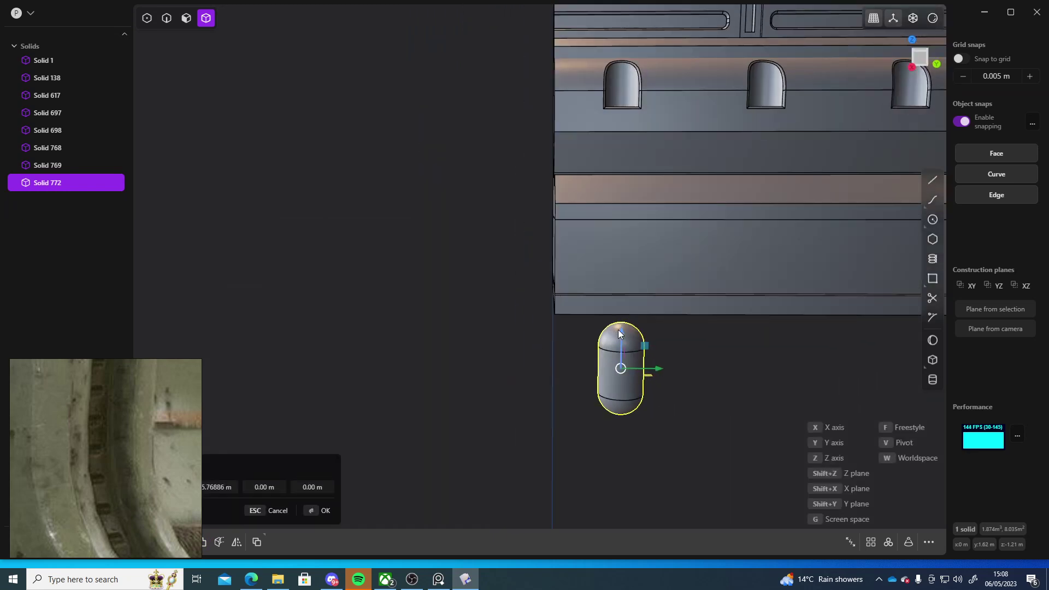
pyautogui.moveTo(618, 224); pyautogui.dragTo(348, 286, button='middle')
pyautogui.moveTo(402, 257); pyautogui.dragTo(380, 274, button='middle')
pyautogui.moveTo(425, 262); pyautogui.dragTo(420, 260)
pyautogui.moveTo(420, 261); pyautogui.dragTo(377, 450, button='middle')
pyautogui.scroll(6, 509, 360)
pyautogui.press('s')
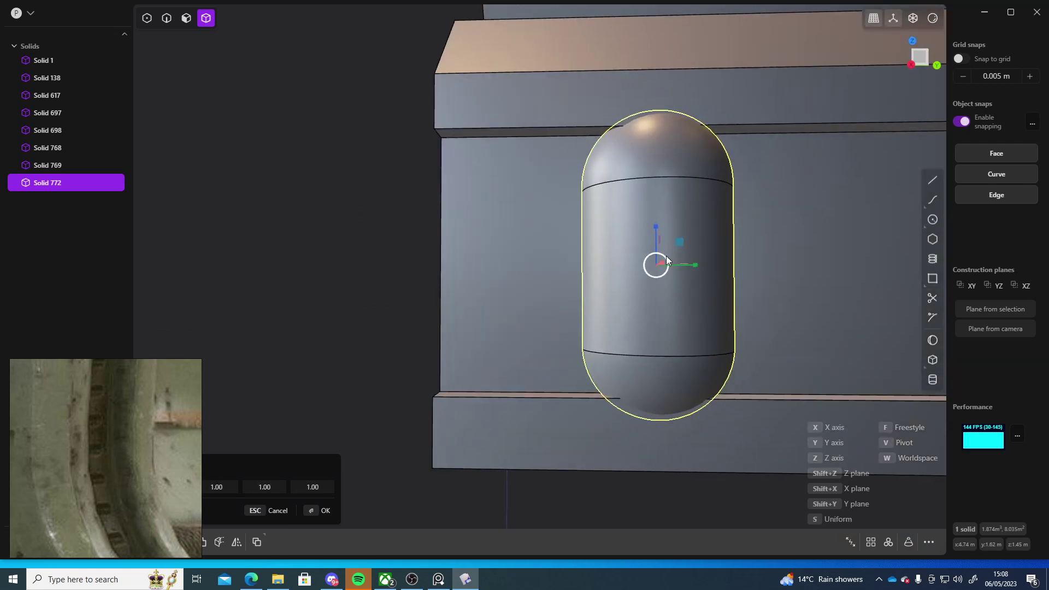
pyautogui.press('Escape')
pyautogui.moveTo(670, 274); pyautogui.dragTo(629, 303, button='middle')
pyautogui.click(547, 274)
pyautogui.click(553, 284)
pyautogui.press('s')
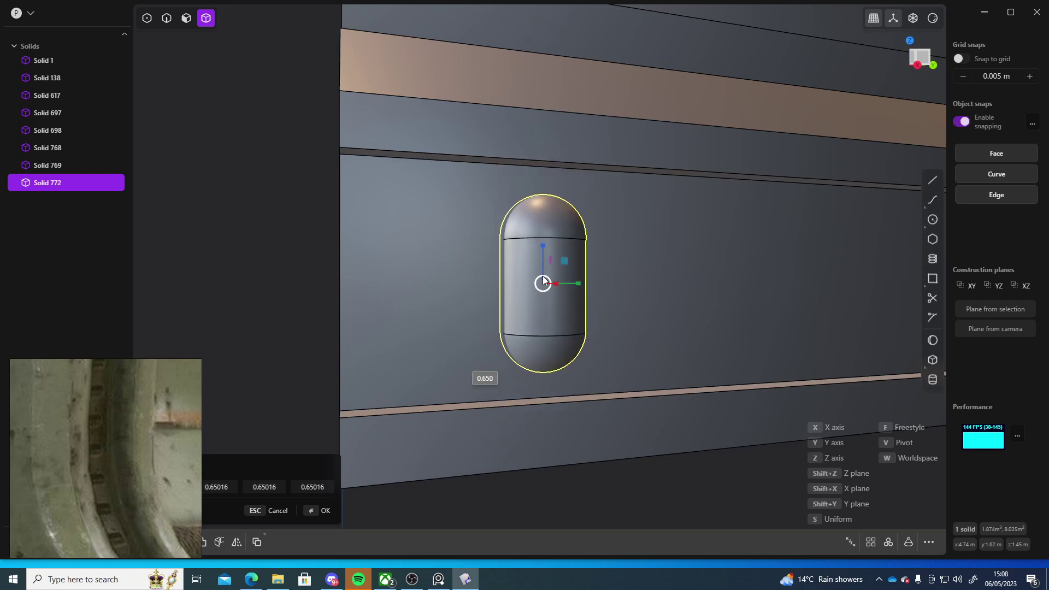
pyautogui.moveTo(557, 337); pyautogui.dragTo(293, 273, button='middle')
pyautogui.press('z')
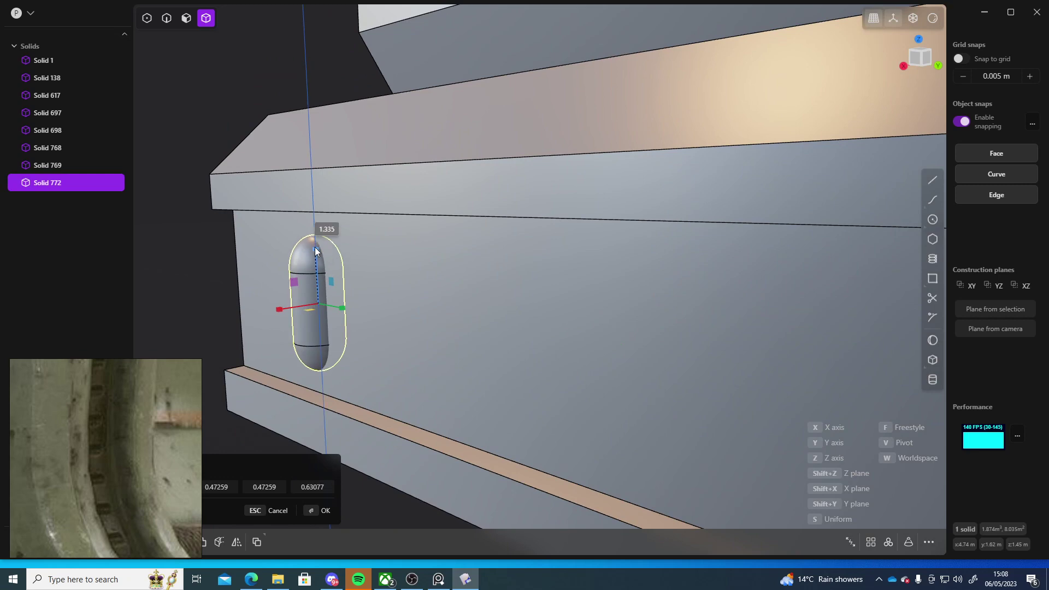
pyautogui.moveTo(342, 307); pyautogui.dragTo(398, 296)
pyautogui.press('Escape')
pyautogui.press('Escape')
pyautogui.moveTo(289, 307); pyautogui.dragTo(471, 330, button='middle')
pyautogui.press('Escape')
pyautogui.scroll(-5, 415, 317)
pyautogui.moveTo(388, 300); pyautogui.dragTo(565, 347, button='middle')
# Step: Scale the capsule down to fit within the recessed band's height, keeping it slightly elongated vertically
pyautogui.click(645, 337)
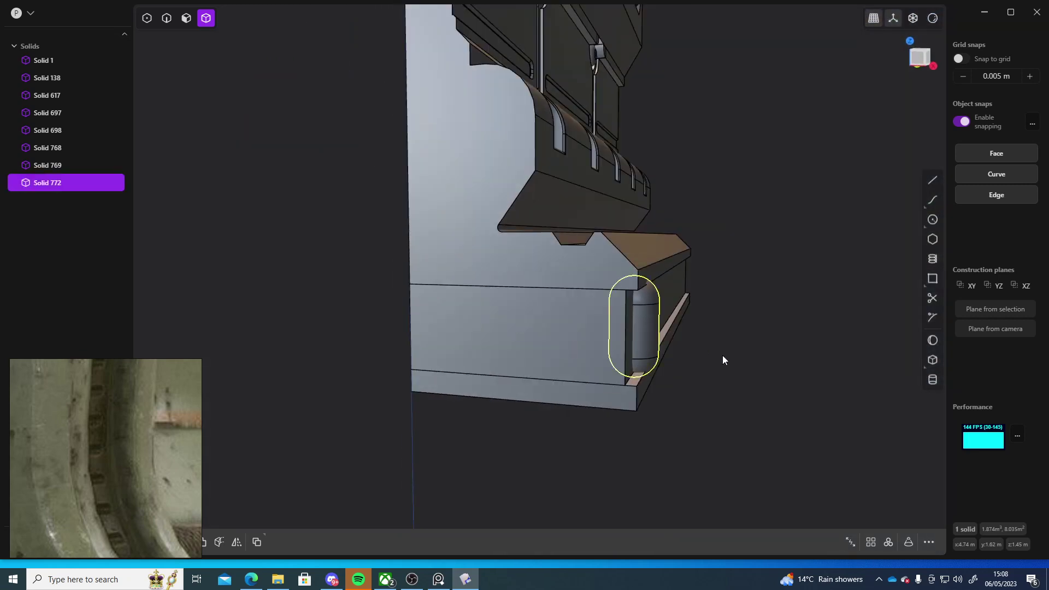
pyautogui.press('s')
pyautogui.moveTo(723, 362); pyautogui.dragTo(585, 324, button='middle')
pyautogui.press('y')
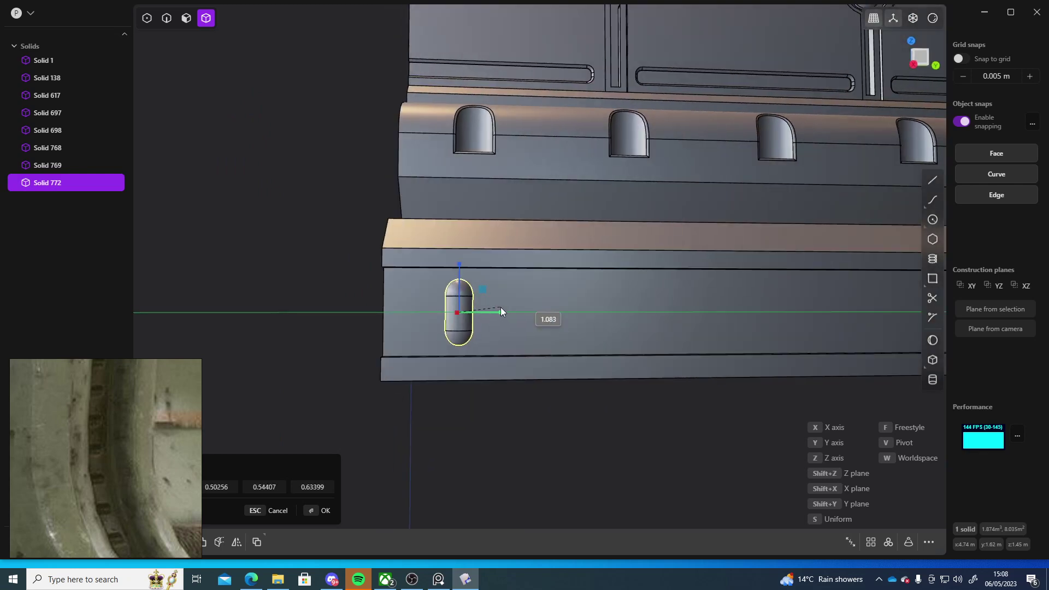
pyautogui.click(501, 312)
pyautogui.moveTo(318, 329); pyautogui.dragTo(426, 304, button='middle')
pyautogui.moveTo(415, 305); pyautogui.dragTo(409, 307)
pyautogui.moveTo(409, 307); pyautogui.dragTo(411, 346, button='middle')
pyautogui.scroll(5, 412, 346)
pyautogui.rightClick(252, 293)
# Step: Move the capsule about 1.24 m in negative Y along the band, close to its near end
pyautogui.moveTo(252, 292); pyautogui.dragTo(268, 328, button='middle')
pyautogui.press('g')
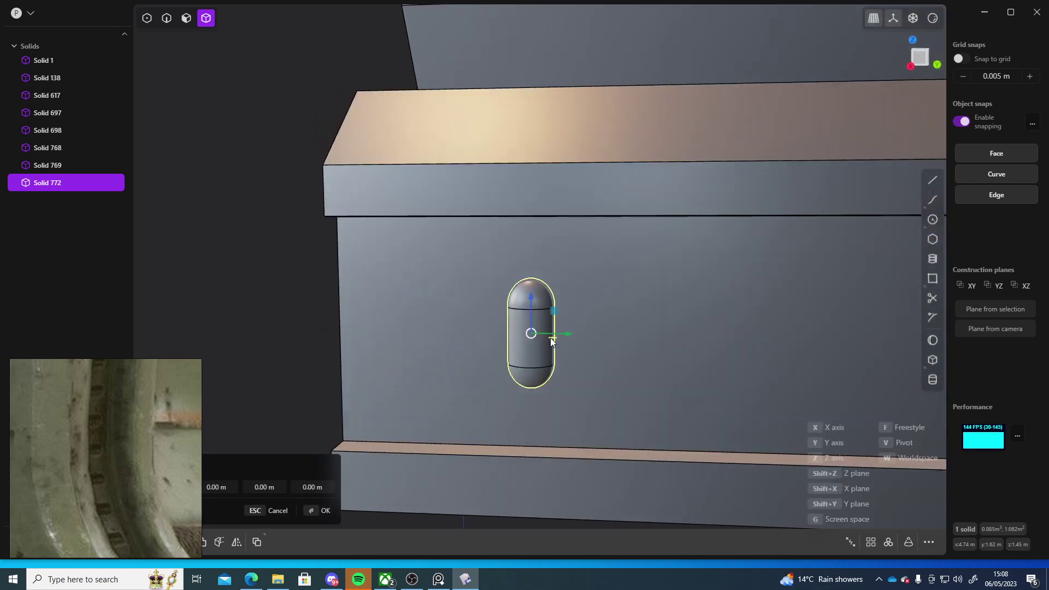
pyautogui.moveTo(556, 335); pyautogui.dragTo(419, 336)
pyautogui.scroll(-5, 437, 350)
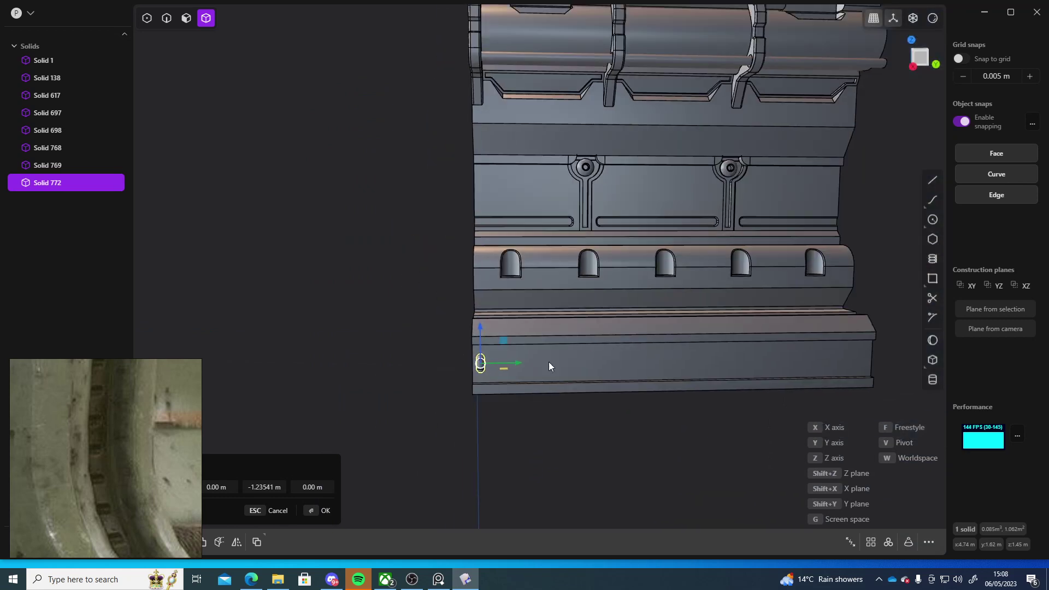
# Step: In the right view, draw a 20 m line along the recessed band's upper edge from one end to the other
pyautogui.click(912, 66)
pyautogui.scroll(4, 424, 355)
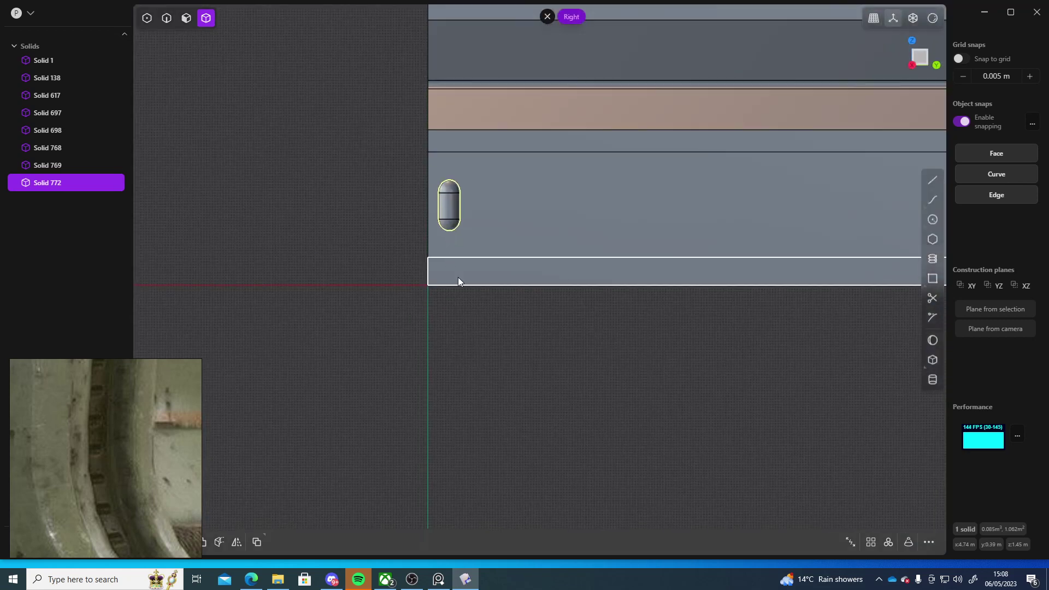
pyautogui.click(927, 181)
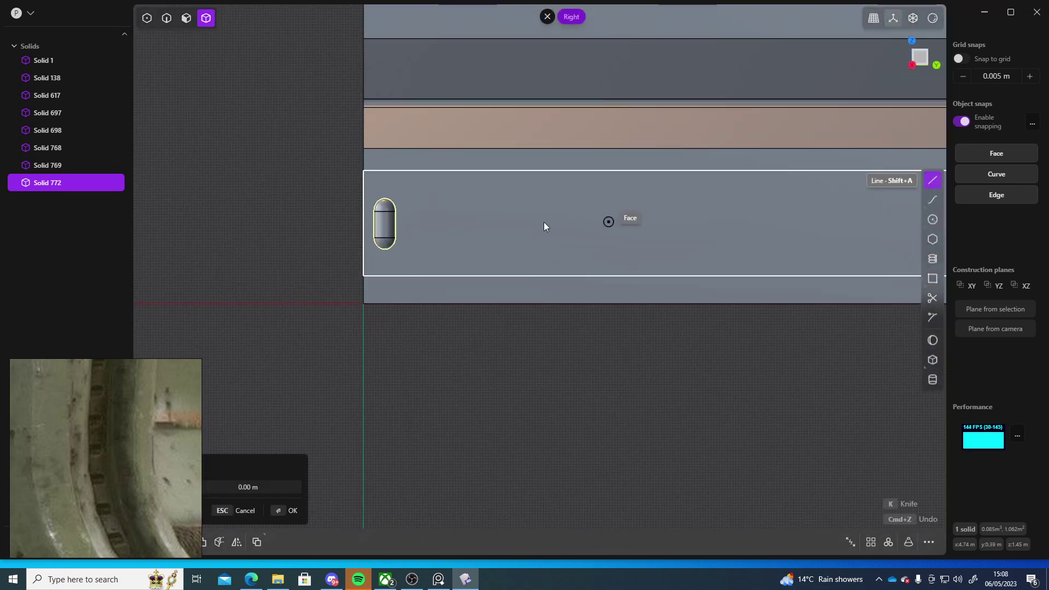
pyautogui.click(364, 170)
pyautogui.keyDown('shift'); pyautogui.moveTo(827, 208); pyautogui.dragTo(210, 225, button='middle'); pyautogui.keyUp('shift')
pyautogui.keyDown('shift'); pyautogui.moveTo(835, 189); pyautogui.dragTo(484, 184, button='middle'); pyautogui.keyUp('shift')
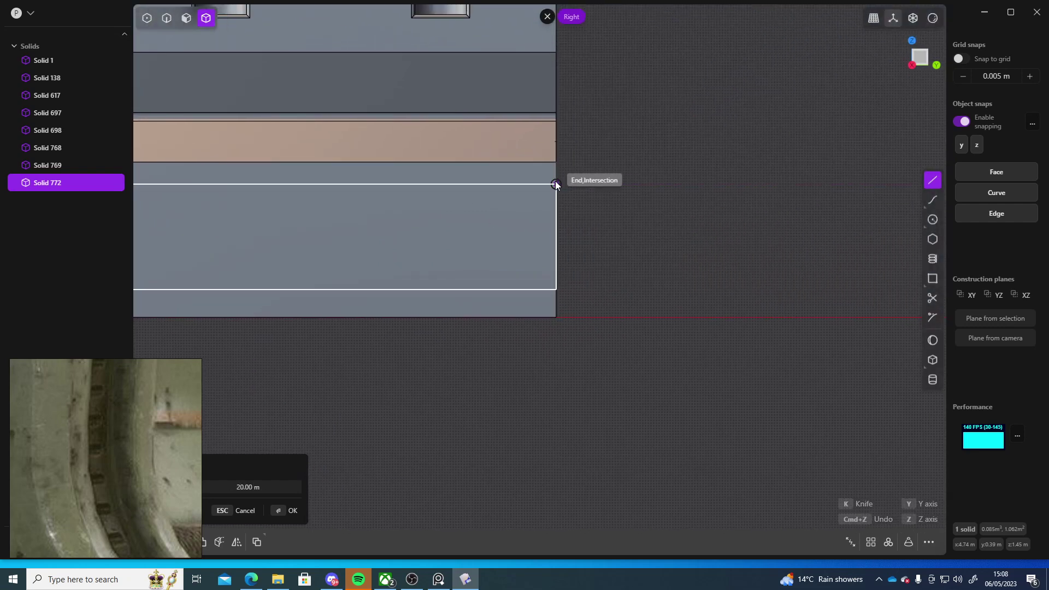
pyautogui.click(556, 183)
pyautogui.rightClick(600, 187)
# Step: Start a curve array of the capsule, using the line along the band's upper edge as the path
pyautogui.keyDown('shift'); pyautogui.moveTo(583, 352); pyautogui.dragTo(799, 329, button='middle'); pyautogui.keyUp('shift')
pyautogui.scroll(-5, 786, 329)
pyautogui.keyDown('shift'); pyautogui.moveTo(535, 329); pyautogui.dragTo(671, 342, button='middle'); pyautogui.keyUp('shift')
pyautogui.scroll(5, 451, 329)
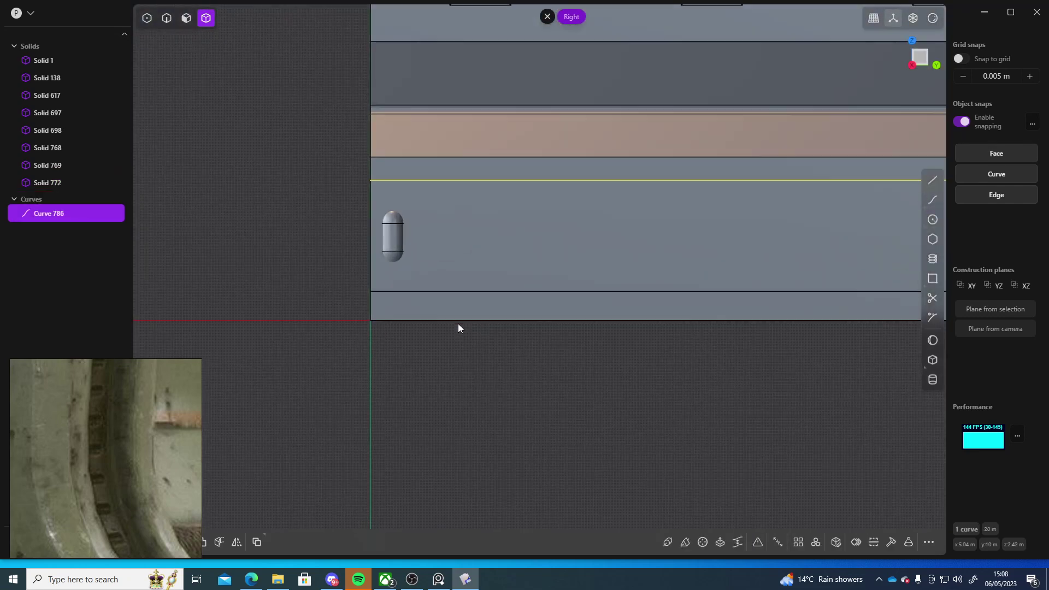
pyautogui.keyDown('shift'); pyautogui.moveTo(357, 341); pyautogui.dragTo(442, 362, button='middle'); pyautogui.keyUp('shift')
pyautogui.scroll(2, 446, 314)
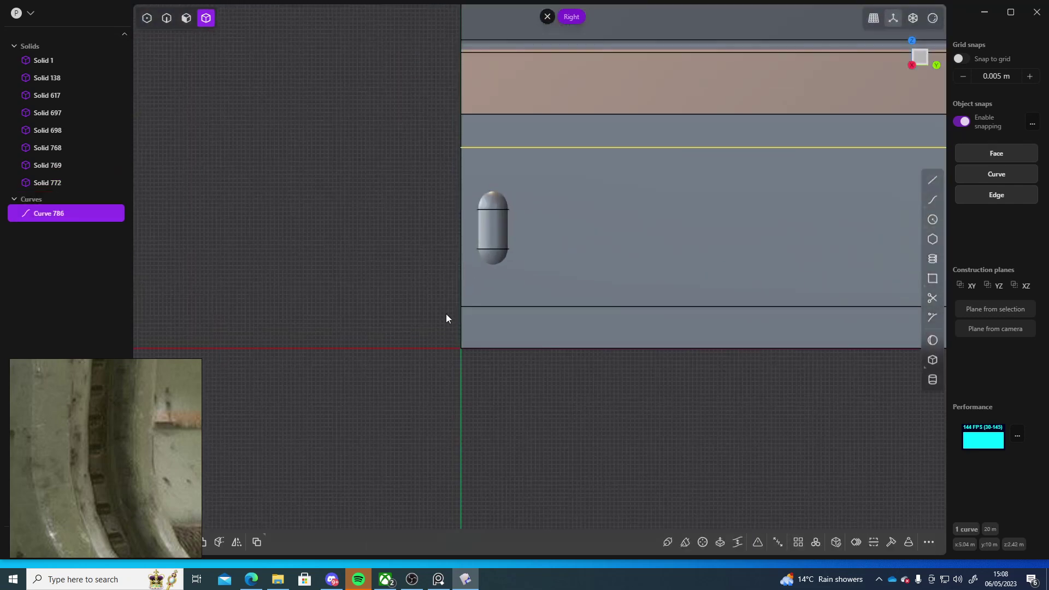
pyautogui.click(489, 224)
pyautogui.keyDown('shift'); pyautogui.moveTo(422, 272); pyautogui.dragTo(391, 329, button='middle'); pyautogui.keyUp('shift')
pyautogui.write('frad')
pyautogui.press('BackSpace')
pyautogui.press('BackSpace')
pyautogui.press('BackSpace')
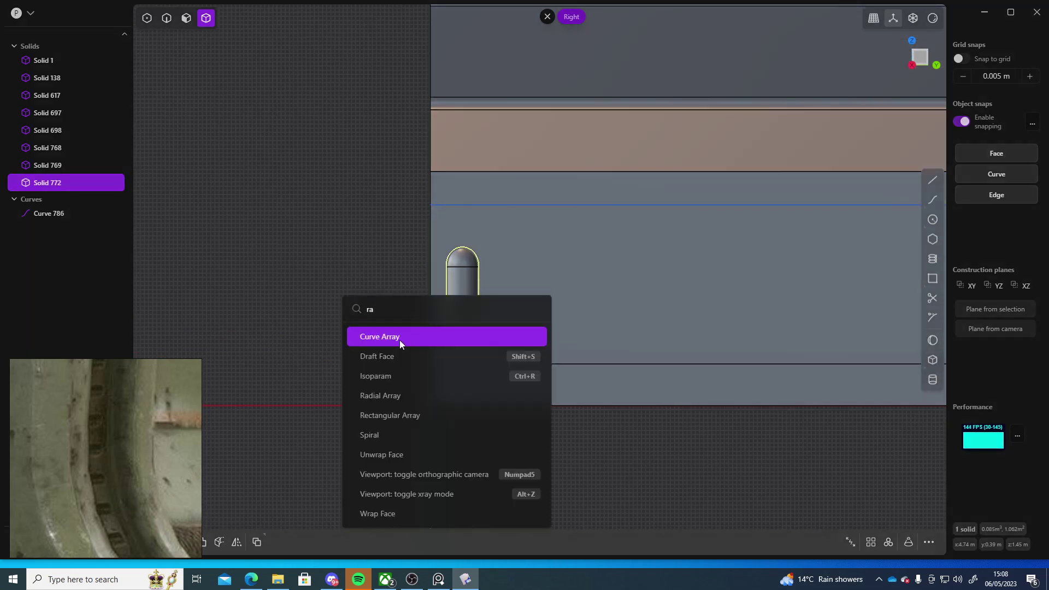
pyautogui.write('arra')
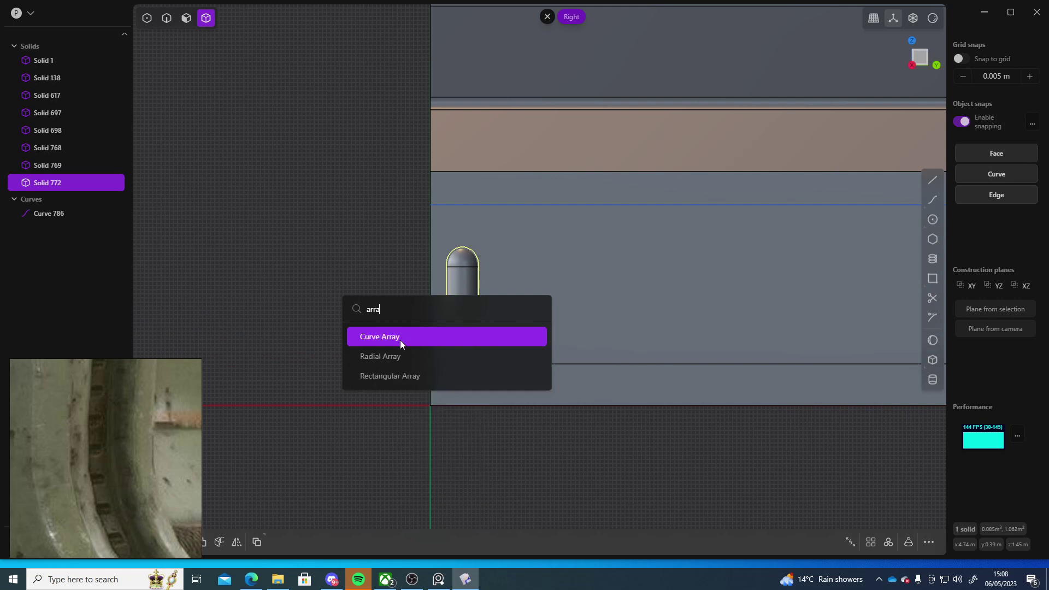
pyautogui.click(400, 340)
pyautogui.click(500, 205)
pyautogui.scroll(-4, 753, 392)
pyautogui.moveTo(681, 393); pyautogui.dragTo(453, 385, button='right')
pyautogui.moveTo(792, 393); pyautogui.dragTo(470, 365, button='right')
pyautogui.scroll(-3, 609, 360)
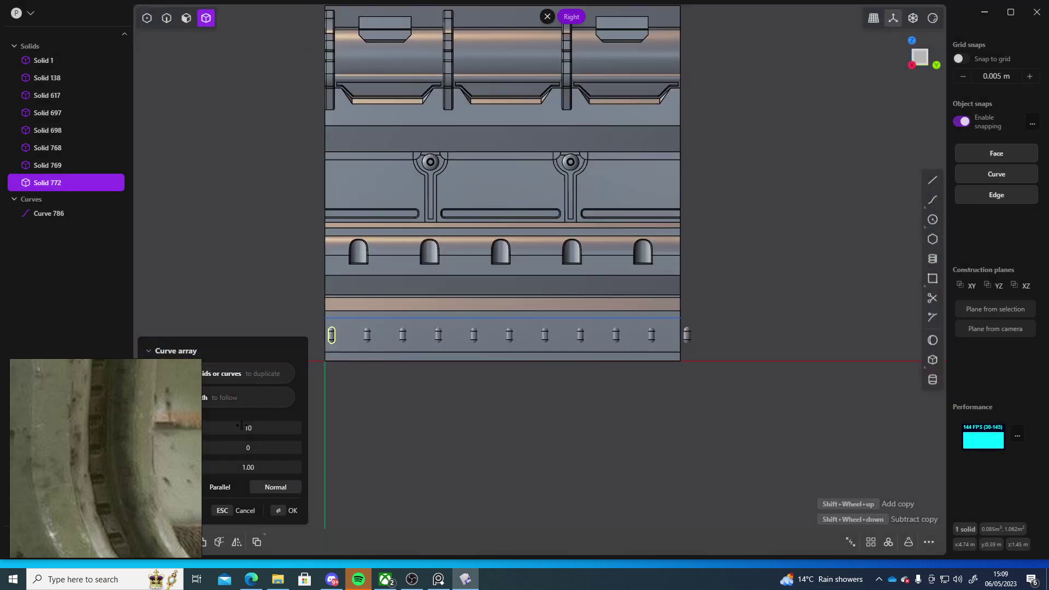
# Step: Set the array count to 20 and delete the extra capsule overhanging the band's far end
pyautogui.keyDown('shift'); pyautogui.scroll(6, 505, 335); pyautogui.keyUp('shift')
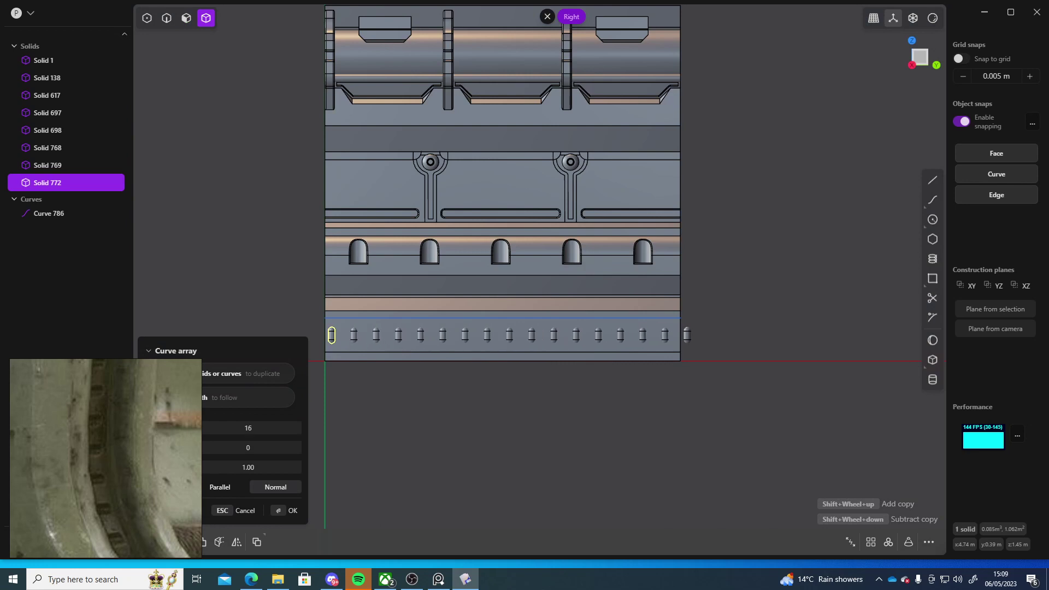
pyautogui.keyDown('shift'); pyautogui.scroll(1, 506, 335); pyautogui.keyUp('shift')
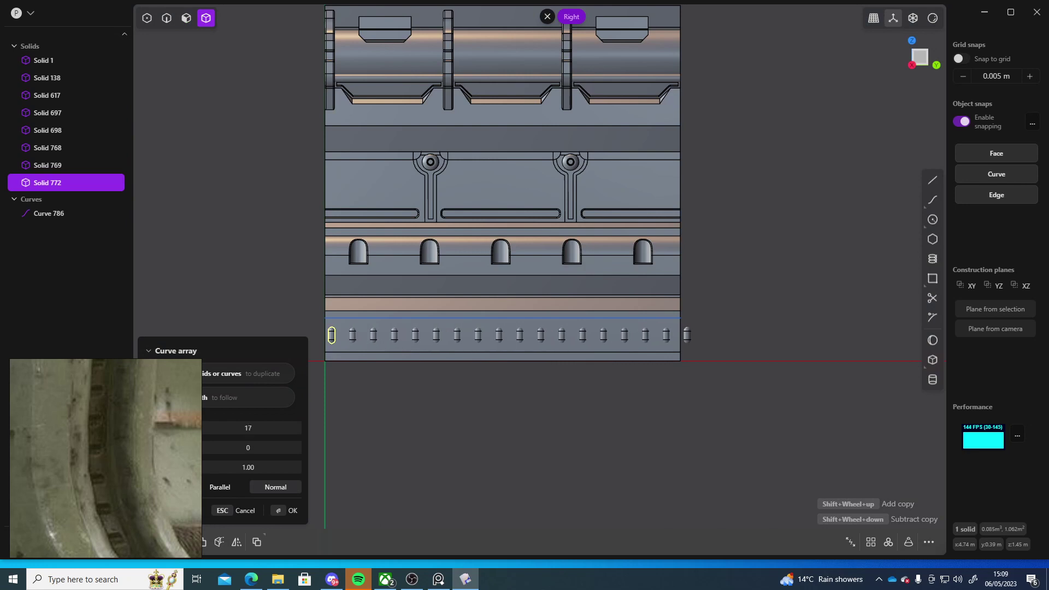
pyautogui.keyDown('shift'); pyautogui.scroll(1, 505, 334); pyautogui.keyUp('shift')
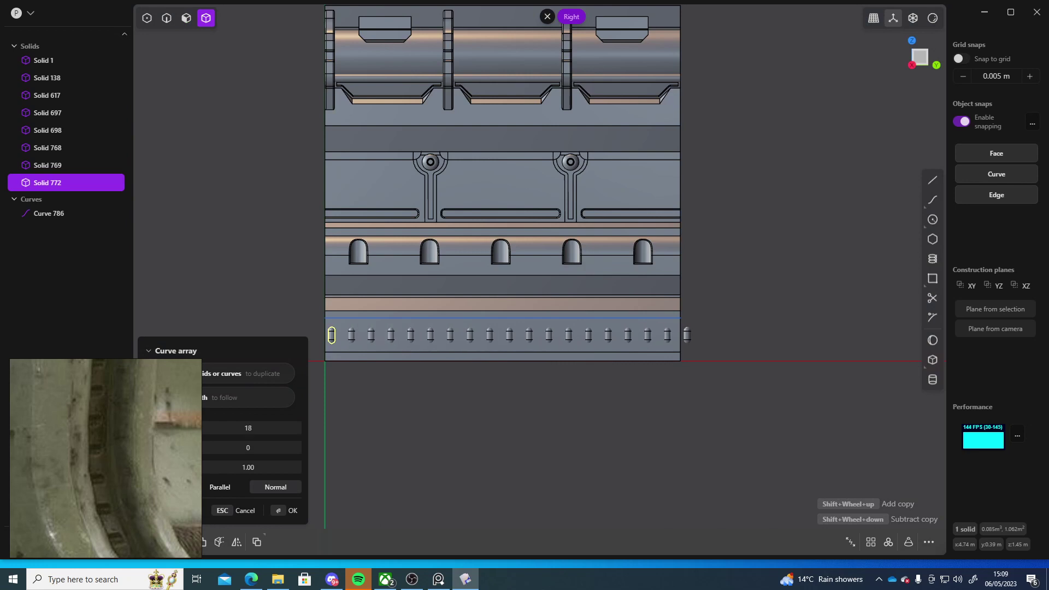
pyautogui.keyDown('shift'); pyautogui.scroll(2, 506, 334); pyautogui.keyUp('shift')
pyautogui.press('Return')
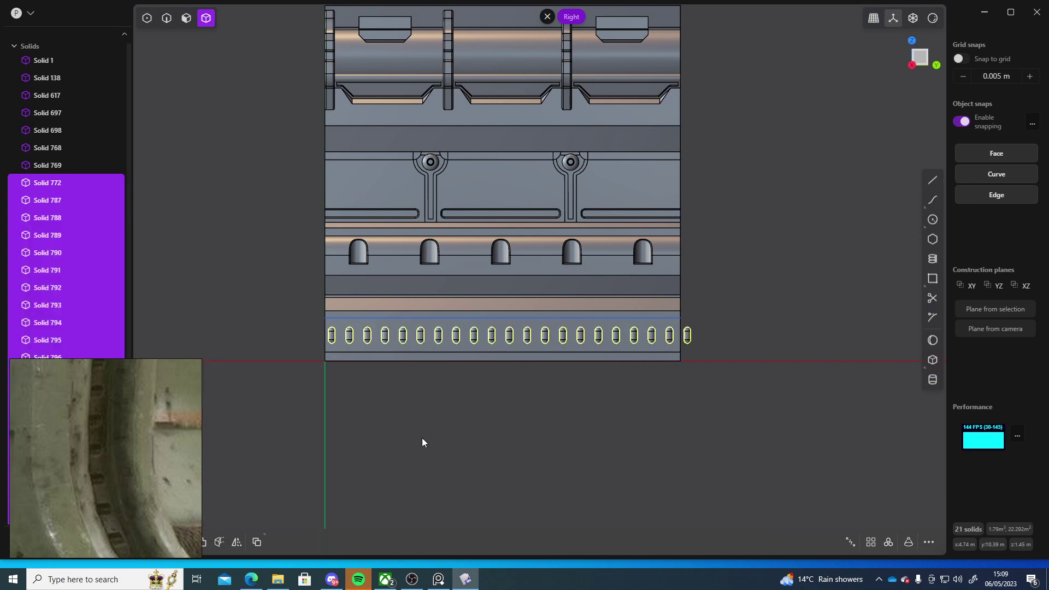
pyautogui.press('Escape')
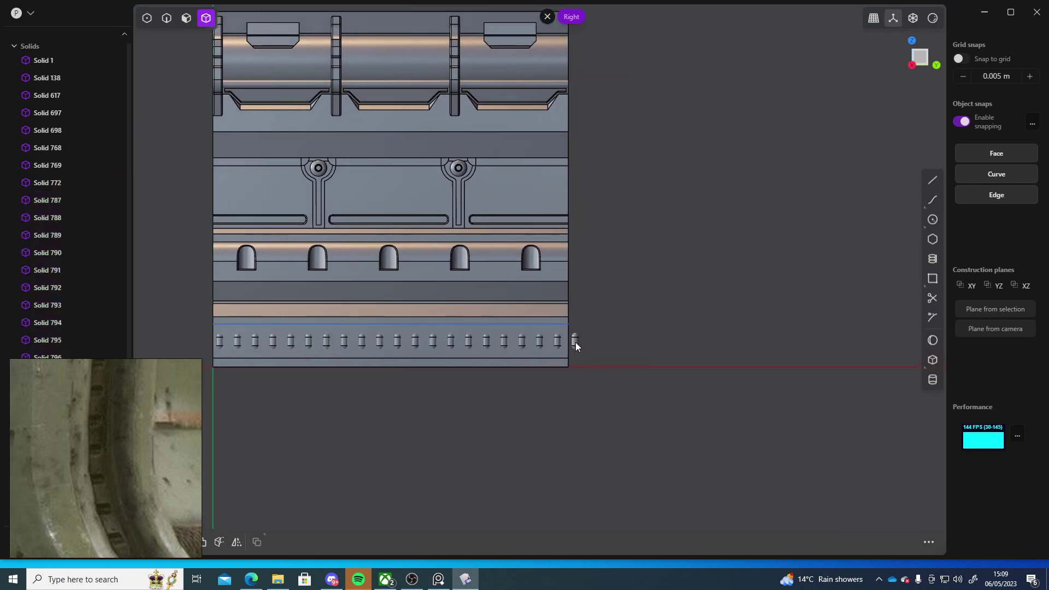
# Step: Start a Boolean difference with the recessed band as target and pick the first half of the capsules as cutting tools
pyautogui.click(563, 342)
pyautogui.moveTo(563, 342); pyautogui.dragTo(600, 394, button='middle')
pyautogui.scroll(5, 474, 401)
pyautogui.press('q')
pyautogui.click(469, 282)
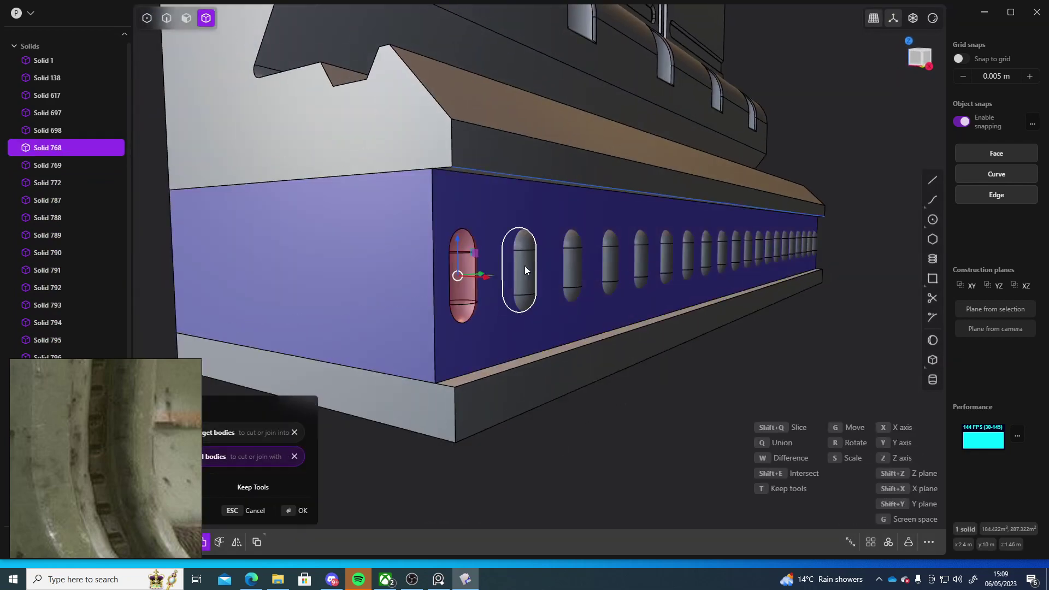
pyautogui.click(525, 266)
pyautogui.click(569, 267)
pyautogui.click(607, 266)
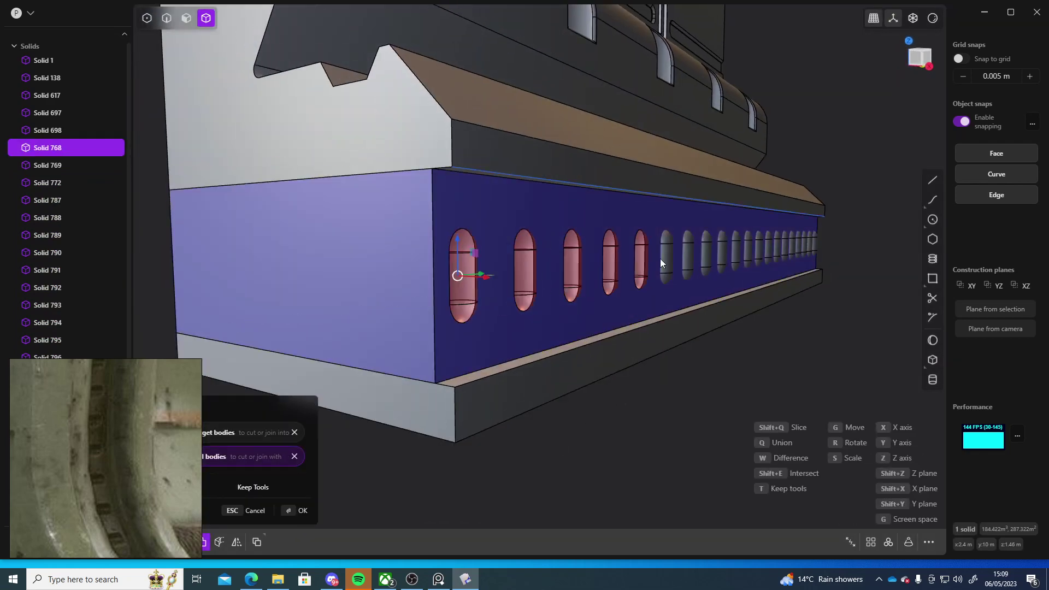
pyautogui.click(735, 254)
pyautogui.click(747, 252)
pyautogui.scroll(-1, 90, 308)
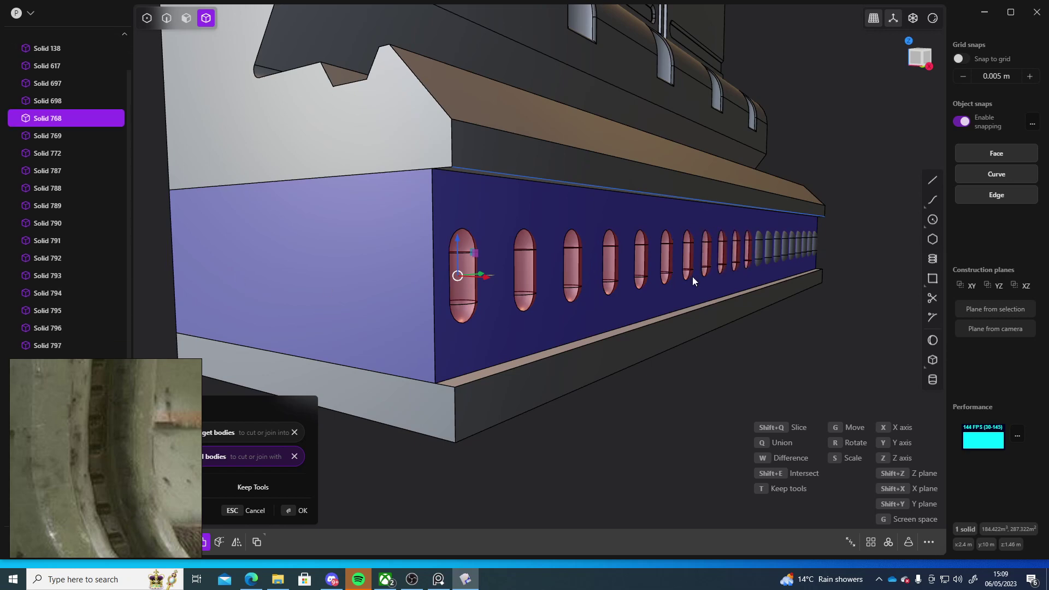
# Step: Add the remaining capsules as cutting tools and apply the difference to carve the row of pockets into the band
pyautogui.keyDown('shift'); pyautogui.moveTo(856, 295); pyautogui.dragTo(415, 334, button='middle'); pyautogui.keyUp('shift')
pyautogui.scroll(4, 560, 287)
pyautogui.keyDown('shift'); pyautogui.moveTo(273, 371); pyautogui.dragTo(509, 273, button='middle'); pyautogui.keyUp('shift')
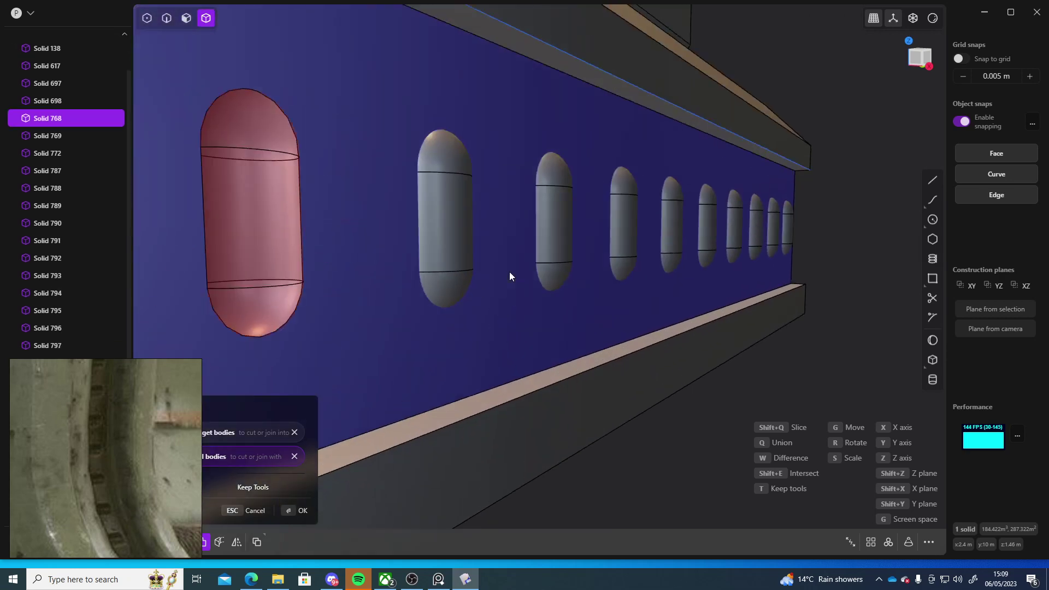
pyautogui.scroll(-3, 509, 276)
pyautogui.click(338, 274)
pyautogui.click(458, 249)
pyautogui.click(565, 238)
pyautogui.click(610, 248)
pyautogui.click(653, 246)
pyautogui.click(686, 245)
pyautogui.click(753, 244)
pyautogui.scroll(-4, 789, 313)
pyautogui.moveTo(789, 313); pyautogui.dragTo(589, 385, button='middle')
pyautogui.press('Return')
# Step: Select the edges of all the capsule pockets, leaving out the band's vertical corner edges
pyautogui.scroll(3, 733, 338)
pyautogui.scroll(-4, 737, 367)
pyautogui.scroll(-5, 694, 377)
pyautogui.click(922, 59)
pyautogui.scroll(5, 654, 266)
pyautogui.scroll(-3, 634, 257)
pyautogui.scroll(3, 568, 241)
pyautogui.scroll(-3, 535, 232)
pyautogui.press('2')
pyautogui.moveTo(843, 228); pyautogui.dragTo(256, 261)
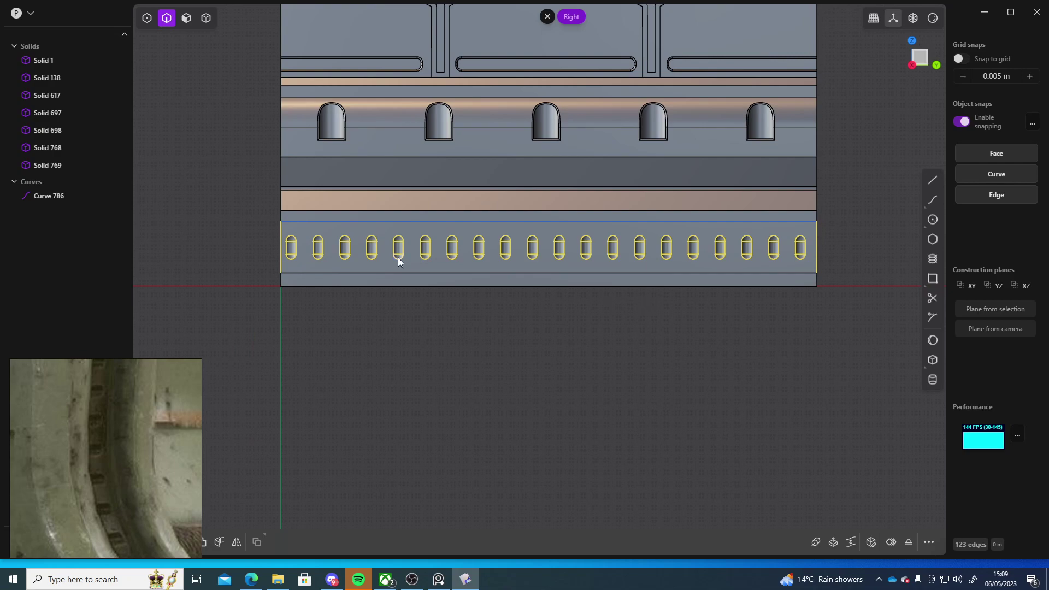
pyautogui.moveTo(398, 258); pyautogui.dragTo(401, 276, button='right')
pyautogui.moveTo(847, 277); pyautogui.dragTo(690, 280, button='right')
pyautogui.moveTo(690, 279); pyautogui.dragTo(753, 283, button='middle')
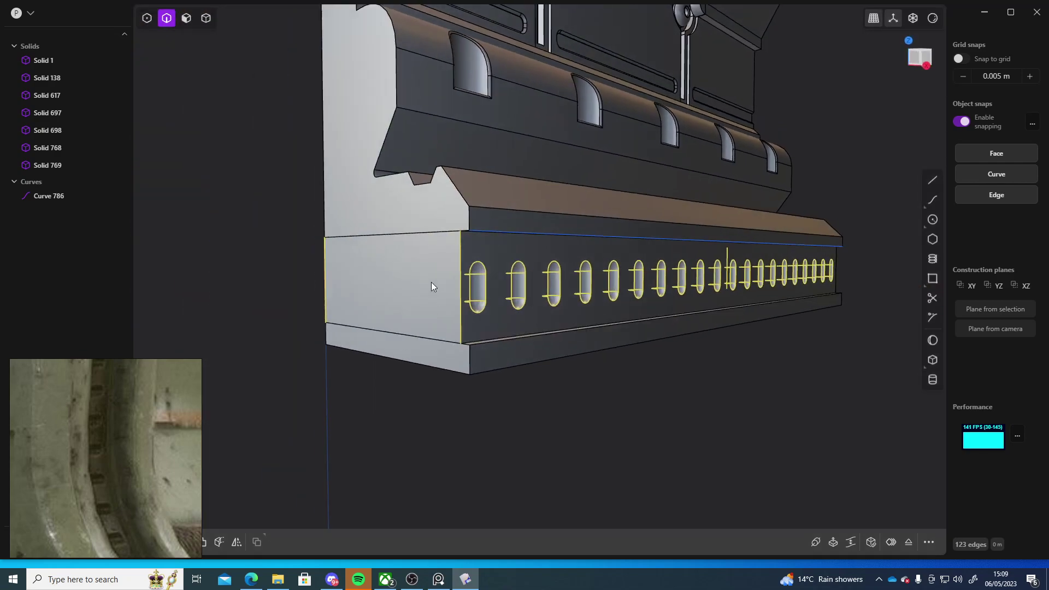
pyautogui.keyDown('ctrl'); pyautogui.click(460, 252); pyautogui.keyUp('ctrl')
pyautogui.keyDown('ctrl'); pyautogui.click(326, 272); pyautogui.keyUp('ctrl')
pyautogui.moveTo(306, 344); pyautogui.dragTo(619, 334, button='middle')
pyautogui.keyDown('ctrl'); pyautogui.click(356, 283); pyautogui.keyUp('ctrl')
pyautogui.scroll(-5, 584, 336)
pyautogui.moveTo(548, 338); pyautogui.dragTo(565, 332, button='right')
pyautogui.press('b')
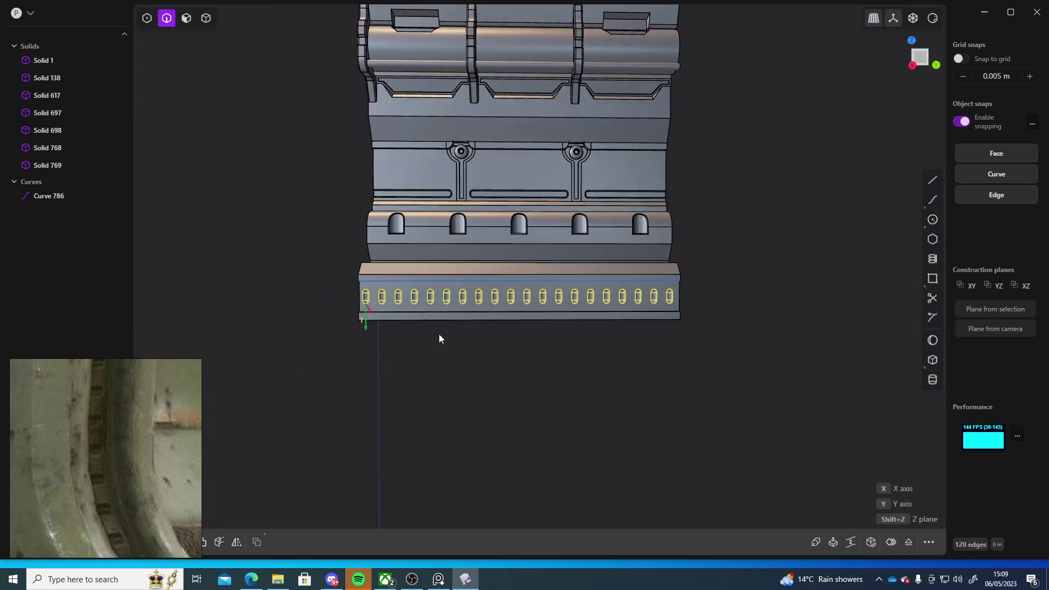
pyautogui.moveTo(428, 333); pyautogui.dragTo(466, 331, button='middle')
pyautogui.moveTo(424, 348); pyautogui.dragTo(435, 327)
pyautogui.press('Escape')
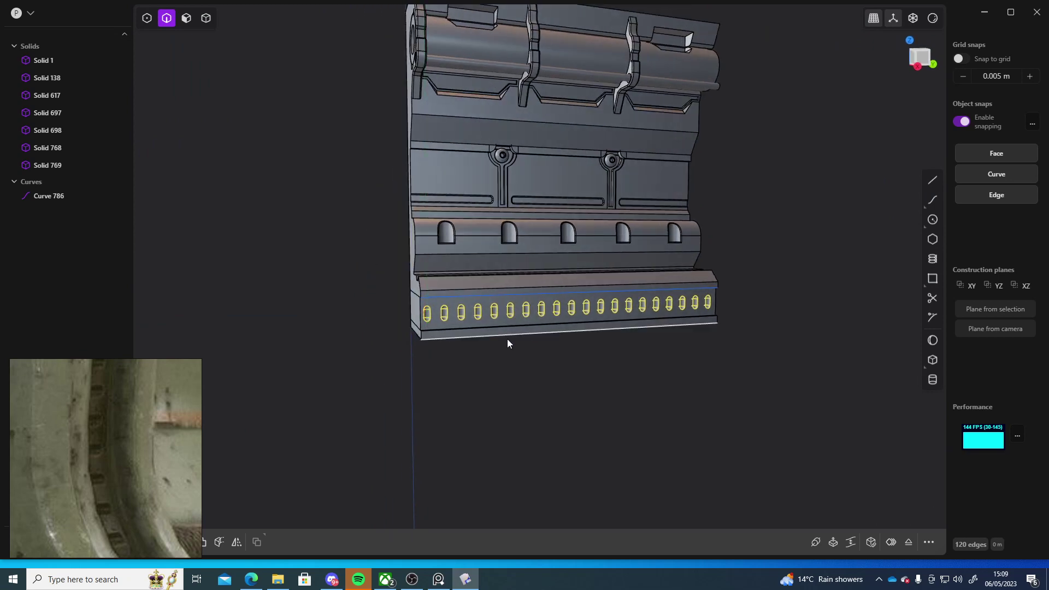
pyautogui.moveTo(615, 341); pyautogui.dragTo(561, 322, button='middle')
pyautogui.scroll(5, 519, 318)
pyautogui.scroll(-6, 563, 326)
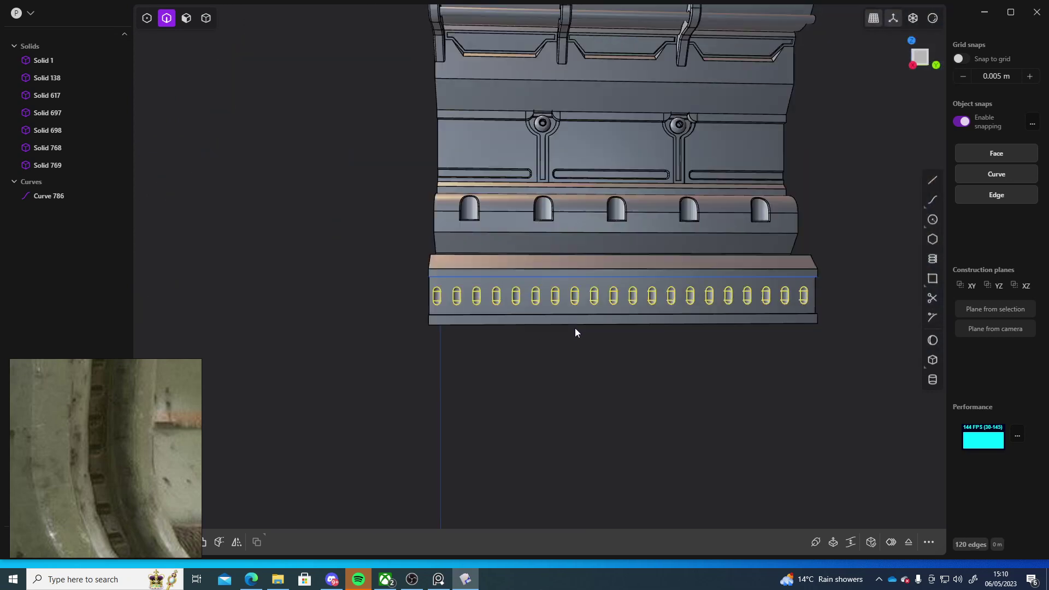
# Step: Select the inner faces of all the capsule pockets, leaving out the band's front and end faces
pyautogui.click(929, 60)
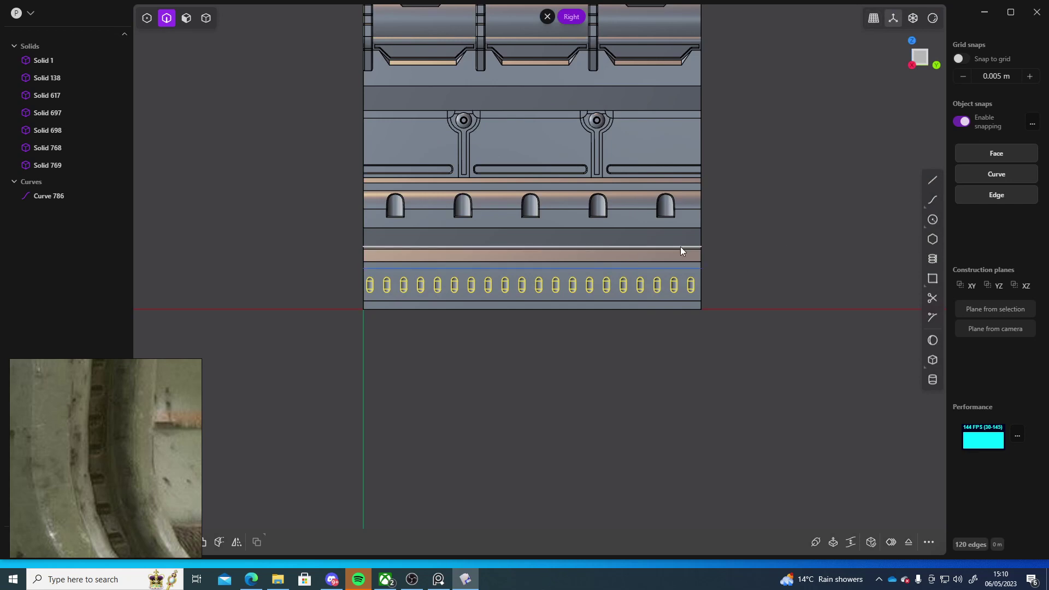
pyautogui.click(805, 267)
pyautogui.press('3')
pyautogui.moveTo(737, 272); pyautogui.dragTo(327, 293)
pyautogui.scroll(5, 704, 318)
pyautogui.keyDown('ctrl'); pyautogui.click(585, 265); pyautogui.keyUp('ctrl')
pyautogui.keyDown('ctrl'); pyautogui.click(674, 271); pyautogui.keyUp('ctrl')
pyautogui.moveTo(757, 295); pyautogui.dragTo(704, 299, button='middle')
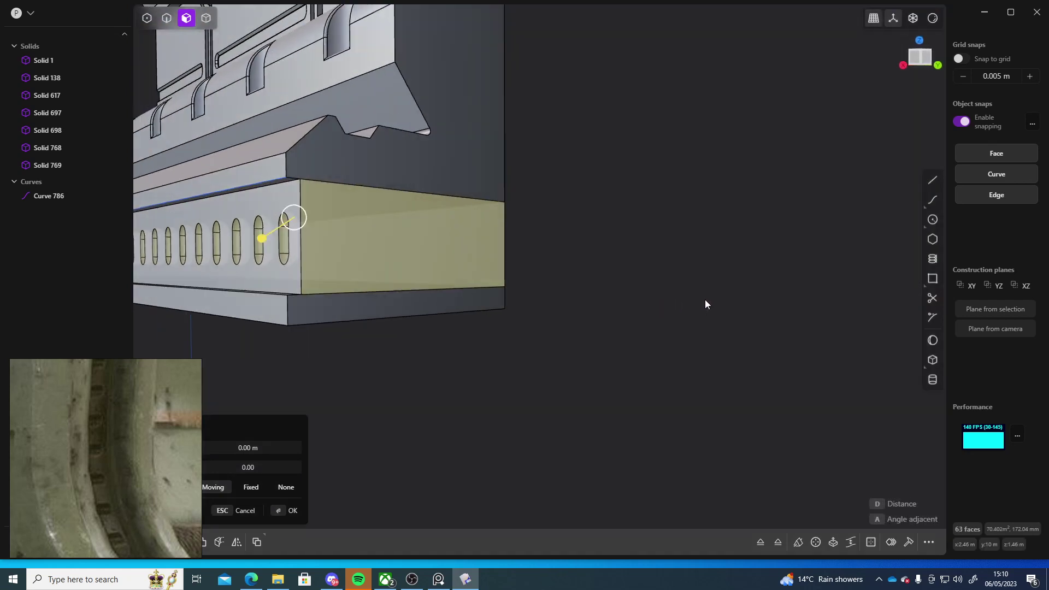
pyautogui.keyDown('ctrl'); pyautogui.click(370, 253); pyautogui.keyUp('ctrl')
pyautogui.moveTo(635, 293); pyautogui.dragTo(609, 245, button='middle')
# Step: Try to enlarge the pockets by offsetting their faces about 1.24 m
pyautogui.moveTo(602, 238); pyautogui.dragTo(634, 251)
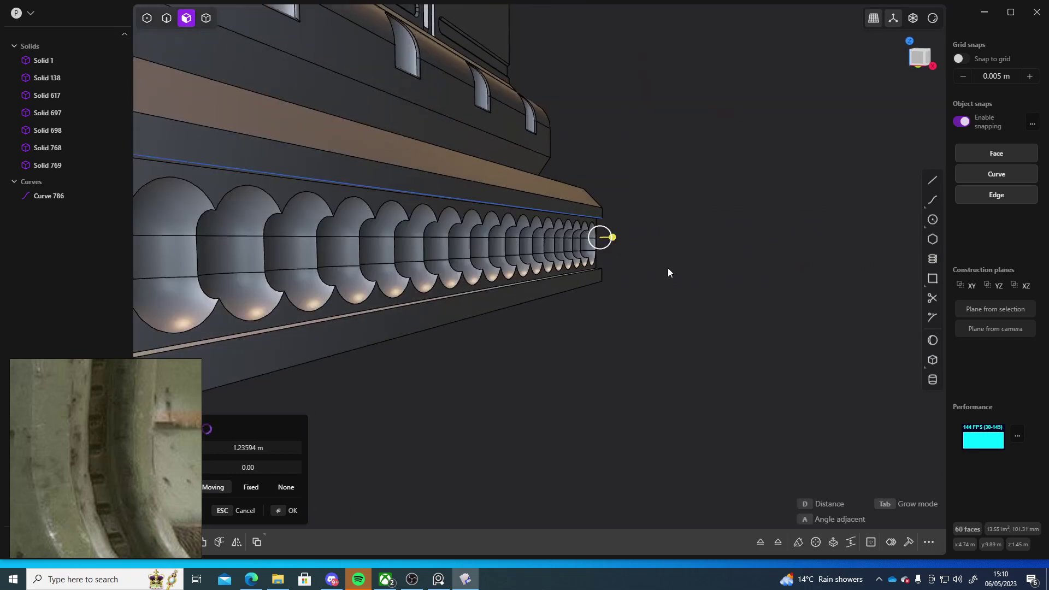
pyautogui.moveTo(707, 278); pyautogui.dragTo(600, 298, button='middle')
pyautogui.press('Return')
pyautogui.moveTo(692, 290); pyautogui.dragTo(885, 307, button='middle')
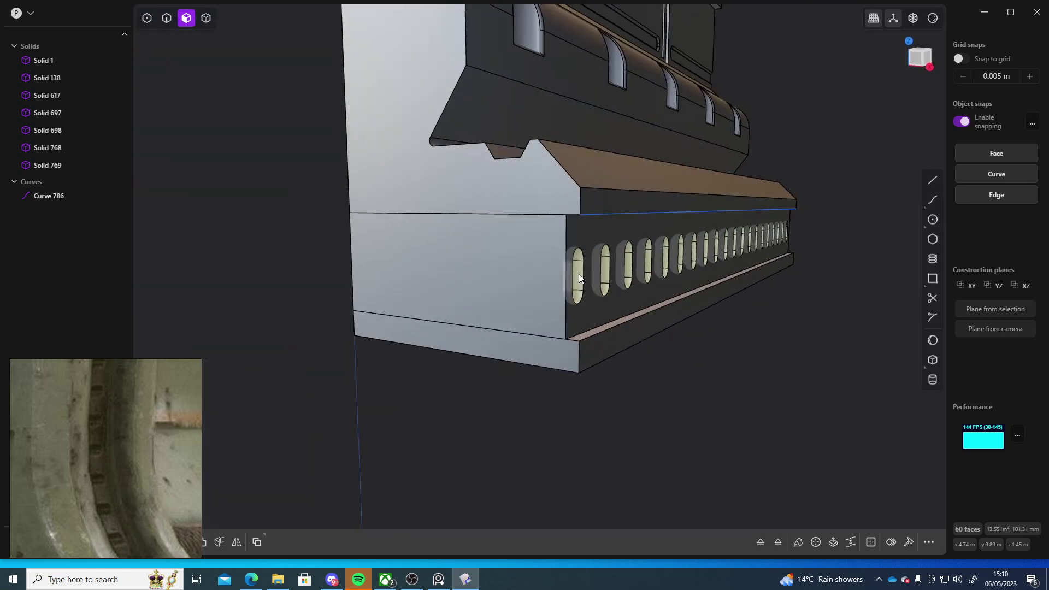
# Step: Try offsetting the pocket faces again at different amounts, ending at about -0.49 m
pyautogui.press('o')
pyautogui.moveTo(794, 223); pyautogui.dragTo(787, 226)
pyautogui.moveTo(890, 268); pyautogui.dragTo(799, 221, button='middle')
pyautogui.moveTo(763, 235); pyautogui.dragTo(770, 234)
pyautogui.moveTo(760, 234); pyautogui.dragTo(592, 282, button='middle')
pyautogui.moveTo(592, 282); pyautogui.dragTo(575, 275)
pyautogui.moveTo(326, 374); pyautogui.dragTo(696, 329, button='middle')
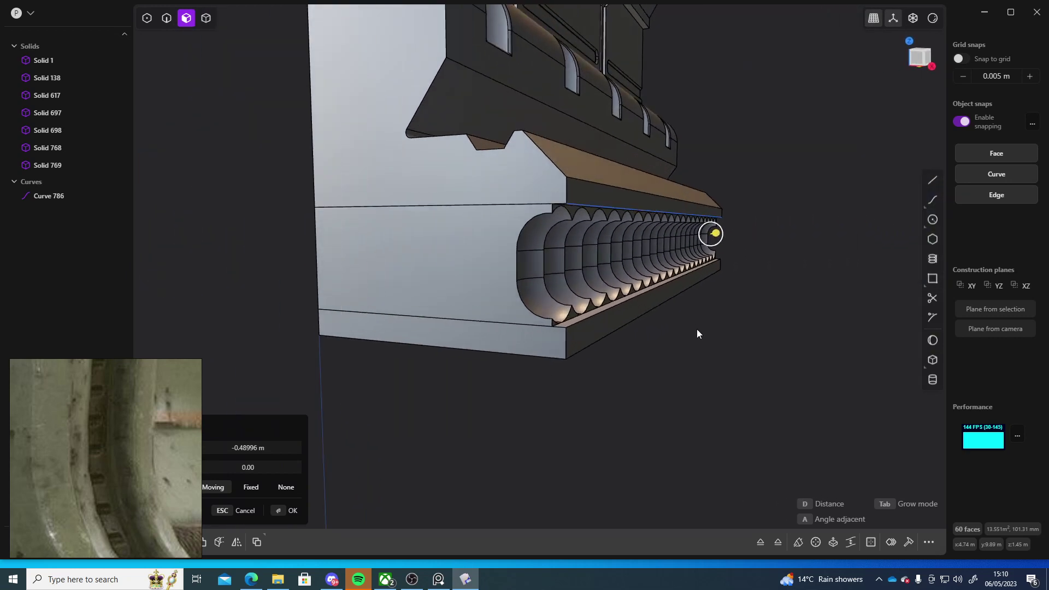
pyautogui.press('Return')
pyautogui.moveTo(740, 260); pyautogui.dragTo(623, 308, button='middle')
# Step: Move the pocket faces about 0.17 m outward along the X axis to make the pockets shallower
pyautogui.press('g')
pyautogui.press('x')
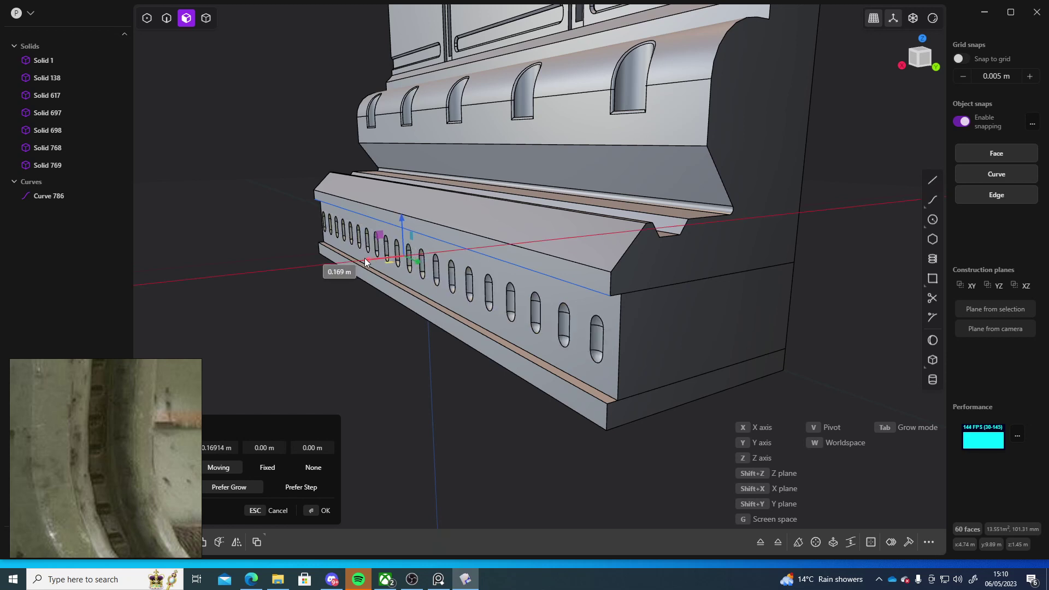
pyautogui.click(364, 258)
pyautogui.rightClick(416, 229)
# Step: Scale the pocket faces along the Z axis by a factor of about 1.7 to make the pockets taller
pyautogui.press('s')
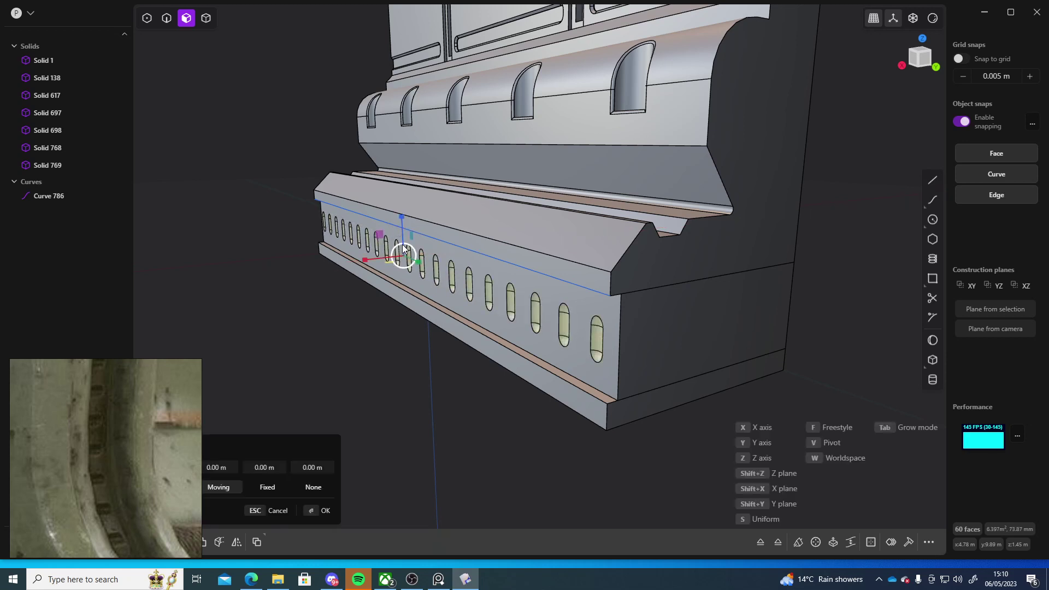
pyautogui.press('z')
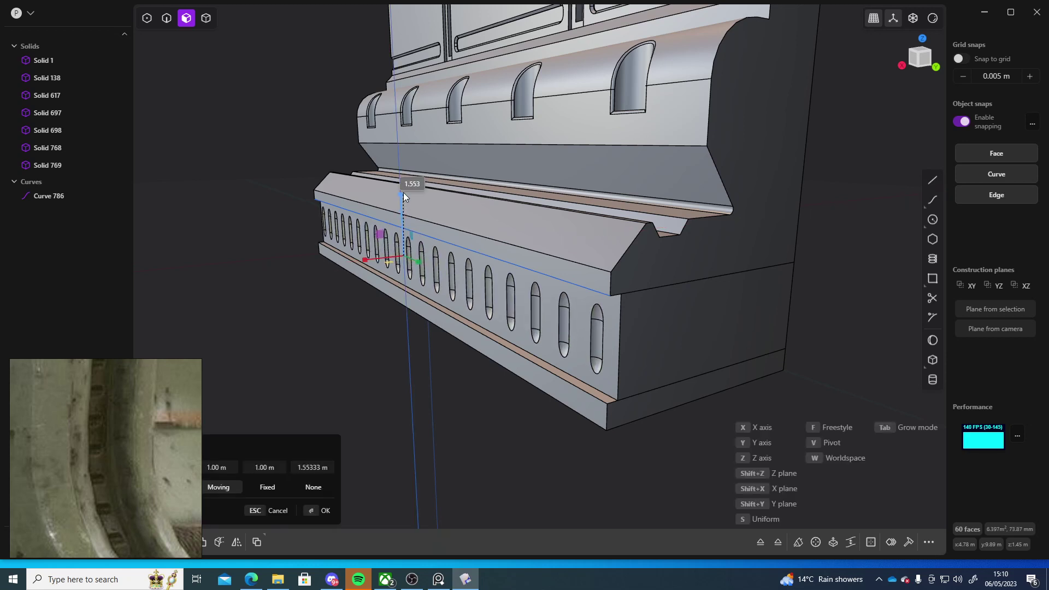
pyautogui.click(403, 193)
pyautogui.moveTo(403, 195); pyautogui.dragTo(475, 234, button='middle')
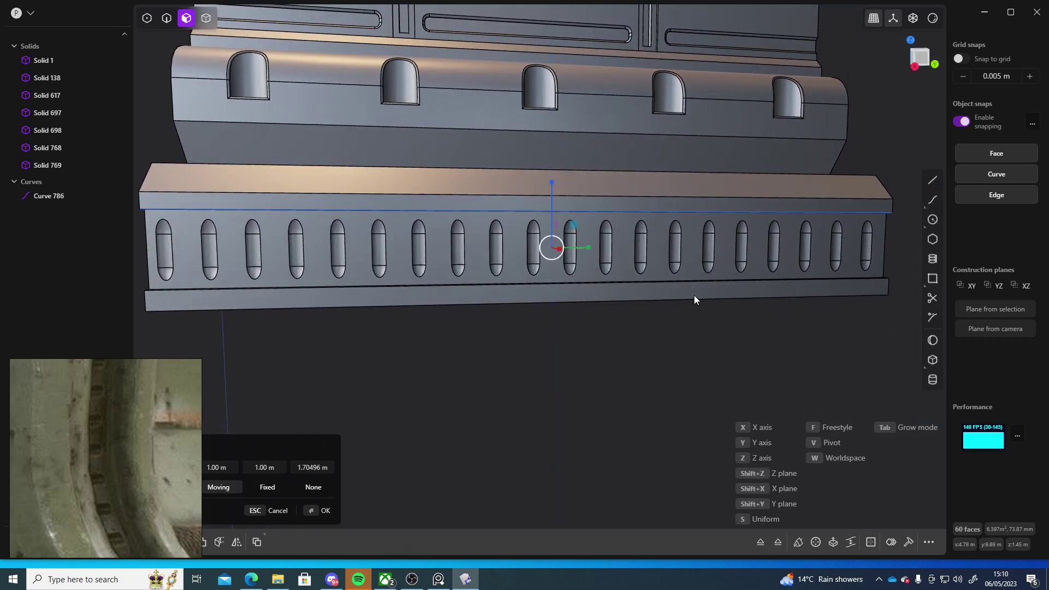
pyautogui.scroll(-5, 692, 295)
pyautogui.moveTo(674, 339); pyautogui.dragTo(511, 320, button='middle')
pyautogui.press('Return')
# Step: Unite the pocketed band with the wall solid above it and the base solid below it using a Boolean union
pyautogui.scroll(5, 710, 330)
pyautogui.scroll(5, 502, 317)
pyautogui.keyDown('shift'); pyautogui.moveTo(481, 136); pyautogui.dragTo(501, 211, button='middle'); pyautogui.keyUp('shift')
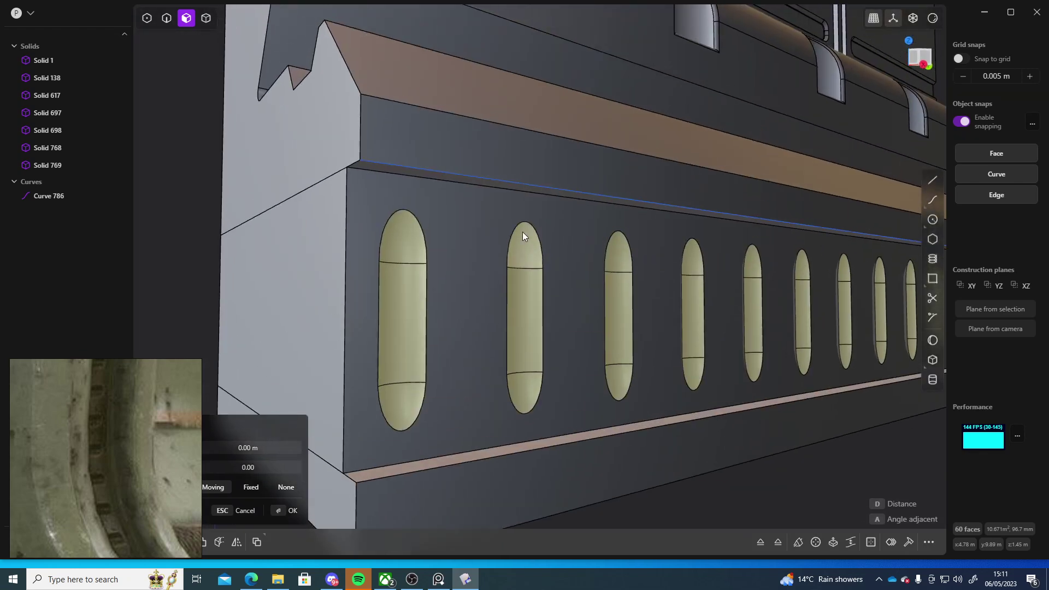
pyautogui.press('2')
pyautogui.scroll(-5, 470, 210)
pyautogui.press('4')
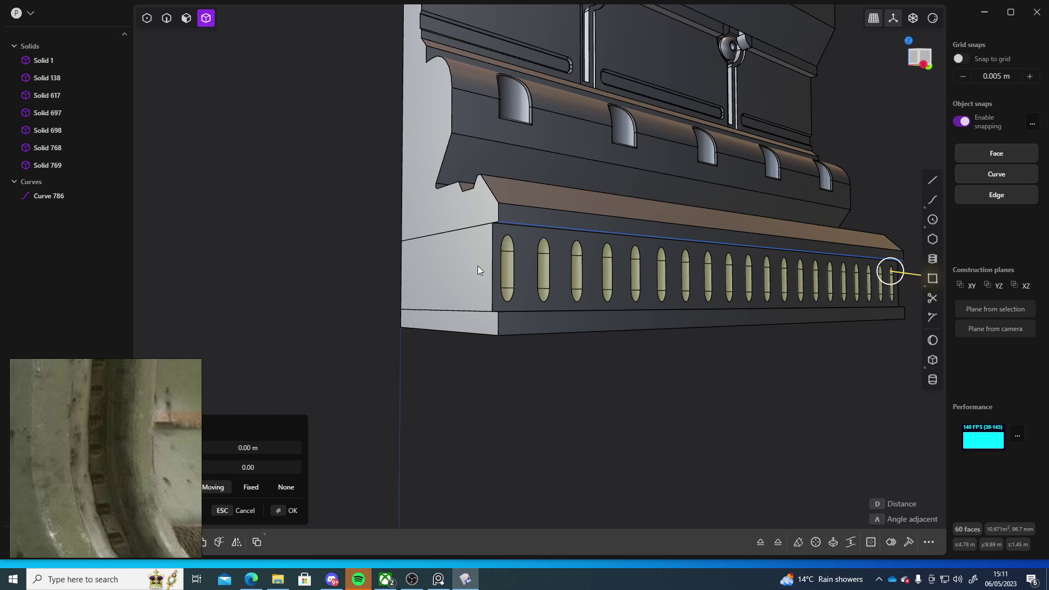
pyautogui.press('Escape')
pyautogui.click(438, 253)
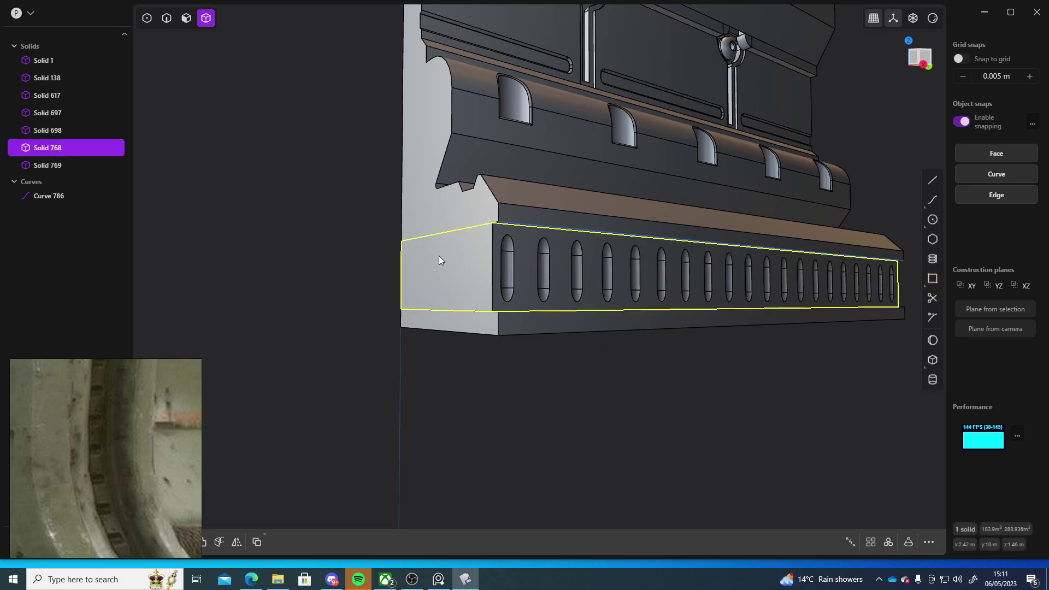
pyautogui.keyDown('shift'); pyautogui.click(424, 218); pyautogui.keyUp('shift')
pyautogui.keyDown('shift'); pyautogui.click(442, 323); pyautogui.keyUp('shift')
pyautogui.press('q')
pyautogui.press('q')
pyautogui.rightClick(526, 360)
pyautogui.moveTo(578, 364); pyautogui.dragTo(557, 344, button='middle')
pyautogui.press('2')
pyautogui.scroll(5, 488, 204)
pyautogui.click(484, 189)
pyautogui.press('f')
pyautogui.scroll(3, 513, 306)
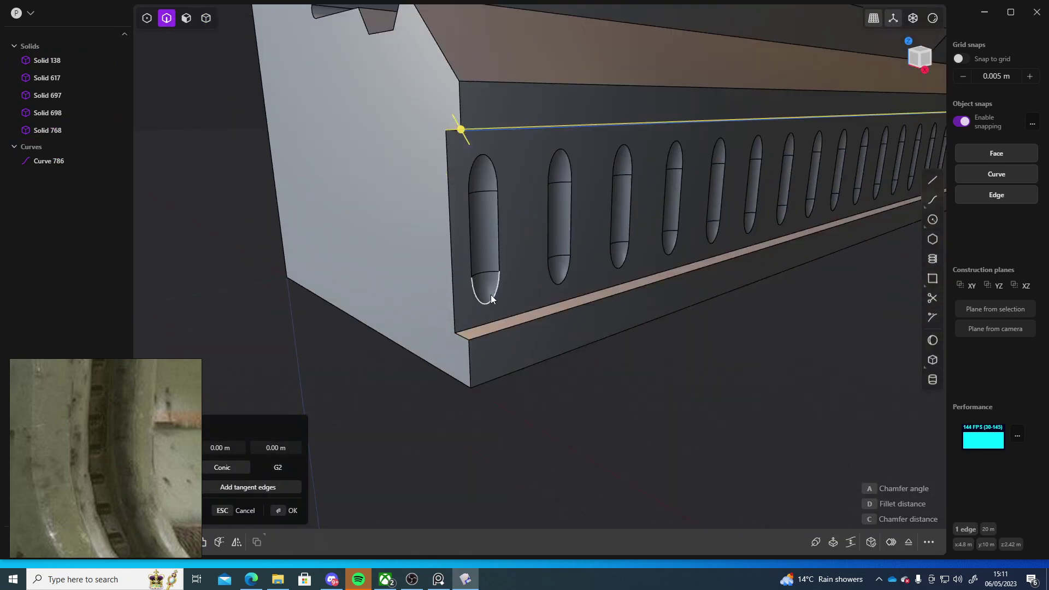
pyautogui.click(638, 395)
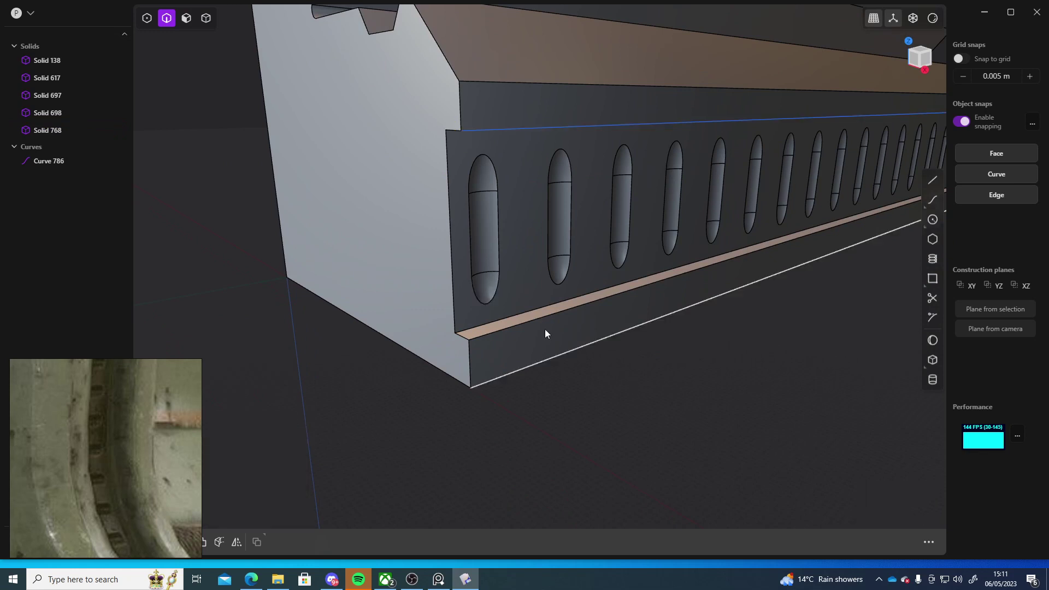
# Step: Fillet the rim edges of all 20 capsule-shaped pockets along the band with a narrow radius
pyautogui.click(492, 292)
pyautogui.press('f')
pyautogui.click(567, 270)
pyautogui.click(627, 256)
pyautogui.click(677, 245)
pyautogui.click(711, 241)
pyautogui.moveTo(727, 257); pyautogui.dragTo(486, 303, button='middle')
pyautogui.click(529, 300)
pyautogui.click(573, 283)
pyautogui.click(615, 274)
pyautogui.click(651, 261)
pyautogui.click(673, 262)
pyautogui.click(675, 257)
pyautogui.click(702, 250)
pyautogui.click(727, 244)
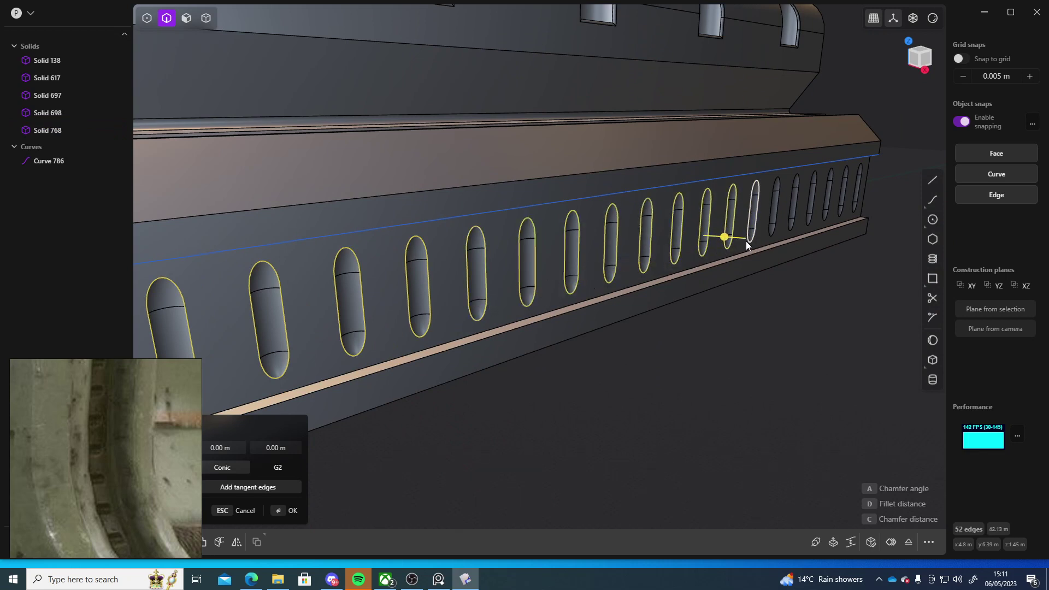
pyautogui.click(746, 241)
pyautogui.click(771, 235)
pyautogui.moveTo(775, 275); pyautogui.dragTo(582, 300, button='middle')
pyautogui.keyDown('shift'); pyautogui.moveTo(655, 311); pyautogui.dragTo(438, 280, button='middle'); pyautogui.keyUp('shift')
pyautogui.scroll(4, 438, 280)
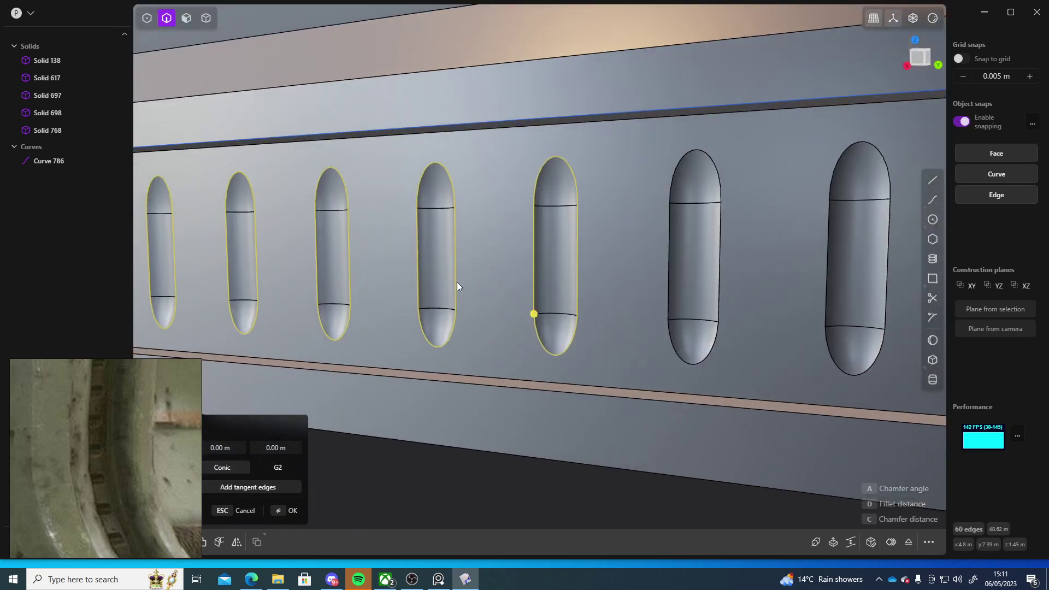
pyautogui.click(633, 341)
pyautogui.keyDown('shift'); pyautogui.moveTo(812, 356); pyautogui.dragTo(552, 328, button='middle'); pyautogui.keyUp('shift')
pyautogui.click(554, 329)
pyautogui.keyDown('shift'); pyautogui.moveTo(657, 337); pyautogui.dragTo(493, 330, button='middle'); pyautogui.keyUp('shift')
pyautogui.click(491, 329)
pyautogui.click(659, 346)
pyautogui.keyDown('shift'); pyautogui.moveTo(660, 345); pyautogui.dragTo(512, 326, button='middle'); pyautogui.keyUp('shift')
pyautogui.click(512, 326)
pyautogui.scroll(-5, 603, 326)
pyautogui.moveTo(561, 306)
pyautogui.mouseDown()
pyautogui.moveTo(547, 297)
pyautogui.moveTo(562, 306)
pyautogui.mouseUp()
pyautogui.press('Return')
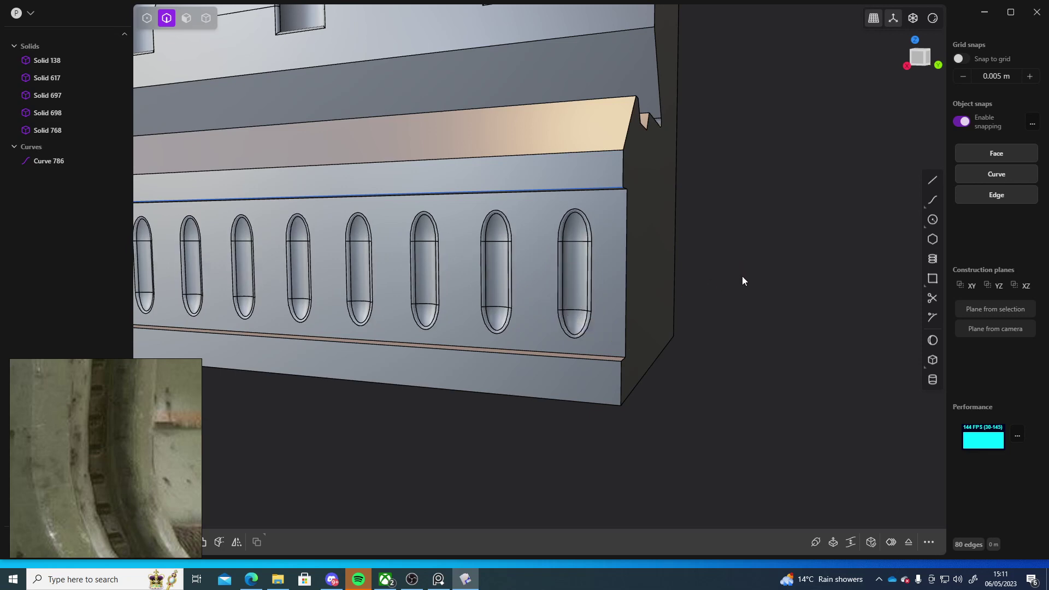
# Step: Try to offset the outline of the band's front face and its pocket rims, ending at about 0.047 m
pyautogui.moveTo(741, 281); pyautogui.dragTo(638, 378, button='middle')
pyautogui.scroll(-6, 580, 394)
pyautogui.moveTo(579, 393); pyautogui.dragTo(598, 376, button='middle')
pyautogui.scroll(5, 582, 424)
pyautogui.click(581, 428)
pyautogui.moveTo(581, 428); pyautogui.dragTo(541, 317, button='middle')
pyautogui.press('4')
pyautogui.scroll(4, 551, 333)
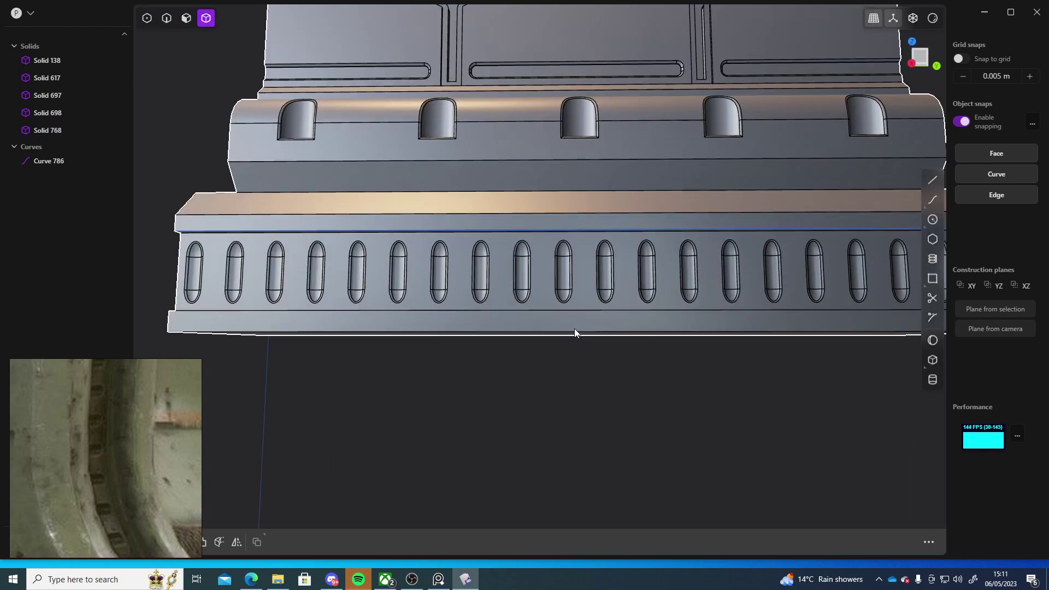
pyautogui.press('3')
pyautogui.click(542, 255)
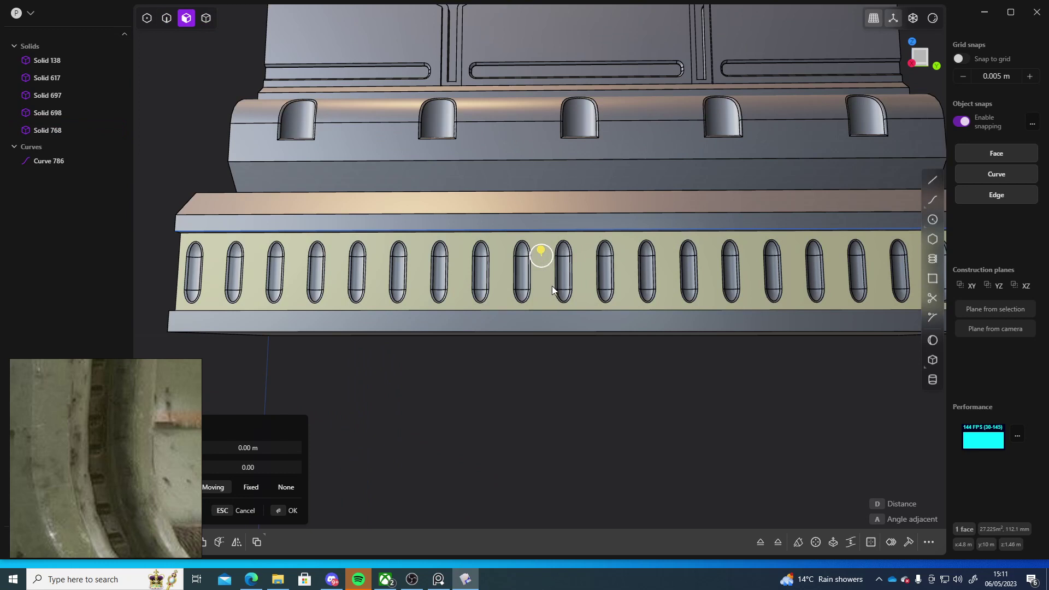
pyautogui.press('o')
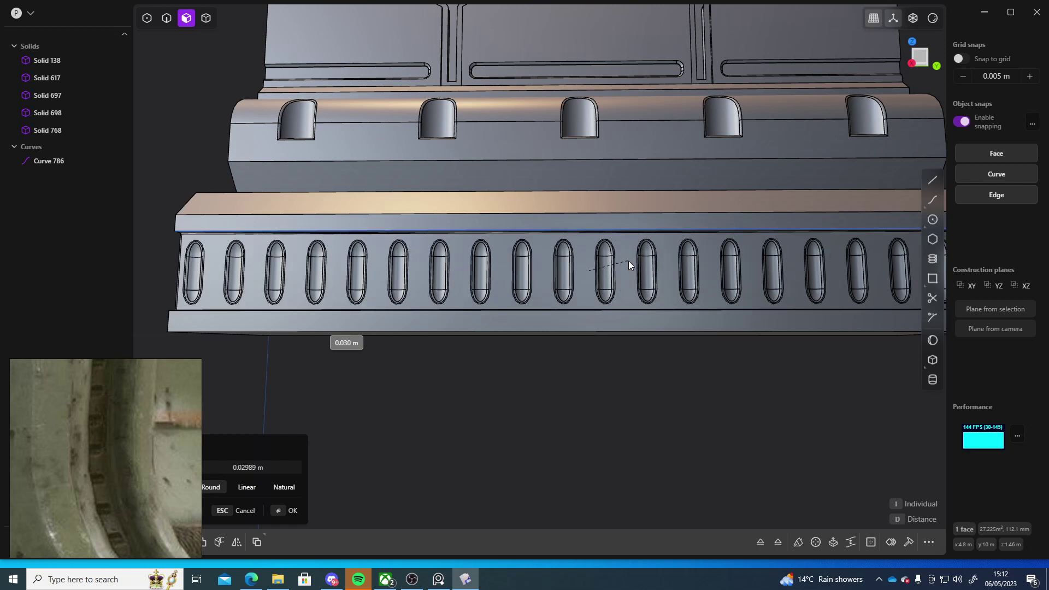
pyautogui.moveTo(628, 264); pyautogui.dragTo(630, 261)
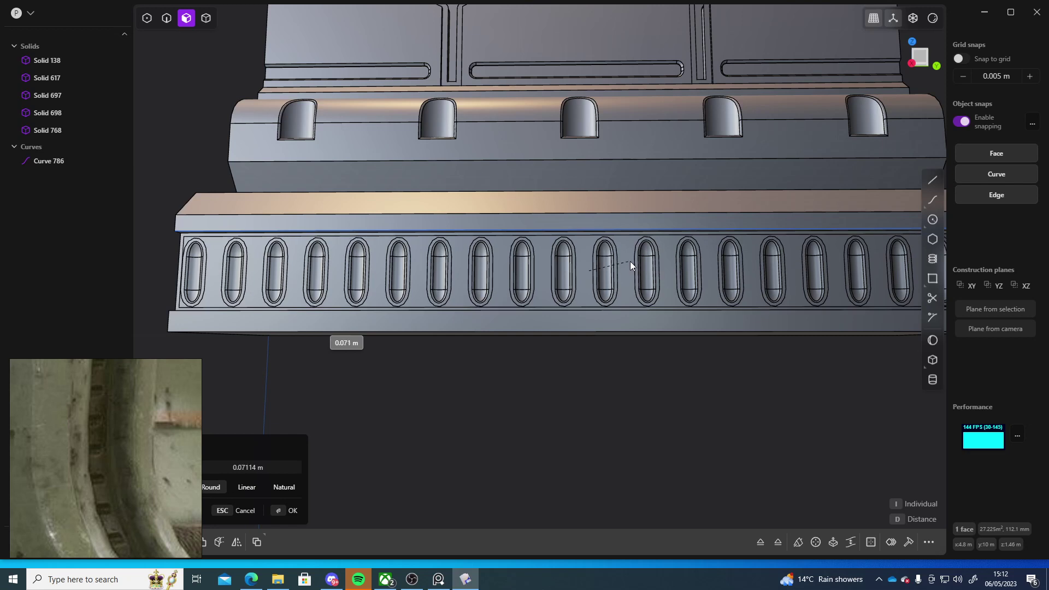
pyautogui.moveTo(630, 261); pyautogui.dragTo(628, 261)
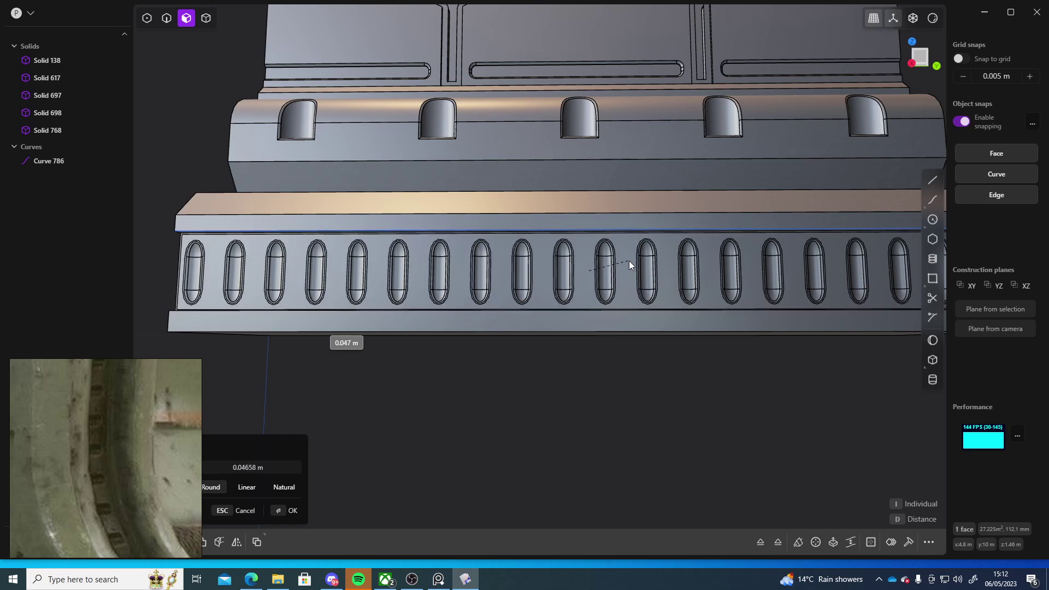
pyautogui.click(628, 261)
pyautogui.click(620, 385)
# Step: Fillet the long horizontal edge of the curved ledge below the arched recesses
pyautogui.moveTo(620, 385); pyautogui.dragTo(519, 295, button='middle')
pyautogui.scroll(-4, 627, 383)
pyautogui.press('2')
pyautogui.click(519, 282)
pyautogui.moveTo(516, 280); pyautogui.dragTo(496, 289)
pyautogui.press('Return')
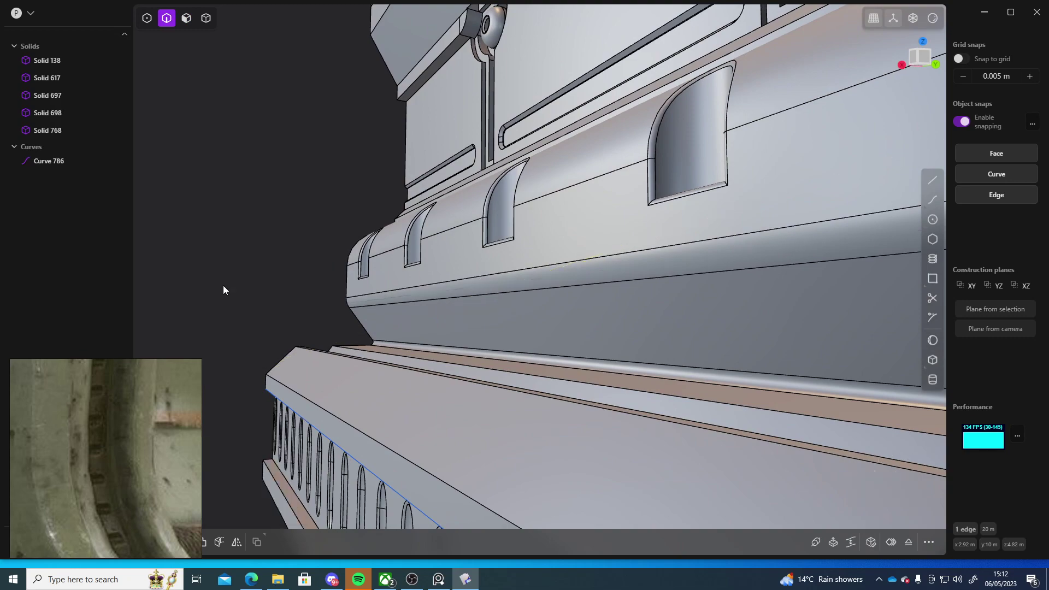
# Step: Fillet the long front edge of the sloped ledge above the pocket band
pyautogui.moveTo(236, 285); pyautogui.dragTo(745, 311, button='middle')
pyautogui.click(823, 304)
pyautogui.scroll(10, 546, 330)
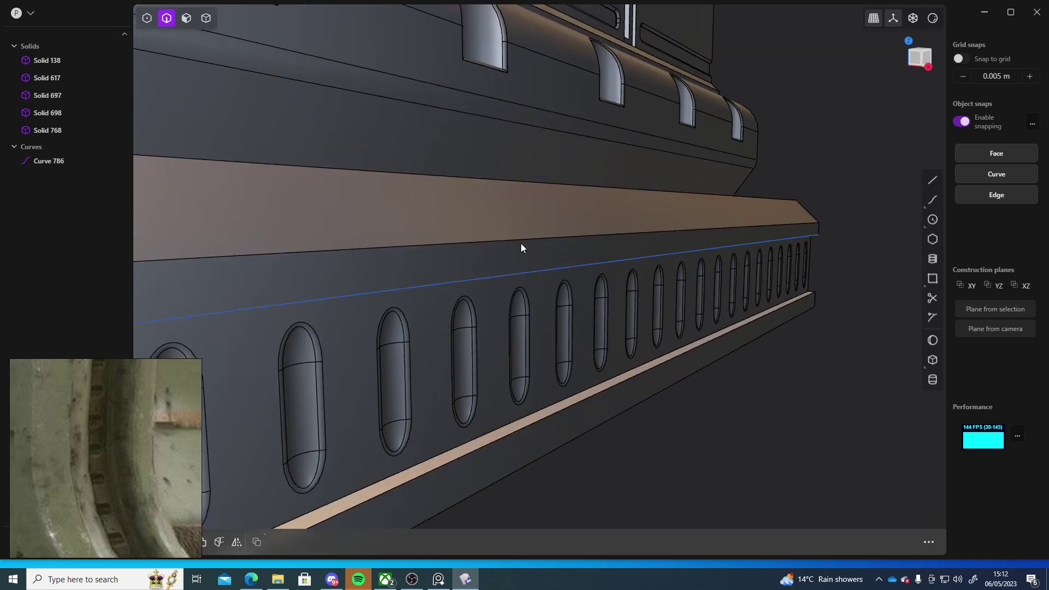
pyautogui.click(521, 243)
pyautogui.press('f')
pyautogui.keyDown('shift'); pyautogui.moveTo(569, 264); pyautogui.dragTo(609, 275, button='middle'); pyautogui.keyUp('shift')
pyautogui.moveTo(642, 254)
pyautogui.mouseDown()
pyautogui.moveTo(632, 253)
pyautogui.moveTo(645, 255)
pyautogui.mouseUp()
pyautogui.press('Return')
# Step: Delete the leftover curve that runs along the upper edge of the pocket band
pyautogui.moveTo(643, 257); pyautogui.dragTo(685, 234, button='middle')
pyautogui.click(46, 163)
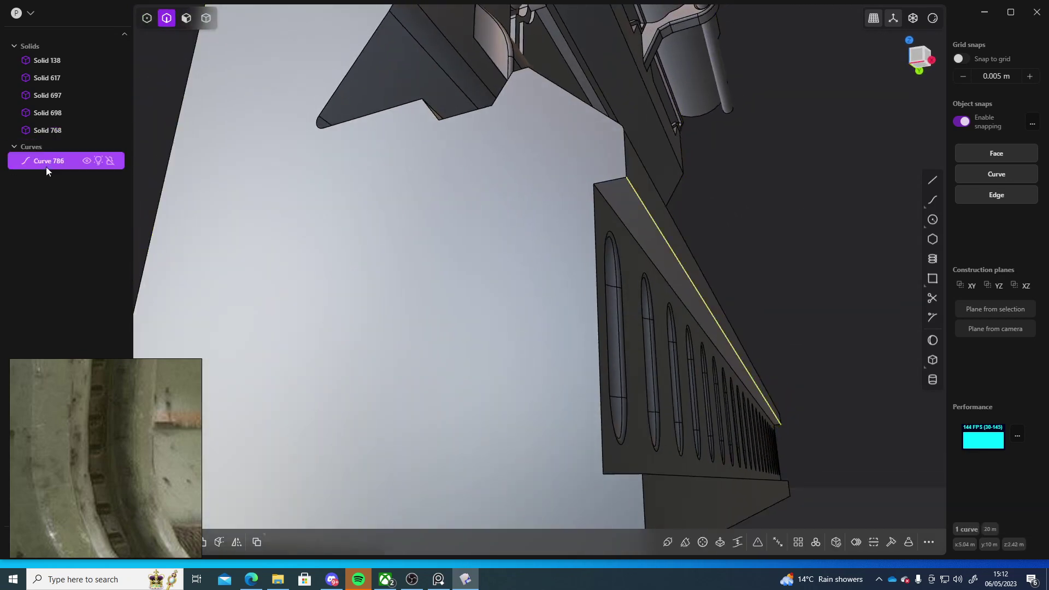
pyautogui.press('Delete')
# Step: Fillet the two long edges of the step directly above the pockets by about 0.039 m
pyautogui.click(642, 195)
pyautogui.press('f')
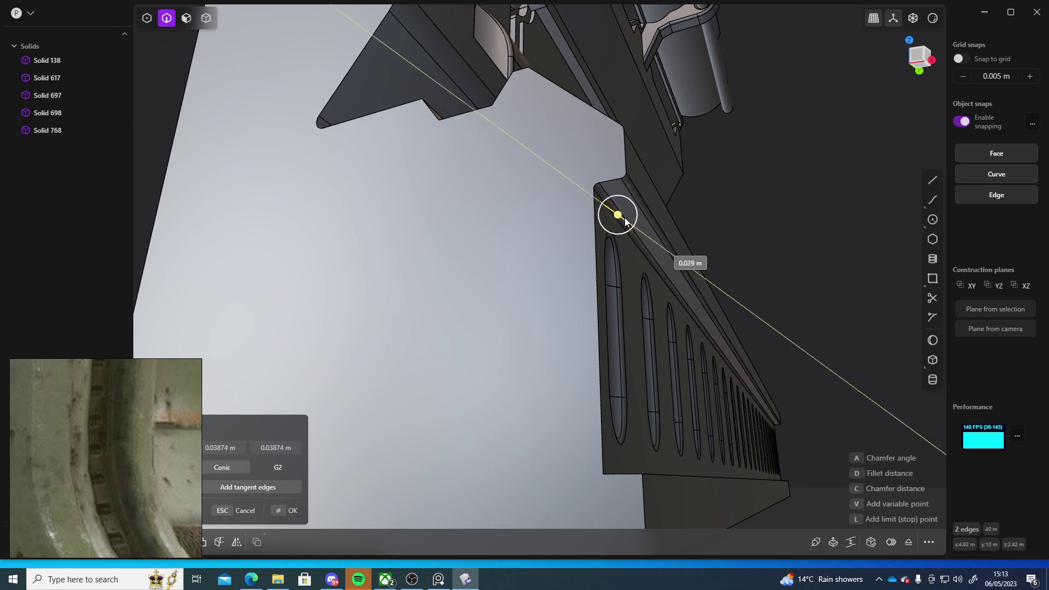
pyautogui.press('Return')
# Step: Fillet the two long edges of the narrow step below the pockets by about 0.024 m
pyautogui.moveTo(623, 219); pyautogui.dragTo(772, 142, button='middle')
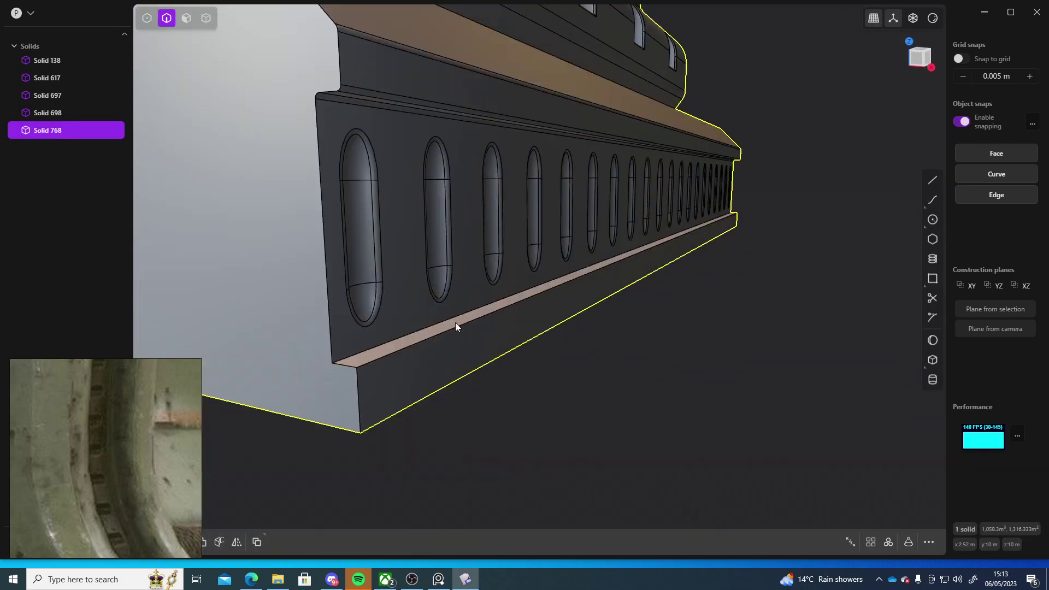
pyautogui.click(416, 331)
pyautogui.press('f')
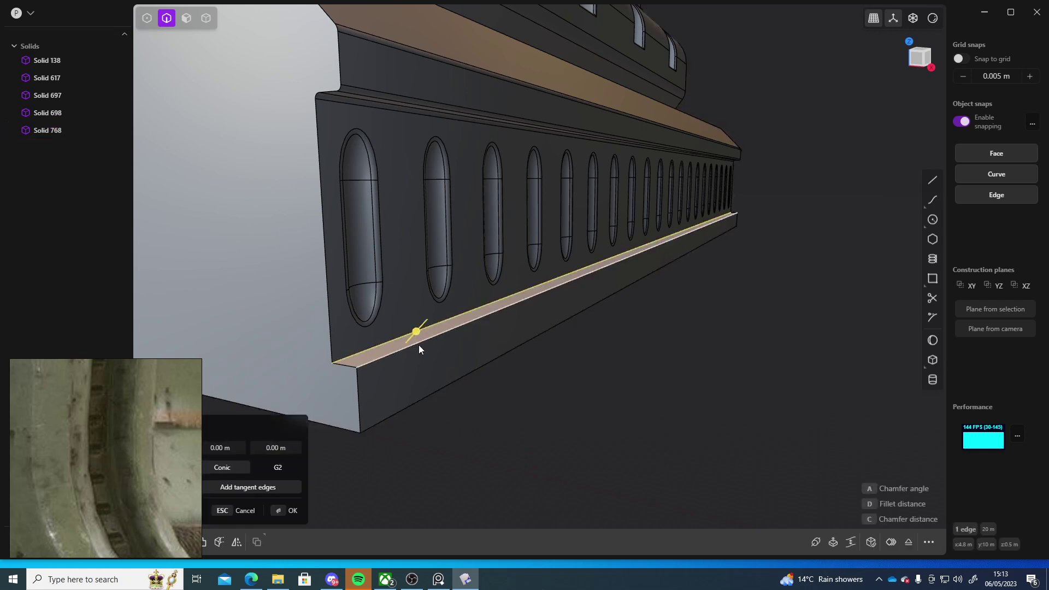
pyautogui.moveTo(417, 343); pyautogui.dragTo(421, 342)
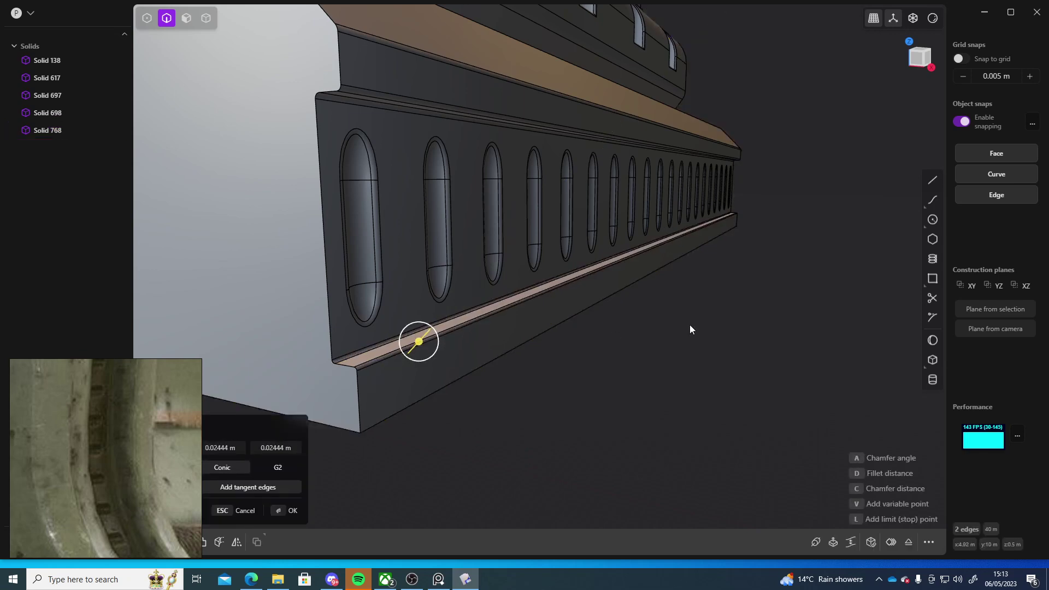
pyautogui.press('Return')
# Step: Fillet both long edges of the vertical face above the curved ledge, rounding the lower one by about 0.027 m
pyautogui.moveTo(748, 323); pyautogui.dragTo(510, 339, button='middle')
pyautogui.scroll(-8, 510, 339)
pyautogui.click(784, 323)
pyautogui.keyDown('shift'); pyautogui.moveTo(685, 270); pyautogui.dragTo(703, 303, button='middle'); pyautogui.keyUp('shift')
pyautogui.scroll(5, 553, 311)
pyautogui.click(616, 252)
pyautogui.press('f')
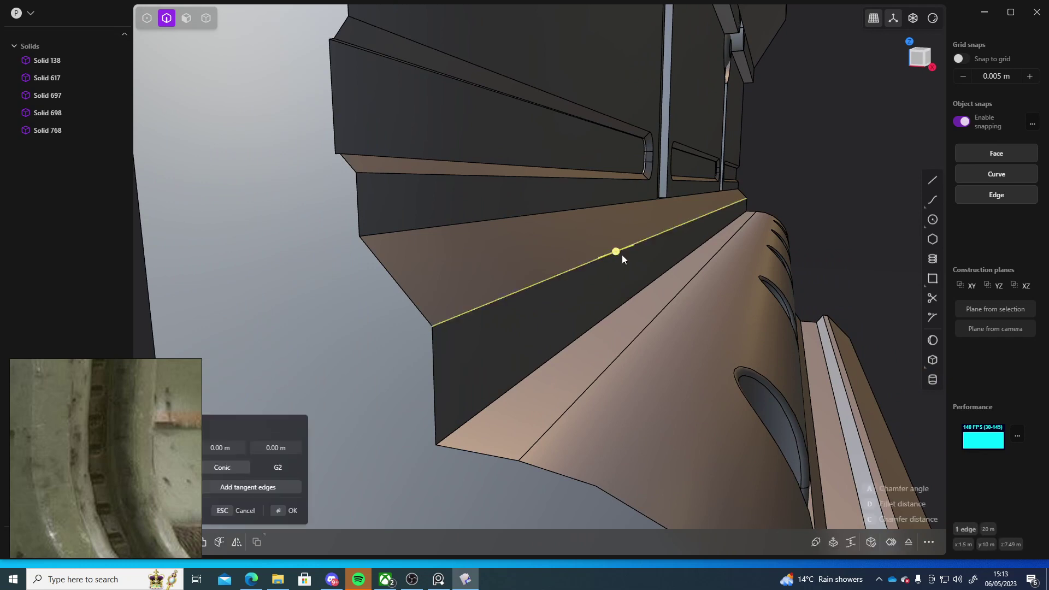
pyautogui.moveTo(618, 253); pyautogui.dragTo(555, 361)
pyautogui.rightClick(791, 189)
pyautogui.click(545, 360)
pyautogui.press('b')
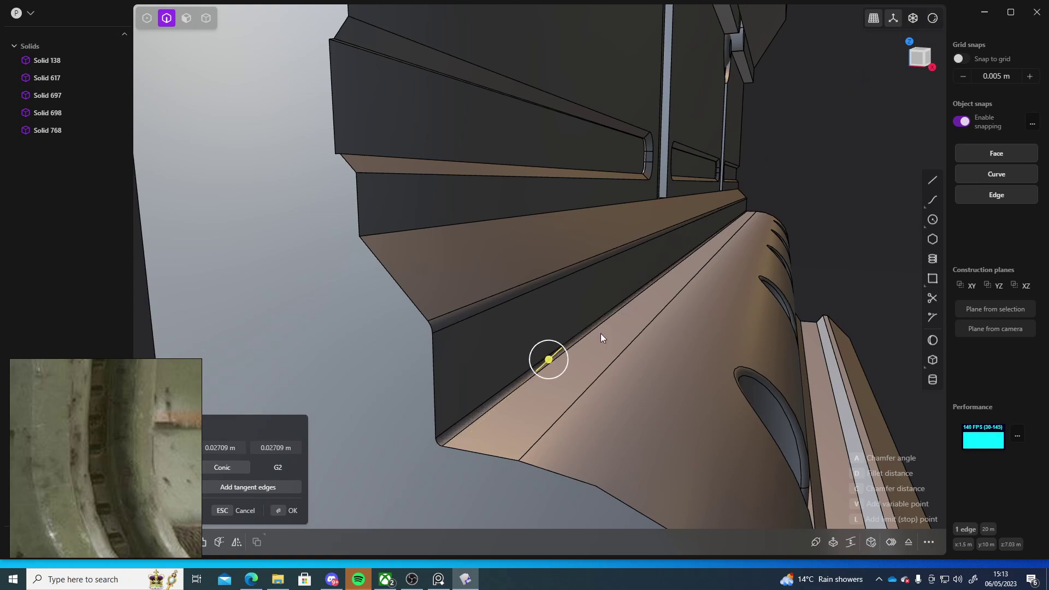
pyautogui.press('Return')
# Step: Examine the whole wall module and the plain sloped strip above the keyhole-shaped recesses
pyautogui.moveTo(850, 253); pyautogui.dragTo(562, 227, button='middle')
pyautogui.scroll(-5, 816, 252)
pyautogui.scroll(-7, 673, 268)
pyautogui.scroll(7, 678, 227)
pyautogui.scroll(-7, 794, 254)
pyautogui.scroll(7, 564, 224)
pyautogui.moveTo(604, 199); pyautogui.dragTo(545, 202, button='middle')
pyautogui.press('3')
pyautogui.click(560, 171)
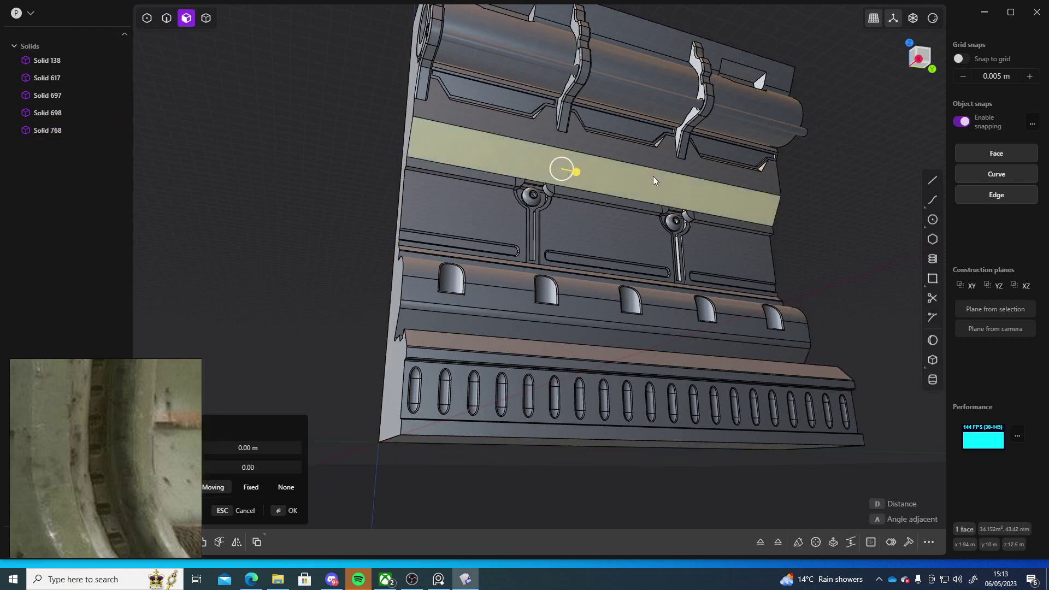
pyautogui.moveTo(608, 178); pyautogui.dragTo(584, 230, button='middle')
pyautogui.press('Escape')
pyautogui.scroll(-5, 725, 221)
pyautogui.scroll(8, 678, 221)
# Step: In the Right view, draw a closed trapezoid with slanted sides about 0.92 m long, its wide side on the plain sloped strip's upper edge
pyautogui.click(919, 57)
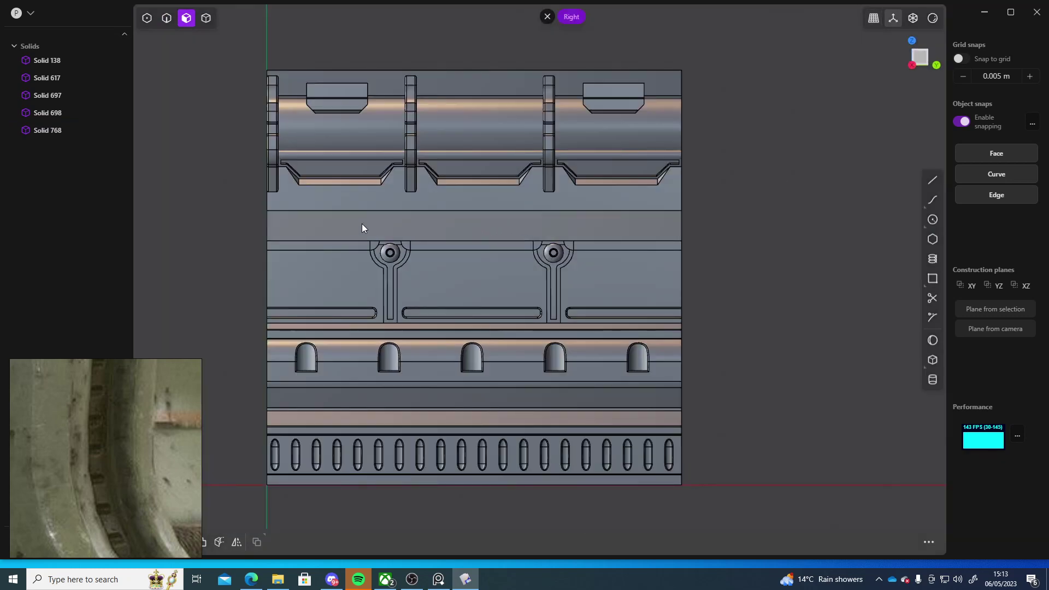
pyautogui.scroll(6, 478, 215)
pyautogui.scroll(4, 436, 209)
pyautogui.keyDown('shift'); pyautogui.moveTo(391, 195); pyautogui.dragTo(442, 187, button='middle'); pyautogui.keyUp('shift')
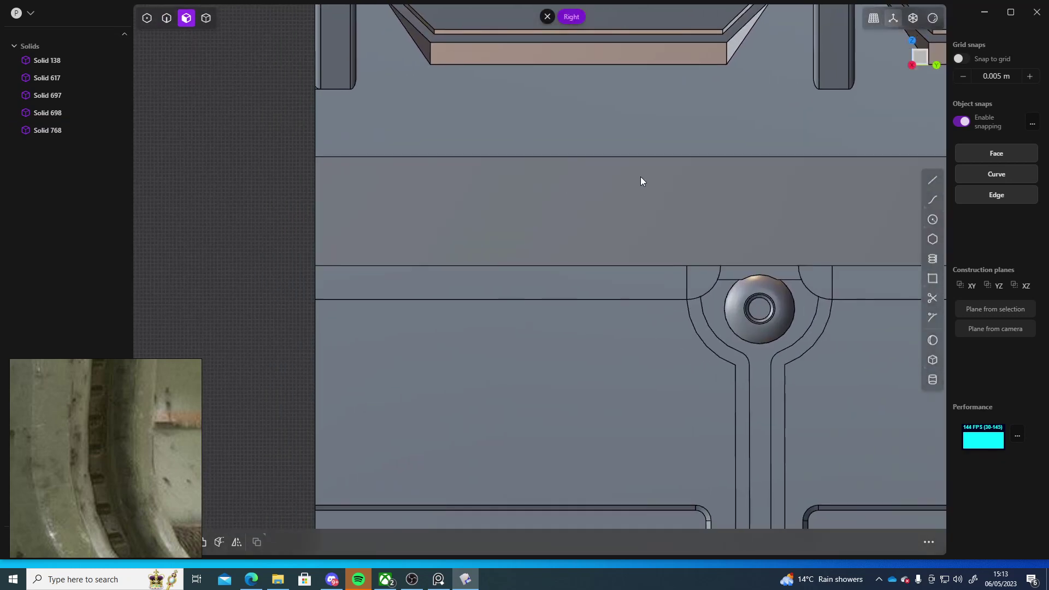
pyautogui.click(932, 181)
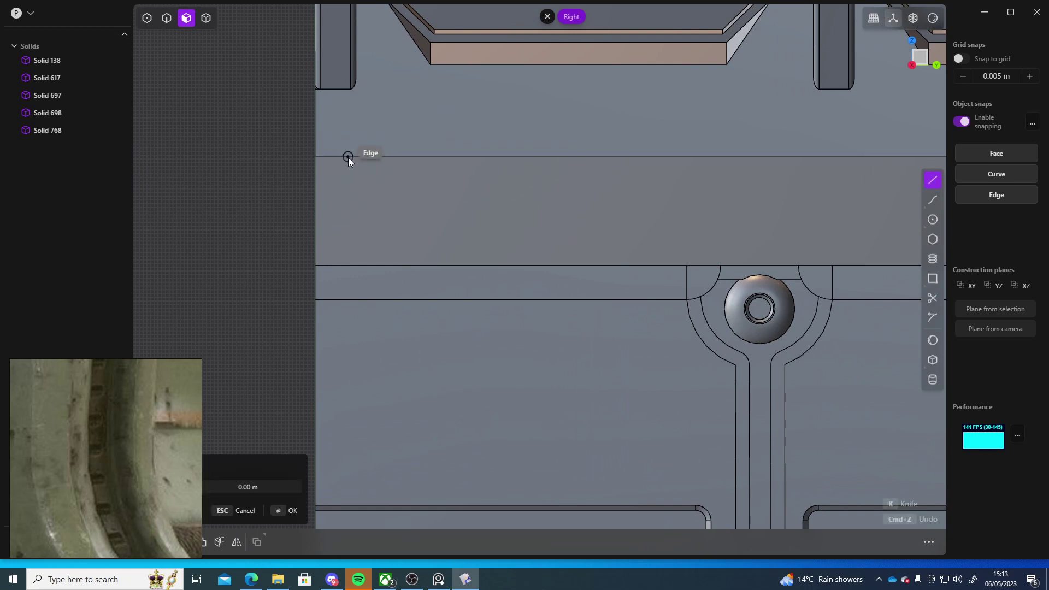
pyautogui.click(348, 157)
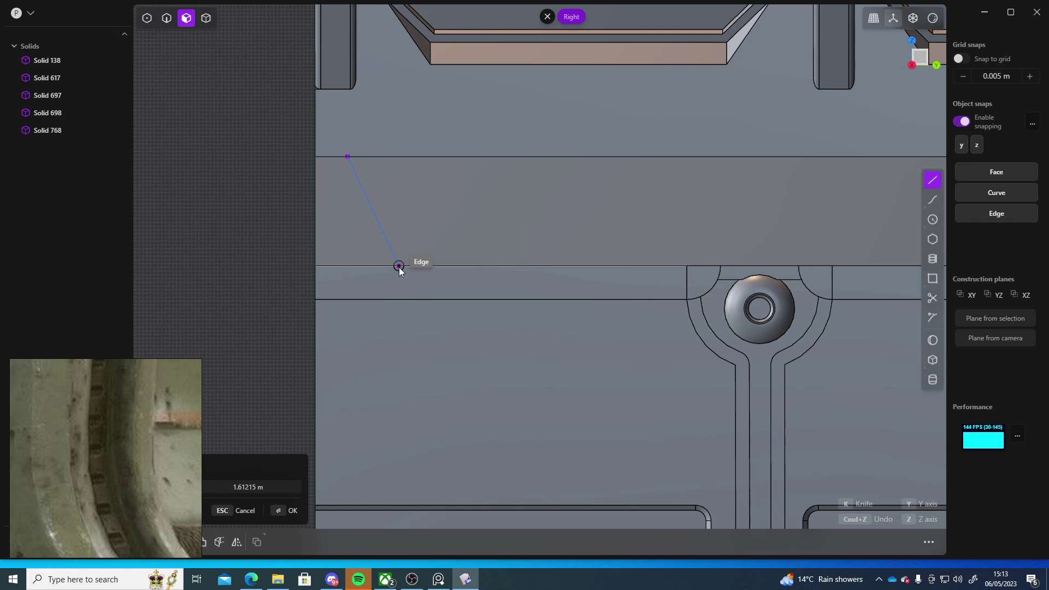
pyautogui.click(378, 220)
pyautogui.click(432, 220)
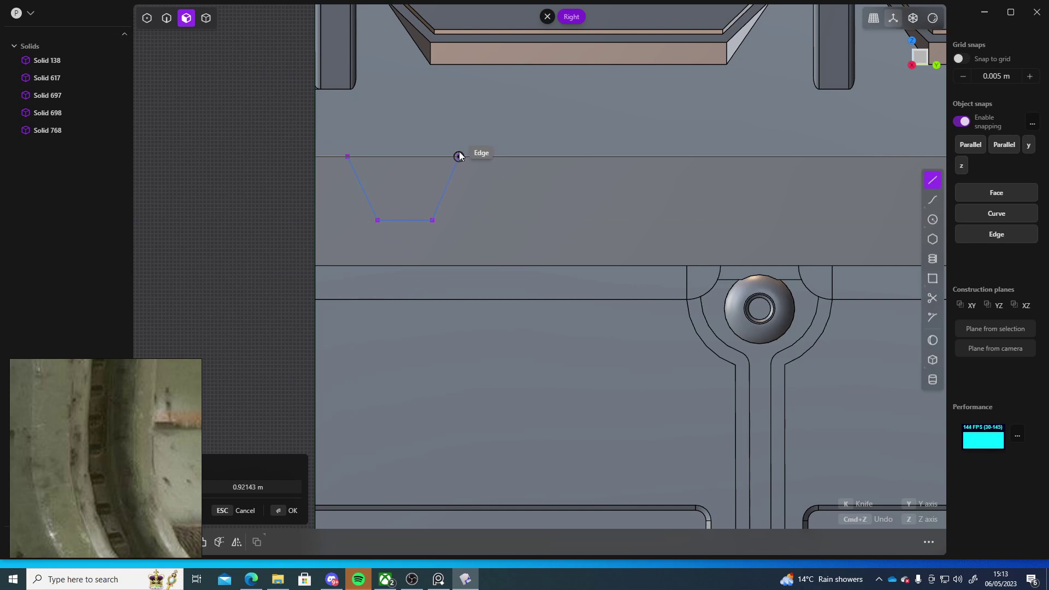
pyautogui.click(457, 156)
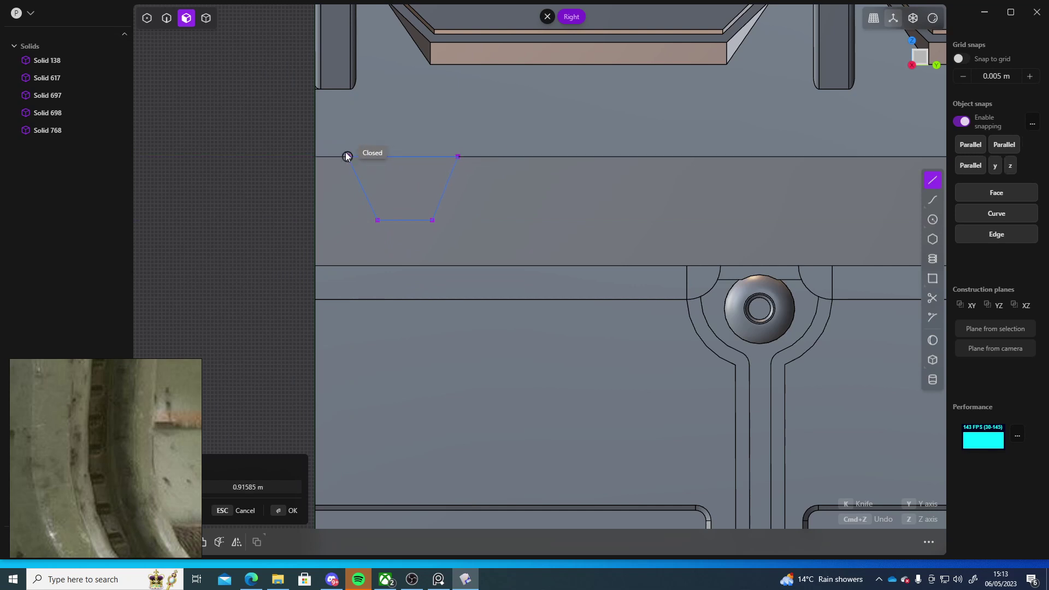
pyautogui.click(348, 157)
# Step: Move the trapezoid's upper-right corner about 0.03 m outward along the Y axis
pyautogui.keyDown('shift'); pyautogui.moveTo(408, 229); pyautogui.dragTo(440, 282, button='middle'); pyautogui.keyUp('shift')
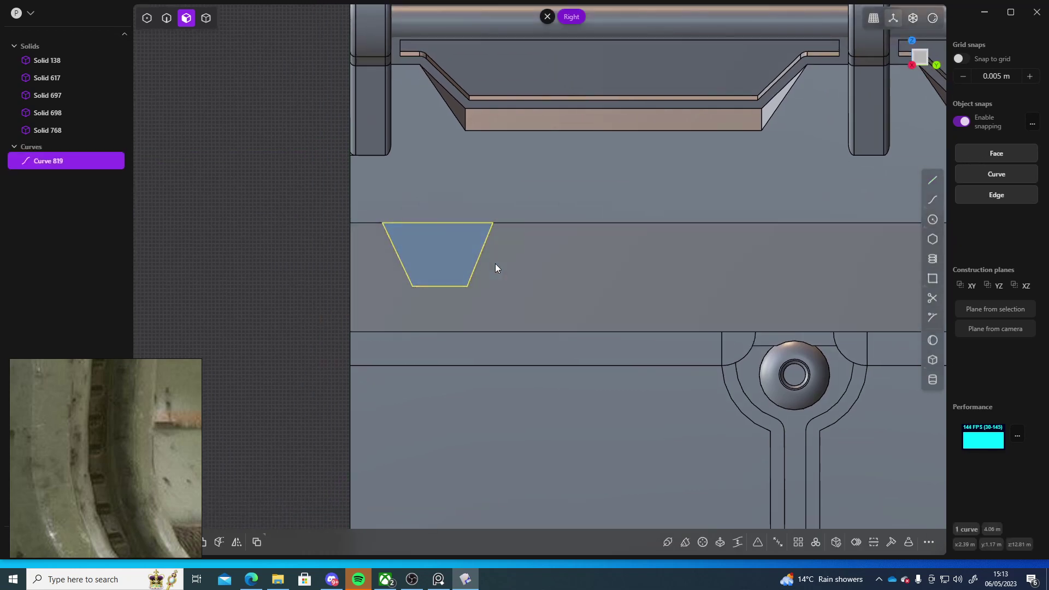
pyautogui.press('1')
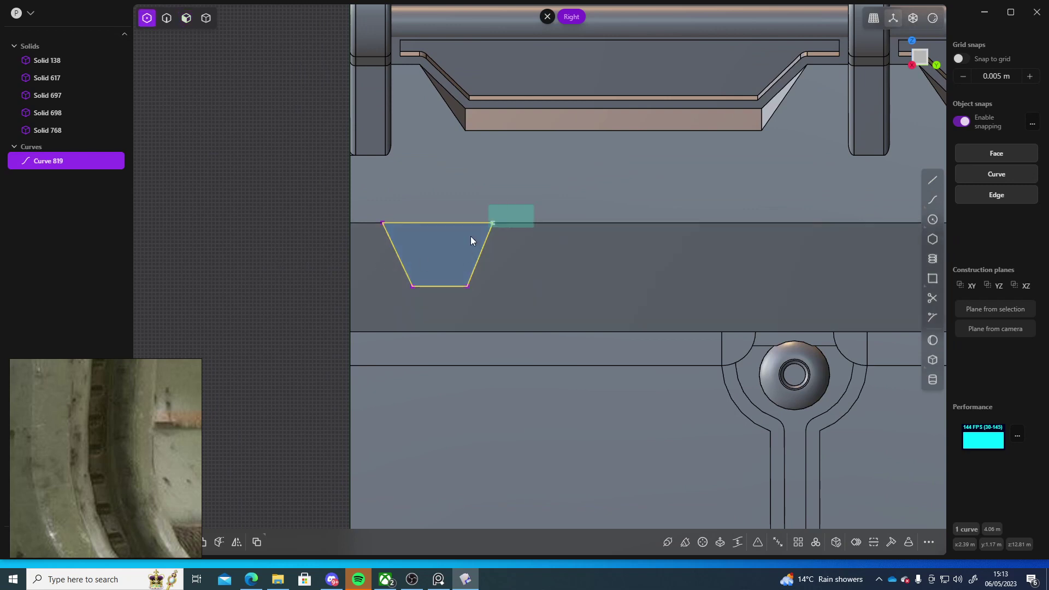
pyautogui.click(492, 223)
pyautogui.press('g')
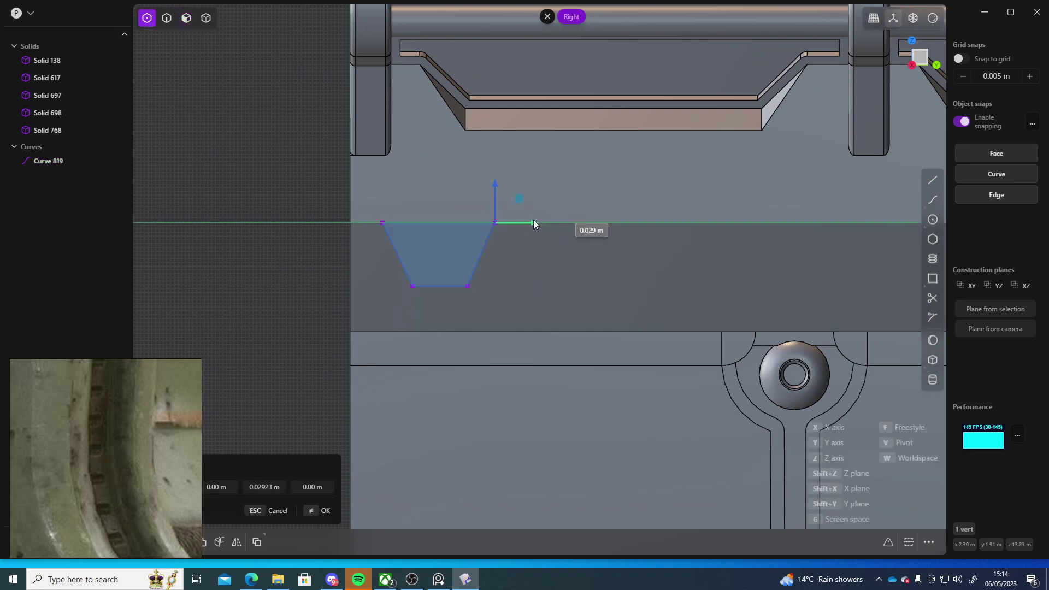
pyautogui.click(430, 285)
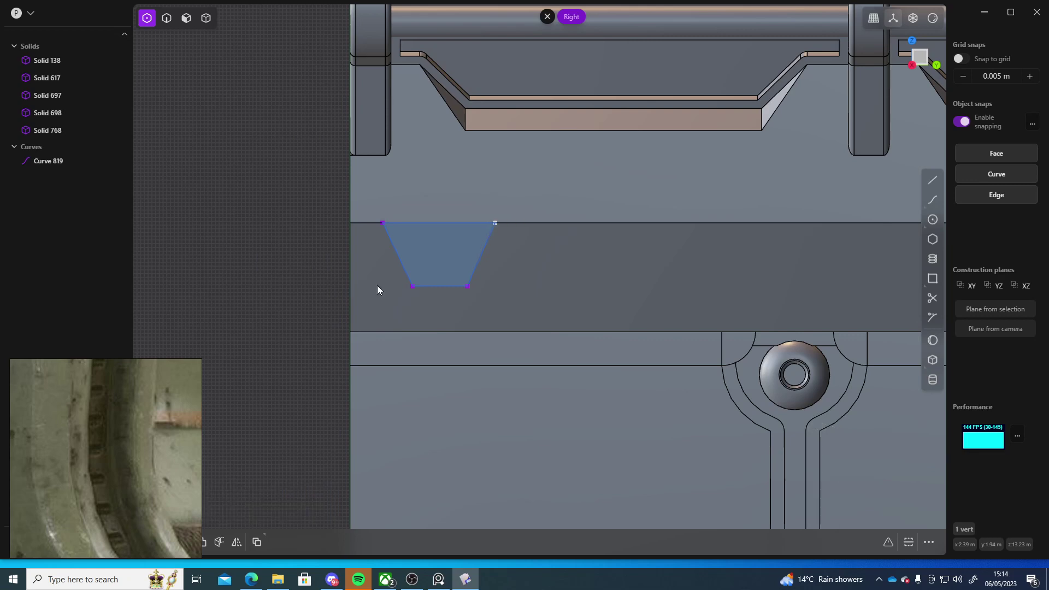
pyautogui.press('g')
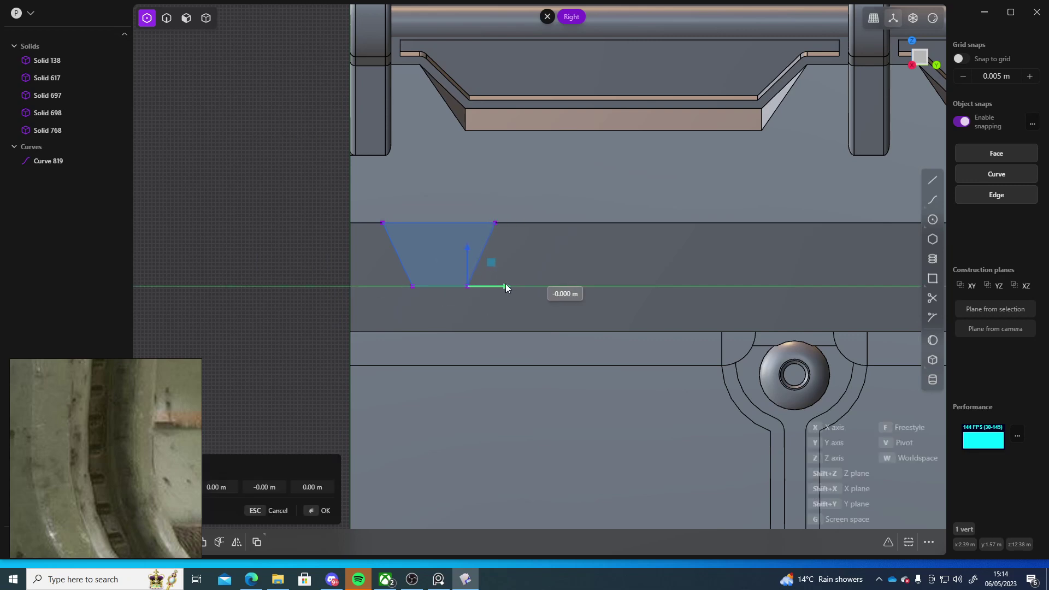
pyautogui.press('Escape')
# Step: Select the closed trapezoid region at the upper edge of the sloped strip as a face
pyautogui.keyDown('shift'); pyautogui.moveTo(432, 310); pyautogui.dragTo(375, 310, button='middle'); pyautogui.keyUp('shift')
pyautogui.scroll(-5, 408, 283)
pyautogui.scroll(5, 267, 320)
pyautogui.press('4')
pyautogui.press('3')
pyautogui.click(581, 207)
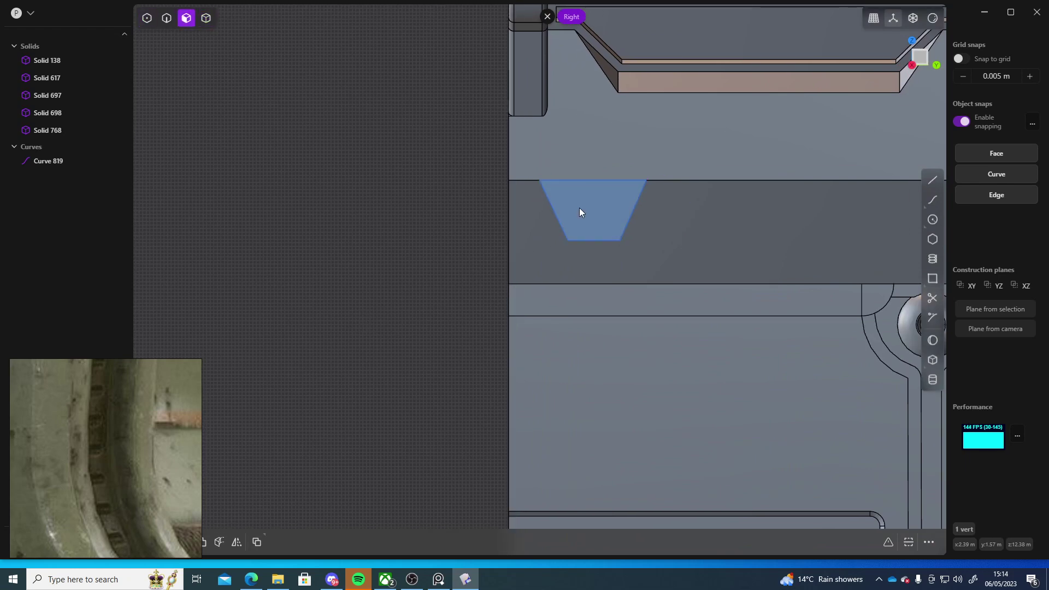
pyautogui.press('e')
pyautogui.moveTo(526, 248); pyautogui.dragTo(634, 216, button='middle')
pyautogui.scroll(5, 491, 273)
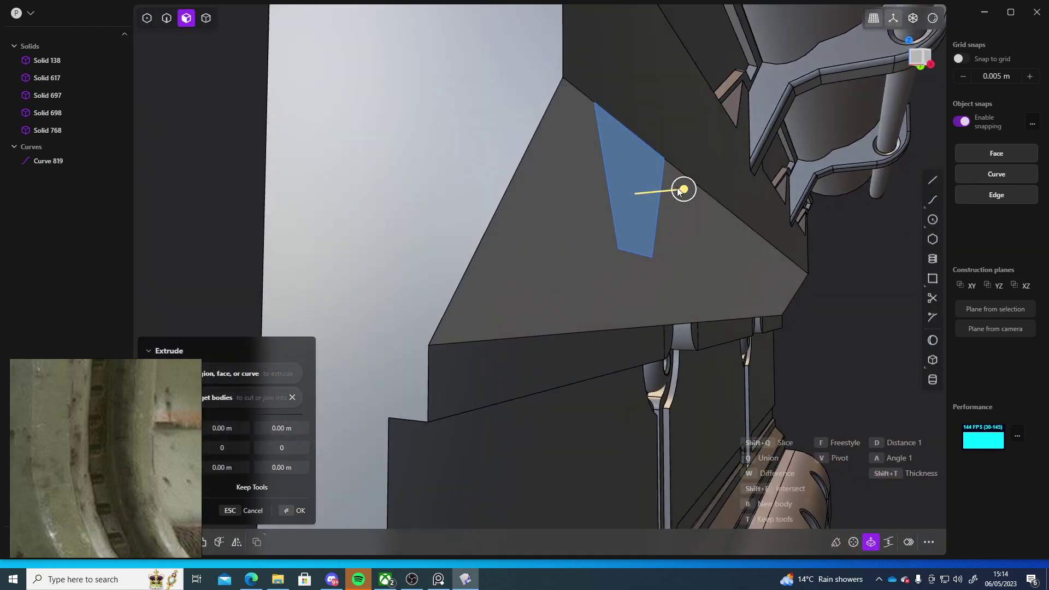
pyautogui.moveTo(683, 189); pyautogui.dragTo(666, 211)
pyautogui.press('Escape')
pyautogui.moveTo(667, 210); pyautogui.dragTo(583, 237, button='middle')
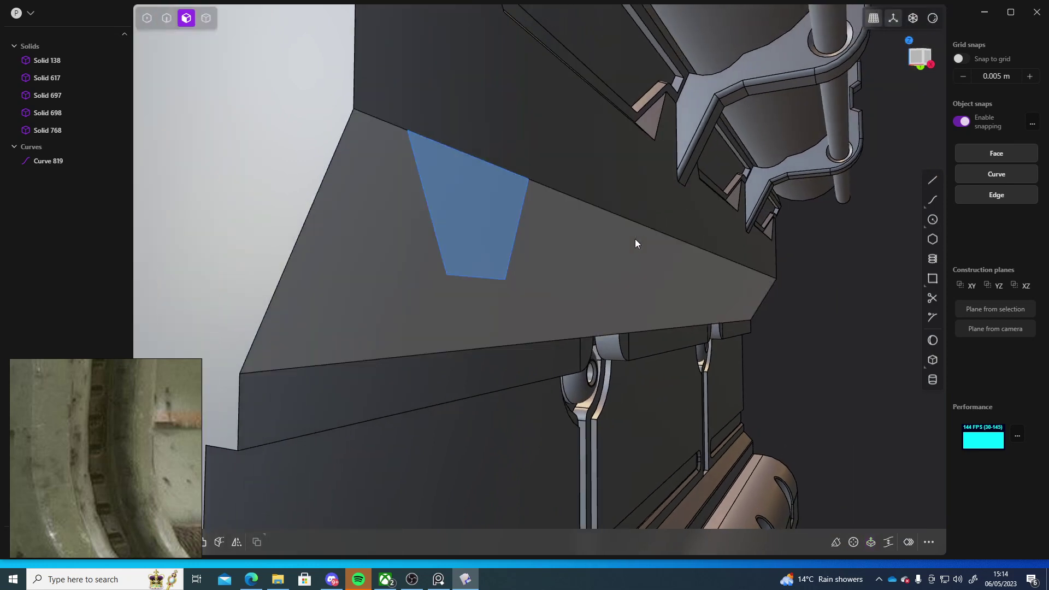
# Step: Extrude the trapezoid region outward into a separate solid block in front of the sloped strip
pyautogui.press('e')
pyautogui.moveTo(519, 249); pyautogui.dragTo(649, 224, button='middle')
pyautogui.moveTo(705, 195); pyautogui.dragTo(741, 193)
pyautogui.moveTo(741, 193); pyautogui.dragTo(814, 280, button='middle')
pyautogui.moveTo(761, 226); pyautogui.dragTo(778, 228)
pyautogui.press('Return')
# Step: Reposition and stretch the trapezoidal block along the X axis so it passes deeper through the sloped strip
pyautogui.moveTo(794, 307); pyautogui.dragTo(644, 268, button='middle')
pyautogui.press('g')
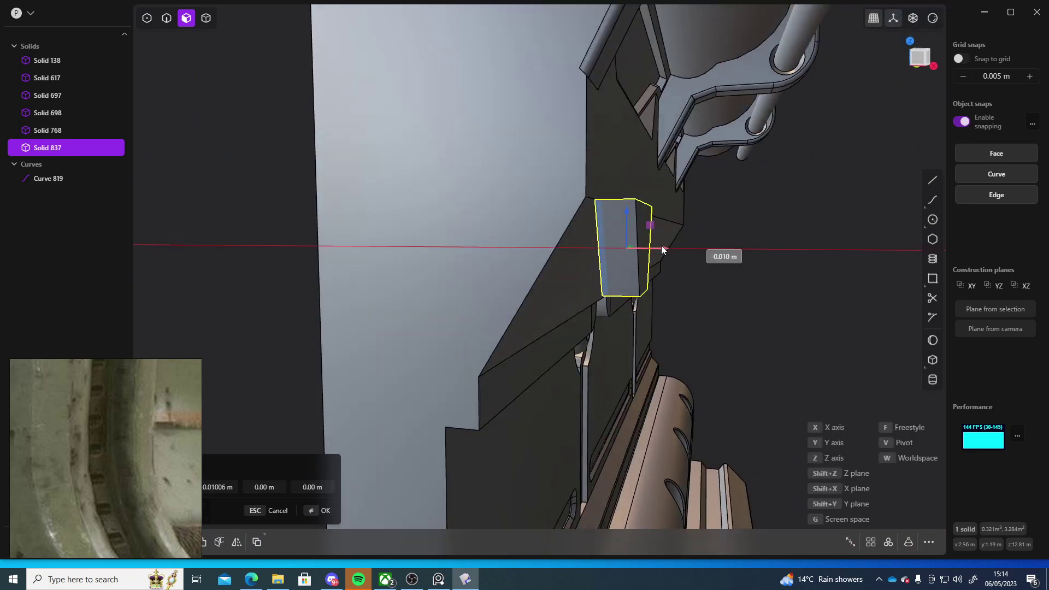
pyautogui.click(623, 252)
pyautogui.press('s')
pyautogui.moveTo(619, 249); pyautogui.dragTo(672, 255)
pyautogui.moveTo(696, 270); pyautogui.dragTo(204, 301, button='middle')
pyautogui.press('Return')
# Step: Delete the trapezoid curve used for the extrusion
pyautogui.click(255, 286)
pyautogui.click(45, 182)
pyautogui.press('Delete')
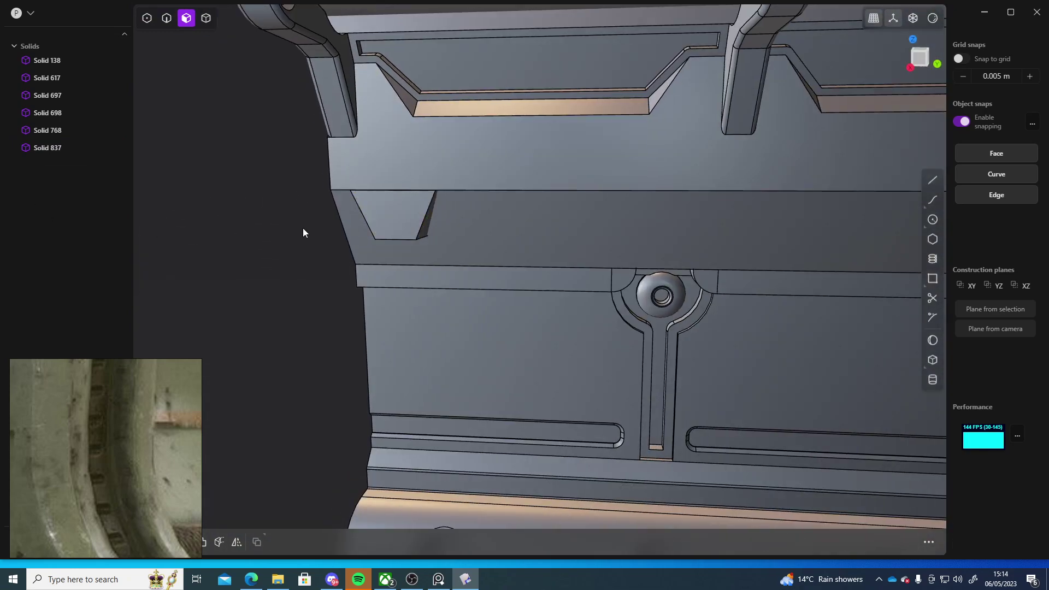
# Step: In the Right view, draw a horizontal line along the sloped strip's upper edge across the wall's full 20 m width
pyautogui.click(930, 55)
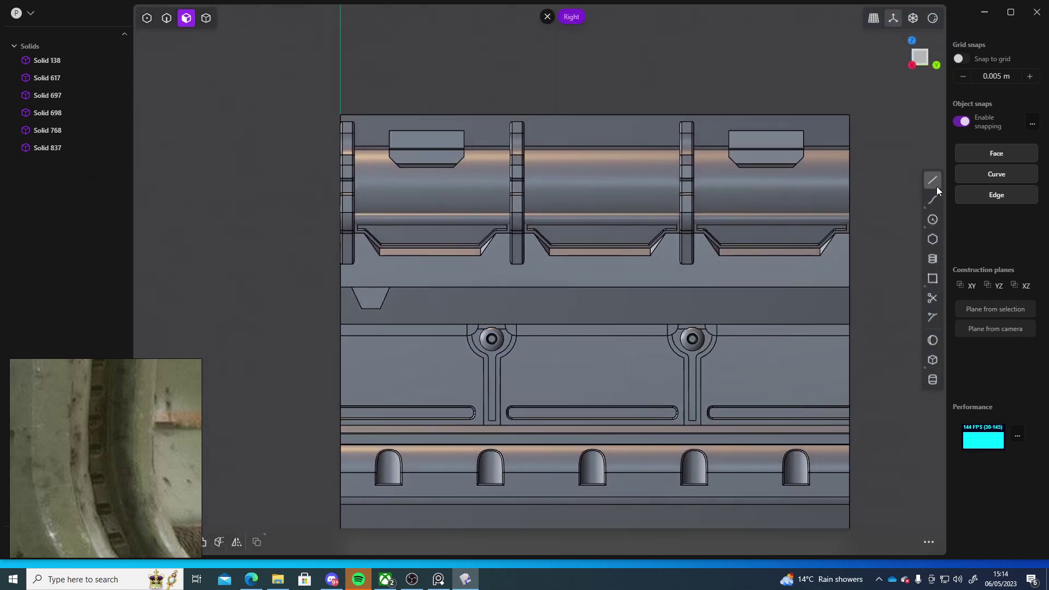
pyautogui.click(932, 180)
pyautogui.click(341, 287)
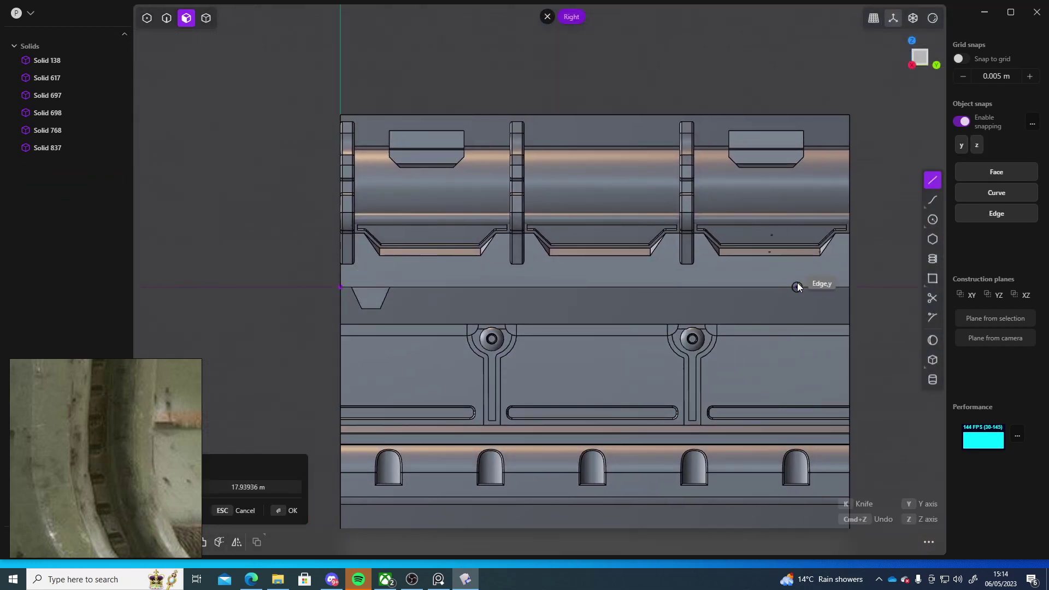
pyautogui.click(849, 287)
pyautogui.press('Return')
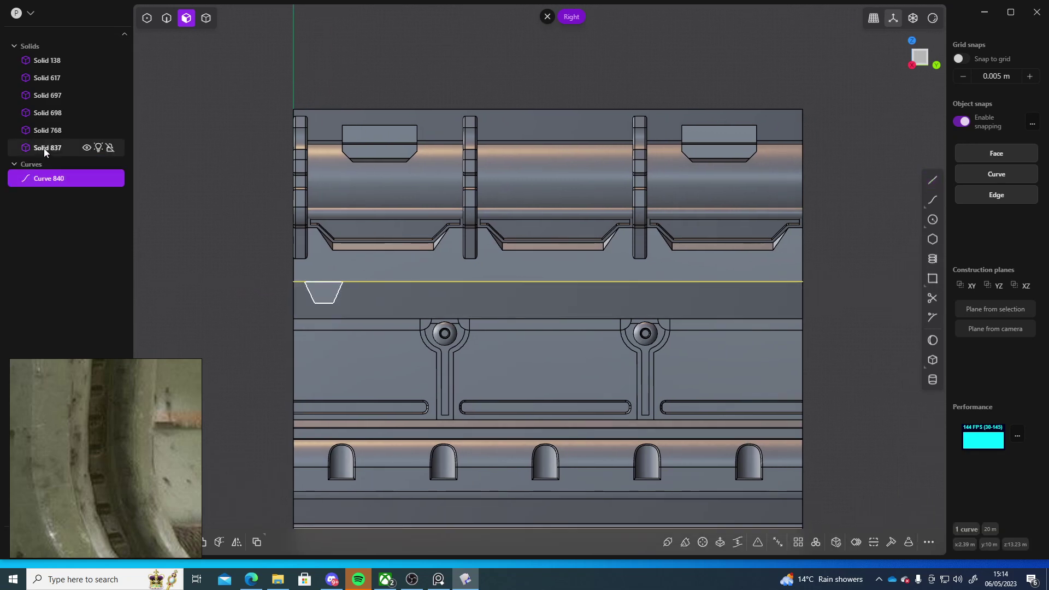
# Step: Create a Curve array of the trapezoidal block along the new horizontal line with a count of 6
pyautogui.click(44, 147)
pyautogui.write('f')
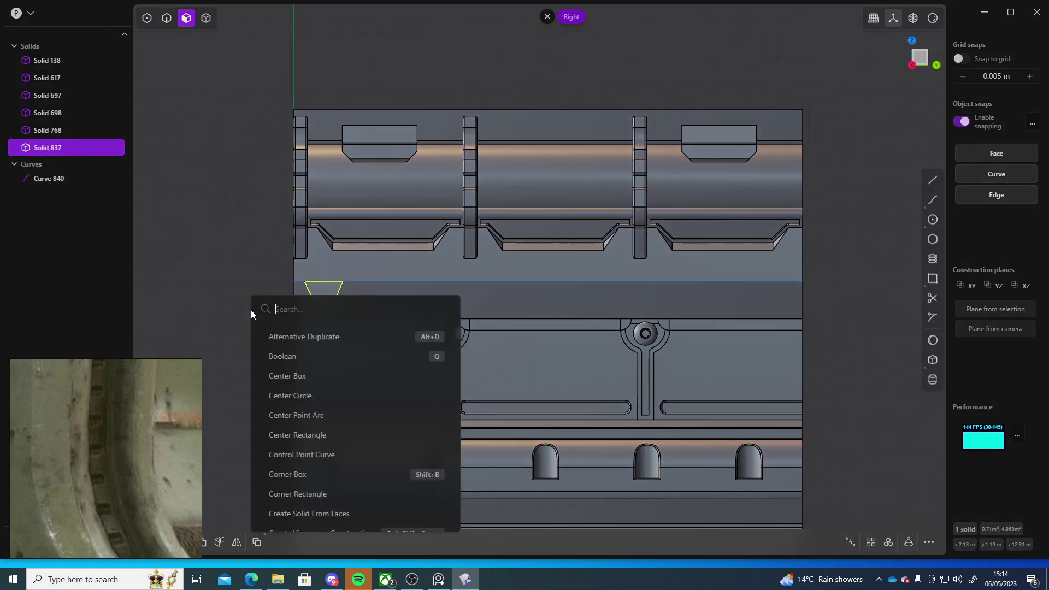
pyautogui.write('arra')
pyautogui.click(309, 339)
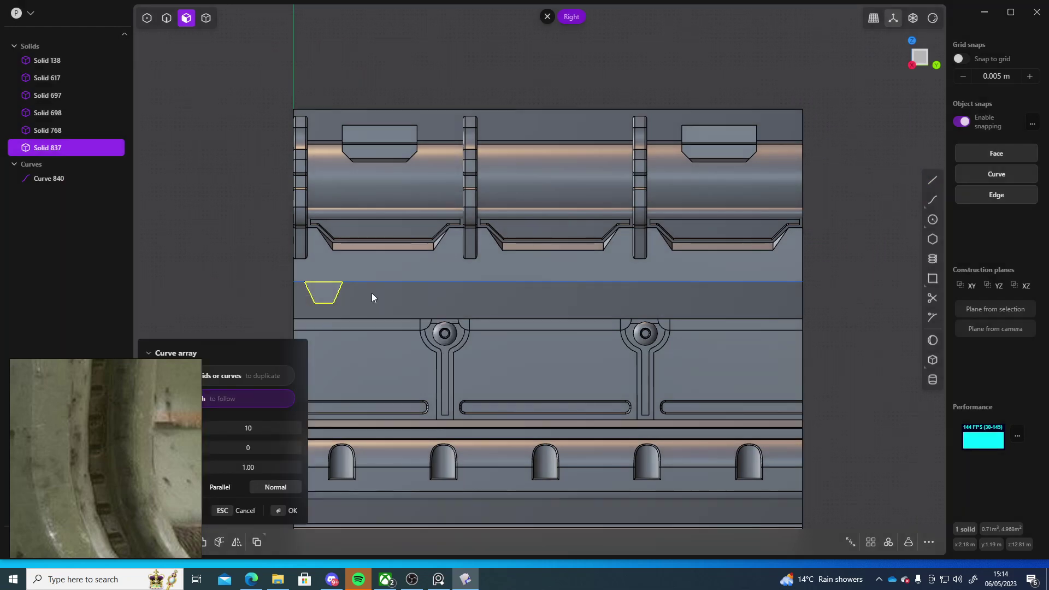
pyautogui.click(372, 281)
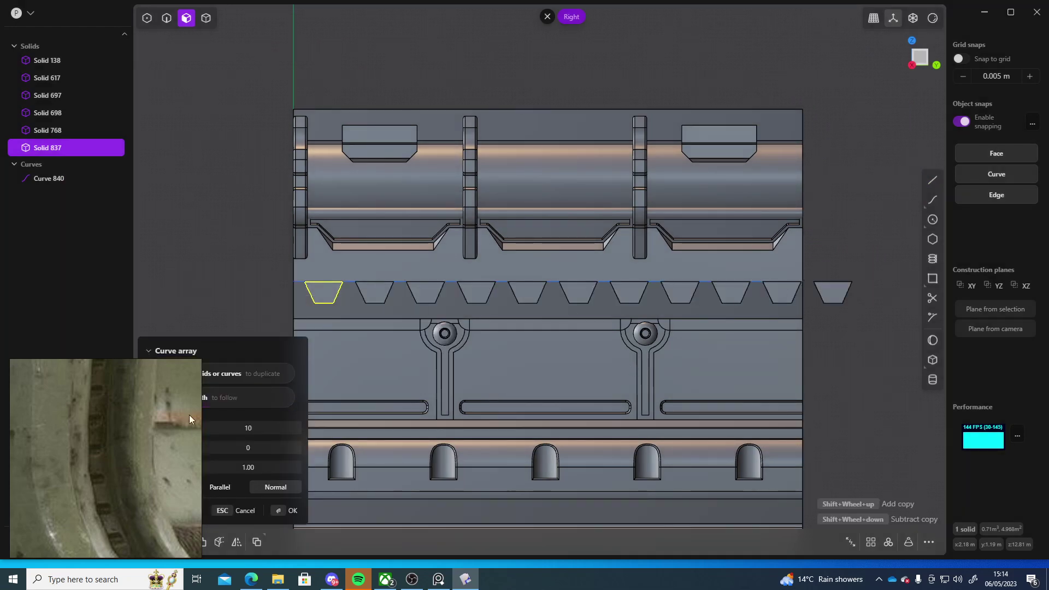
pyautogui.moveTo(243, 428); pyautogui.dragTo(230, 427)
pyautogui.keyDown('shift'); pyautogui.scroll(-1, 248, 428); pyautogui.keyUp('shift')
pyautogui.keyDown('shift'); pyautogui.scroll(-1, 247, 427); pyautogui.keyUp('shift')
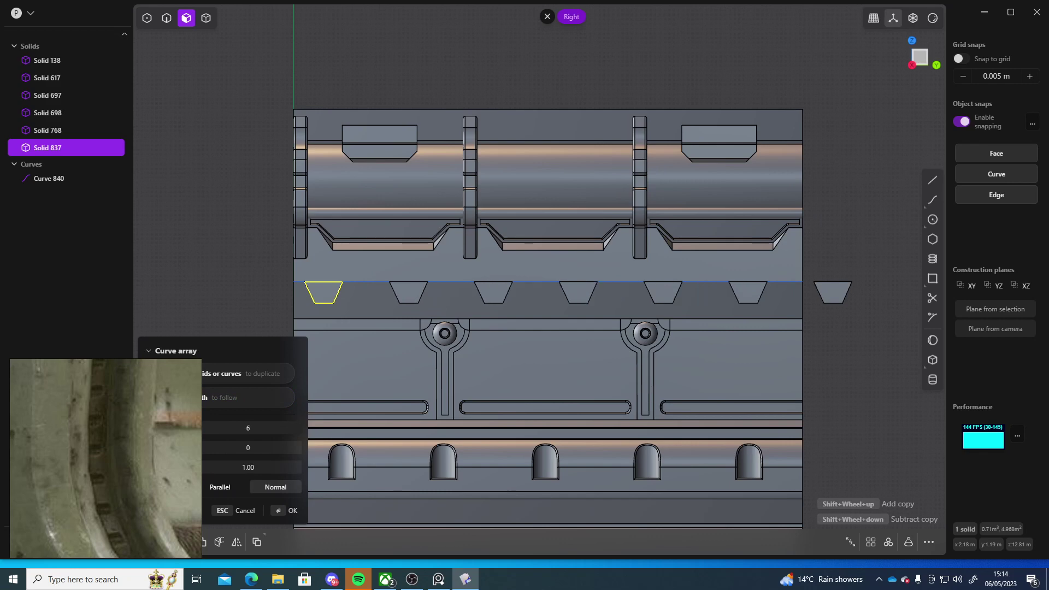
pyautogui.press('Return')
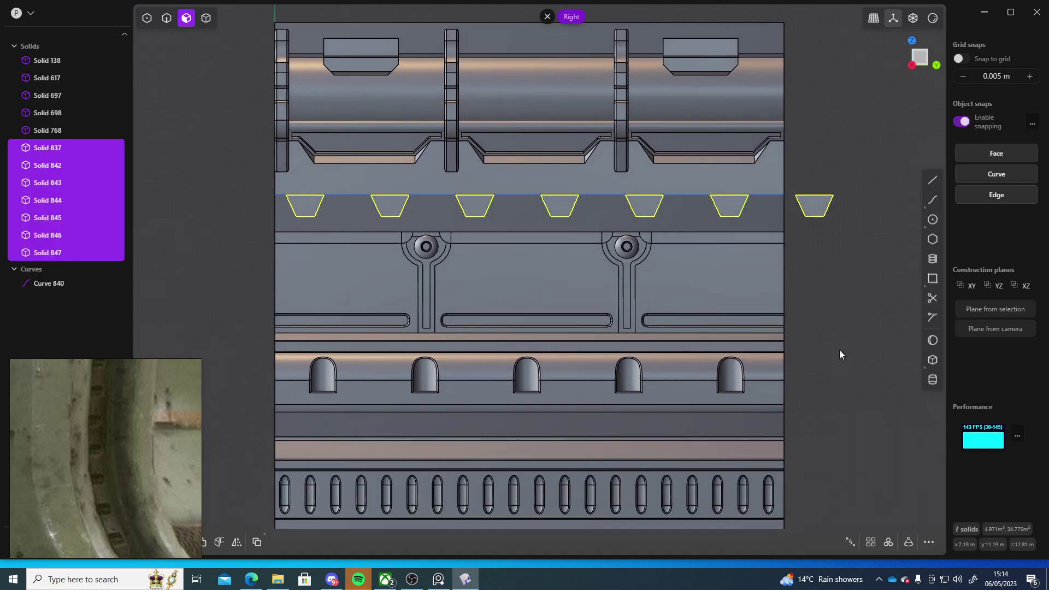
# Step: Delete the extra arrayed trapezoidal block that hangs past the end of the wall
pyautogui.scroll(-3, 715, 371)
pyautogui.moveTo(739, 365); pyautogui.dragTo(797, 372, button='middle')
pyautogui.scroll(4, 729, 339)
pyautogui.keyDown('shift'); pyautogui.moveTo(728, 338); pyautogui.dragTo(721, 354, button='middle'); pyautogui.keyUp('shift')
pyautogui.click(620, 241)
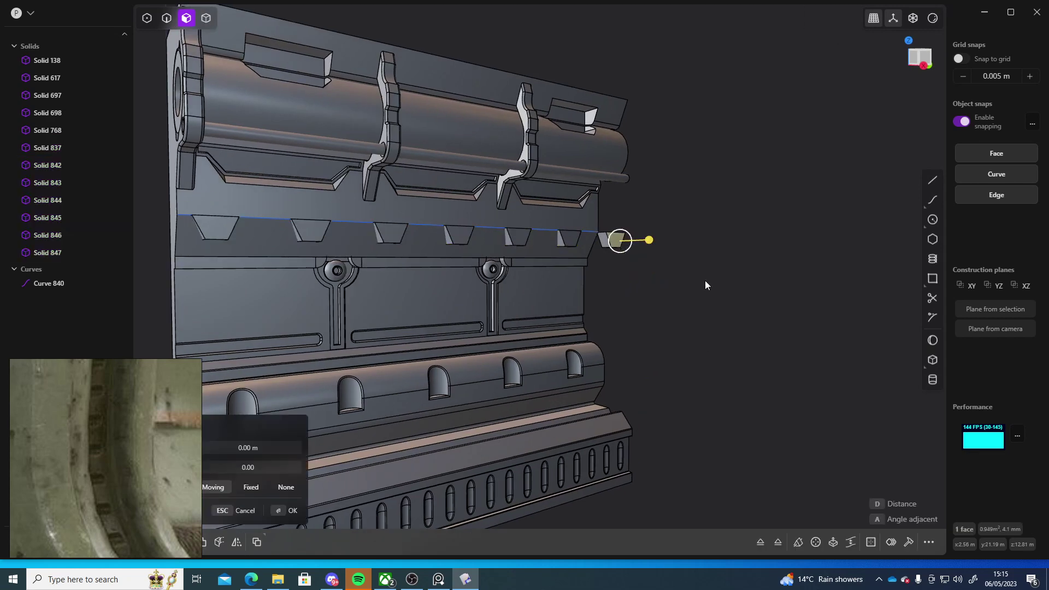
pyautogui.press('Escape')
pyautogui.press('4')
pyautogui.click(612, 240)
pyautogui.press('Delete')
pyautogui.click(516, 335)
pyautogui.moveTo(516, 332); pyautogui.dragTo(451, 313, button='middle')
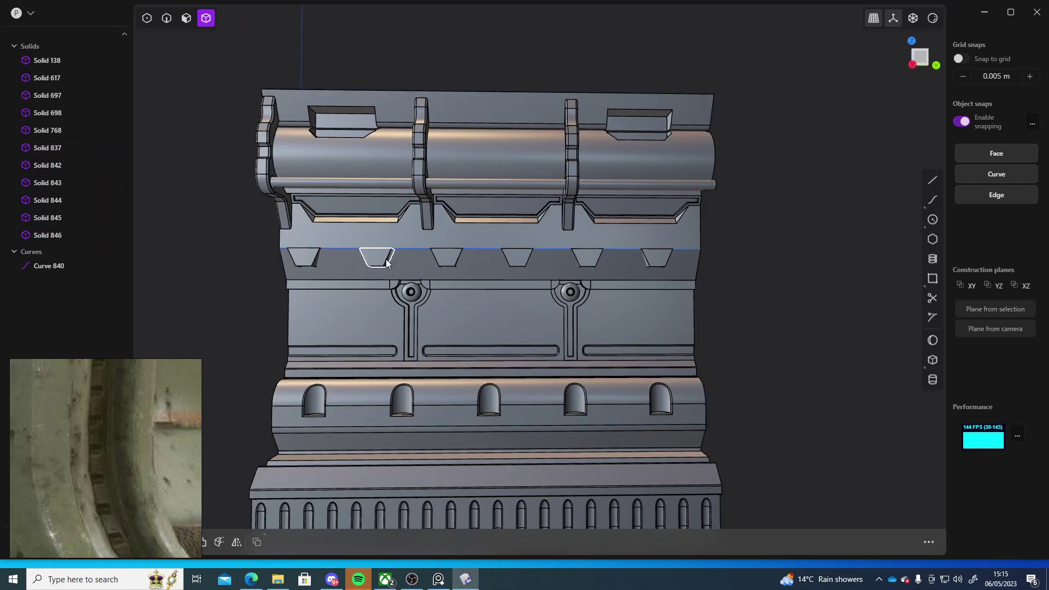
# Step: Slice the wall body with the six trapezoidal blocks using a Boolean
pyautogui.moveTo(744, 322); pyautogui.dragTo(776, 325, button='middle')
pyautogui.scroll(4, 755, 324)
pyautogui.keyDown('shift'); pyautogui.moveTo(637, 343); pyautogui.dragTo(795, 359, button='middle'); pyautogui.keyUp('shift')
pyautogui.click(315, 271)
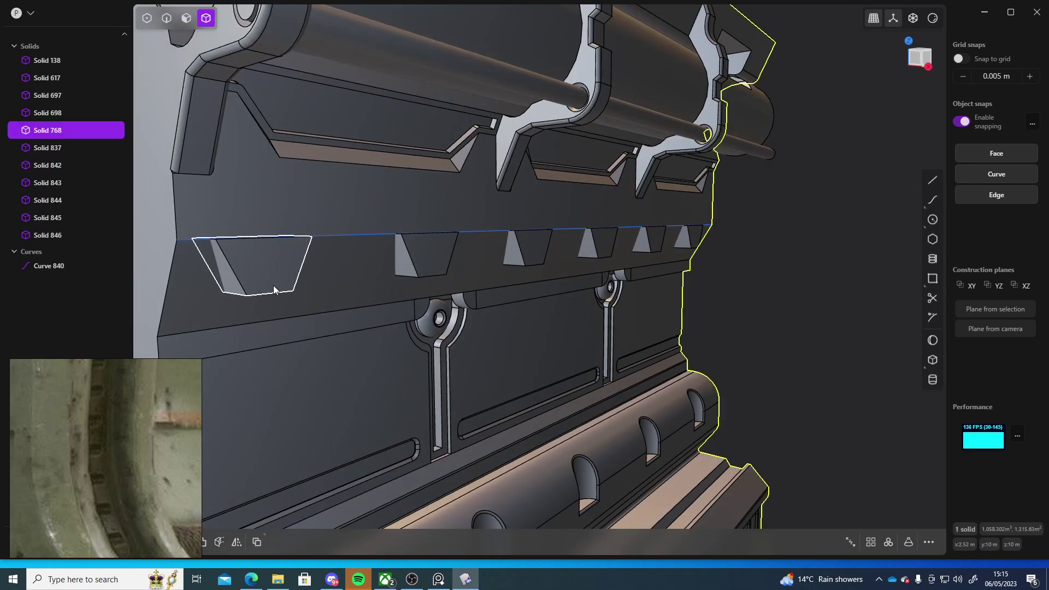
pyautogui.press('q')
pyautogui.click(266, 271)
pyautogui.click(424, 261)
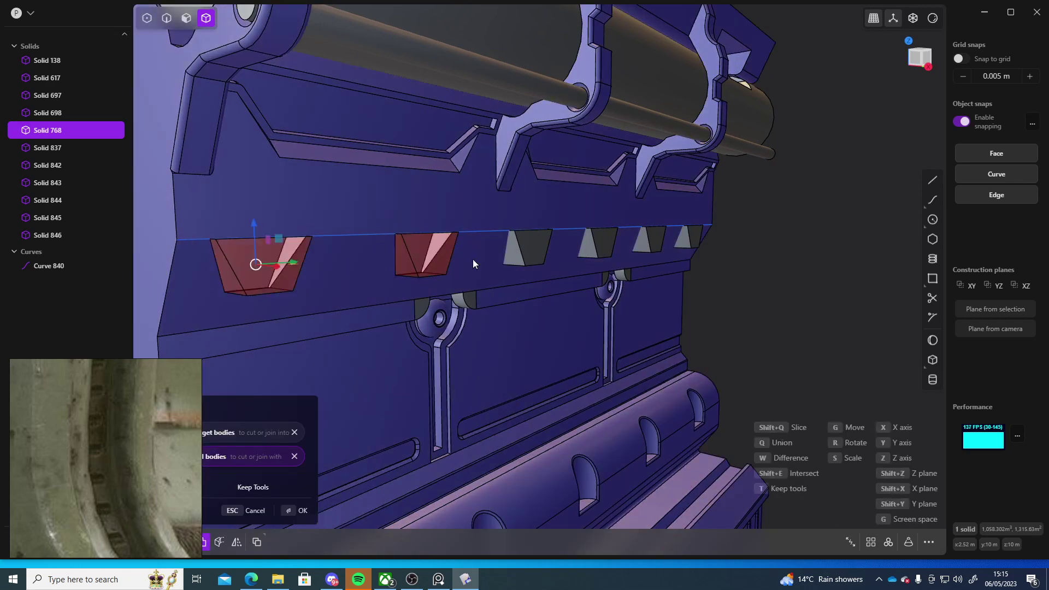
pyautogui.click(661, 244)
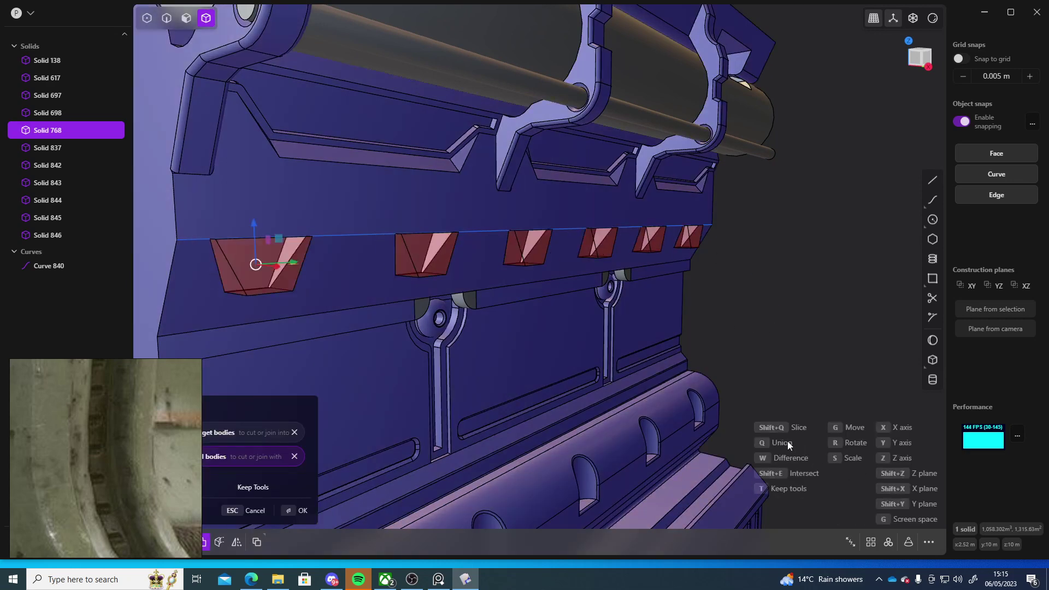
pyautogui.hotkey('shift', 'q')
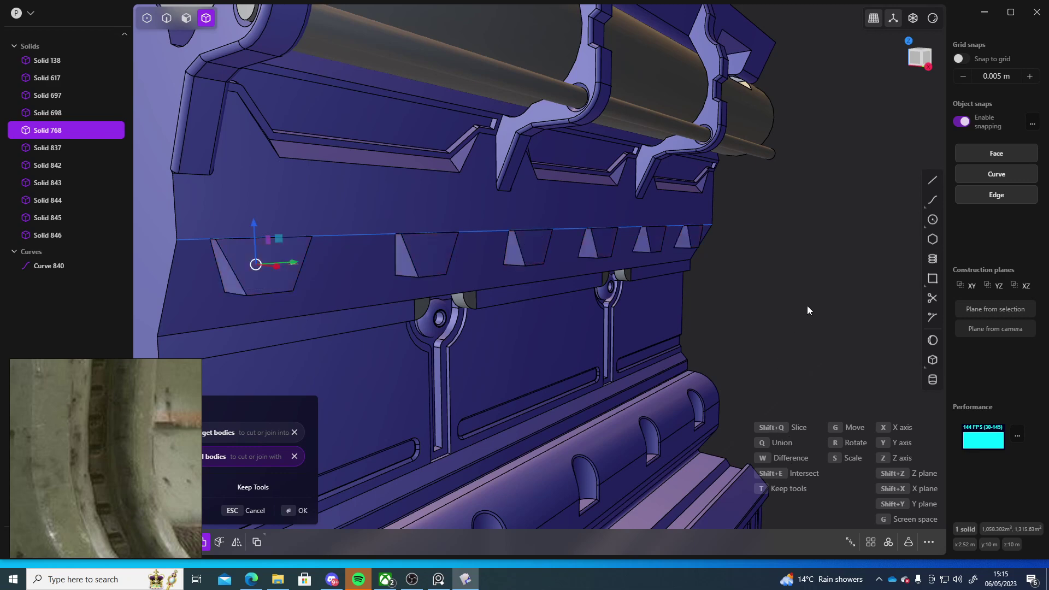
pyautogui.rightClick(807, 305)
pyautogui.moveTo(787, 318); pyautogui.dragTo(817, 322, button='middle')
pyautogui.press('Escape')
# Step: Delete the six block pieces protruding from the sloped strip and the guide line of the array
pyautogui.click(417, 257)
pyautogui.press('Delete')
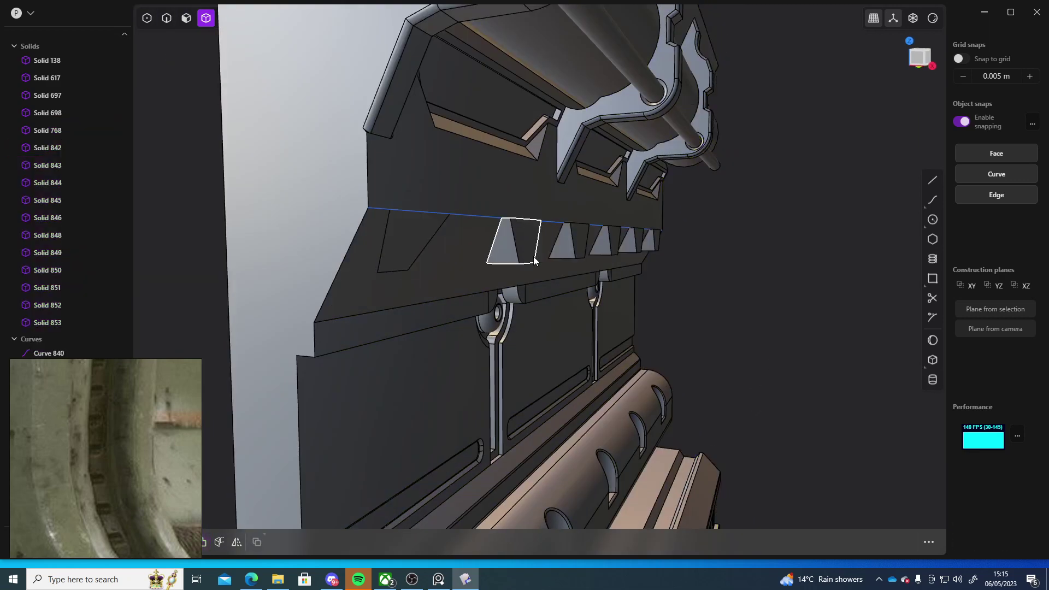
pyautogui.click(533, 252)
pyautogui.press('Delete')
pyautogui.click(580, 251)
pyautogui.press('Delete')
pyautogui.click(612, 246)
pyautogui.press('Delete')
pyautogui.click(634, 243)
pyautogui.press('Delete')
pyautogui.click(652, 241)
pyautogui.press('Delete')
pyautogui.click(36, 267)
pyautogui.press('Delete')
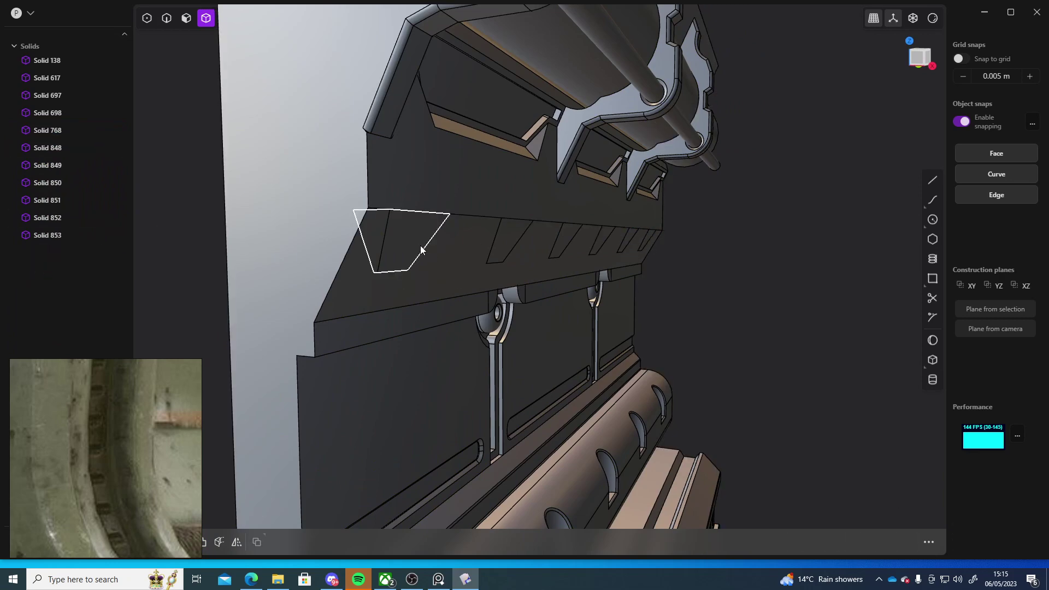
pyautogui.moveTo(419, 249); pyautogui.dragTo(307, 241, button='middle')
pyautogui.click(225, 213)
pyautogui.moveTo(433, 292); pyautogui.dragTo(531, 311, button='middle')
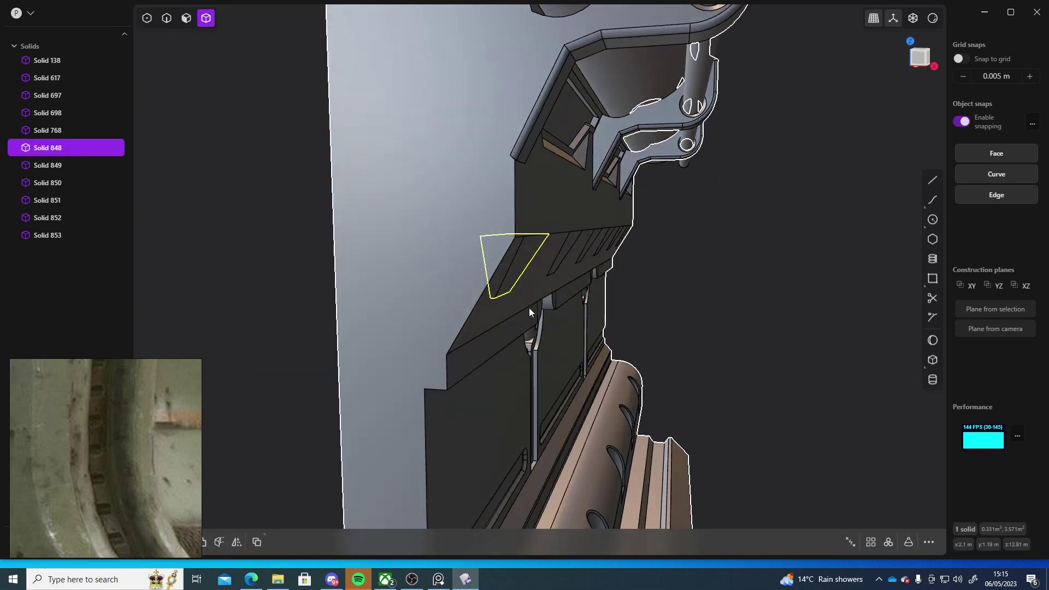
pyautogui.keyDown('shift'); pyautogui.click(566, 258); pyautogui.keyUp('shift')
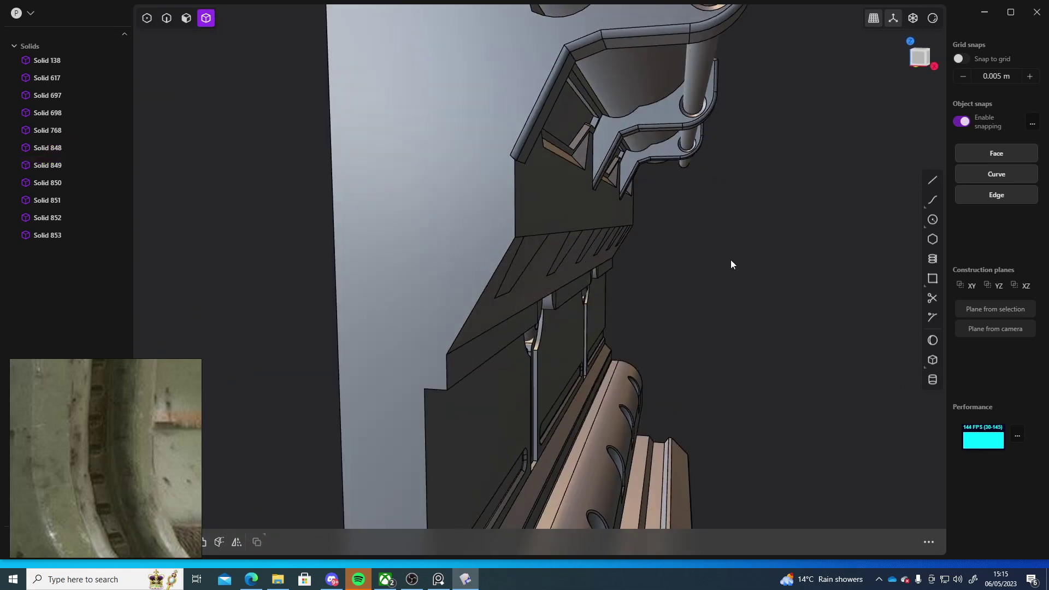
pyautogui.moveTo(732, 260)
pyautogui.mouseDown(button='middle')
pyautogui.moveTo(732, 273)
pyautogui.moveTo(733, 264)
pyautogui.mouseUp(button='middle')
# Step: Offset the six flush trapezoidal faces on the sloped strip inward by about 0.3 m to form recesses
pyautogui.press('3')
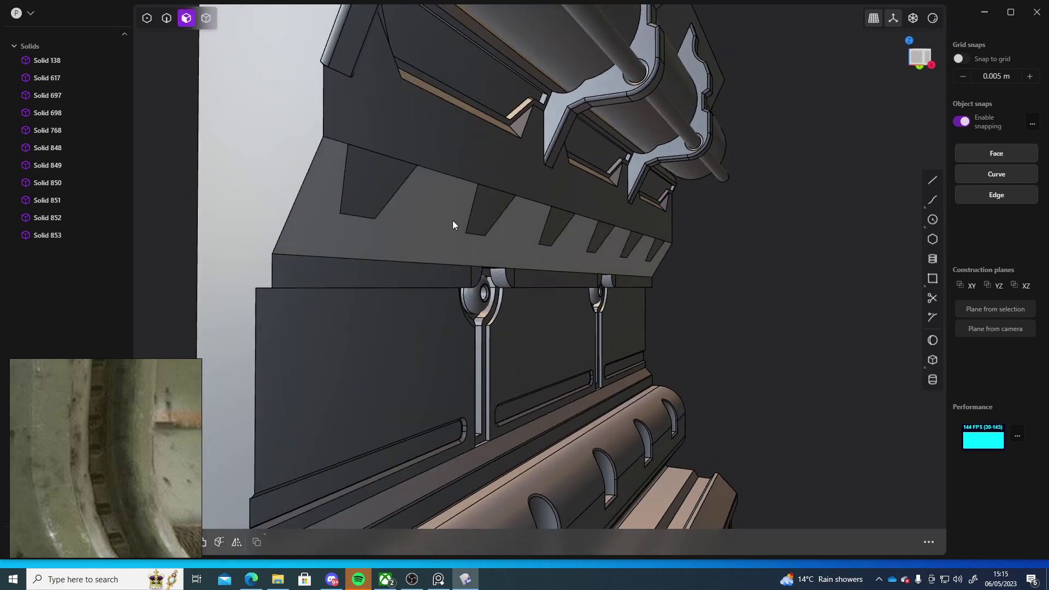
pyautogui.click(382, 189)
pyautogui.keyDown('shift'); pyautogui.click(490, 205); pyautogui.keyUp('shift')
pyautogui.keyDown('shift'); pyautogui.click(564, 218); pyautogui.keyUp('shift')
pyautogui.keyDown('shift'); pyautogui.click(597, 228); pyautogui.keyUp('shift')
pyautogui.keyDown('shift'); pyautogui.click(634, 237); pyautogui.keyUp('shift')
pyautogui.moveTo(707, 248); pyautogui.dragTo(604, 251, button='middle')
pyautogui.keyDown('shift'); pyautogui.click(756, 232); pyautogui.keyUp('shift')
pyautogui.moveTo(756, 235); pyautogui.dragTo(611, 266, button='middle')
pyautogui.moveTo(611, 266); pyautogui.dragTo(613, 260)
pyautogui.moveTo(612, 261); pyautogui.dragTo(721, 281, button='middle')
pyautogui.moveTo(672, 262); pyautogui.dragTo(668, 260)
pyautogui.moveTo(668, 260); pyautogui.dragTo(575, 249, button='middle')
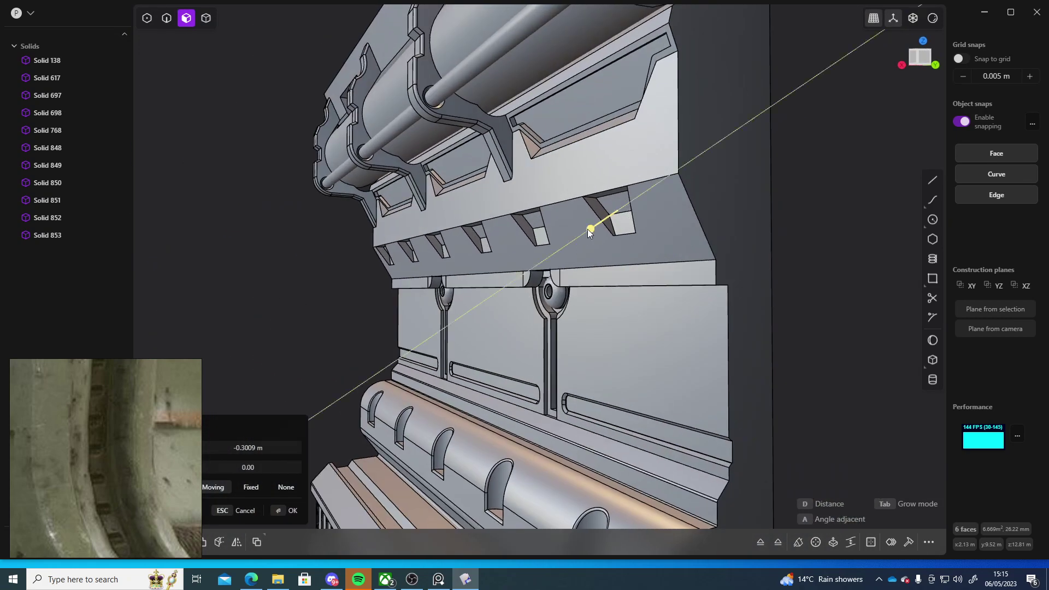
pyautogui.moveTo(587, 231); pyautogui.dragTo(585, 231)
pyautogui.rightClick(274, 274)
pyautogui.click(237, 295)
pyautogui.moveTo(237, 295); pyautogui.dragTo(365, 319, button='middle')
pyautogui.scroll(8, 432, 271)
pyautogui.moveTo(431, 270); pyautogui.dragTo(391, 287, button='middle')
pyautogui.press('2')
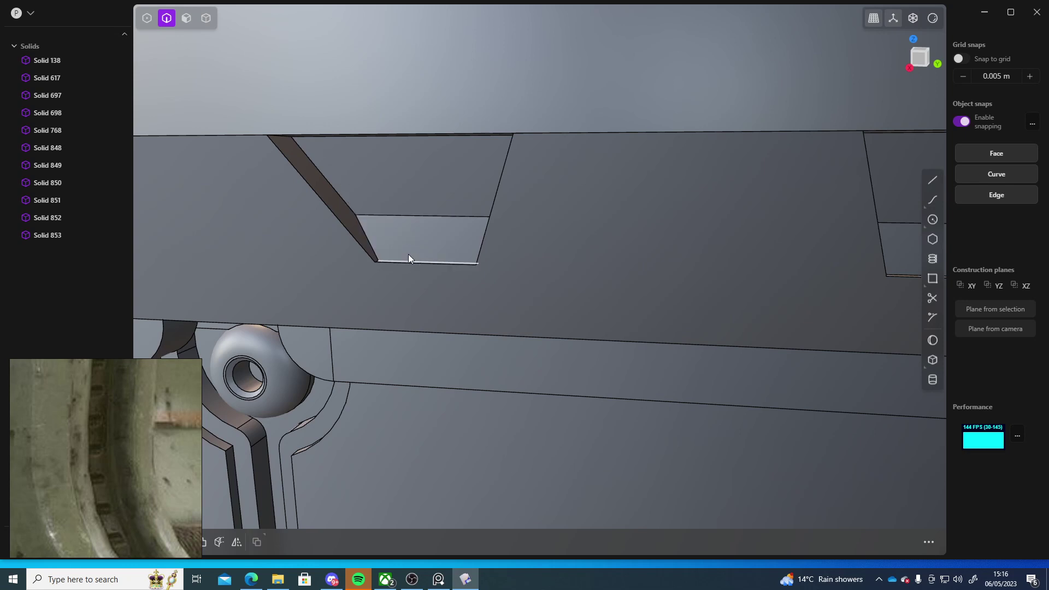
pyautogui.moveTo(454, 245); pyautogui.dragTo(350, 237, button='middle')
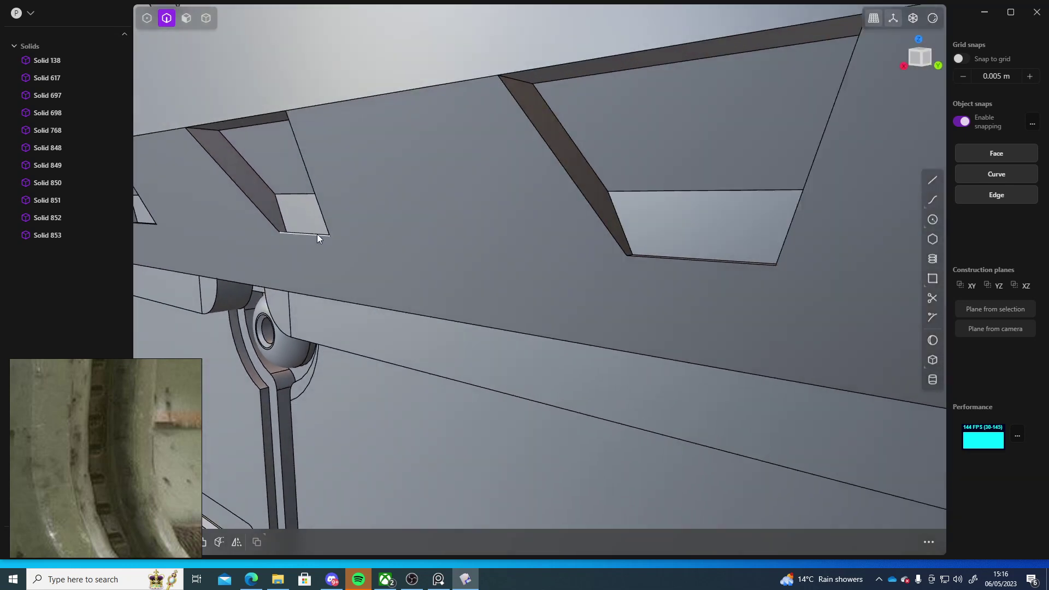
pyautogui.click(279, 214)
pyautogui.press('b')
pyautogui.moveTo(289, 219); pyautogui.dragTo(476, 277, button='middle')
pyautogui.press('3')
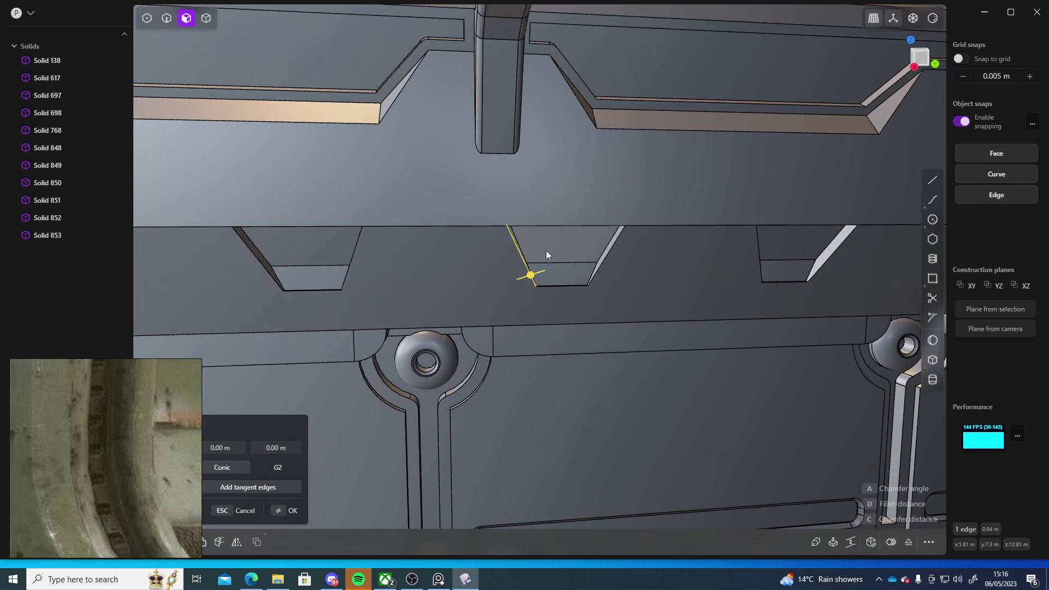
# Step: Union the six recessed trapezoidal solids with the wall body
pyautogui.press('4')
pyautogui.click(546, 257)
pyautogui.moveTo(650, 281); pyautogui.dragTo(757, 299, button='middle')
pyautogui.click(787, 289)
pyautogui.click(379, 205)
pyautogui.scroll(-3, 573, 273)
pyautogui.moveTo(572, 273); pyautogui.dragTo(517, 247, button='middle')
pyautogui.click(480, 225)
pyautogui.click(615, 235)
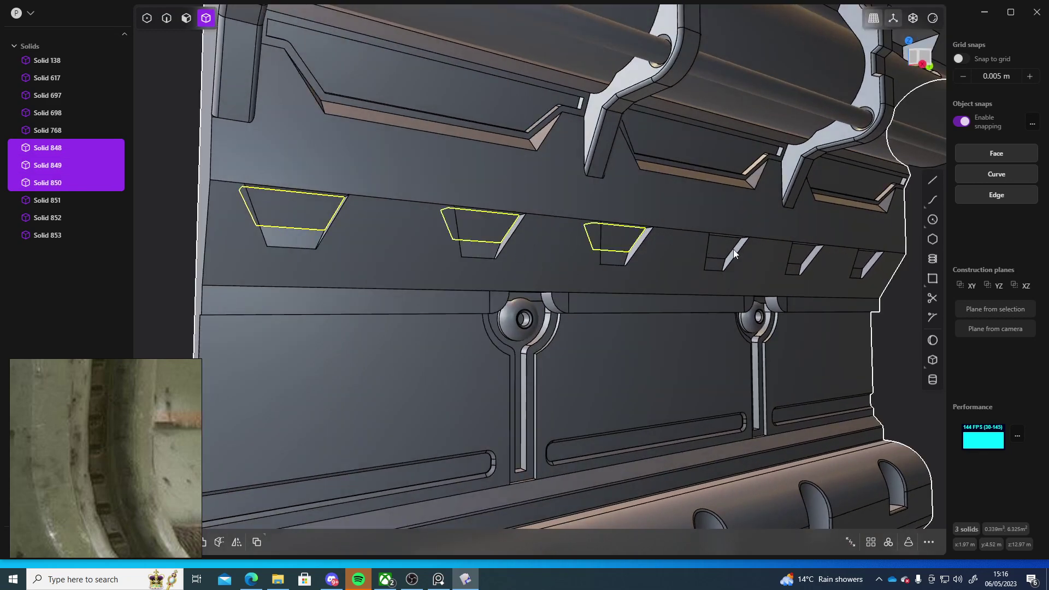
pyautogui.click(715, 247)
pyautogui.click(794, 254)
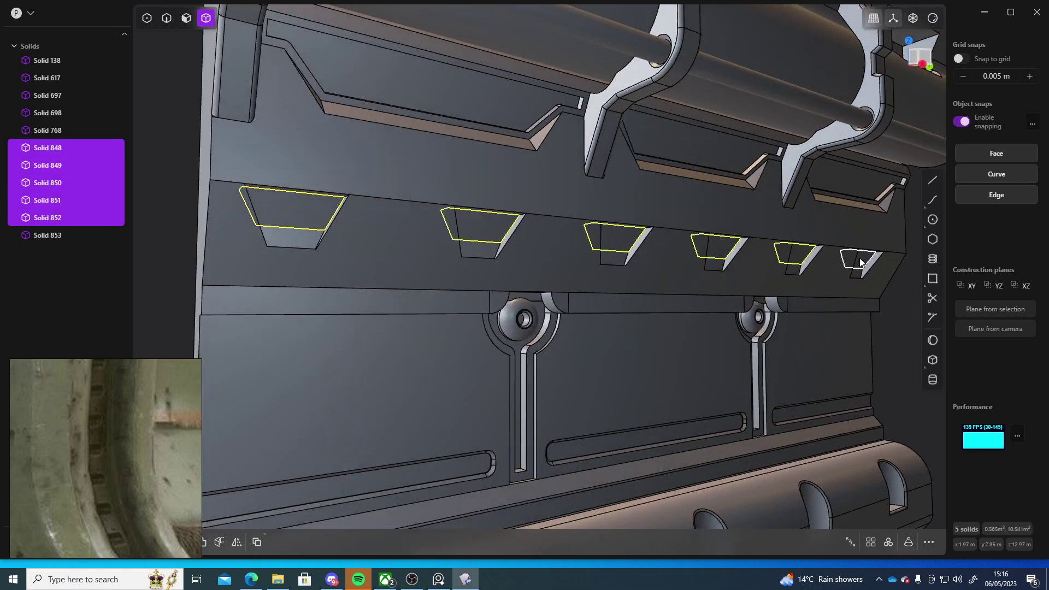
pyautogui.click(853, 260)
pyautogui.click(817, 280)
pyautogui.press('q')
pyautogui.press('q')
pyautogui.press('Return')
pyautogui.moveTo(896, 320); pyautogui.dragTo(515, 264, button='middle')
pyautogui.scroll(6, 526, 281)
pyautogui.press('2')
pyautogui.moveTo(529, 309); pyautogui.dragTo(408, 278, button='middle')
pyautogui.click(411, 264)
pyautogui.press('f')
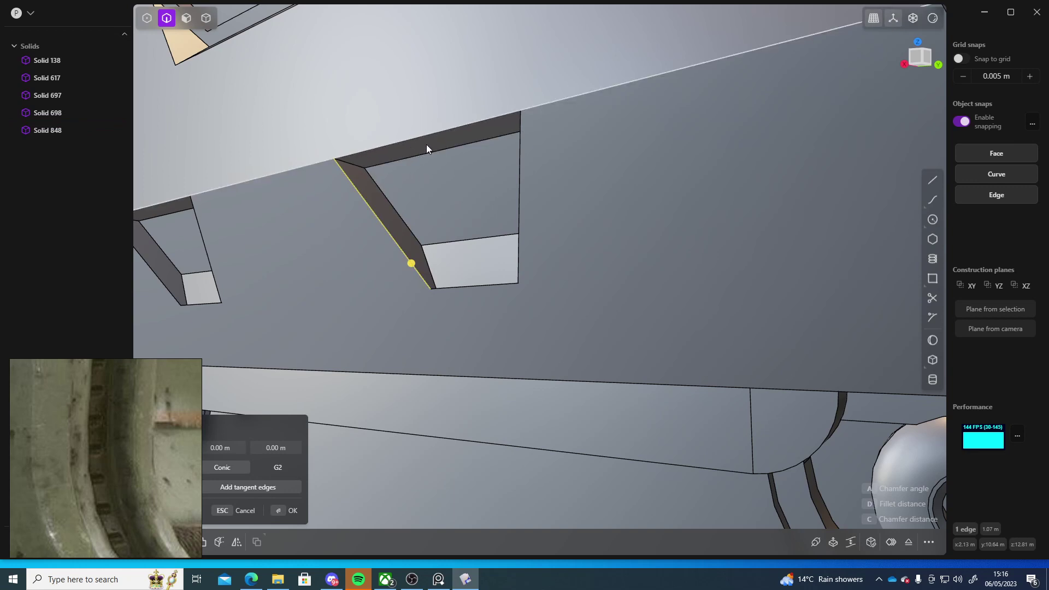
pyautogui.click(432, 135)
pyautogui.click(519, 192)
pyautogui.click(484, 281)
pyautogui.keyDown('shift'); pyautogui.moveTo(710, 309); pyautogui.dragTo(549, 301, button='middle'); pyautogui.keyUp('shift')
pyautogui.scroll(-5, 550, 301)
pyautogui.keyDown('shift'); pyautogui.moveTo(644, 295); pyautogui.dragTo(554, 292, button='middle'); pyautogui.keyUp('shift')
pyautogui.click(513, 265)
pyautogui.click(518, 211)
pyautogui.click(586, 241)
pyautogui.click(561, 286)
pyautogui.moveTo(628, 296); pyautogui.dragTo(496, 232, button='middle')
# Step: Offset the upper inner faces of all six trapezoidal recesses by about 0.23 m, extending the openings above the crease
pyautogui.press('3')
pyautogui.click(493, 192)
pyautogui.click(300, 234)
pyautogui.moveTo(296, 274); pyautogui.dragTo(300, 260)
pyautogui.press('Escape')
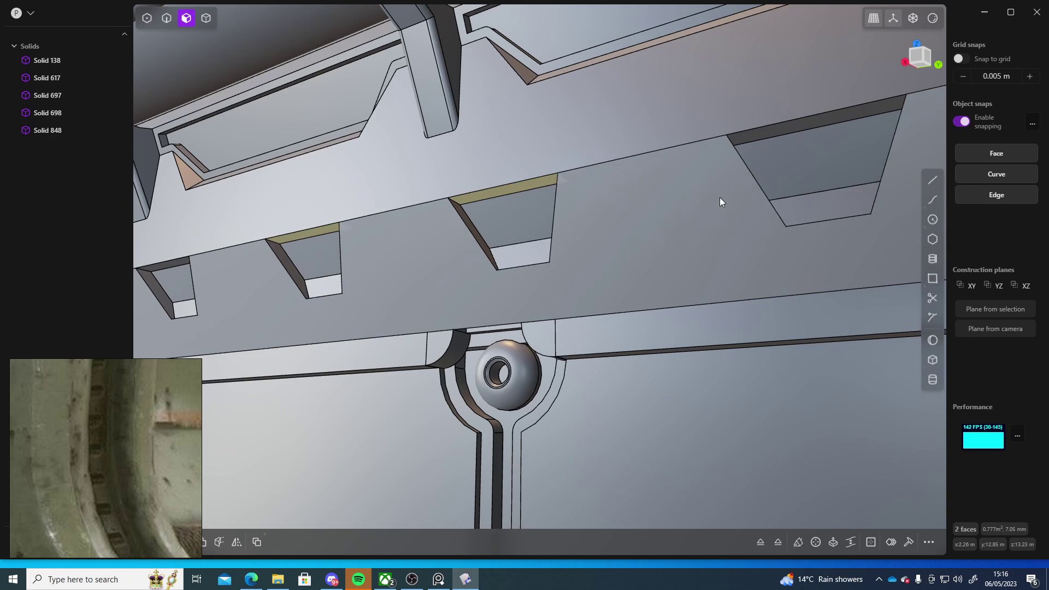
pyautogui.keyDown('shift'); pyautogui.click(762, 136); pyautogui.keyUp('shift')
pyautogui.moveTo(353, 299); pyautogui.dragTo(426, 275, button='middle')
pyautogui.keyDown('shift'); pyautogui.click(324, 234); pyautogui.keyUp('shift')
pyautogui.keyDown('shift'); pyautogui.moveTo(139, 264); pyautogui.dragTo(344, 280, button='middle'); pyautogui.keyUp('shift')
pyautogui.keyDown('shift'); pyautogui.click(316, 267); pyautogui.keyUp('shift')
pyautogui.keyDown('shift'); pyautogui.click(159, 278); pyautogui.keyUp('shift')
pyautogui.keyDown('shift'); pyautogui.moveTo(233, 297); pyautogui.dragTo(406, 342, button='middle'); pyautogui.keyUp('shift')
pyautogui.moveTo(705, 304); pyautogui.dragTo(564, 333, button='middle')
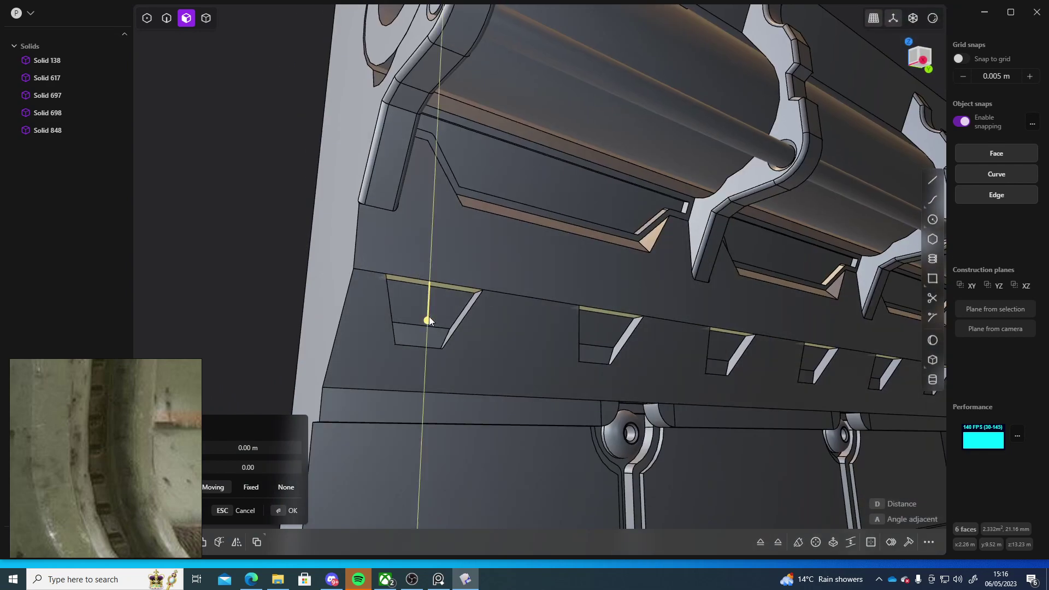
pyautogui.moveTo(429, 319); pyautogui.dragTo(431, 304)
pyautogui.moveTo(492, 326); pyautogui.dragTo(465, 335, button='middle')
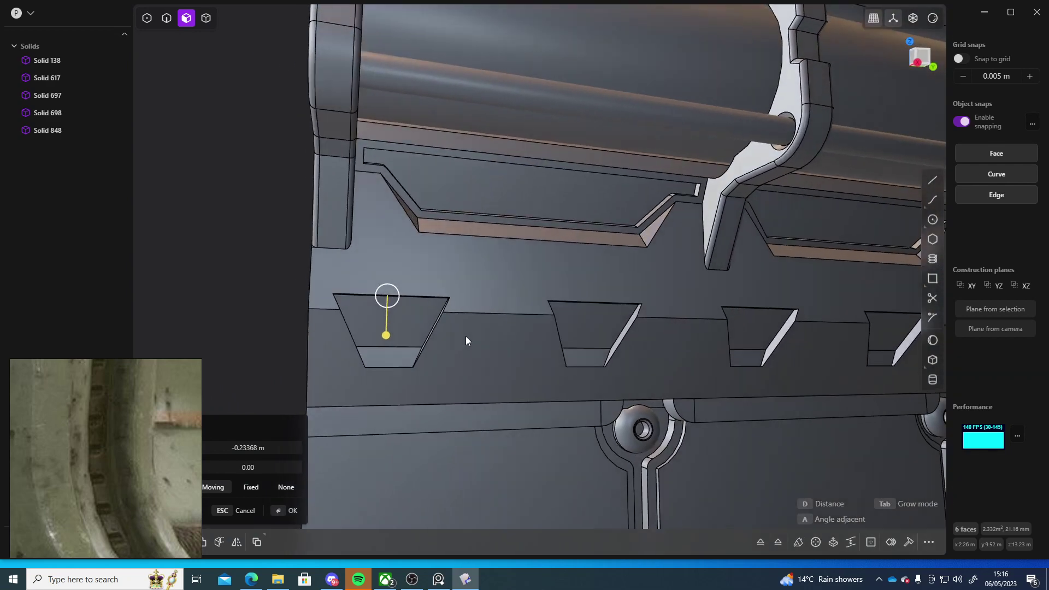
# Step: Try to move the six upper inner faces of the recesses
pyautogui.press('g')
pyautogui.moveTo(813, 334); pyautogui.dragTo(675, 329, button='middle')
pyautogui.moveTo(730, 308); pyautogui.dragTo(718, 309)
pyautogui.rightClick(718, 312)
# Step: Offset the six upper recess faces in two passes to cut the openings into the vertical band above the crease
pyautogui.moveTo(603, 360); pyautogui.dragTo(634, 349, button='middle')
pyautogui.press('o')
pyautogui.moveTo(192, 304); pyautogui.dragTo(212, 278)
pyautogui.moveTo(349, 320); pyautogui.dragTo(412, 323, button='middle')
pyautogui.scroll(-5, 509, 365)
pyautogui.press('Return')
pyautogui.scroll(5, 426, 325)
pyautogui.press('o')
pyautogui.moveTo(446, 343); pyautogui.dragTo(447, 334)
pyautogui.moveTo(443, 348); pyautogui.dragTo(404, 391, button='middle')
pyautogui.keyDown('shift'); pyautogui.moveTo(513, 402); pyautogui.dragTo(437, 325, button='middle'); pyautogui.keyUp('shift')
pyautogui.scroll(-8, 437, 326)
pyautogui.moveTo(568, 357); pyautogui.dragTo(527, 373, button='middle')
pyautogui.press('Return')
# Step: Extrude the six upper recess faces slightly to adjust the height of the openings
pyautogui.scroll(3, 440, 355)
pyautogui.moveTo(480, 311); pyautogui.dragTo(402, 347, button='middle')
pyautogui.press('e')
pyautogui.moveTo(372, 352); pyautogui.dragTo(377, 333)
pyautogui.moveTo(433, 335); pyautogui.dragTo(316, 344, button='middle')
pyautogui.press('Return')
pyautogui.moveTo(392, 354); pyautogui.dragTo(515, 327, button='middle')
pyautogui.moveTo(677, 328); pyautogui.dragTo(581, 311, button='middle')
pyautogui.scroll(-5, 606, 329)
pyautogui.scroll(-5, 474, 321)
pyautogui.scroll(12, 575, 292)
pyautogui.scroll(-4, 493, 361)
# Step: Select the front rim edge loops of all six recesses
pyautogui.press('2')
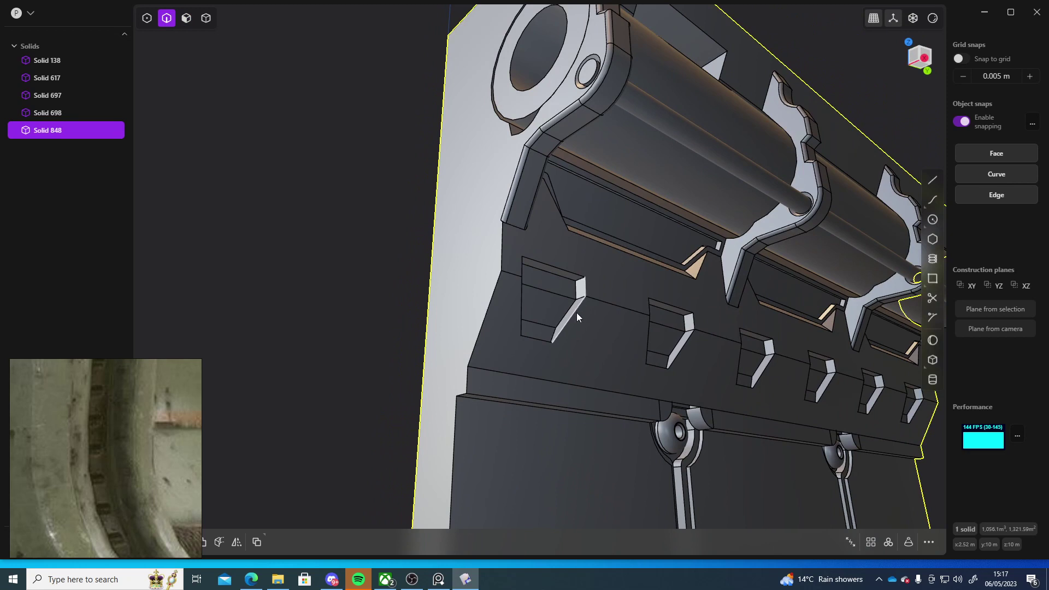
pyautogui.doubleClick(577, 312)
pyautogui.press('f')
pyautogui.doubleClick(521, 309)
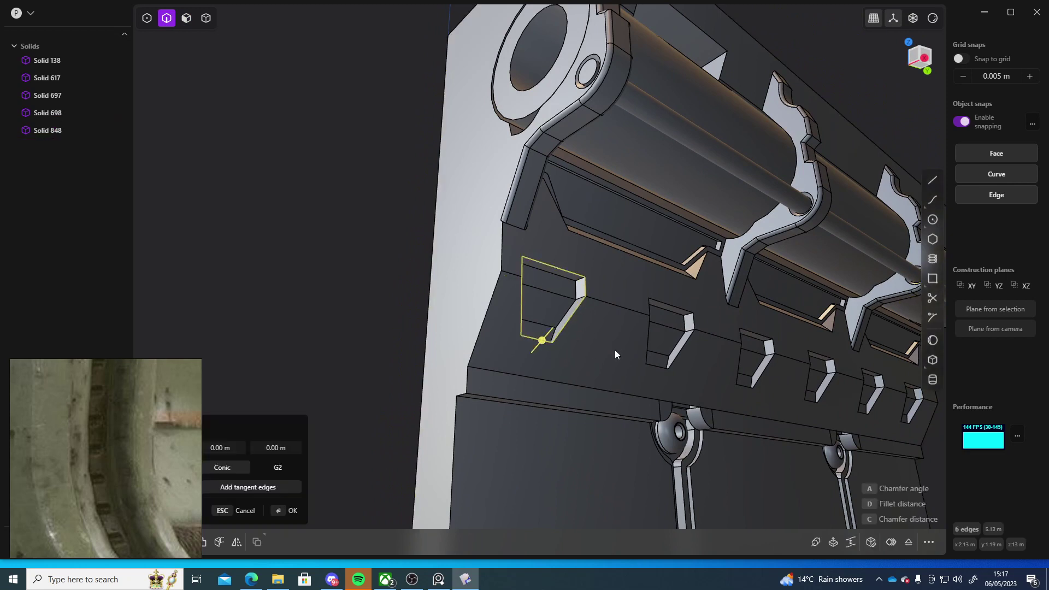
pyautogui.doubleClick(645, 333)
pyautogui.moveTo(784, 345); pyautogui.dragTo(617, 362, button='middle')
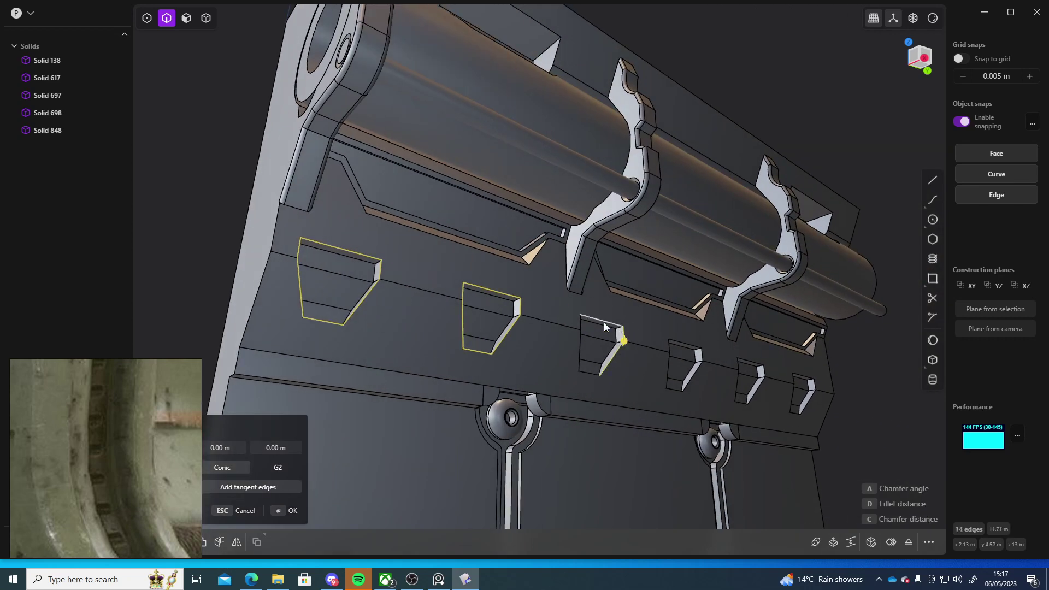
pyautogui.doubleClick(589, 377)
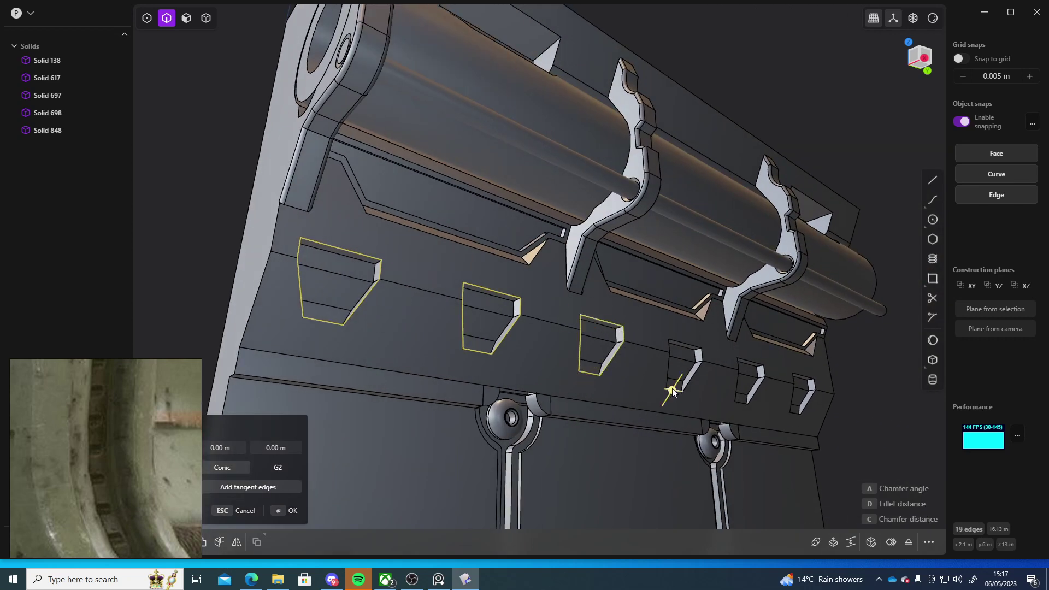
pyautogui.doubleClick(669, 377)
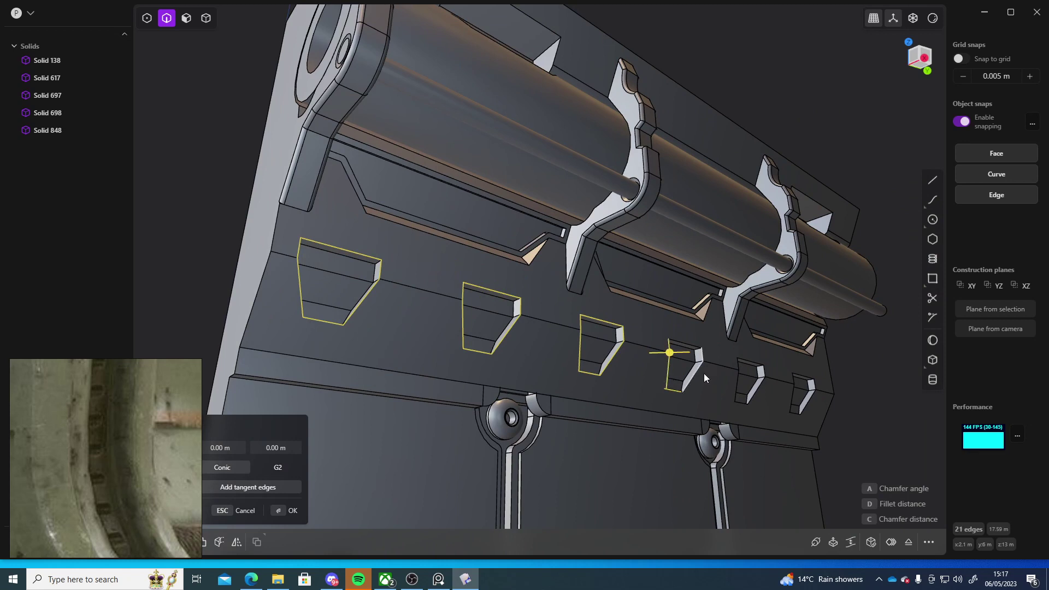
pyautogui.doubleClick(742, 402)
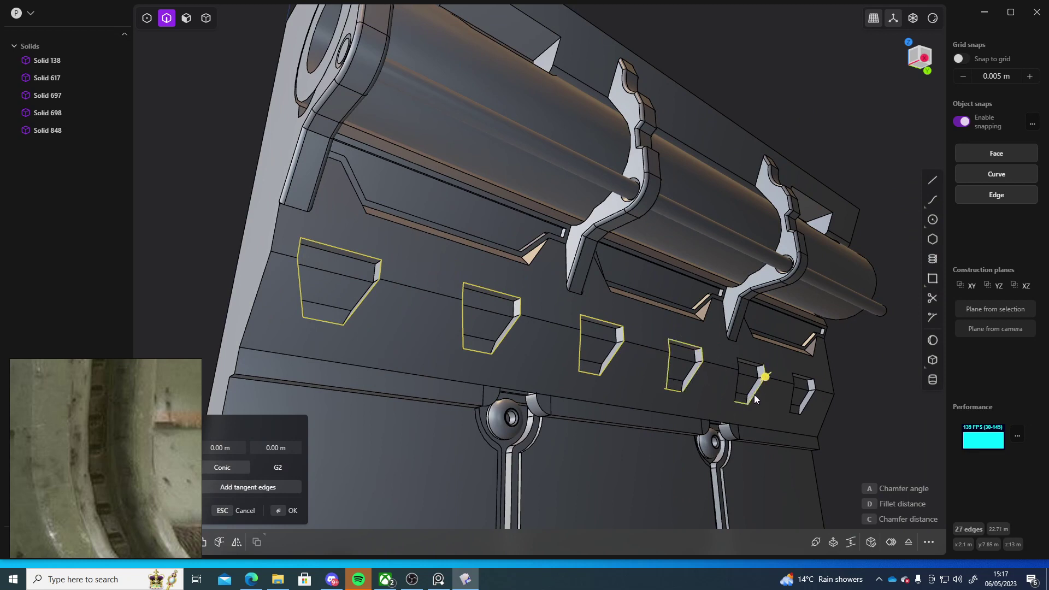
pyautogui.doubleClick(750, 363)
pyautogui.click(792, 400)
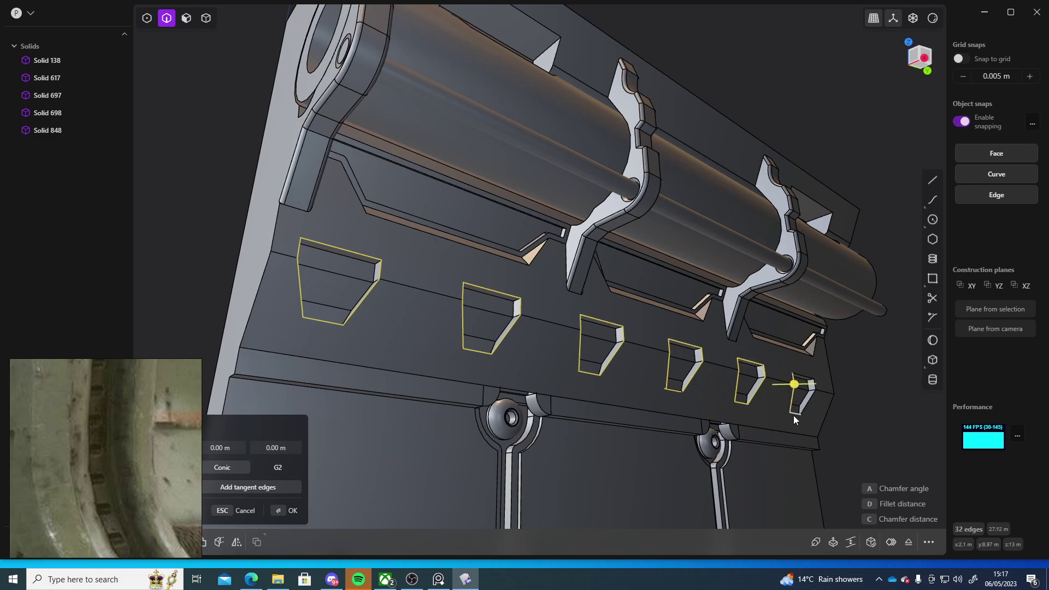
pyautogui.doubleClick(812, 389)
# Step: Try to fillet or chamfer the selected rim edges of the six recesses
pyautogui.moveTo(864, 395); pyautogui.dragTo(562, 306, button='middle')
pyautogui.moveTo(578, 171); pyautogui.dragTo(568, 191)
pyautogui.moveTo(582, 213); pyautogui.dragTo(629, 298, button='middle')
pyautogui.press('Escape')
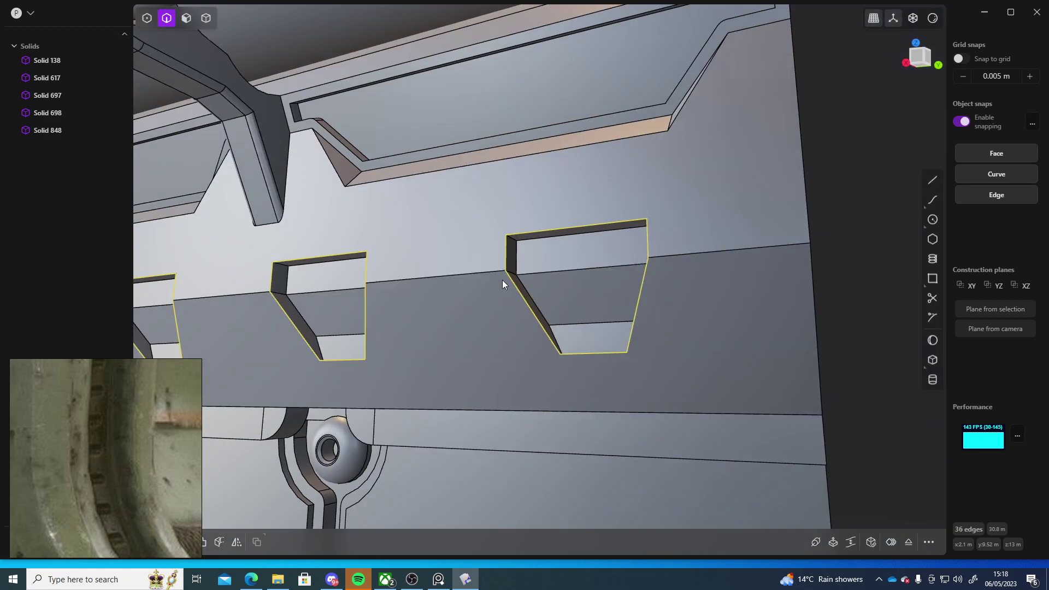
pyautogui.press('f')
pyautogui.moveTo(571, 228); pyautogui.dragTo(574, 225)
pyautogui.press('Escape')
# Step: Try to chamfer the upper rim edges of two recesses by about 0.13 m
pyautogui.click(550, 233)
pyautogui.press('f')
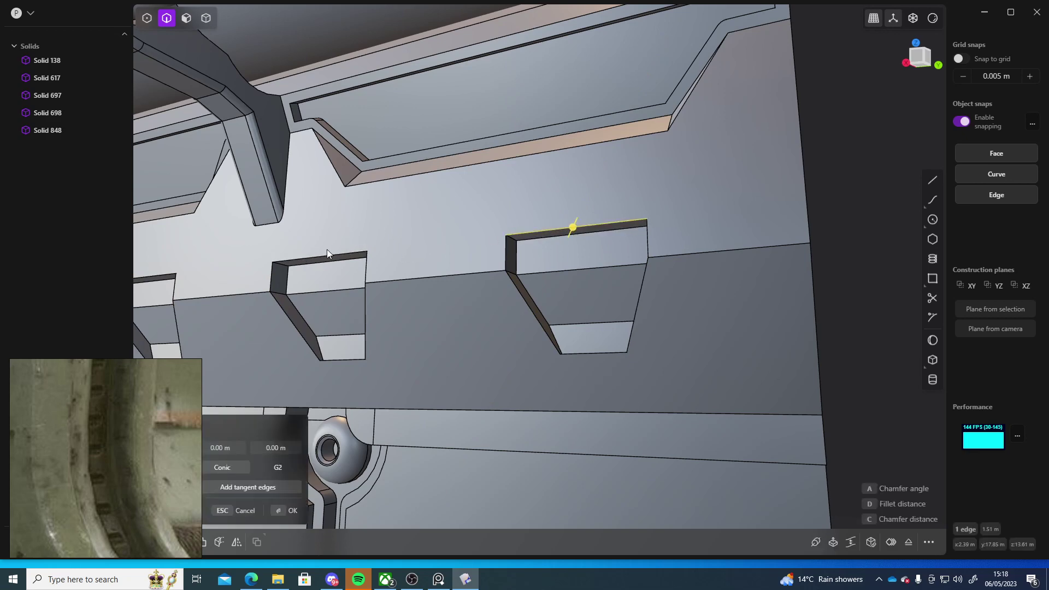
pyautogui.keyDown('shift'); pyautogui.click(325, 250); pyautogui.keyUp('shift')
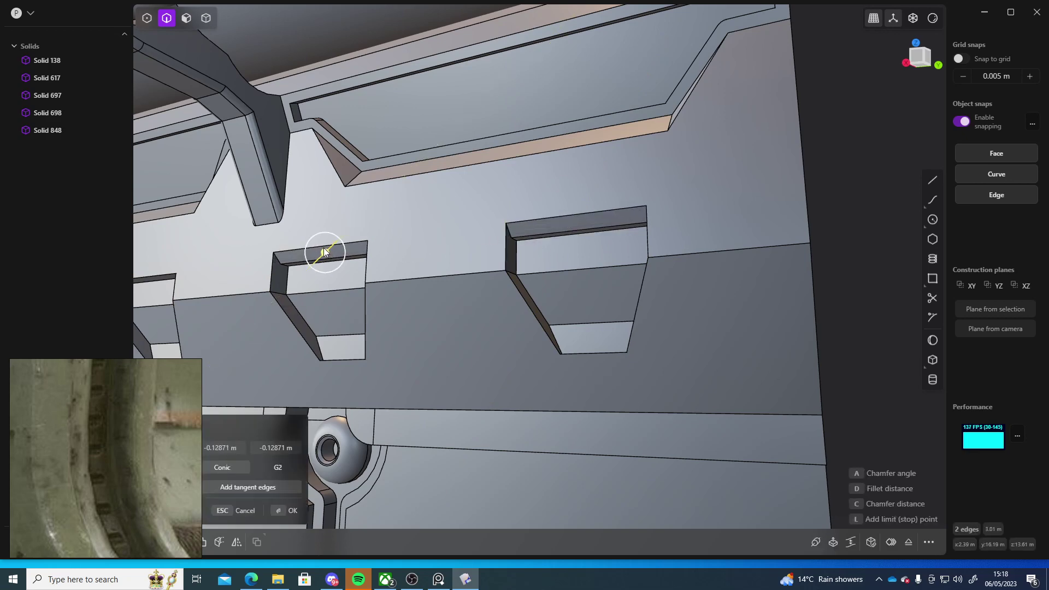
pyautogui.press('Escape')
# Step: Fillet the upper rim edges of five recesses with a radius of about 0.2 m
pyautogui.keyDown('shift'); pyautogui.moveTo(295, 276); pyautogui.dragTo(437, 259, button='middle'); pyautogui.keyUp('shift')
pyautogui.keyDown('shift'); pyautogui.click(412, 249); pyautogui.keyUp('shift')
pyautogui.keyDown('shift'); pyautogui.click(277, 264); pyautogui.keyUp('shift')
pyautogui.keyDown('shift'); pyautogui.click(173, 278); pyautogui.keyUp('shift')
pyautogui.moveTo(250, 287); pyautogui.dragTo(676, 256, button='middle')
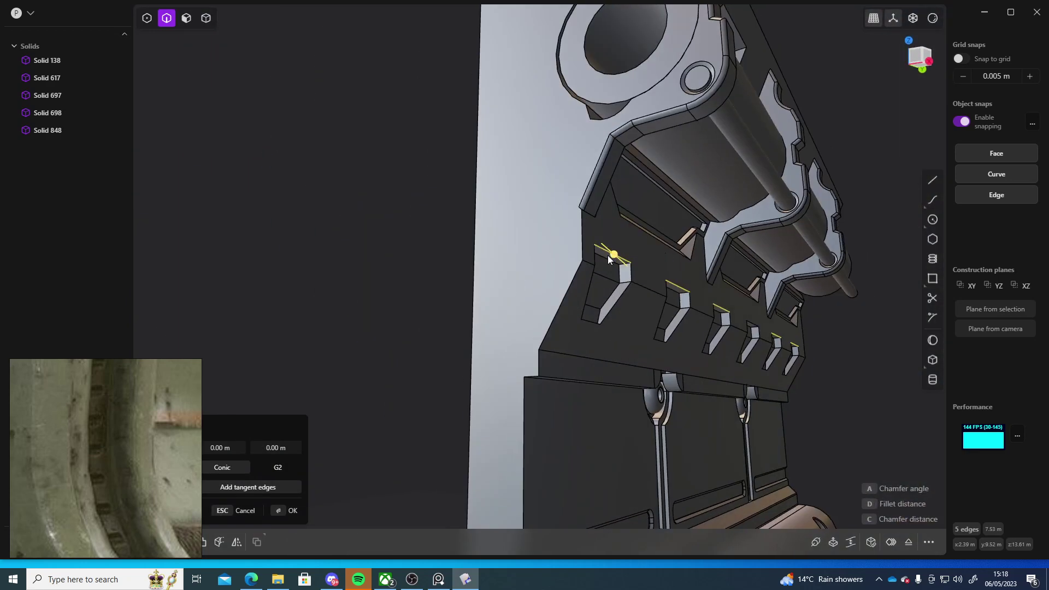
pyautogui.moveTo(608, 258)
pyautogui.mouseDown()
pyautogui.moveTo(579, 276)
pyautogui.moveTo(607, 276)
pyautogui.mouseUp()
pyautogui.scroll(5, 623, 273)
pyautogui.moveTo(622, 273); pyautogui.dragTo(631, 282, button='middle')
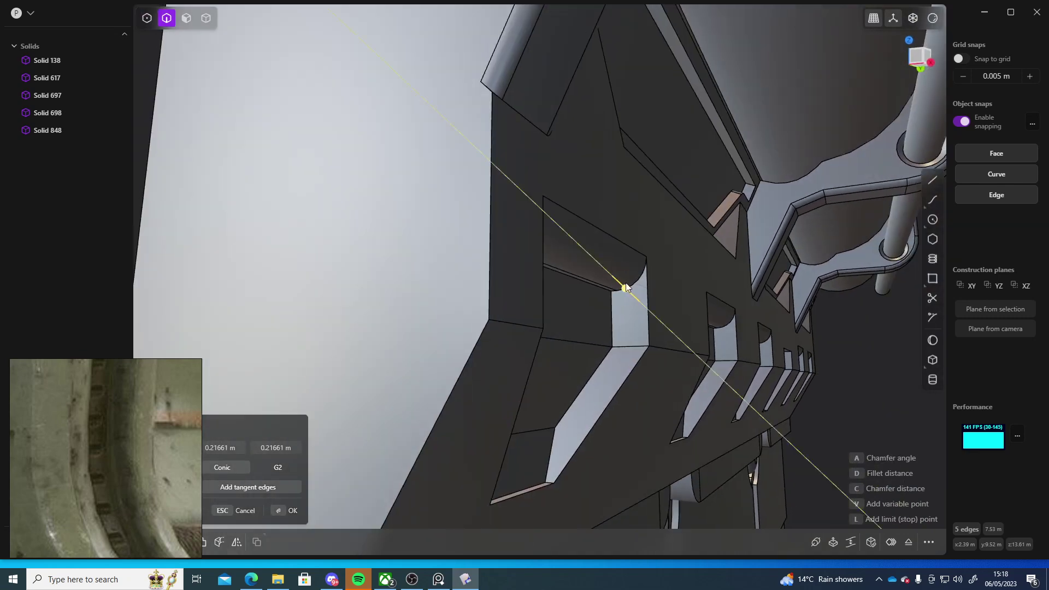
pyautogui.moveTo(625, 287); pyautogui.dragTo(621, 284)
pyautogui.moveTo(622, 285); pyautogui.dragTo(435, 286, button='middle')
pyautogui.press('Return')
# Step: Undo the last fillet and round the upper rim edges of all six recesses by about 0.41 m instead
pyautogui.scroll(3, 607, 257)
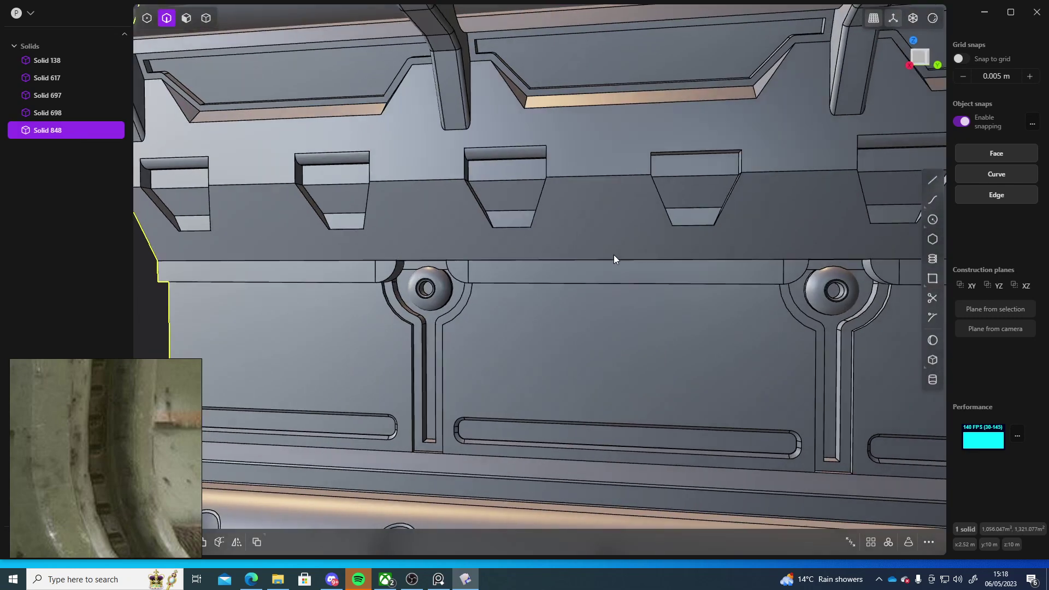
pyautogui.moveTo(607, 257); pyautogui.dragTo(581, 176, button='middle')
pyautogui.scroll(-5, 561, 269)
pyautogui.hotkey('ctrl', 'z')
pyautogui.press('b')
pyautogui.scroll(3, 595, 229)
pyautogui.moveTo(630, 246); pyautogui.dragTo(473, 261, button='middle')
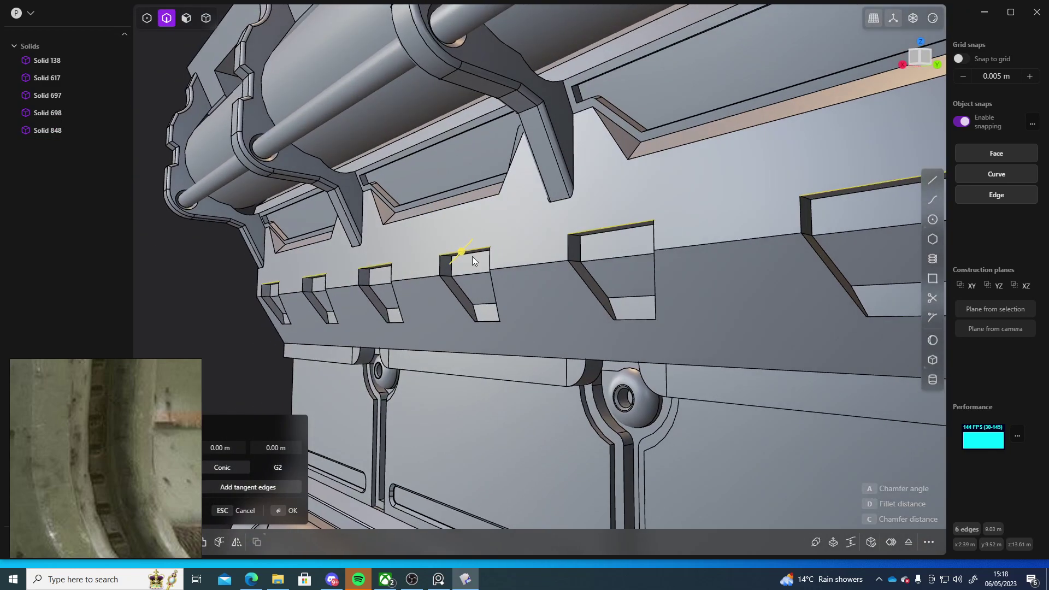
pyautogui.moveTo(472, 258); pyautogui.dragTo(449, 262)
pyautogui.scroll(-5, 412, 275)
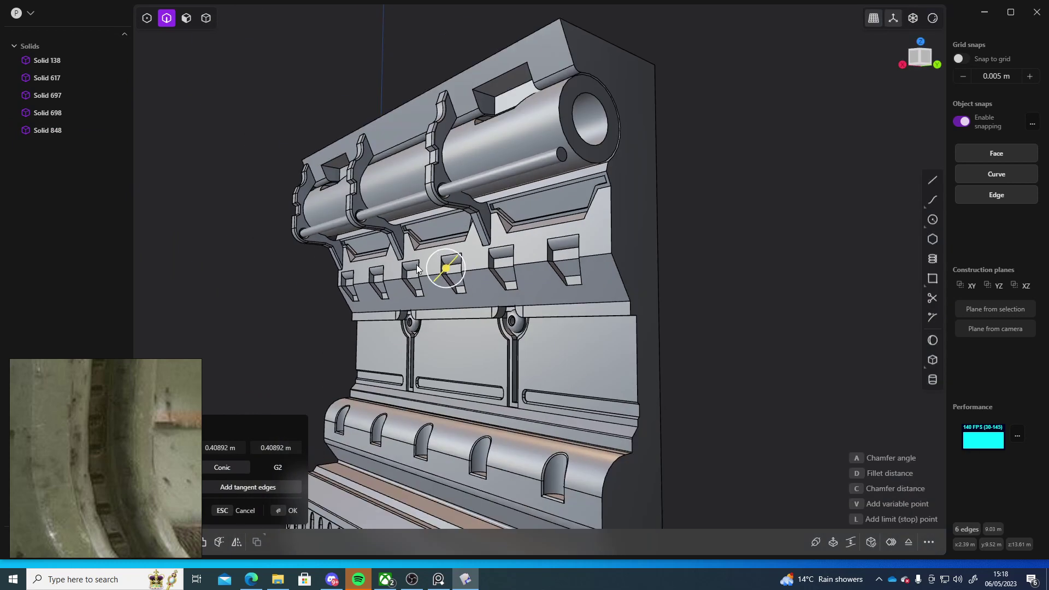
pyautogui.moveTo(412, 275); pyautogui.dragTo(513, 293, button='middle')
pyautogui.press('Return')
# Step: Try to fillet the lower rim edges of all six recesses by about 0.65 m
pyautogui.moveTo(811, 295); pyautogui.dragTo(608, 300, button='middle')
pyautogui.click(871, 297)
pyautogui.scroll(5, 302, 331)
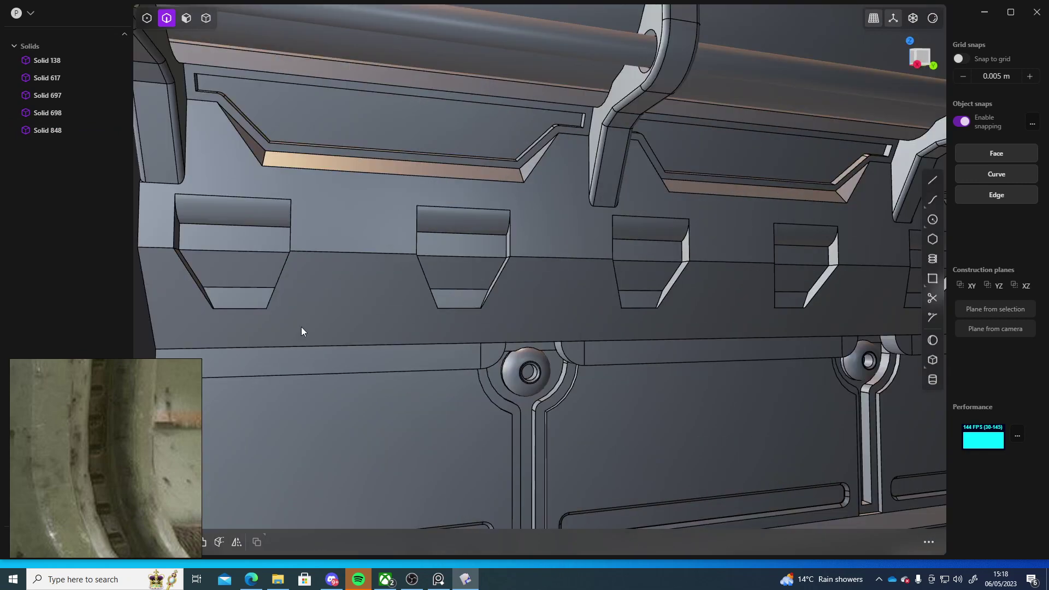
pyautogui.click(227, 306)
pyautogui.keyDown('shift'); pyautogui.click(467, 307); pyautogui.keyUp('shift')
pyautogui.keyDown('shift'); pyautogui.click(636, 307); pyautogui.keyUp('shift')
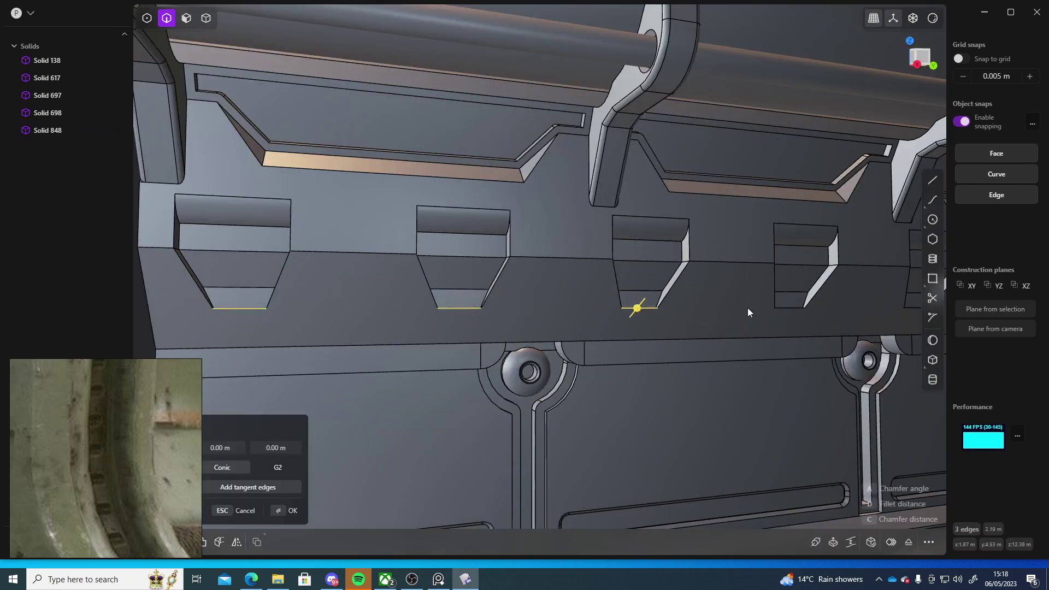
pyautogui.keyDown('shift'); pyautogui.click(798, 307); pyautogui.keyUp('shift')
pyautogui.keyDown('shift'); pyautogui.moveTo(790, 313); pyautogui.dragTo(562, 331, button='middle'); pyautogui.keyUp('shift')
pyautogui.keyDown('shift'); pyautogui.click(562, 334); pyautogui.keyUp('shift')
pyautogui.click(699, 333)
pyautogui.moveTo(699, 333)
pyautogui.mouseDown()
pyautogui.moveTo(697, 348)
pyautogui.moveTo(723, 312)
pyautogui.moveTo(699, 318)
pyautogui.mouseUp()
pyautogui.moveTo(818, 318); pyautogui.dragTo(577, 313, button='middle')
pyautogui.moveTo(544, 318)
pyautogui.mouseDown()
pyautogui.moveTo(553, 347)
pyautogui.moveTo(549, 329)
pyautogui.mouseUp()
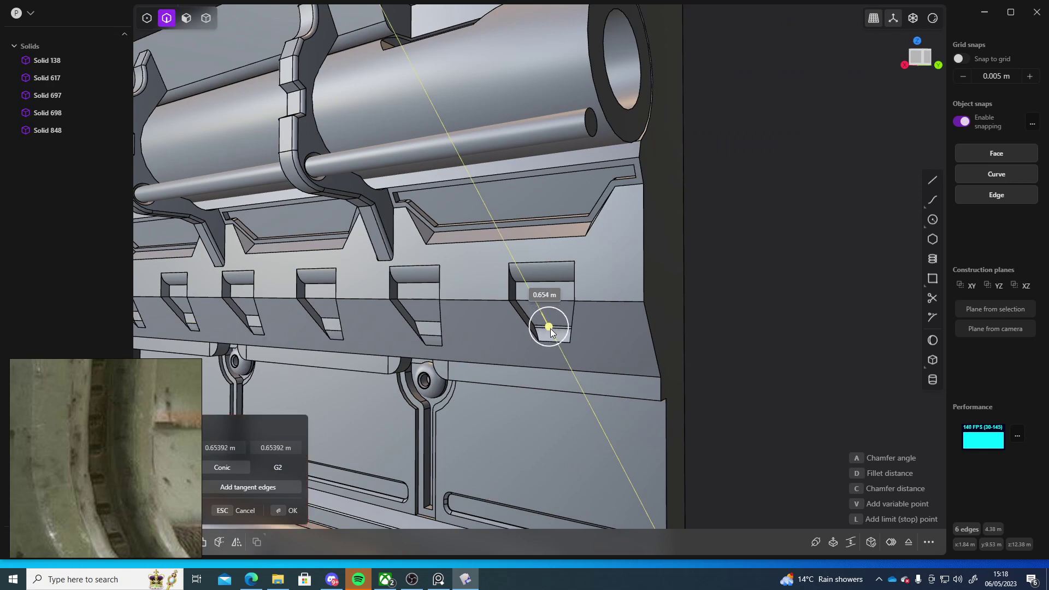
pyautogui.moveTo(550, 329); pyautogui.dragTo(748, 314, button='middle')
pyautogui.press('Escape')
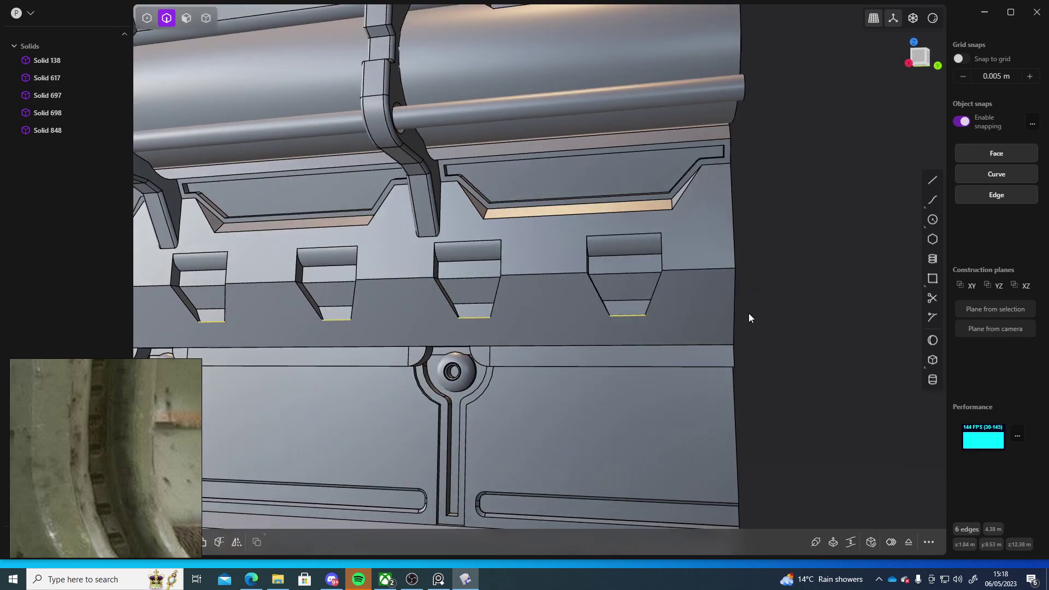
# Step: Undo the fillets on the upper rim edges of the six recesses and clear the edge selection
pyautogui.moveTo(643, 315); pyautogui.dragTo(601, 326, button='middle')
pyautogui.click(778, 316)
pyautogui.scroll(-5, 778, 316)
pyautogui.moveTo(682, 307); pyautogui.dragTo(831, 287, button='middle')
pyautogui.scroll(4, 695, 307)
pyautogui.scroll(3, 597, 313)
pyautogui.moveTo(692, 307); pyautogui.dragTo(514, 310, button='middle')
pyautogui.hotkey('ctrl', 'z')
pyautogui.hotkey('ctrl', 'z')
pyautogui.hotkey('ctrl', 'z')
pyautogui.hotkey('ctrl', 'z')
pyautogui.hotkey('ctrl', 'z')
pyautogui.hotkey('ctrl', 'z')
pyautogui.hotkey('ctrl', 'z')
pyautogui.hotkey('ctrl', 'z')
pyautogui.hotkey('ctrl', 'z')
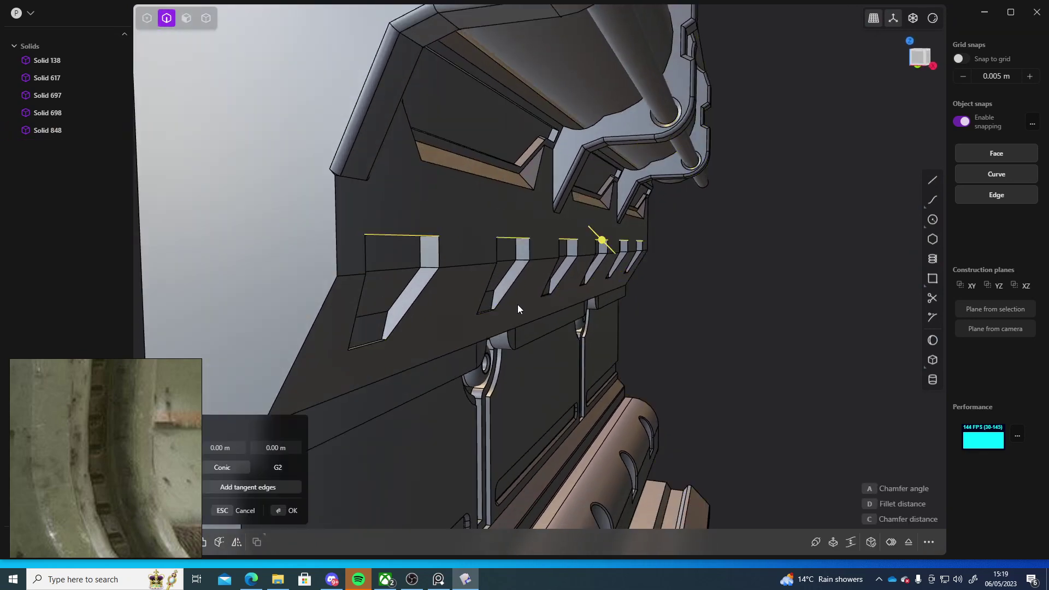
pyautogui.moveTo(517, 303); pyautogui.dragTo(548, 273, button='middle')
pyautogui.click(767, 294)
# Step: Examine the overall wall module and its detailing from several angles and distances
pyautogui.scroll(-5, 690, 264)
pyautogui.scroll(-5, 697, 290)
pyautogui.scroll(2, 590, 276)
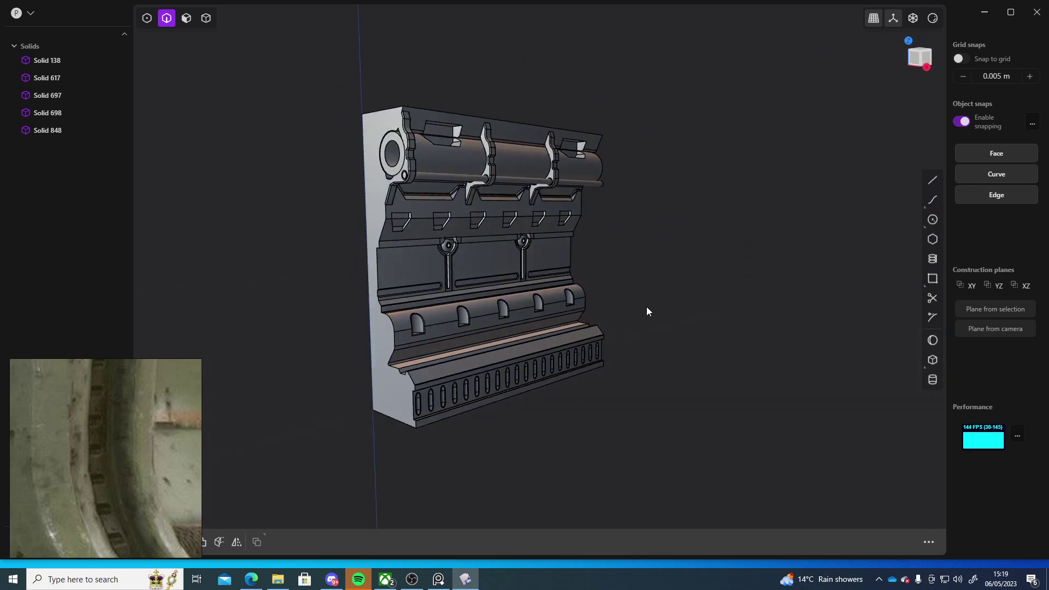
pyautogui.moveTo(644, 310); pyautogui.dragTo(671, 224, button='middle')
pyautogui.scroll(-3, 540, 264)
pyautogui.scroll(3, 539, 264)
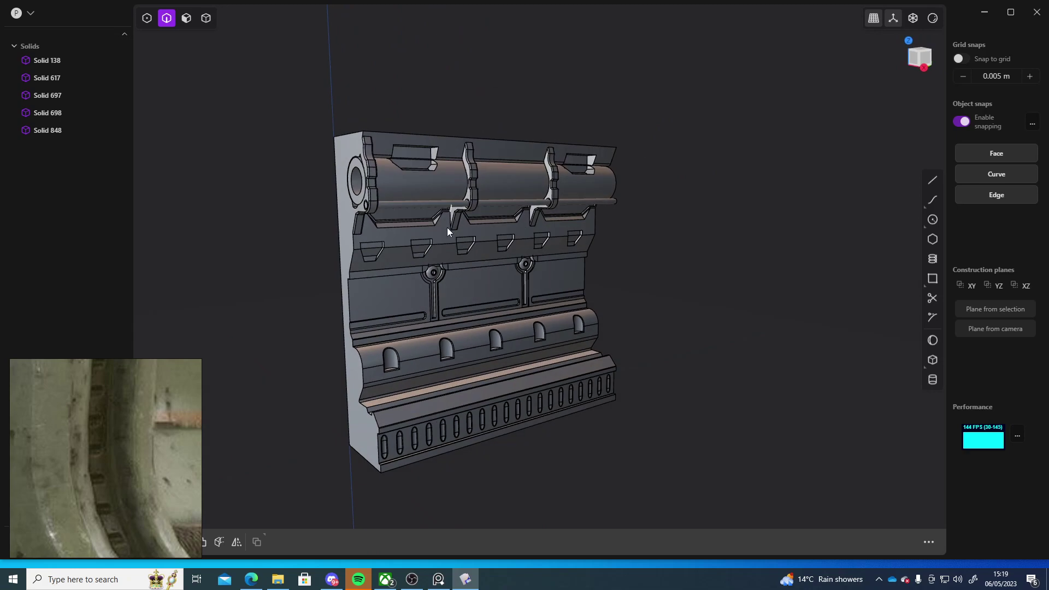
pyautogui.moveTo(437, 294); pyautogui.dragTo(587, 345, button='middle')
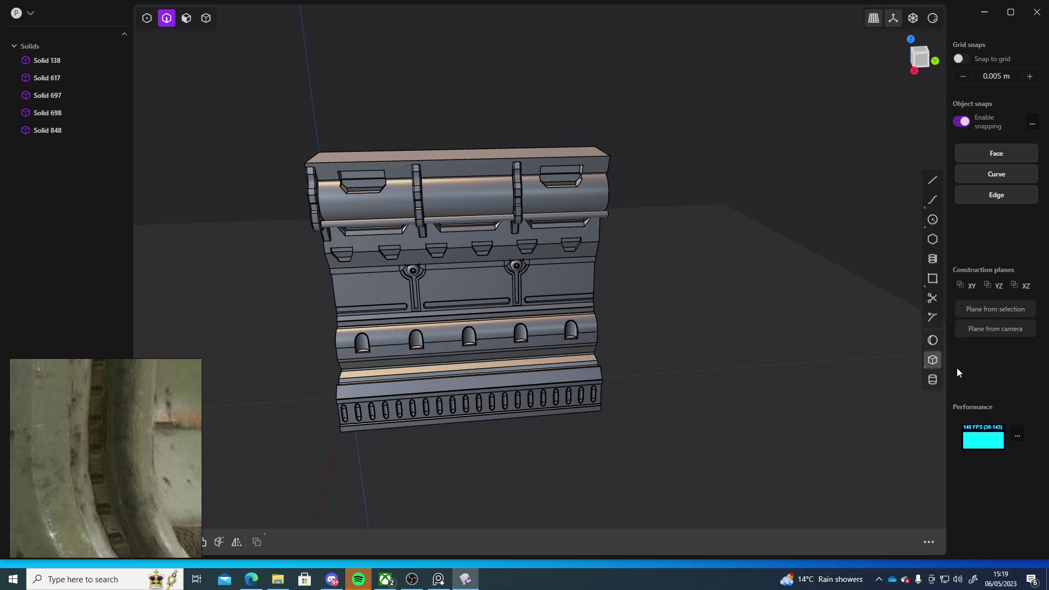
pyautogui.scroll(5, 512, 288)
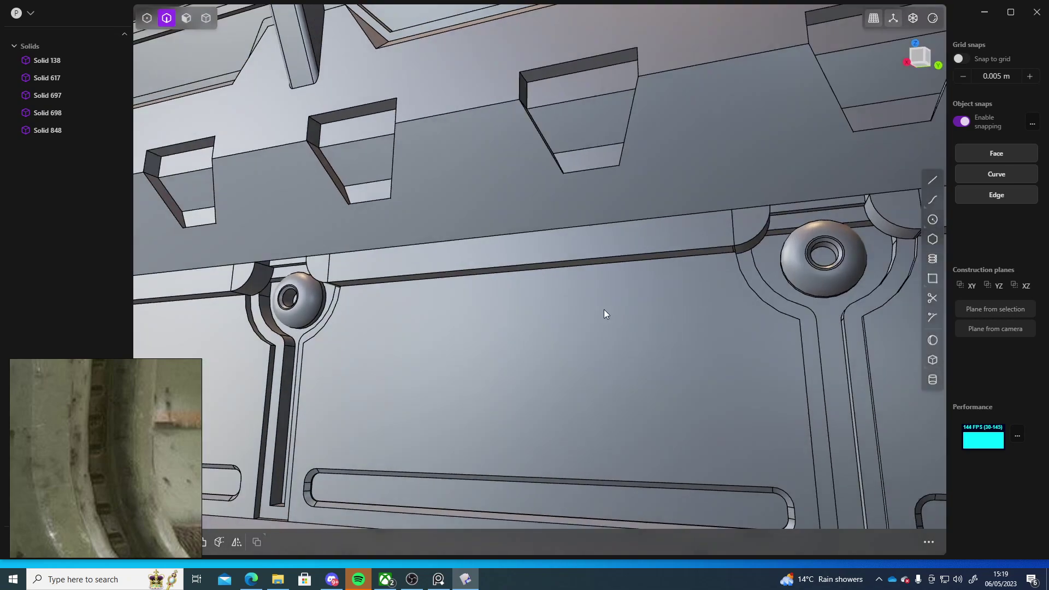
pyautogui.scroll(-5, 604, 372)
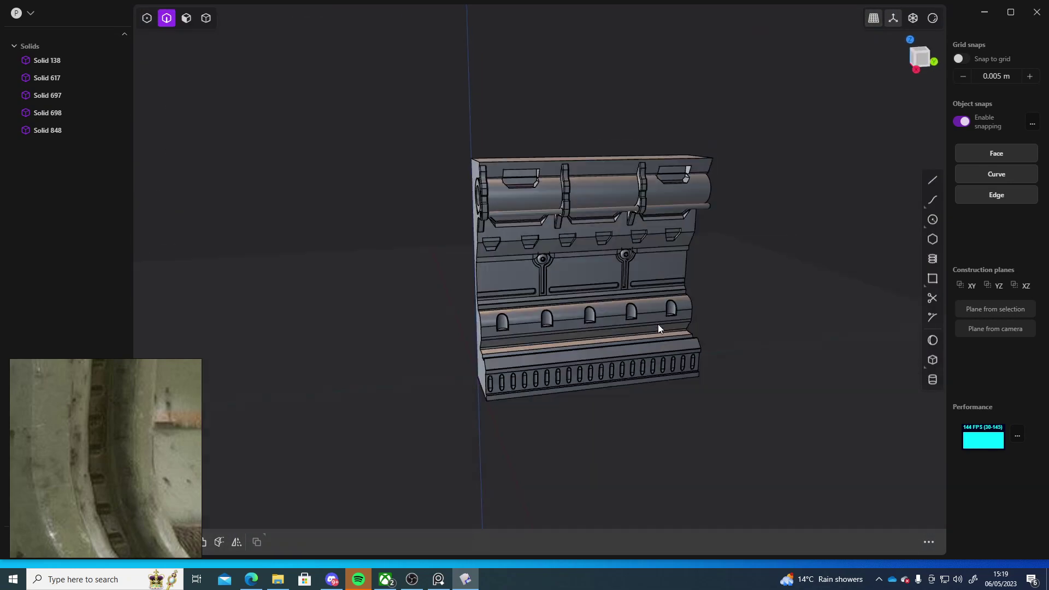